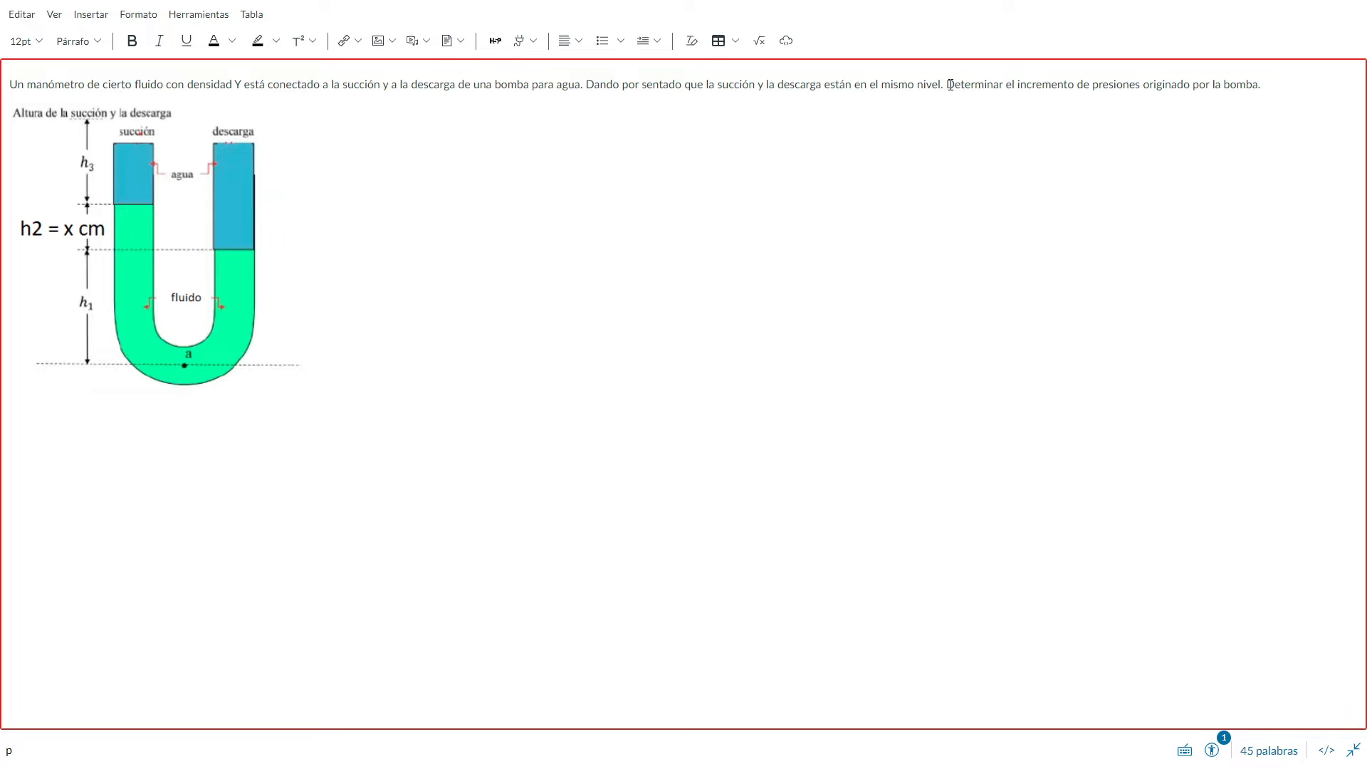
- Add the lines "El valor de la densidad del fluido verde es:" and "El valor de la altura 2 es: cm" before the "Determinar" sentence
key(Left)
key(Return)
key(Return)
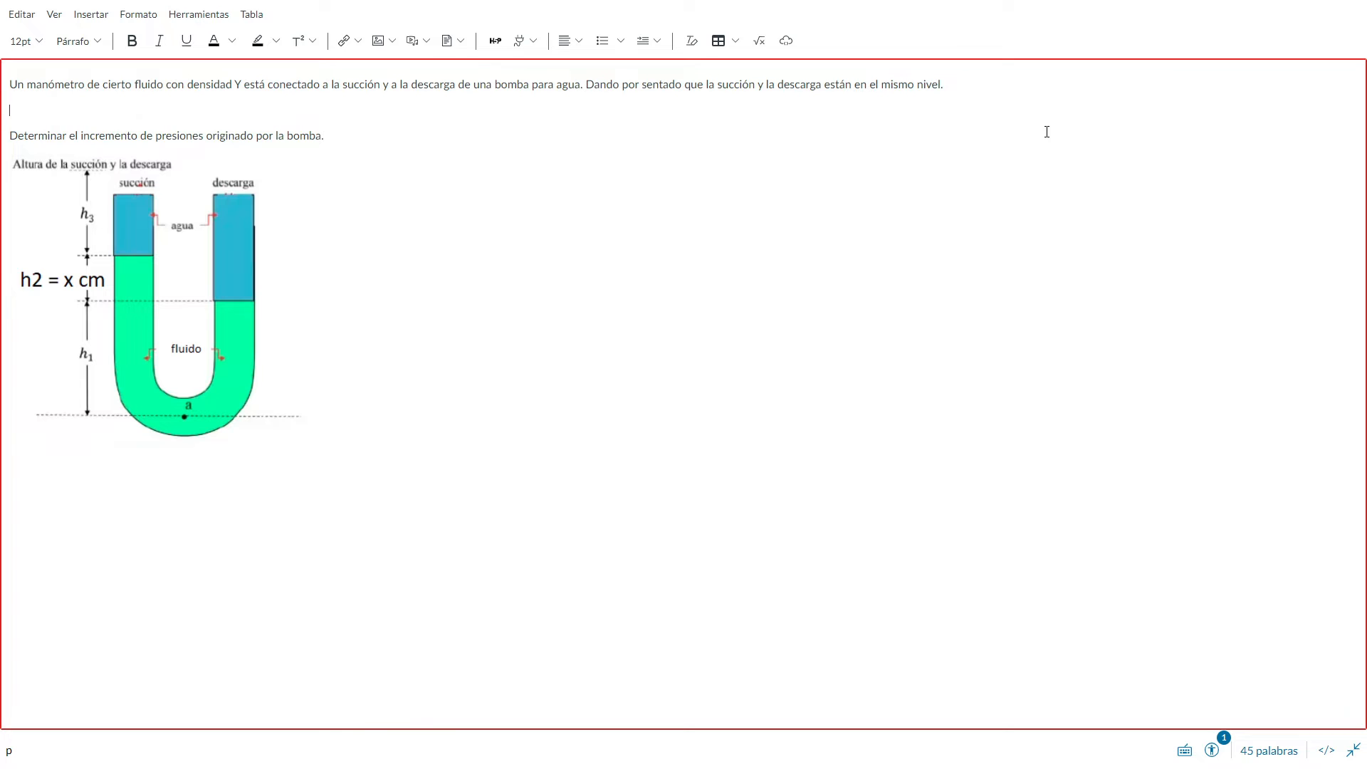
text(El valor de la densidad del )
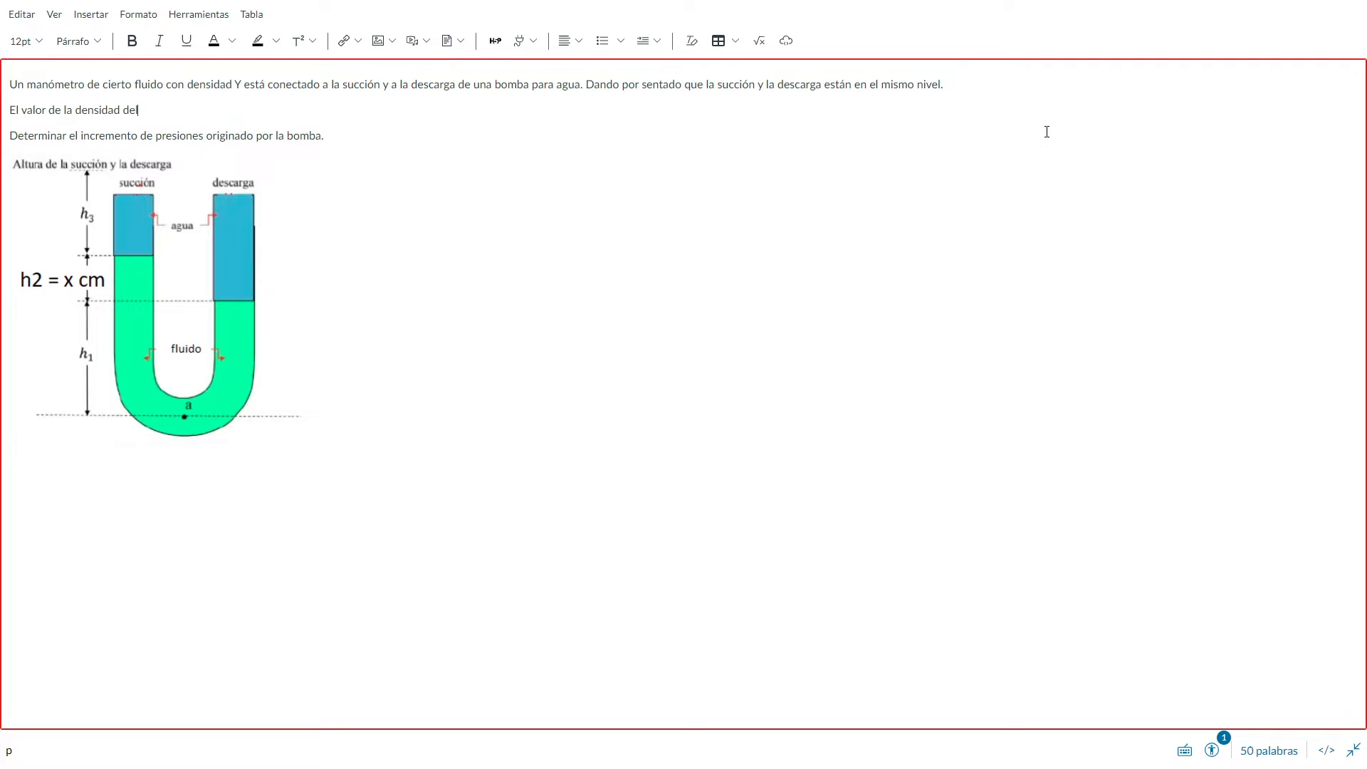
text(fluido verde es:)
key(Return)
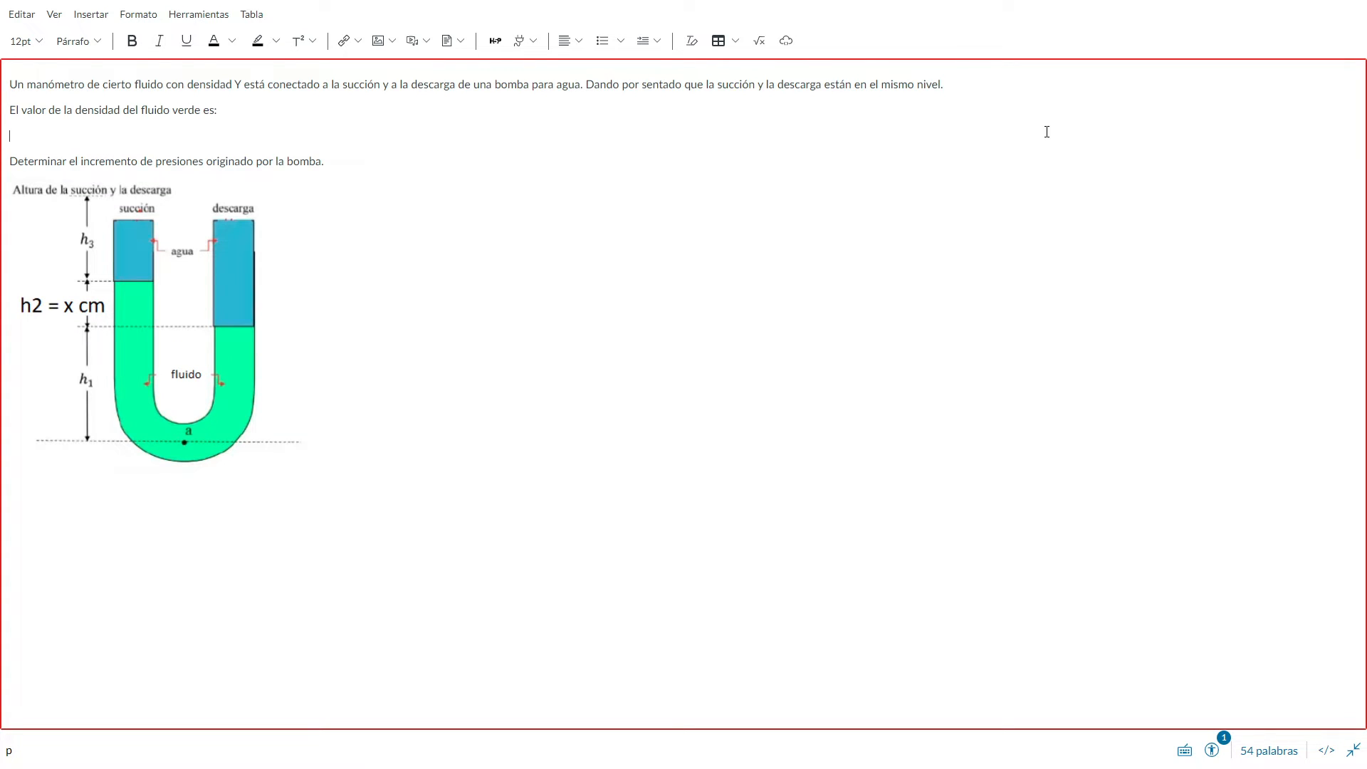
text(El valor de la altura 2 es: cm)
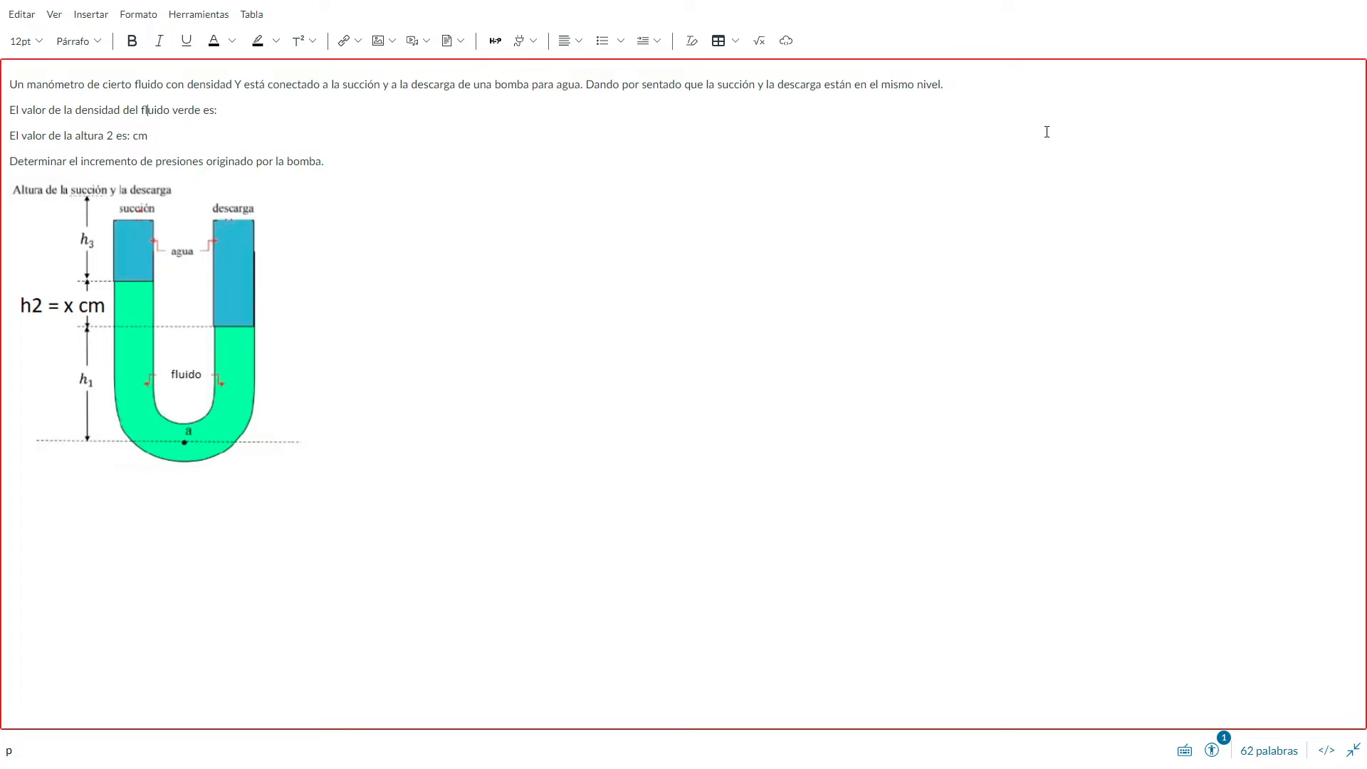
- Add the unit kg/m3 to the end of the density line, formatting the 3 as superscript
key(alt+Tab)
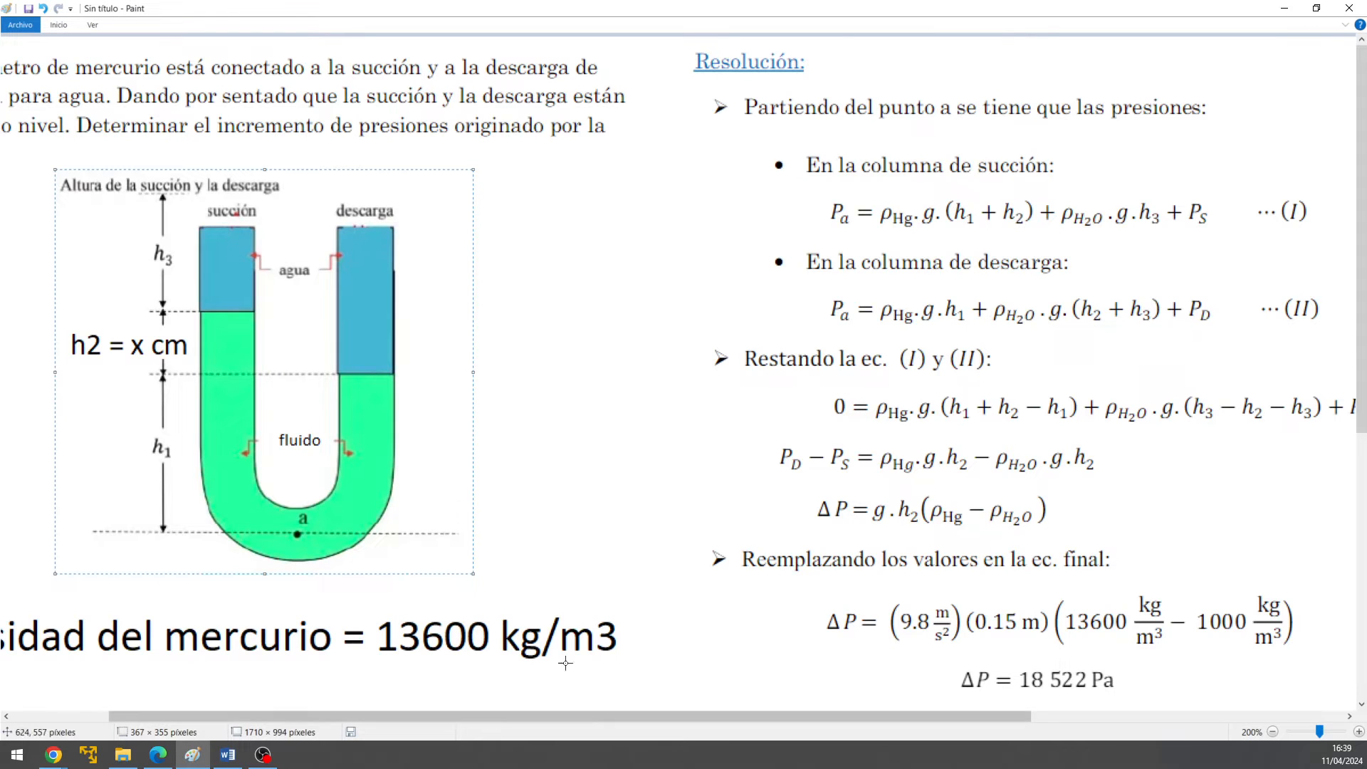
key(alt+Tab)
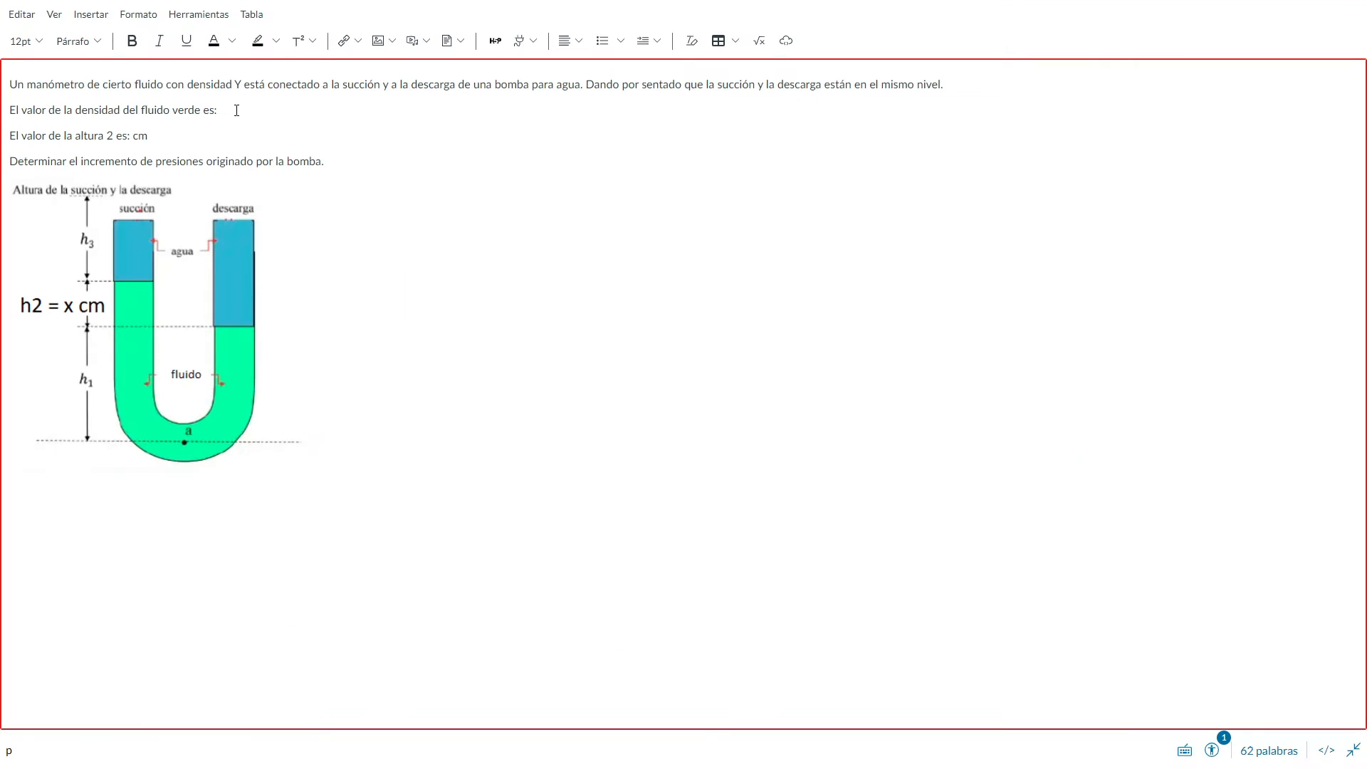
text(g/m3)
key(shift+Left)
click(313, 41)
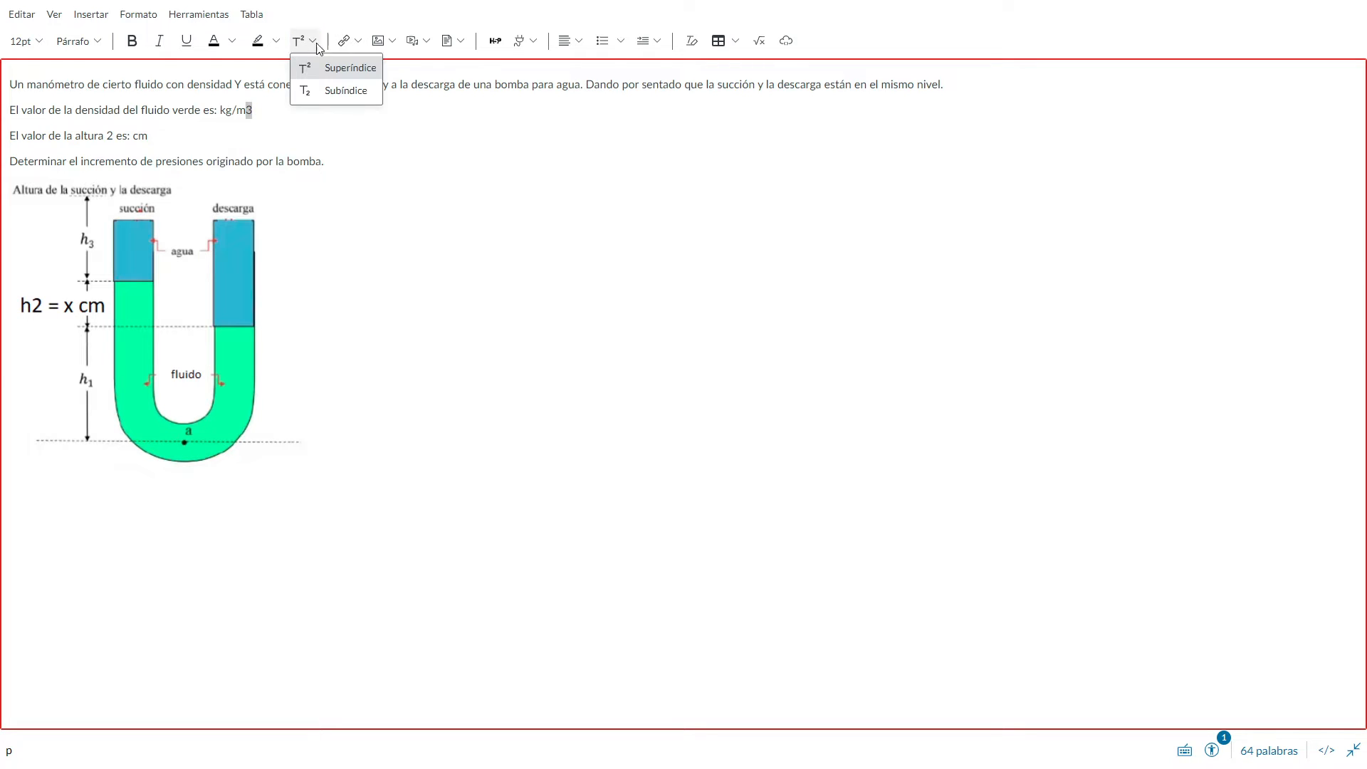
click(342, 68)
click(333, 141)
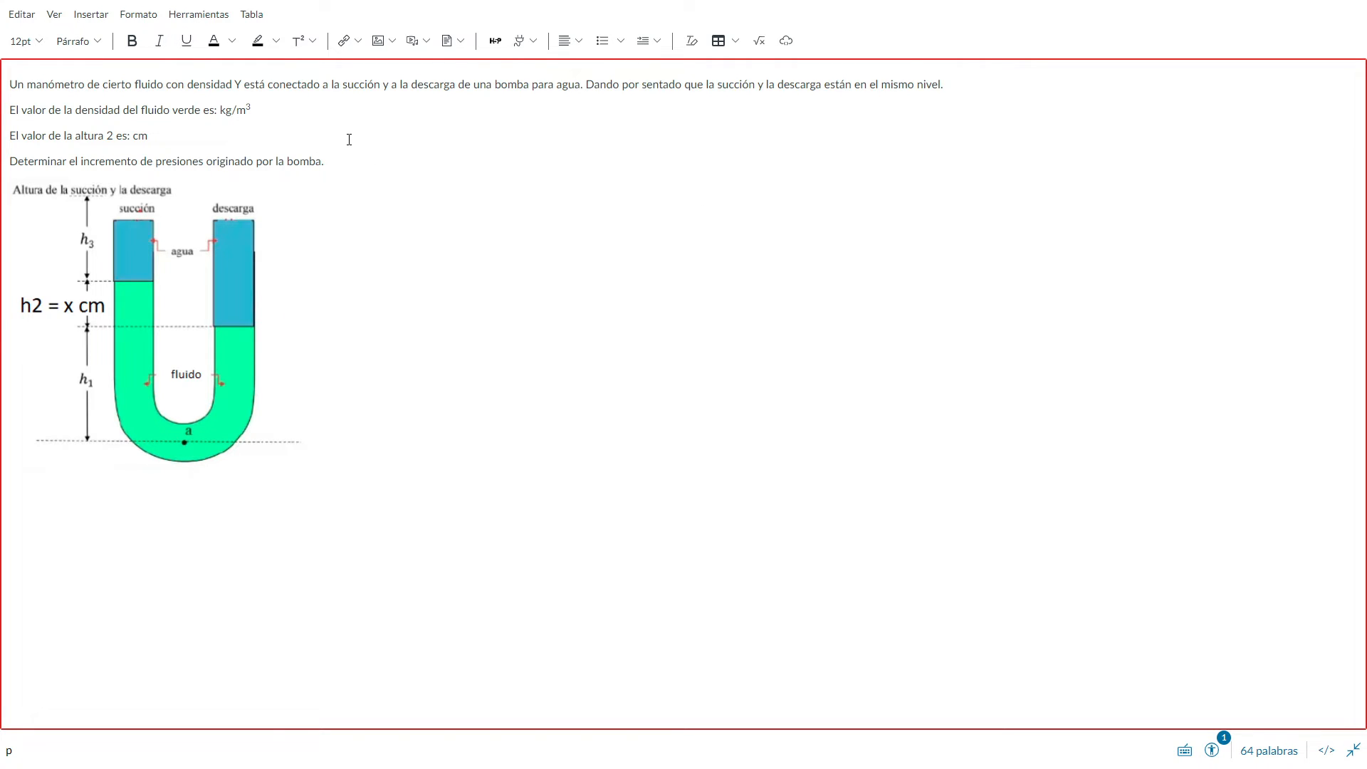
- Leave the full-screen editor and copy the example variable `x`, including its grave accents, from the question instructions
key(Escape)
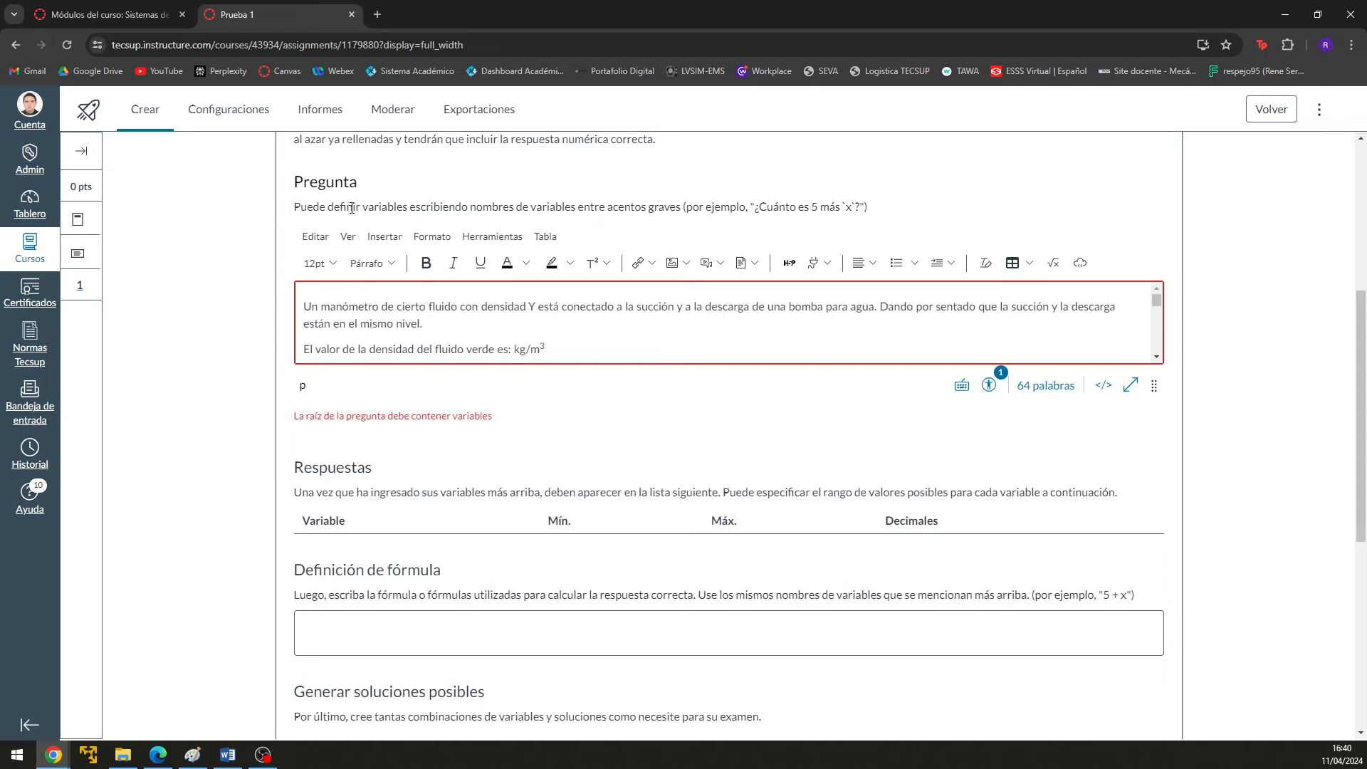
scroll(317, 294, up, 1)
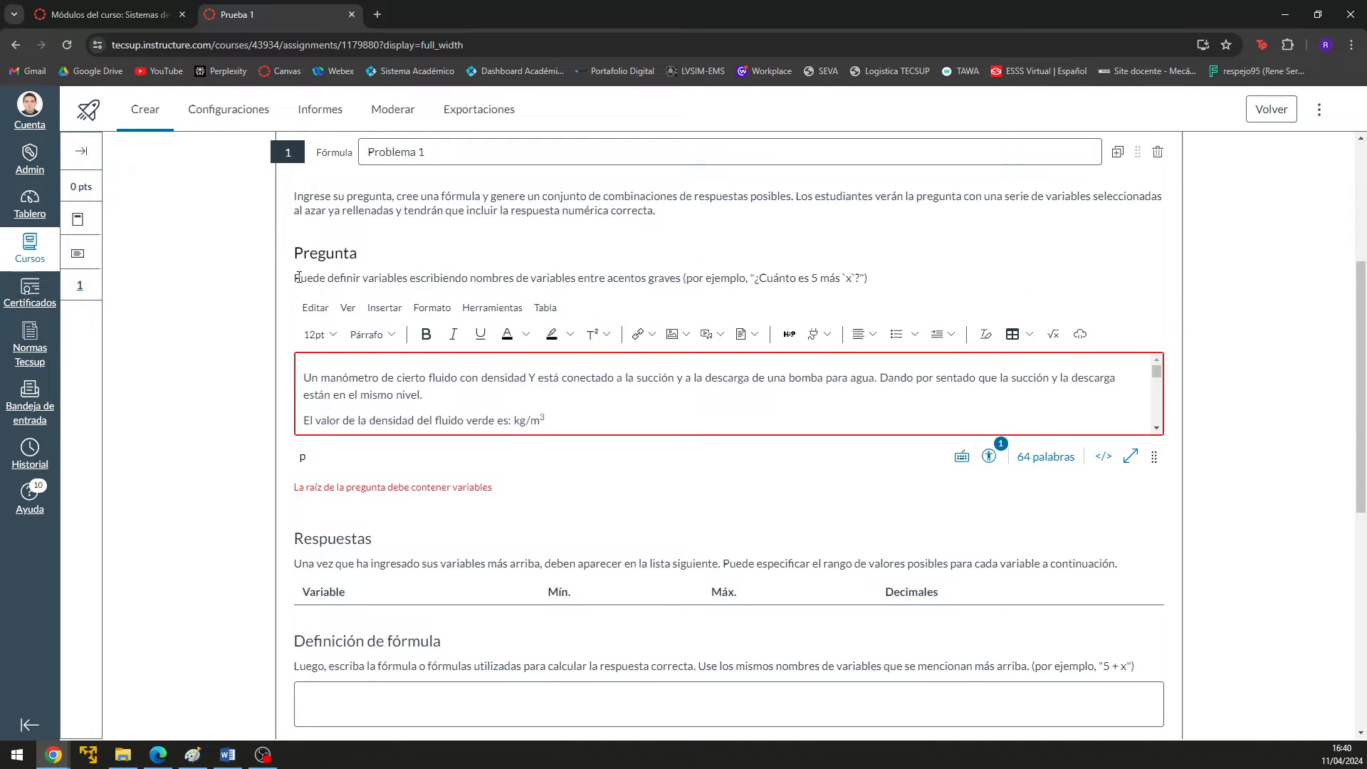
click(296, 277)
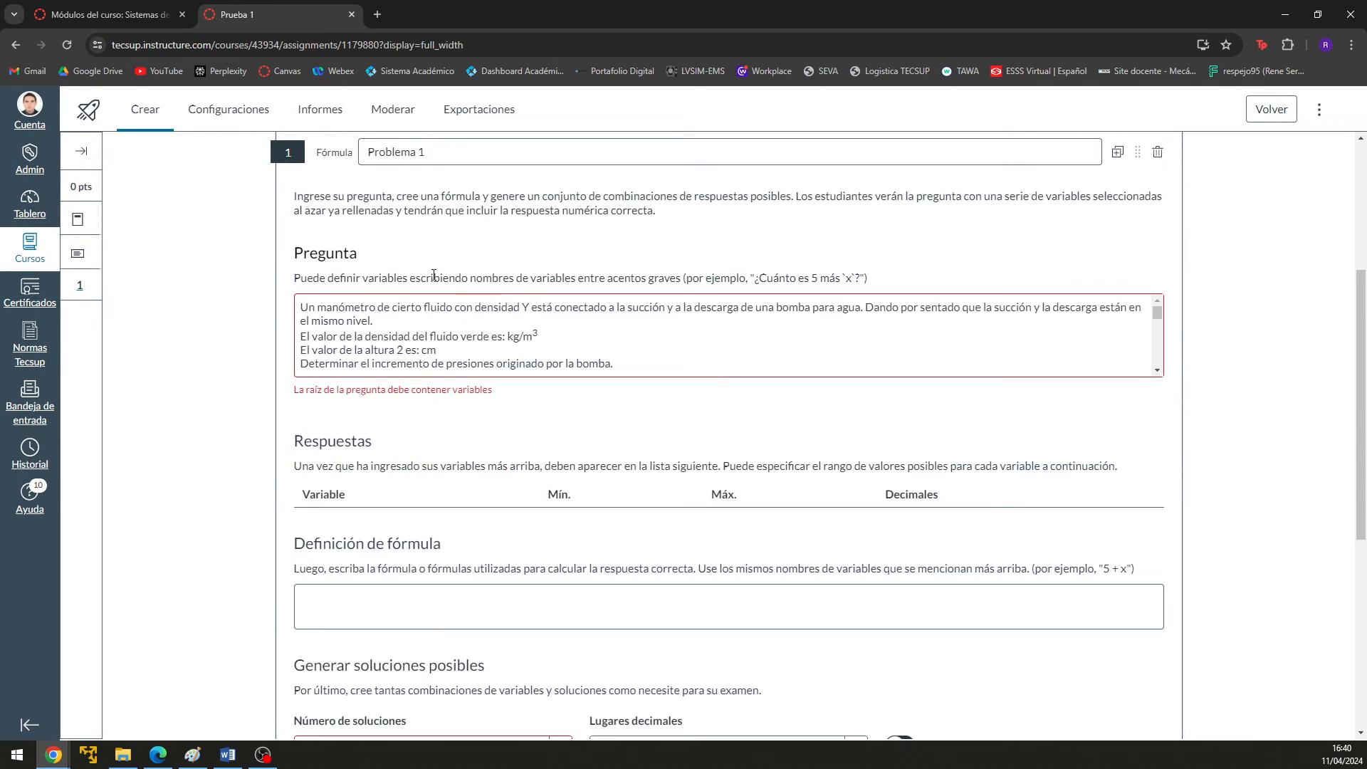
drag(386, 278, 658, 279)
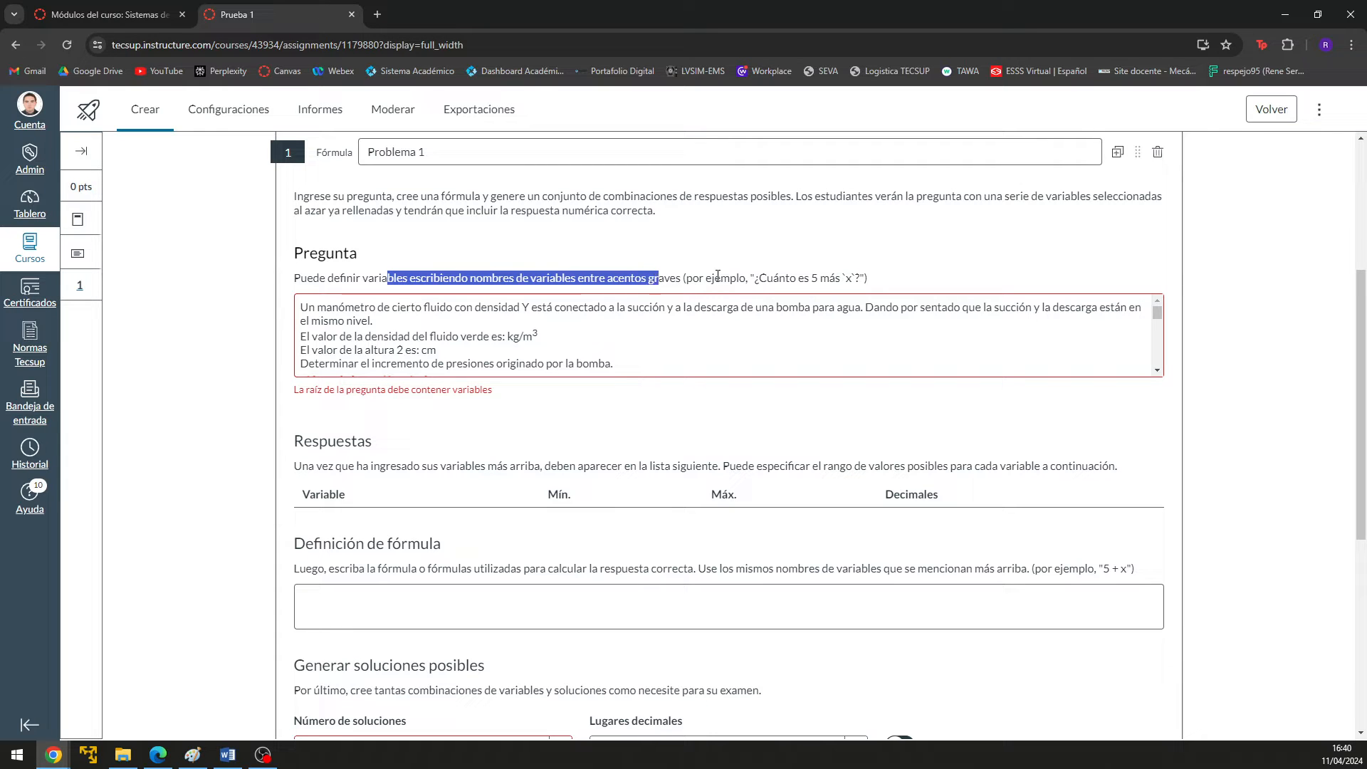
click(720, 280)
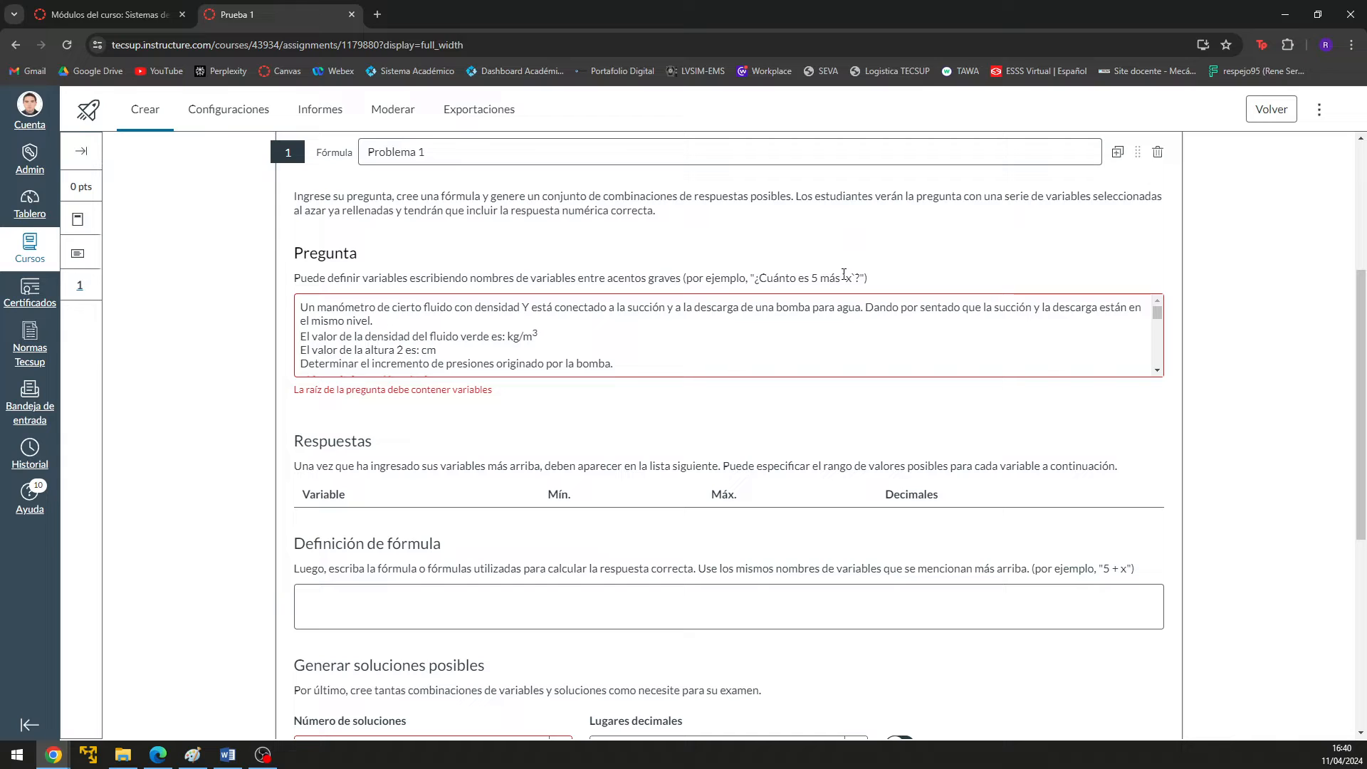
drag(841, 276, 859, 280)
key(ctrl+plus)
key(ctrl+plus)
key(ctrl+plus)
key(ctrl+plus)
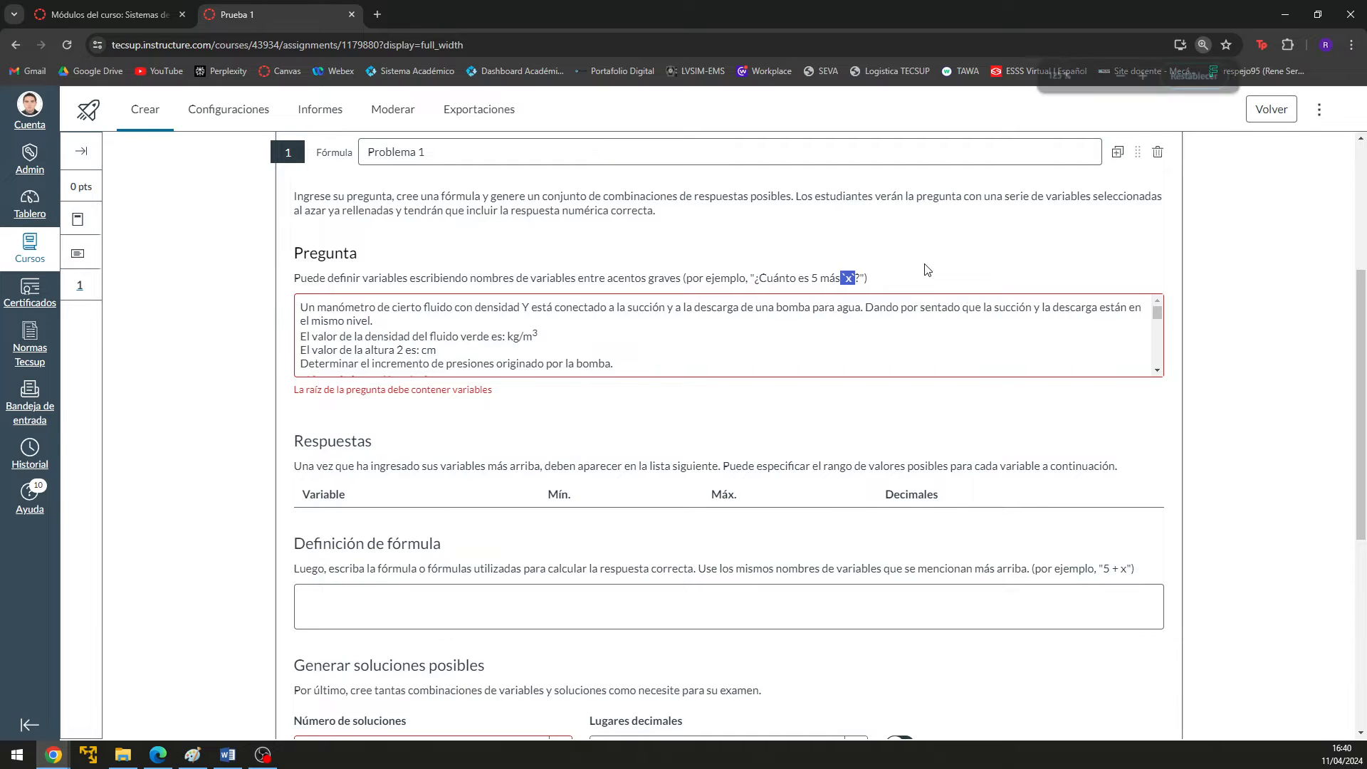
scroll(556, 519, down, 1)
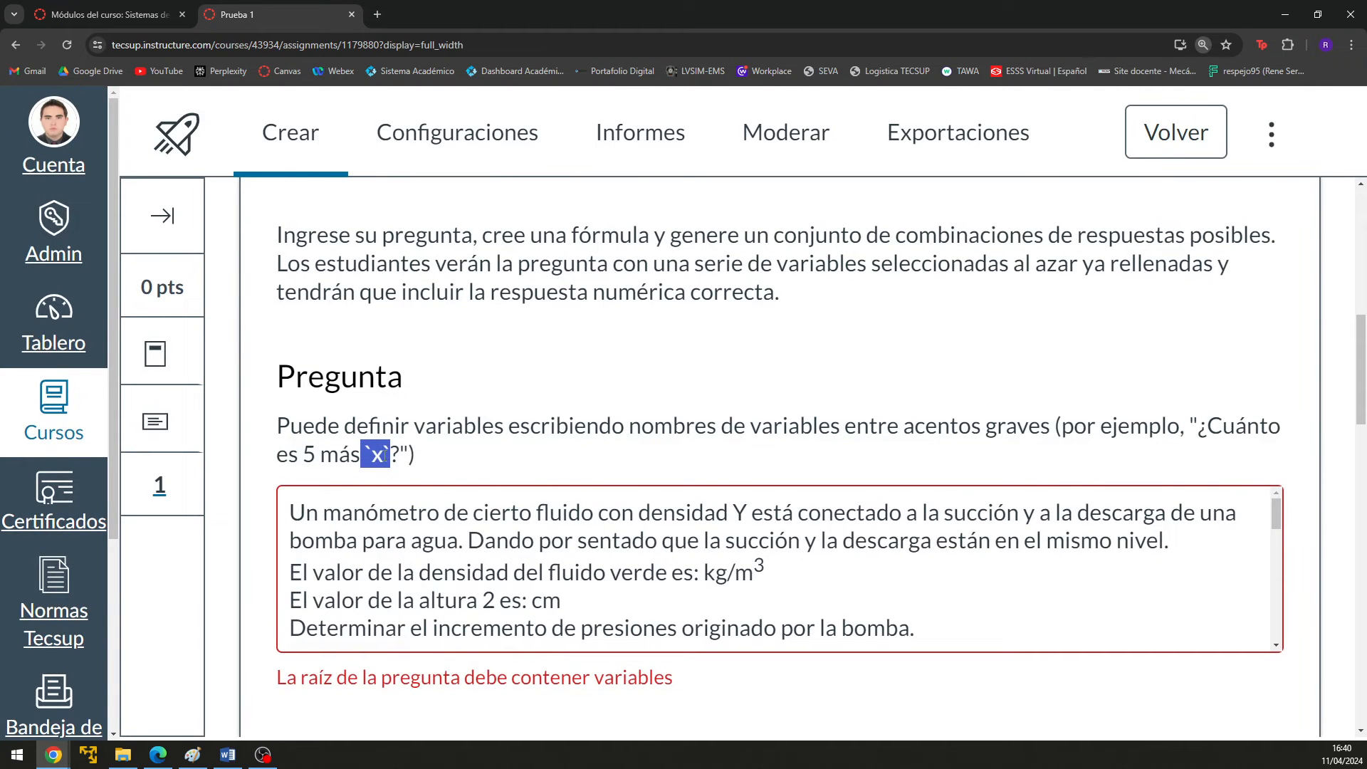
right_click(377, 455)
click(392, 469)
- Reopen the full-screen question editor and insert the variable `Y` before kg/m³ in the density line
key(ctrl+minus)
key(ctrl+minus)
key(ctrl+minus)
click(1225, 365)
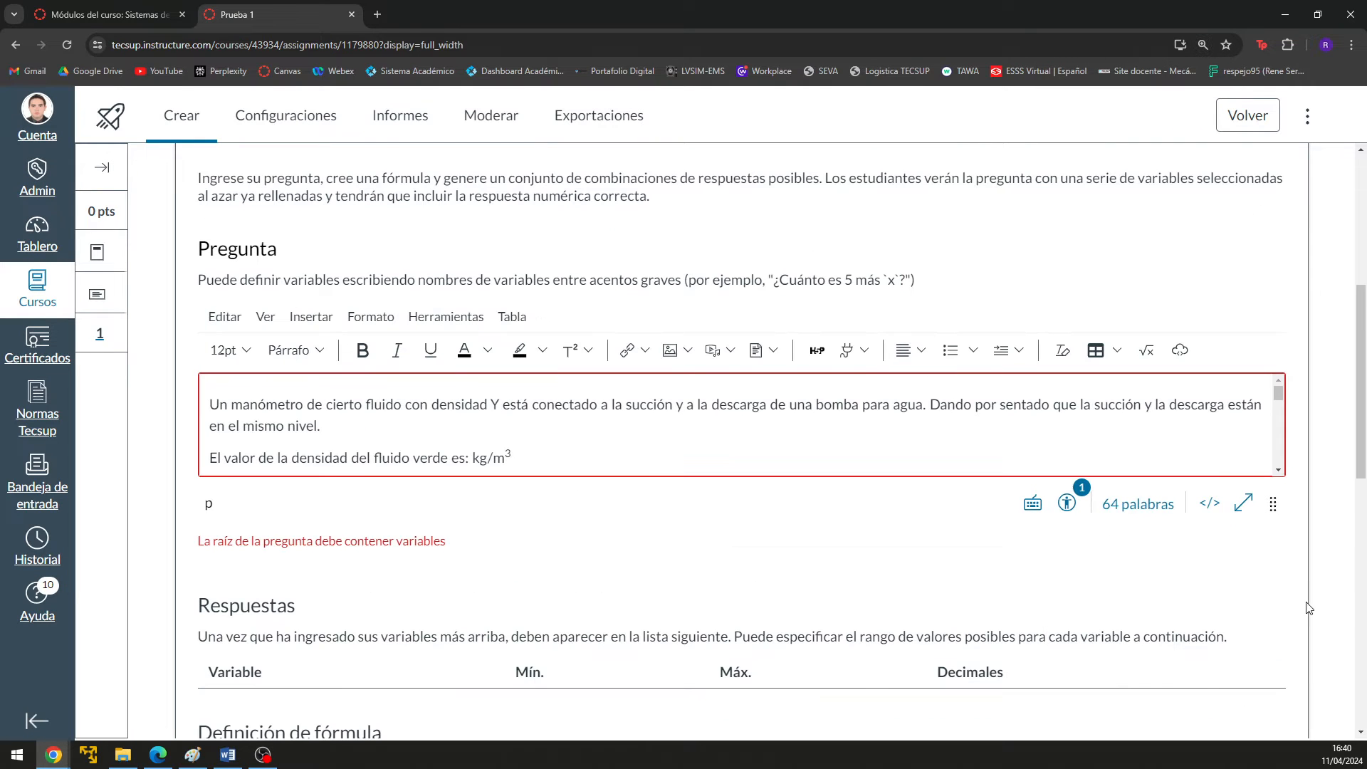
click(1243, 503)
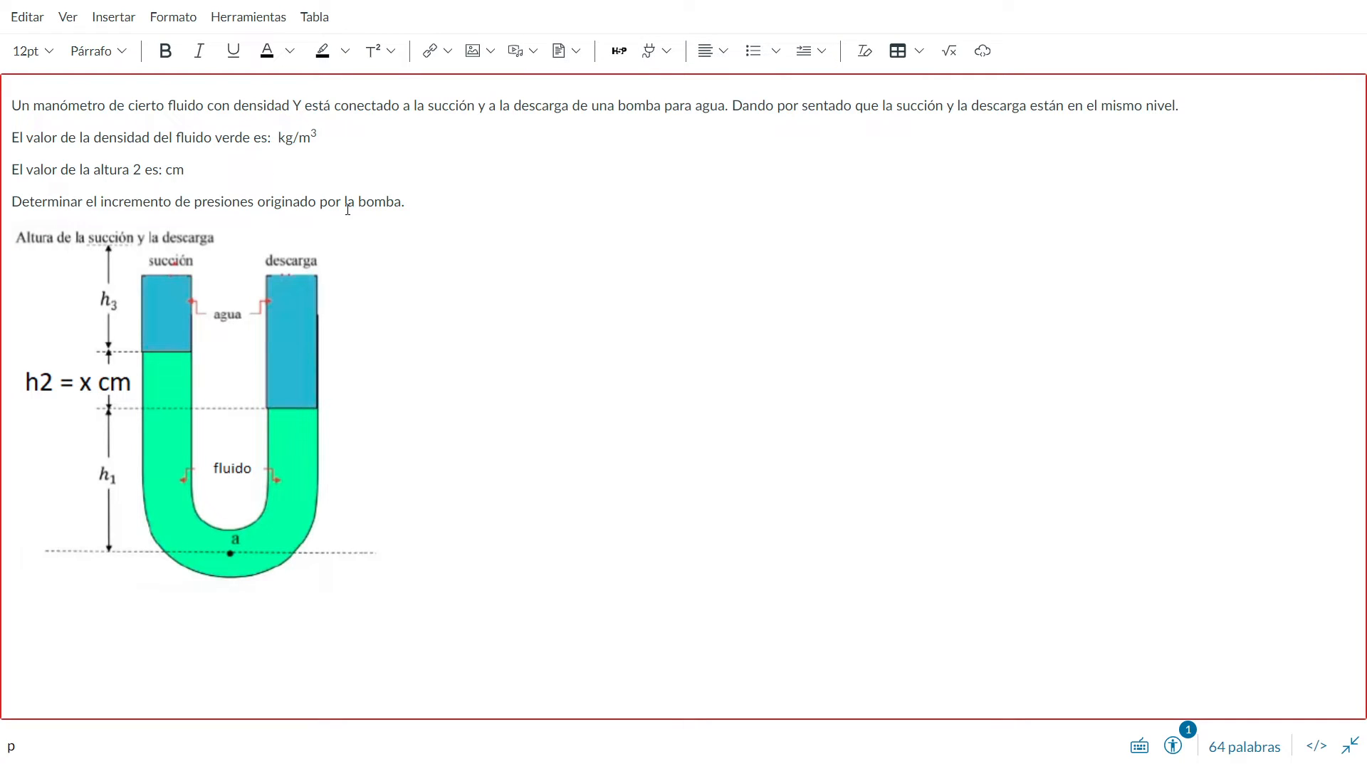
text(`x`)
click(293, 139)
key(BackSpace)
text(Y)
- Insert the variable `X` before cm in the line for height 2
click(162, 168)
text(`x`)
key(Left)
key(Left)
key(BackSpace)
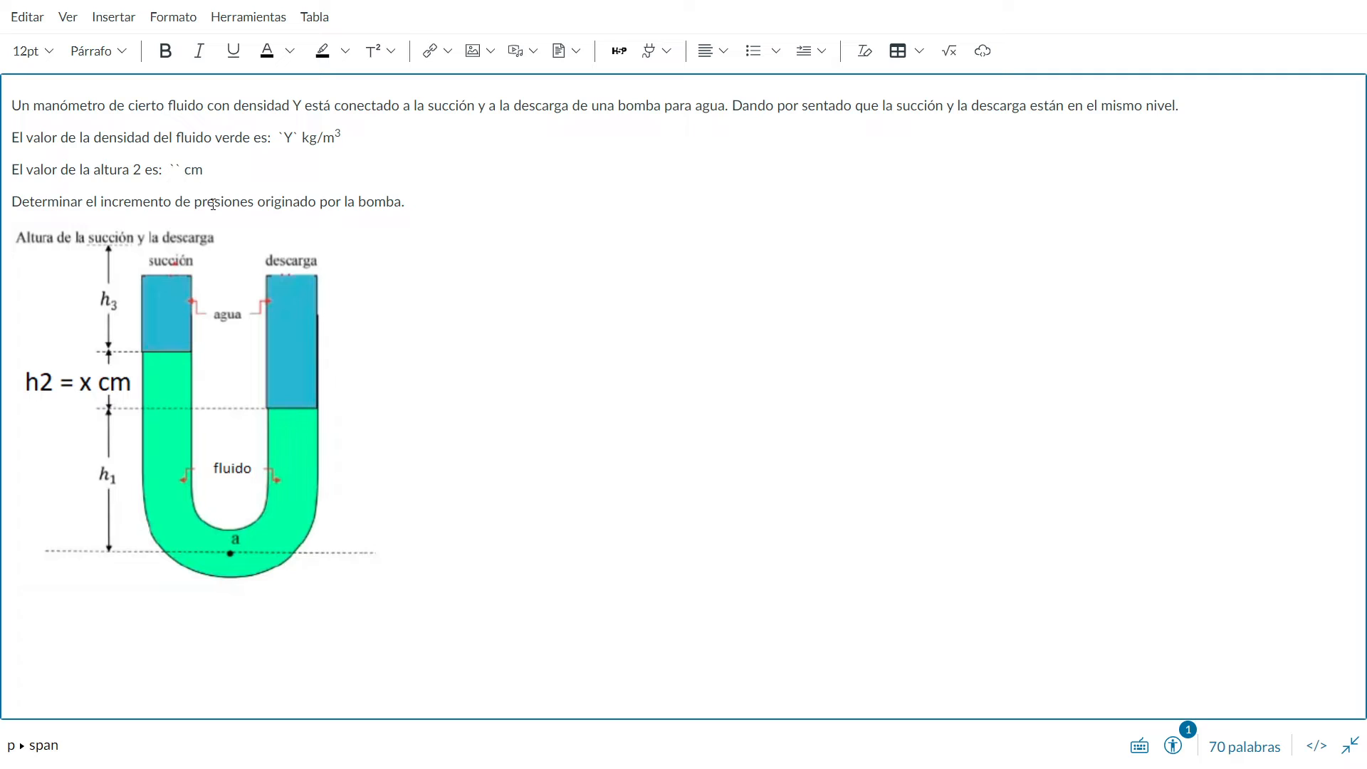
text(X)
- Make the `X` cm and `Y` kg/m³ values bold, including their units
drag(247, 170, 166, 170)
click(165, 51)
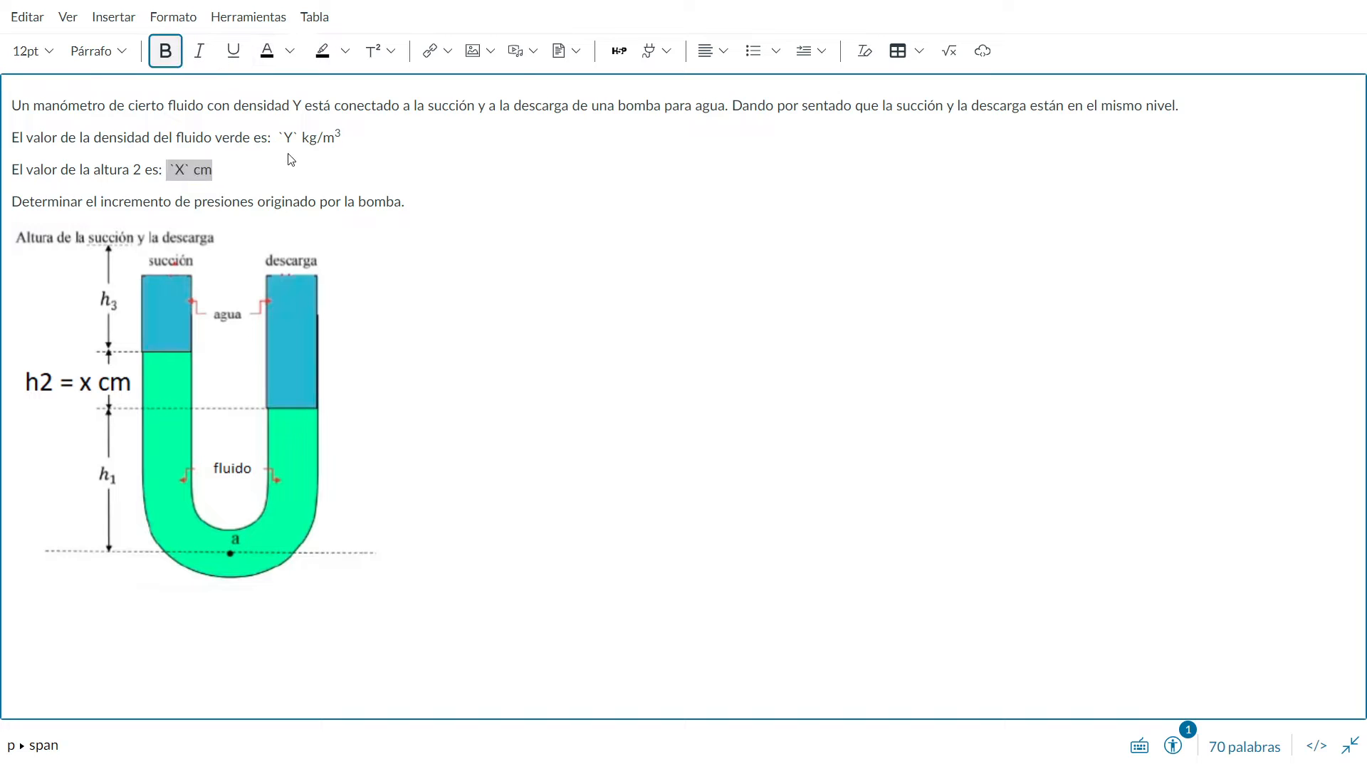
drag(350, 138, 274, 125)
click(165, 51)
click(589, 360)
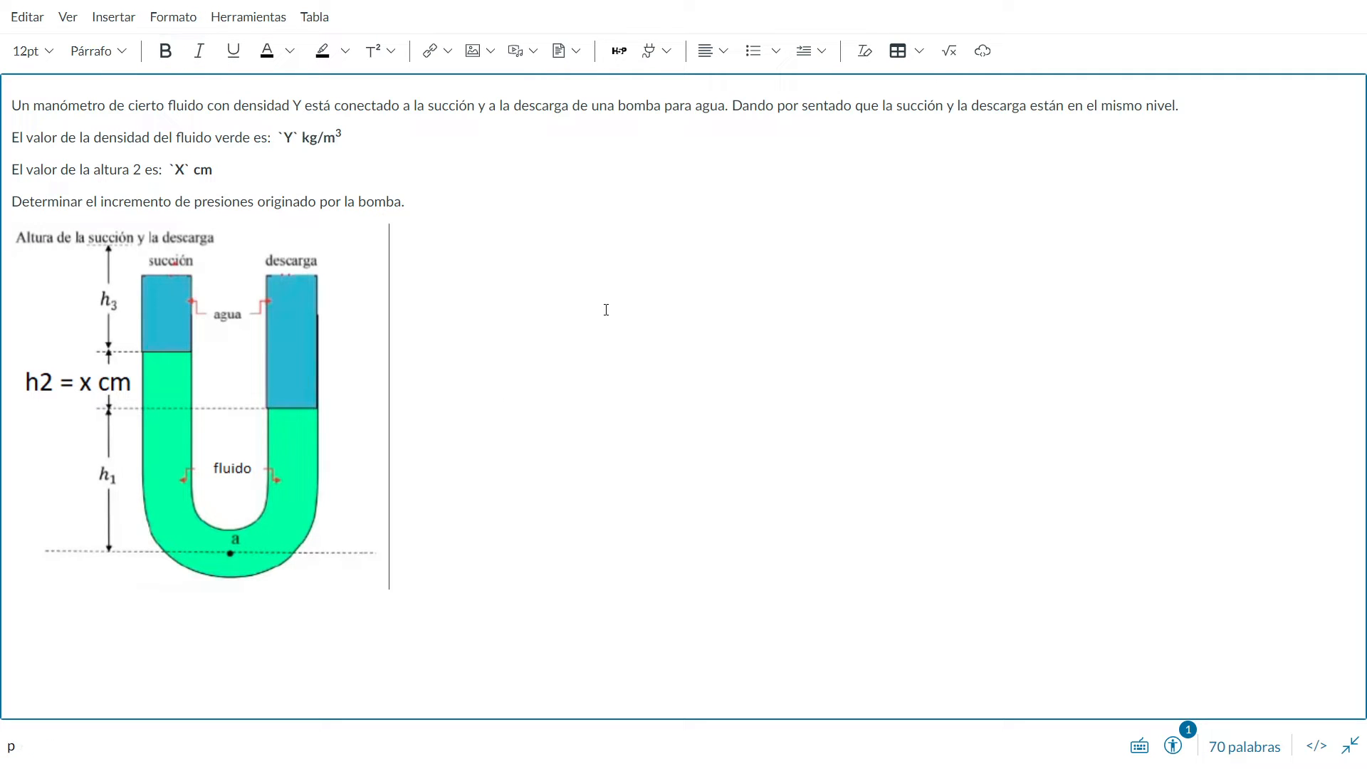
- Exit the full-screen editor, enlarge the question box to show the figure, and add a blank line above the figure
click(1344, 751)
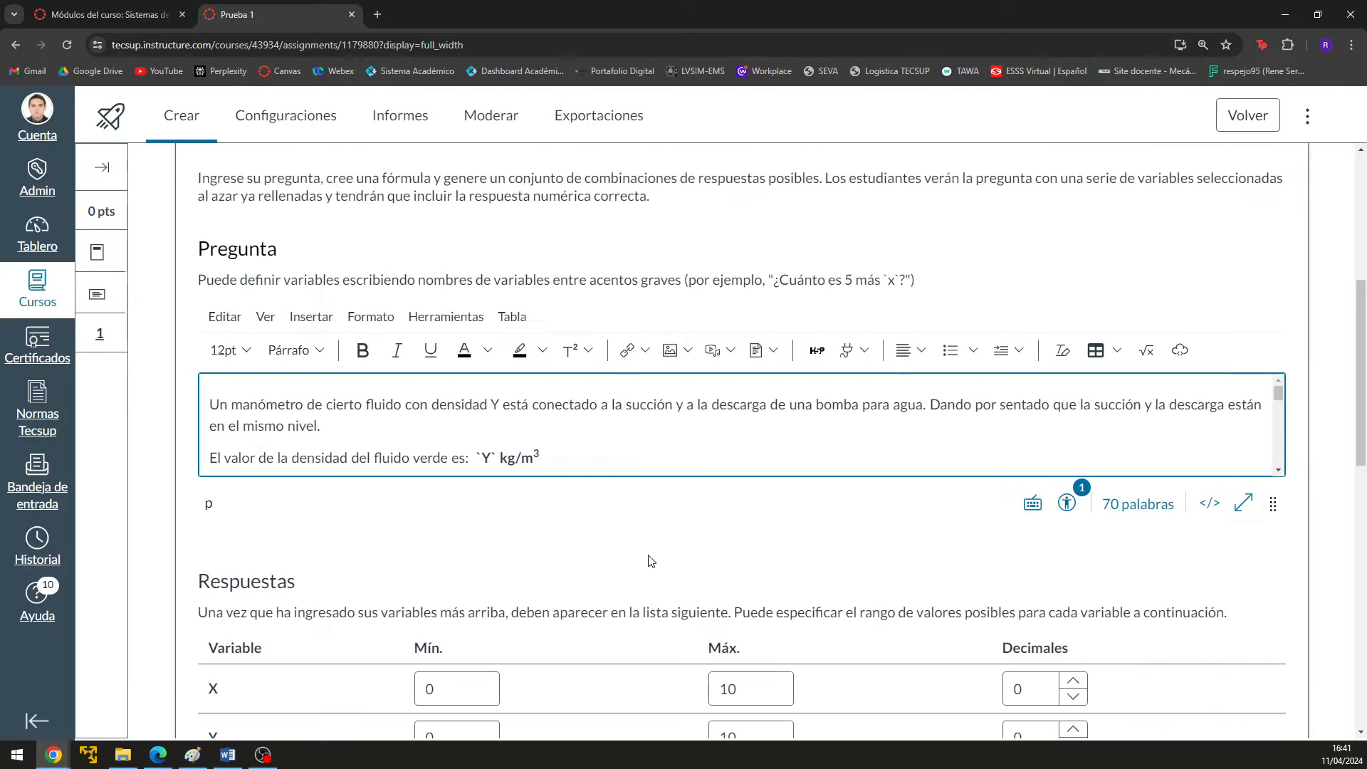
scroll(541, 527, down, 2)
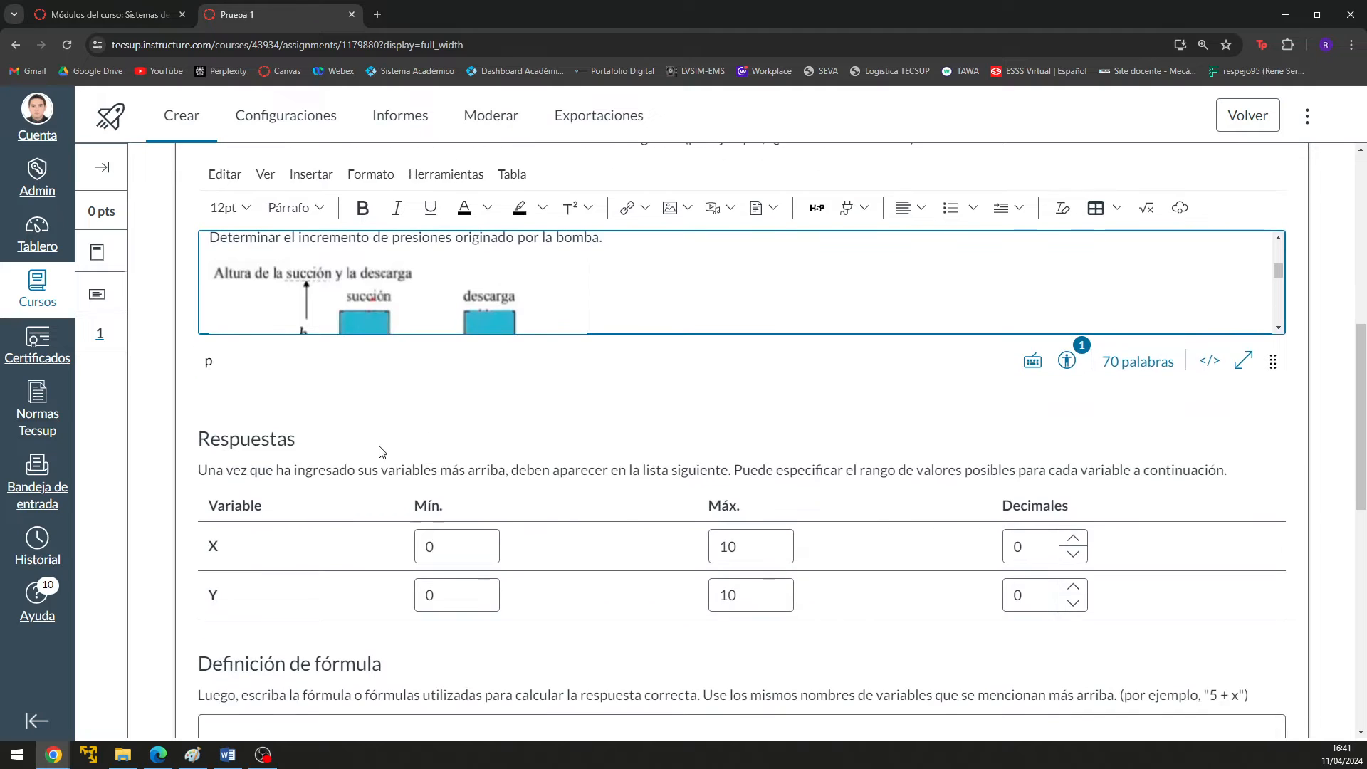
scroll(360, 425, up, 1)
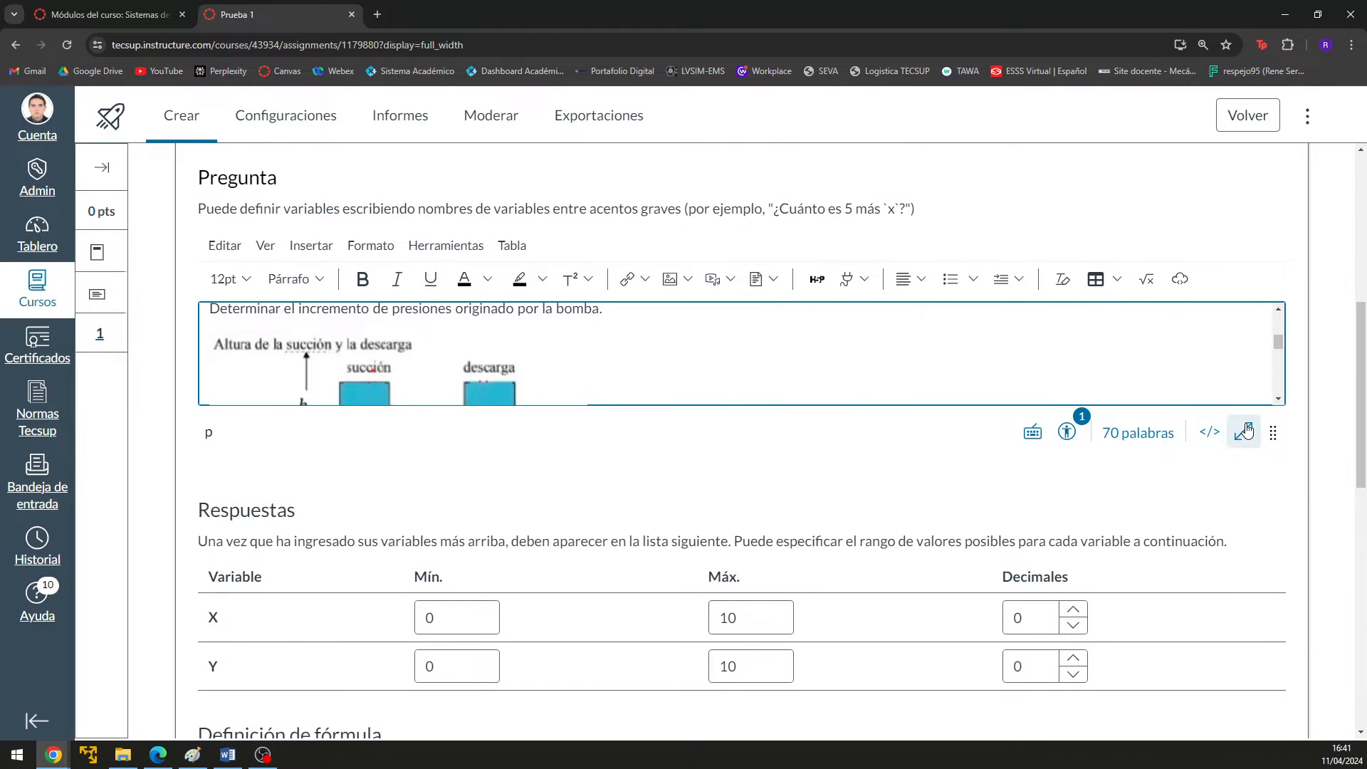
drag(1271, 420, 1271, 735)
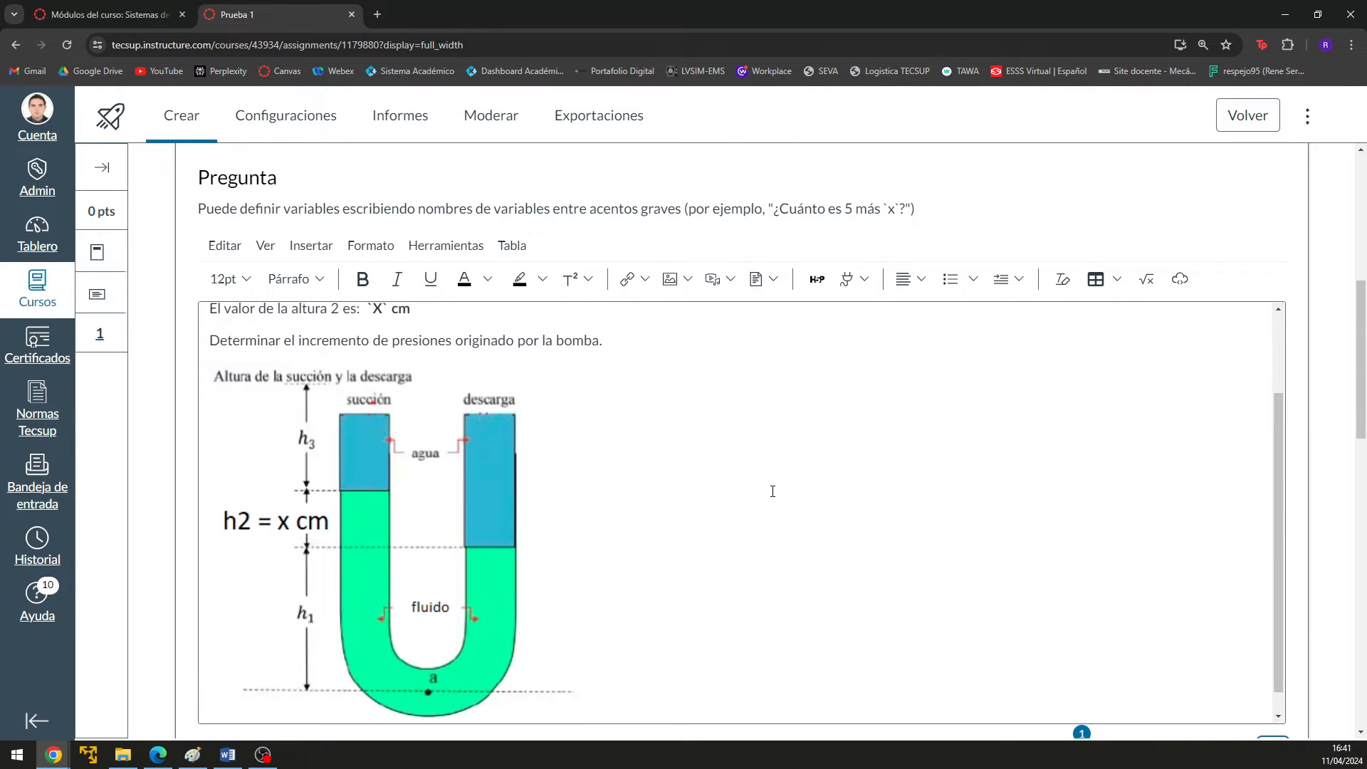
click(521, 552)
click(618, 390)
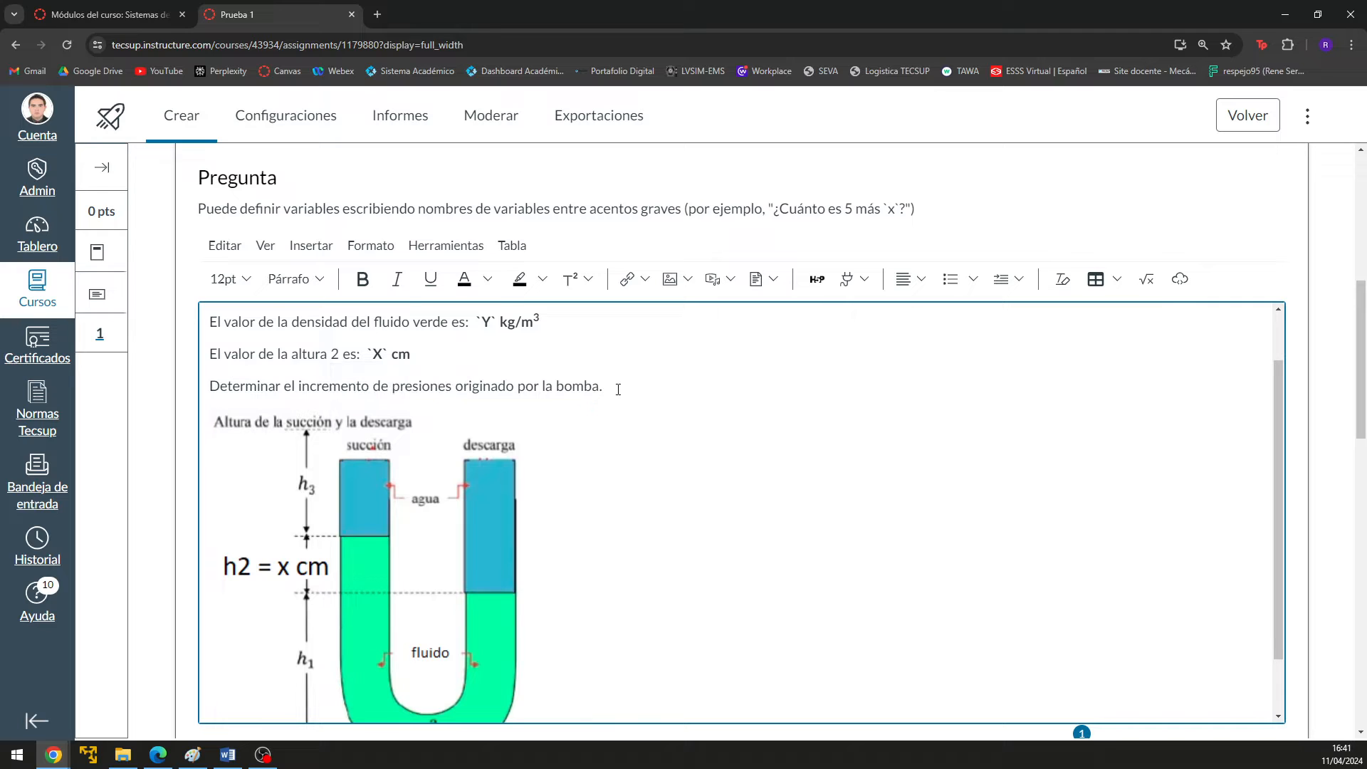
key(Return)
scroll(364, 411, up, 1)
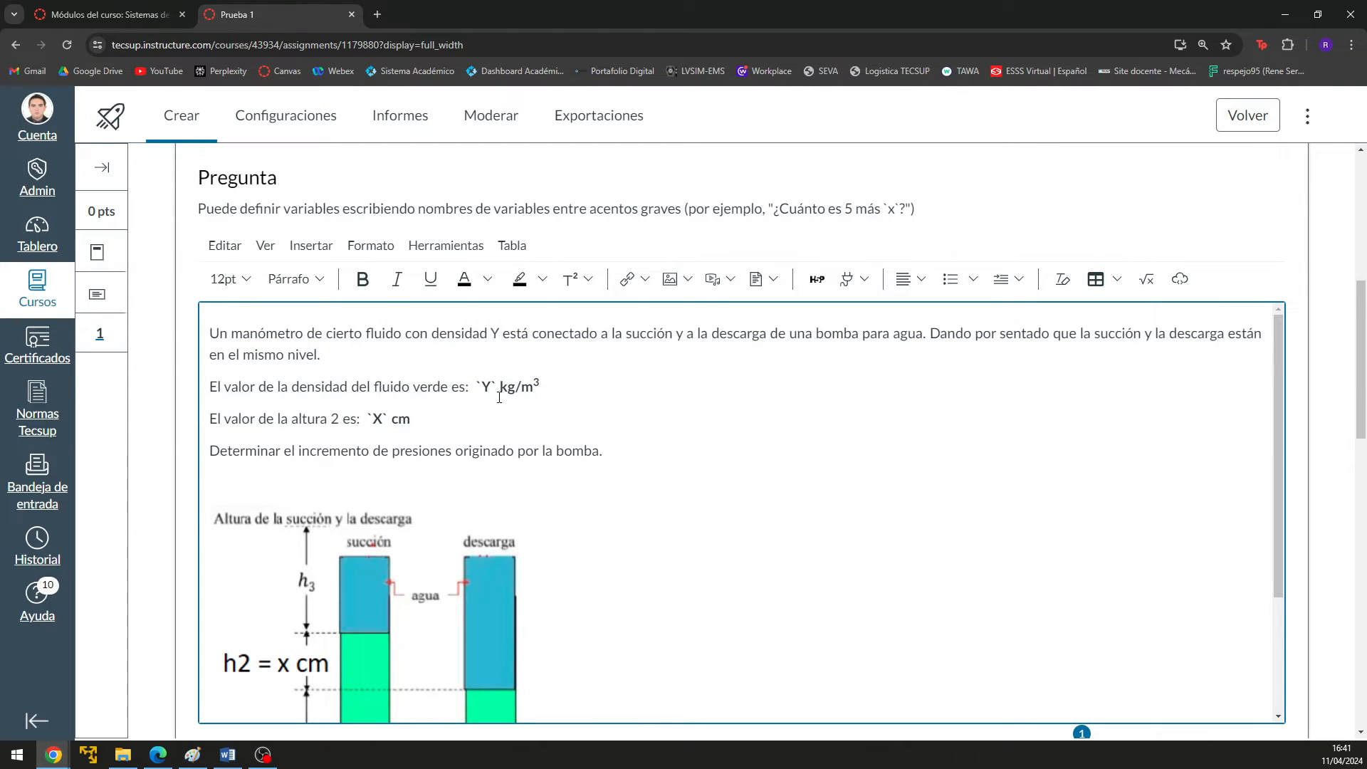
scroll(671, 443, down, 8)
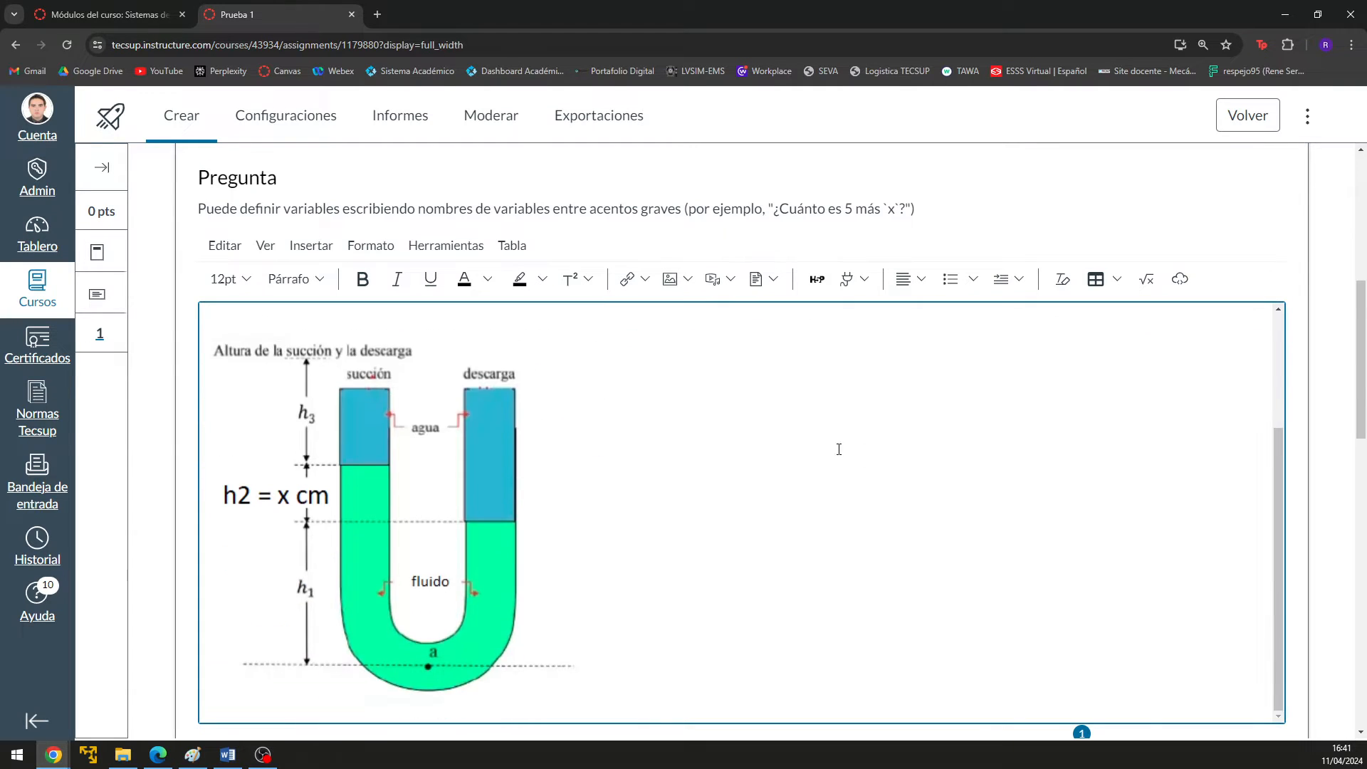
- Set the range of variable X to a minimum of 10 and a maximum of 20
scroll(171, 543, down, 1)
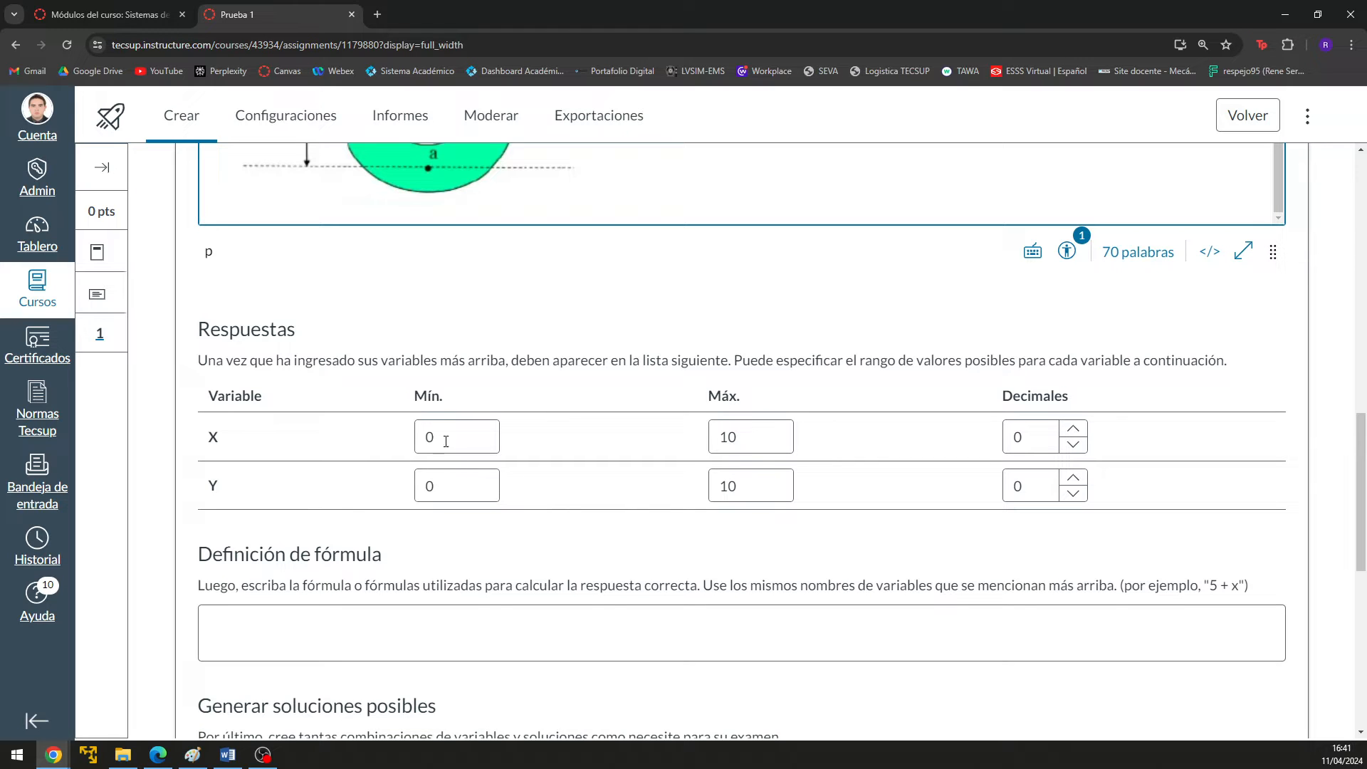
scroll(238, 458, up, 4)
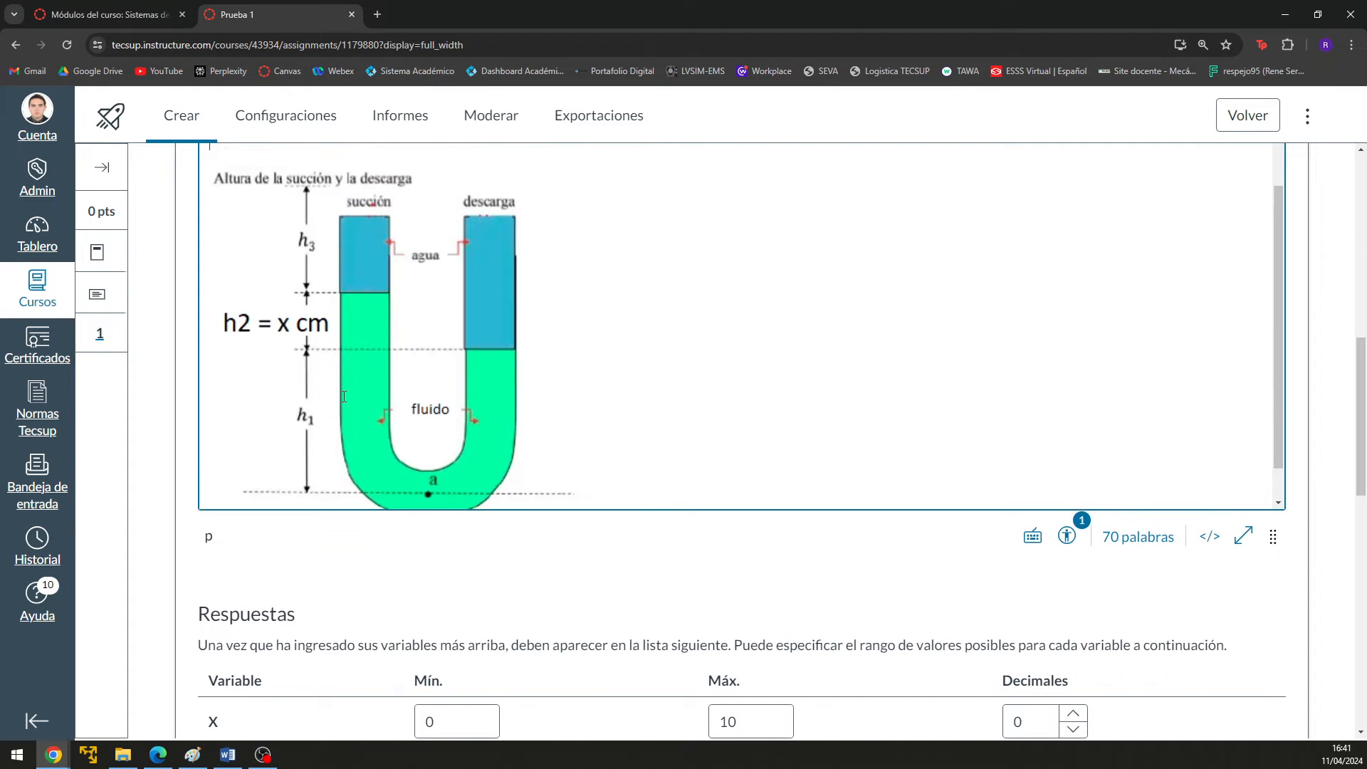
scroll(283, 408, down, 1)
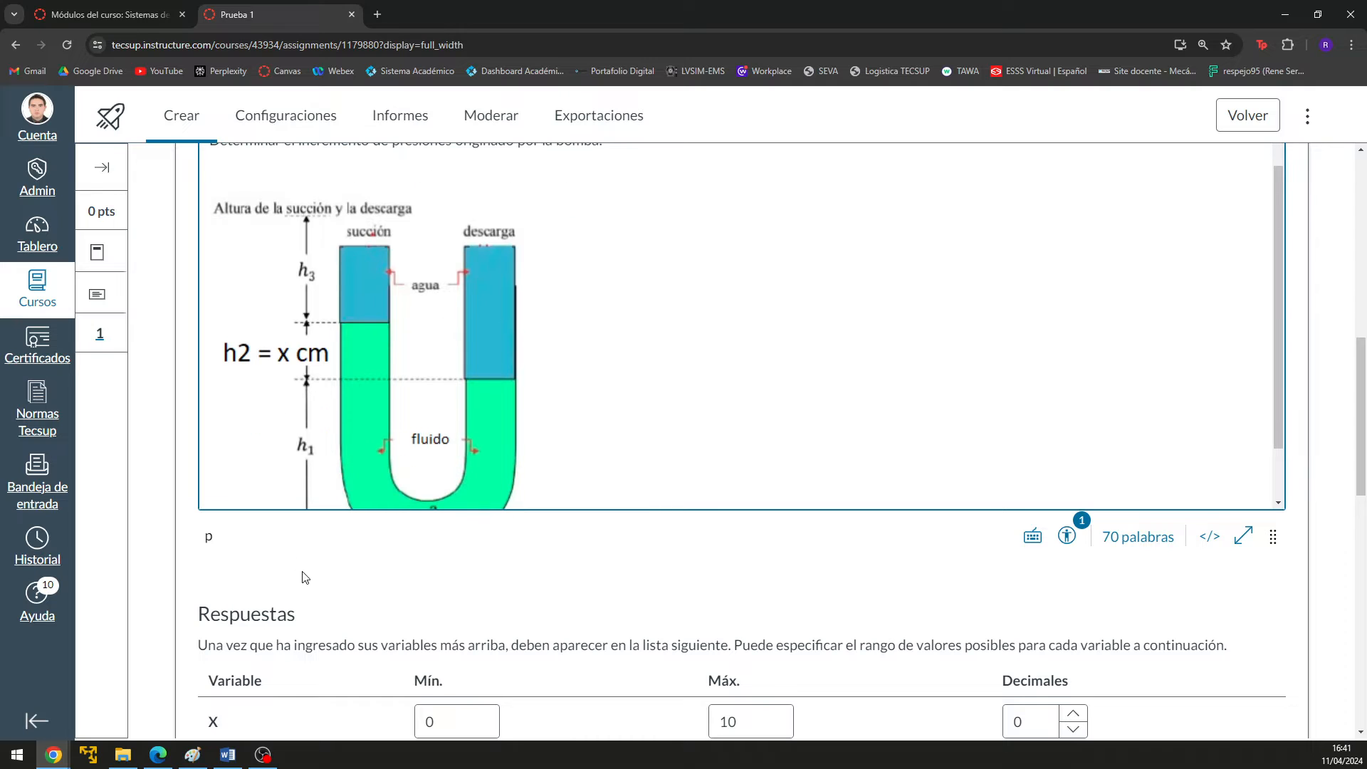
scroll(304, 574, down, 1)
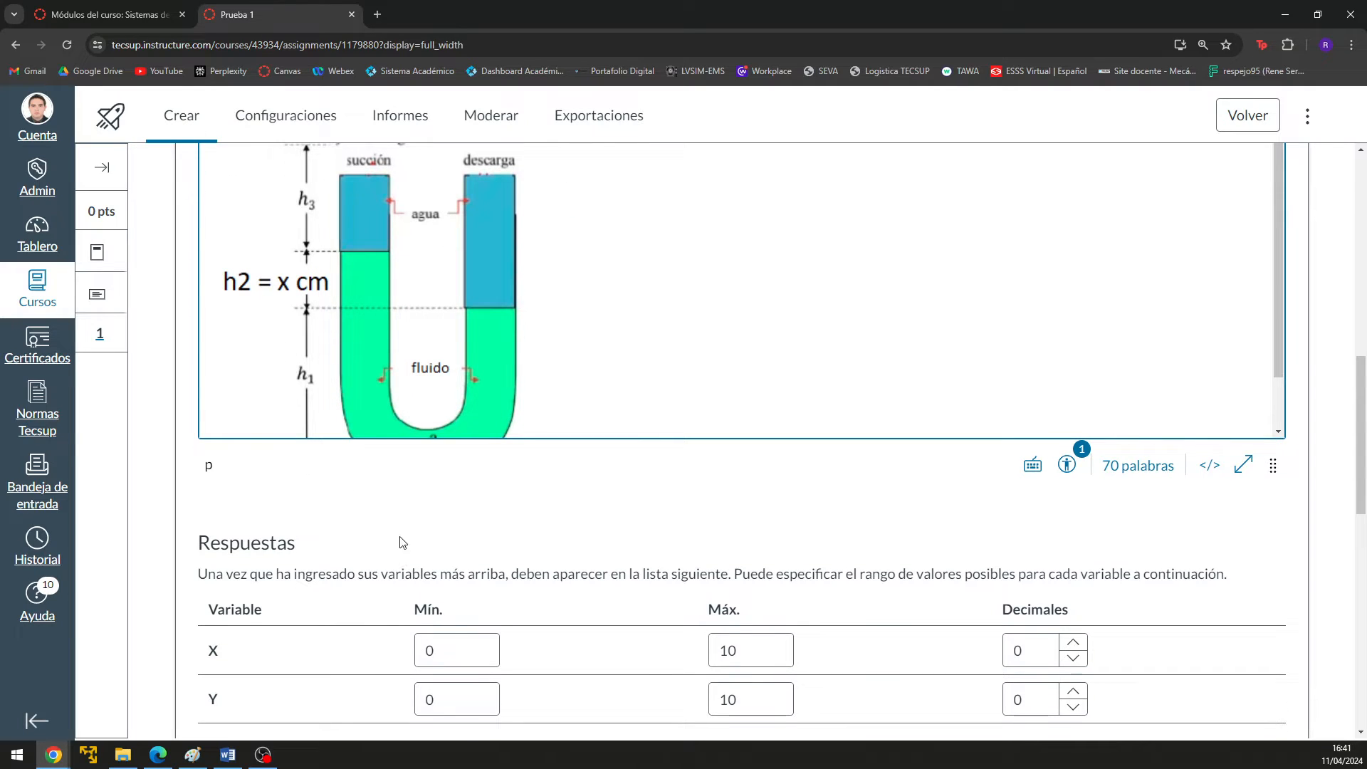
click(461, 650)
scroll(462, 650, down, 5)
drag(456, 285, 408, 280)
text(0)
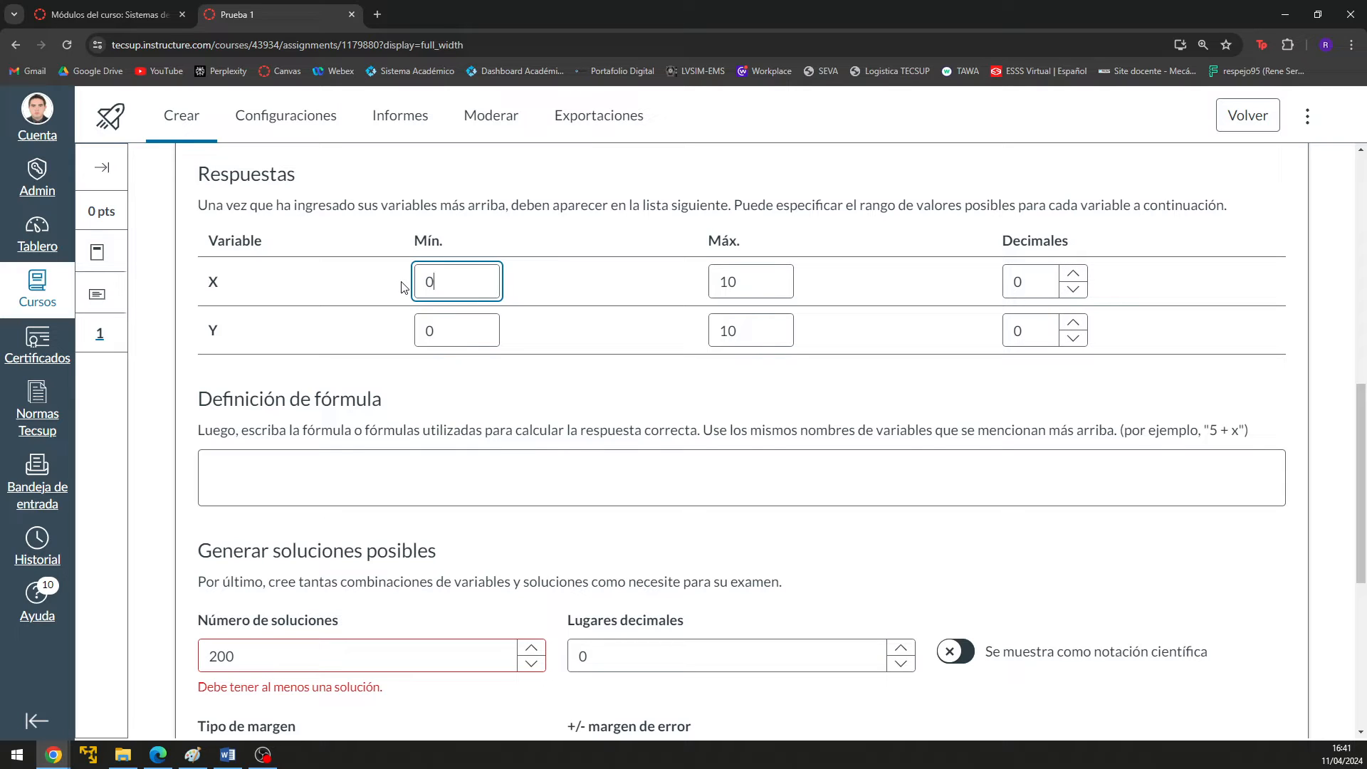
key(BackSpace)
text(10)
double_click(714, 275)
text(20)
click(693, 411)
- Check the mercury density in the Paint solution and set the range of variable Y to a minimum of 12000 and a maximum of 15000
click(193, 755)
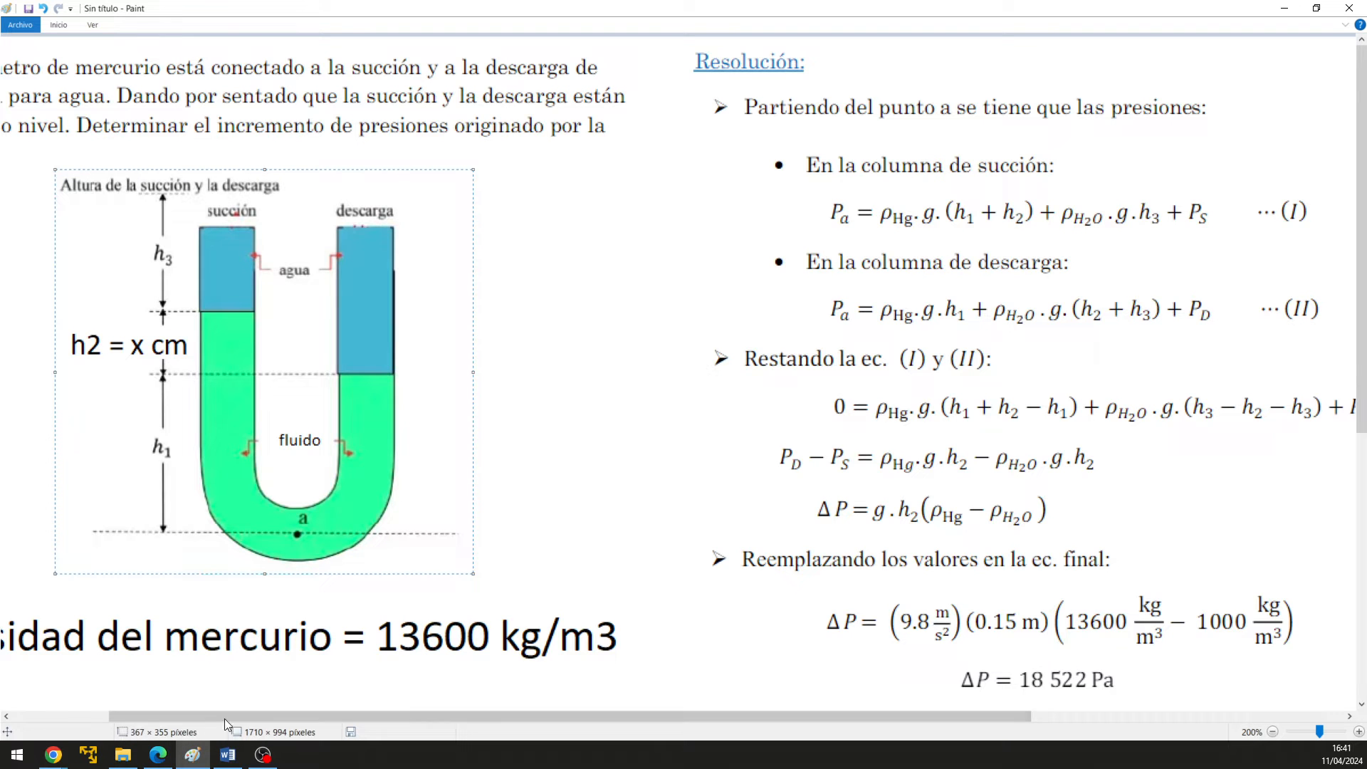
click(54, 755)
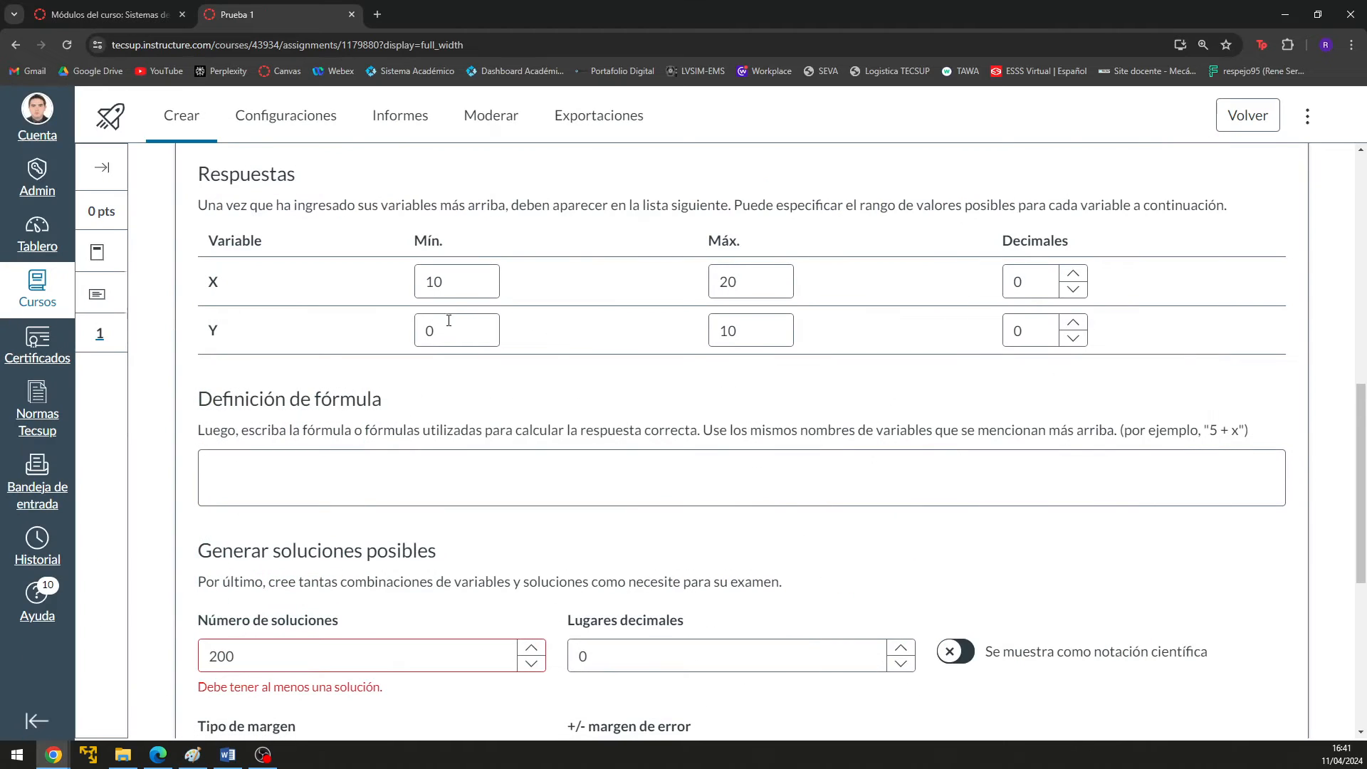
double_click(418, 324)
text(112000)
click(767, 316)
key(BackSpace)
text(500)
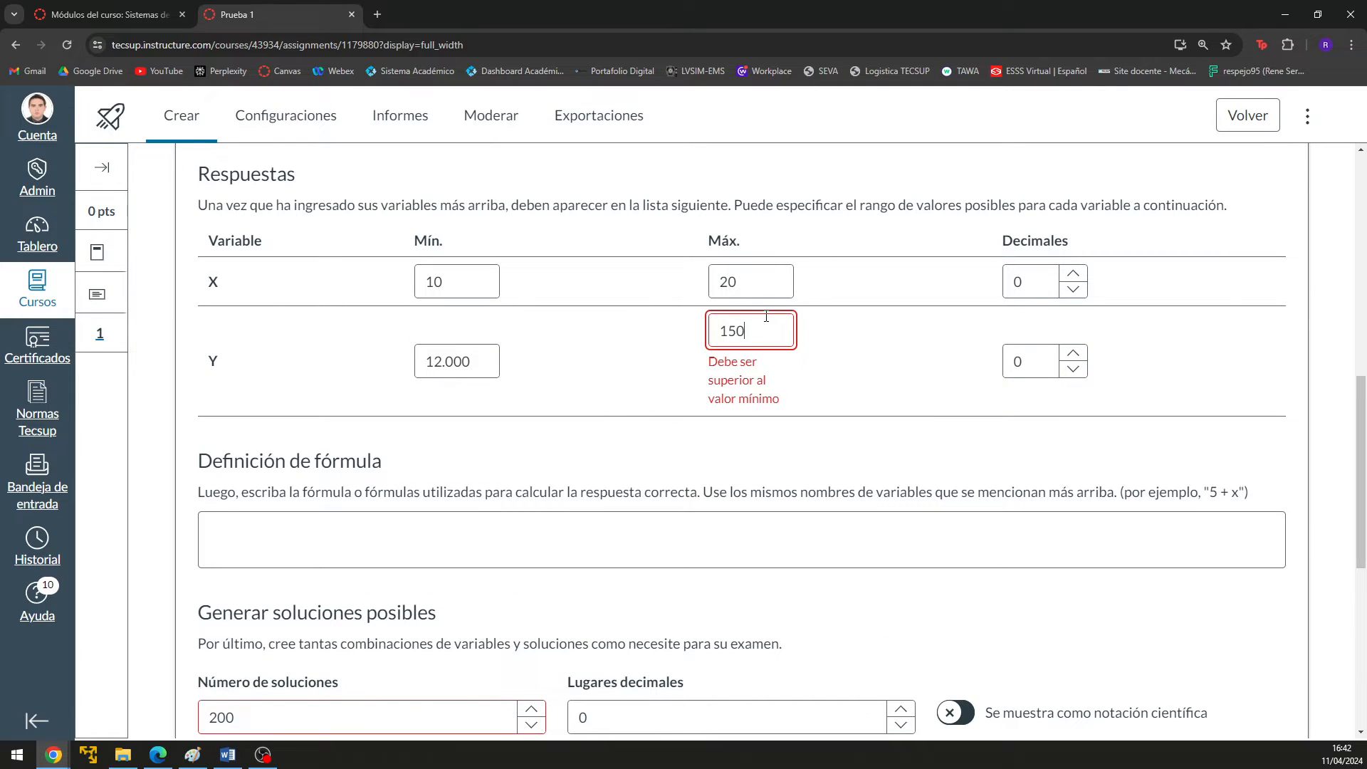
text(0)
click(821, 379)
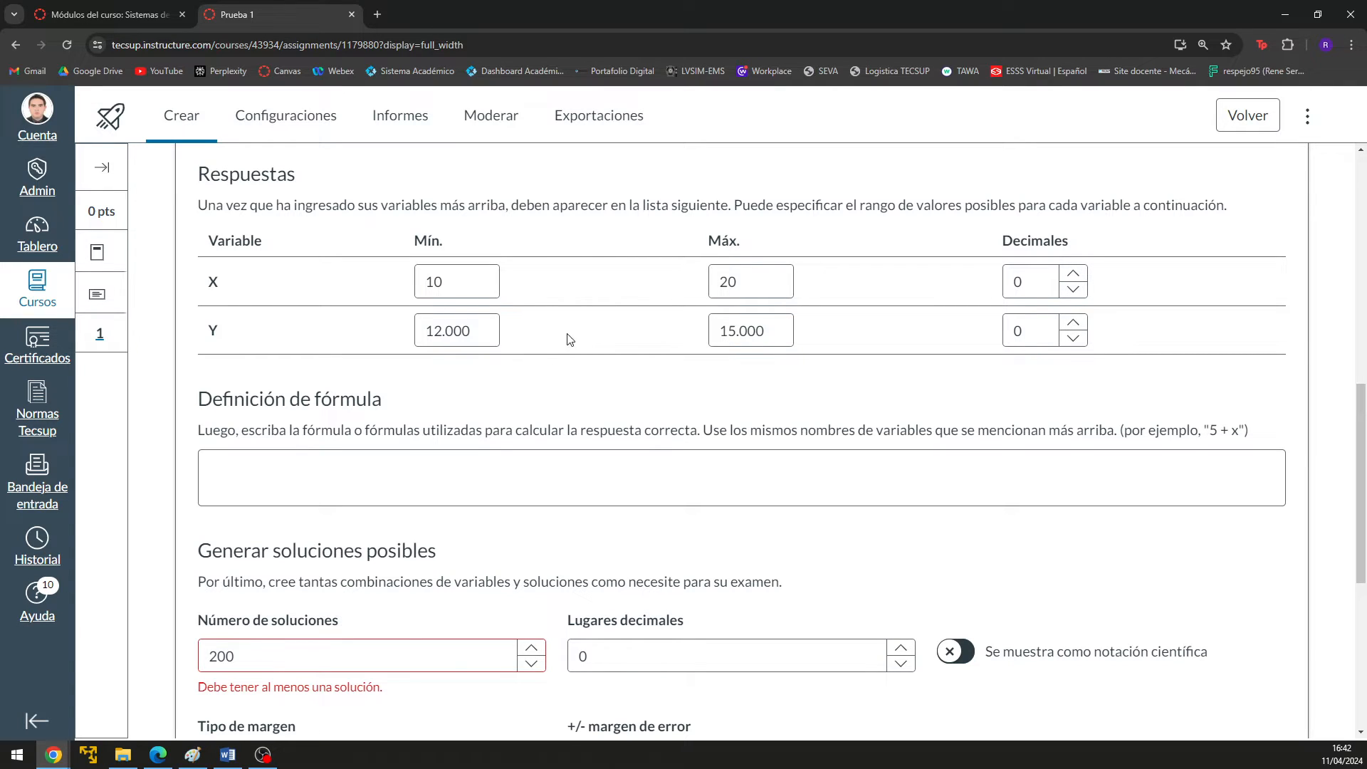
- Set the number of decimals for variable X to 1
click(1074, 274)
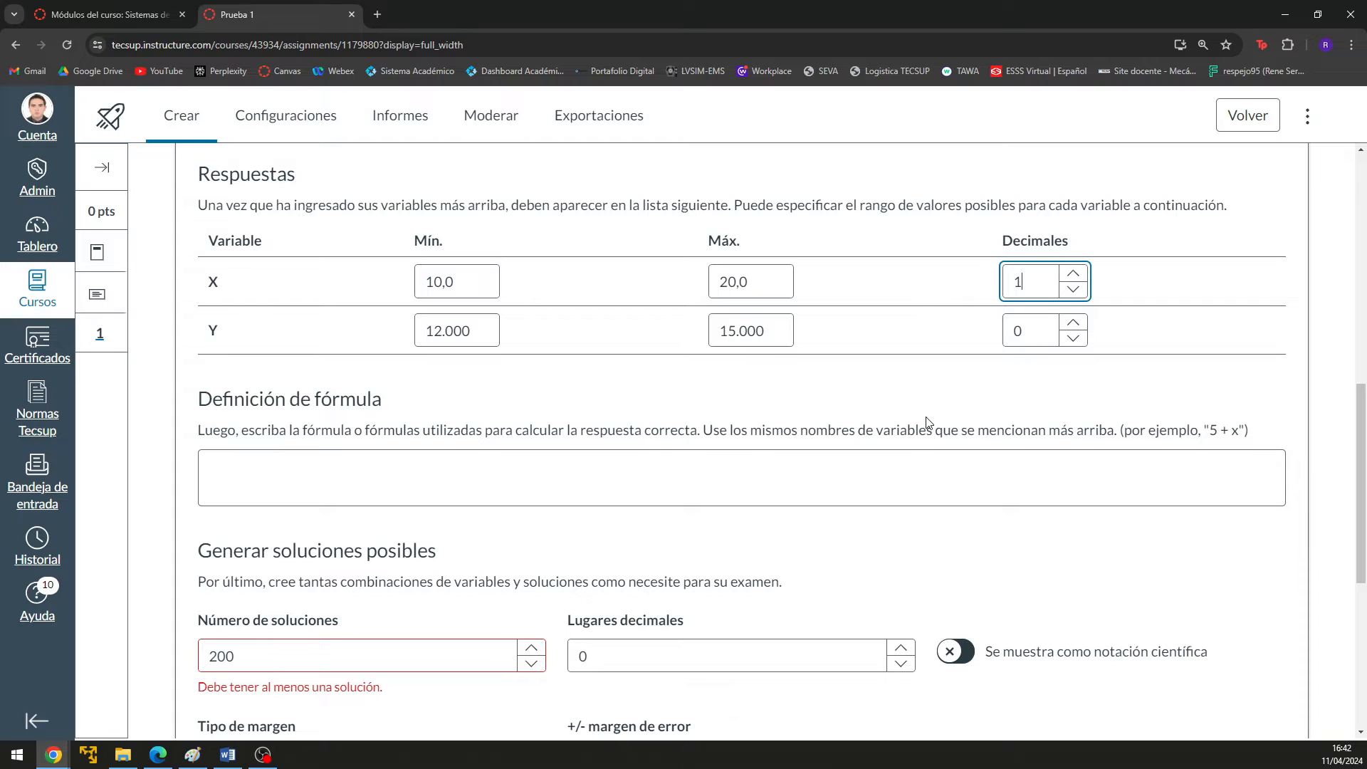
click(911, 399)
click(297, 389)
- Place the Paint solution and the quiz editor side by side, with the final pressure-difference equation in view
click(192, 755)
drag(819, 418, 1306, 490)
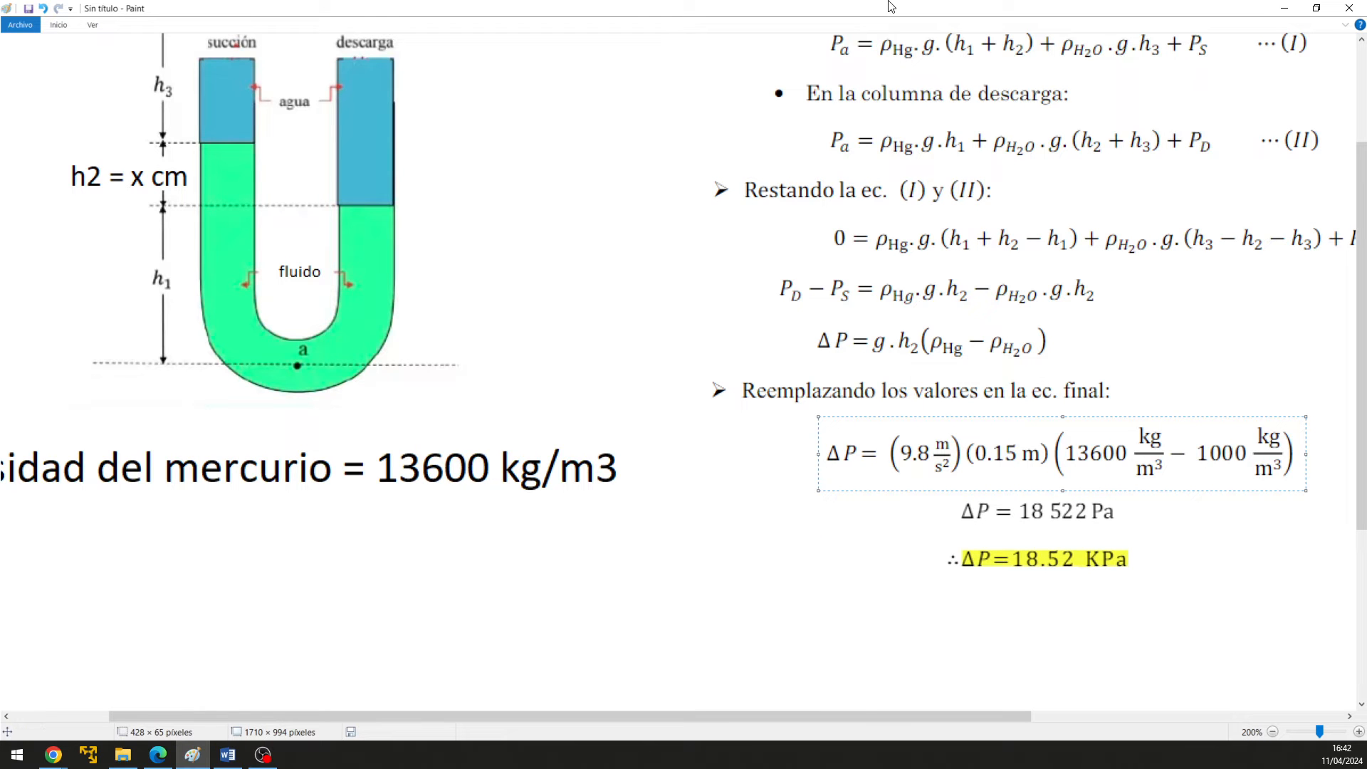
mouse_move(1190, 15)
mouse_down()
mouse_move(985, 175)
mouse_move(8, 346)
mouse_up()
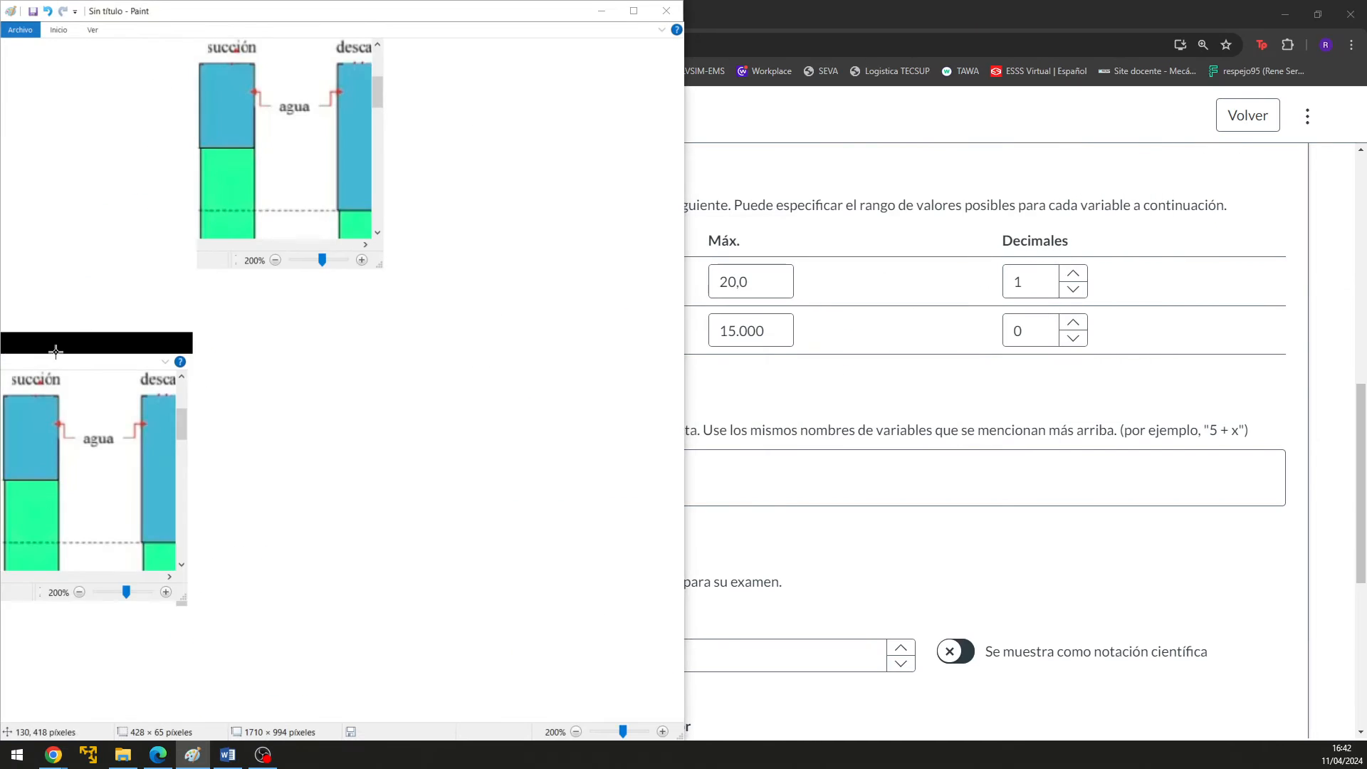
click(883, 153)
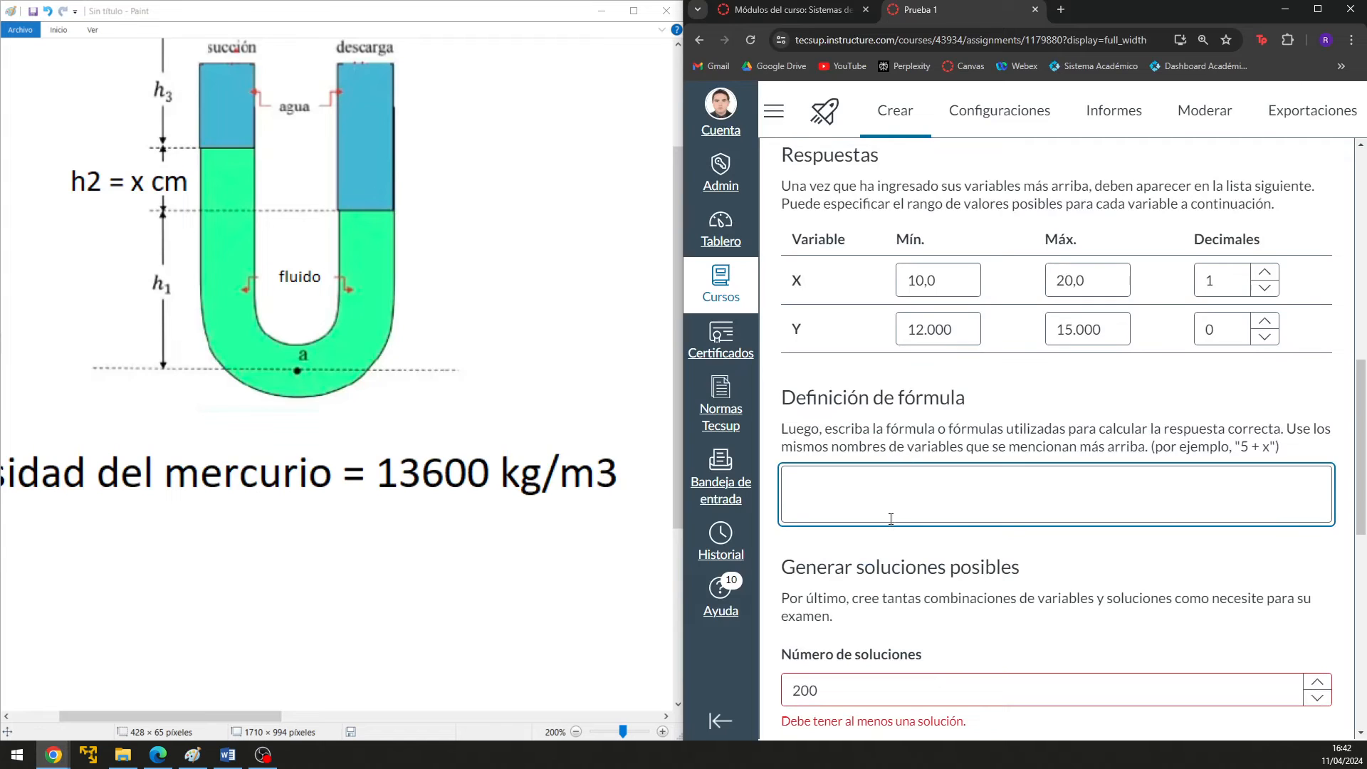
drag(241, 718, 478, 707)
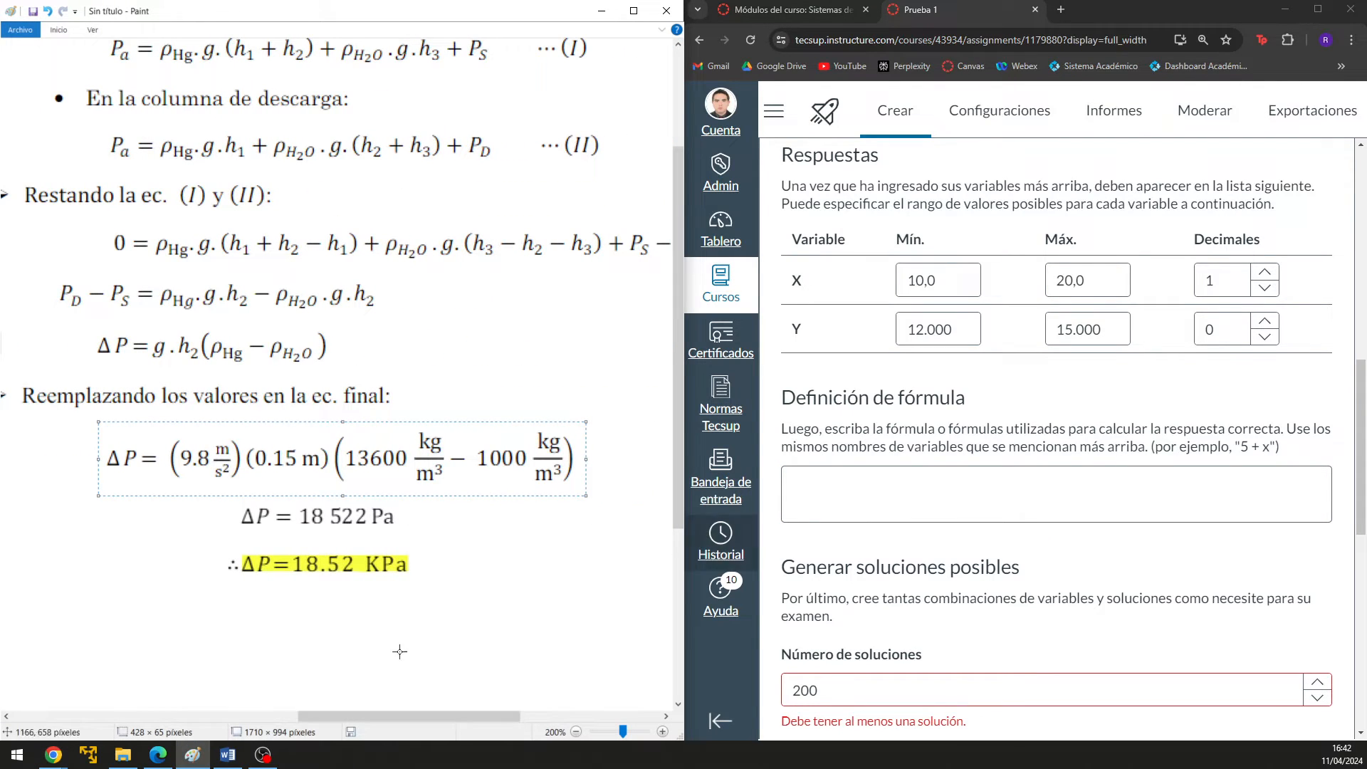
drag(331, 719, 351, 719)
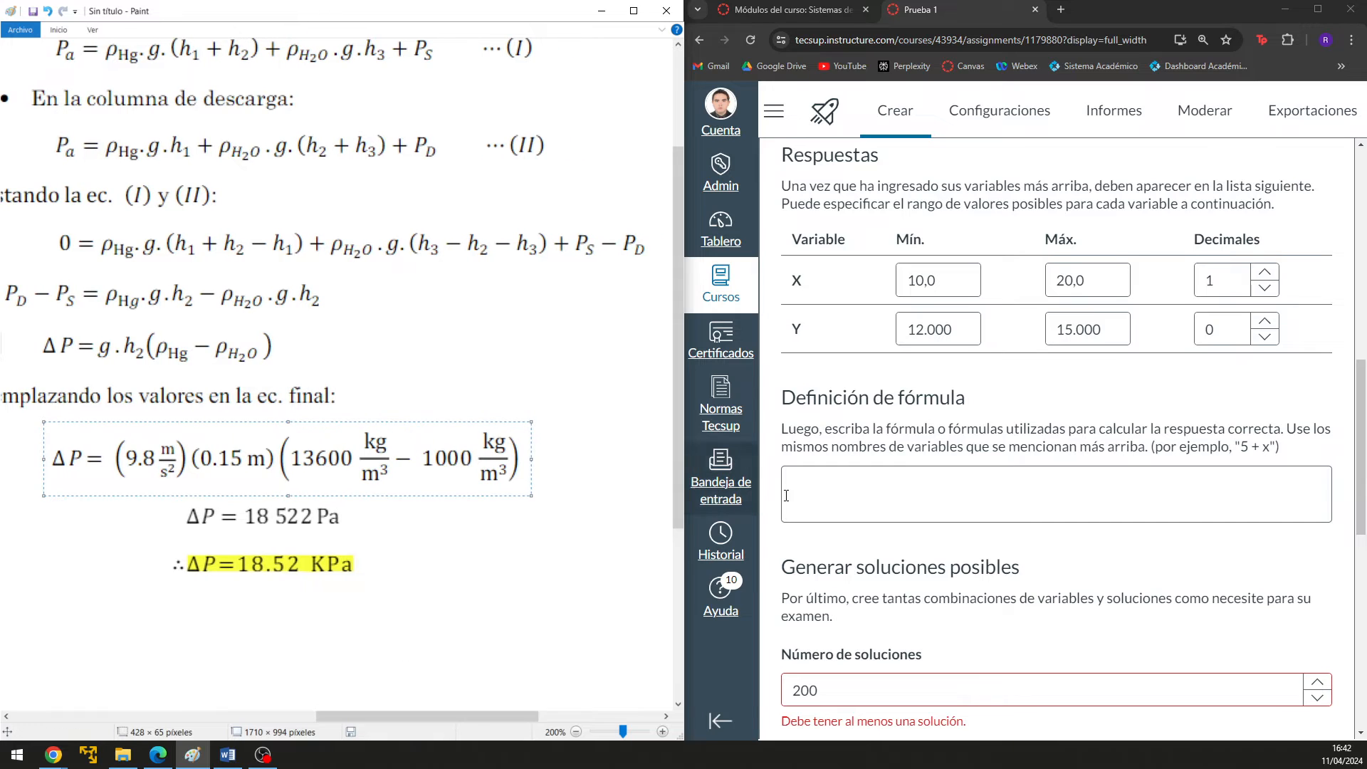
click(940, 623)
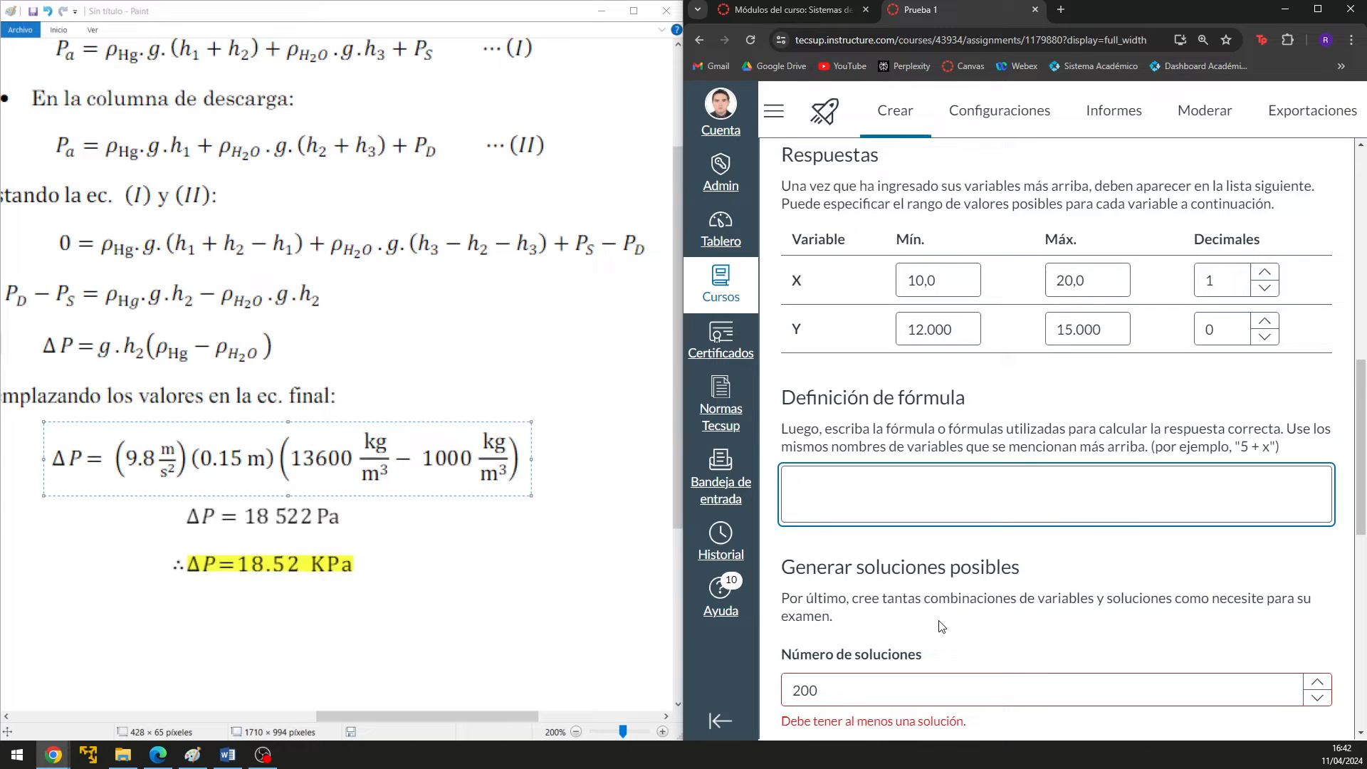
- Mark the substituted equation in Paint, enter the formula 9,8*(X/100)*(Y-1000) in the formula definition, and maximize the quiz window
click(479, 509)
drag(47, 423, 110, 486)
mouse_move(109, 424)
mouse_down()
mouse_move(133, 440)
mouse_move(490, 500)
mouse_move(521, 493)
mouse_up()
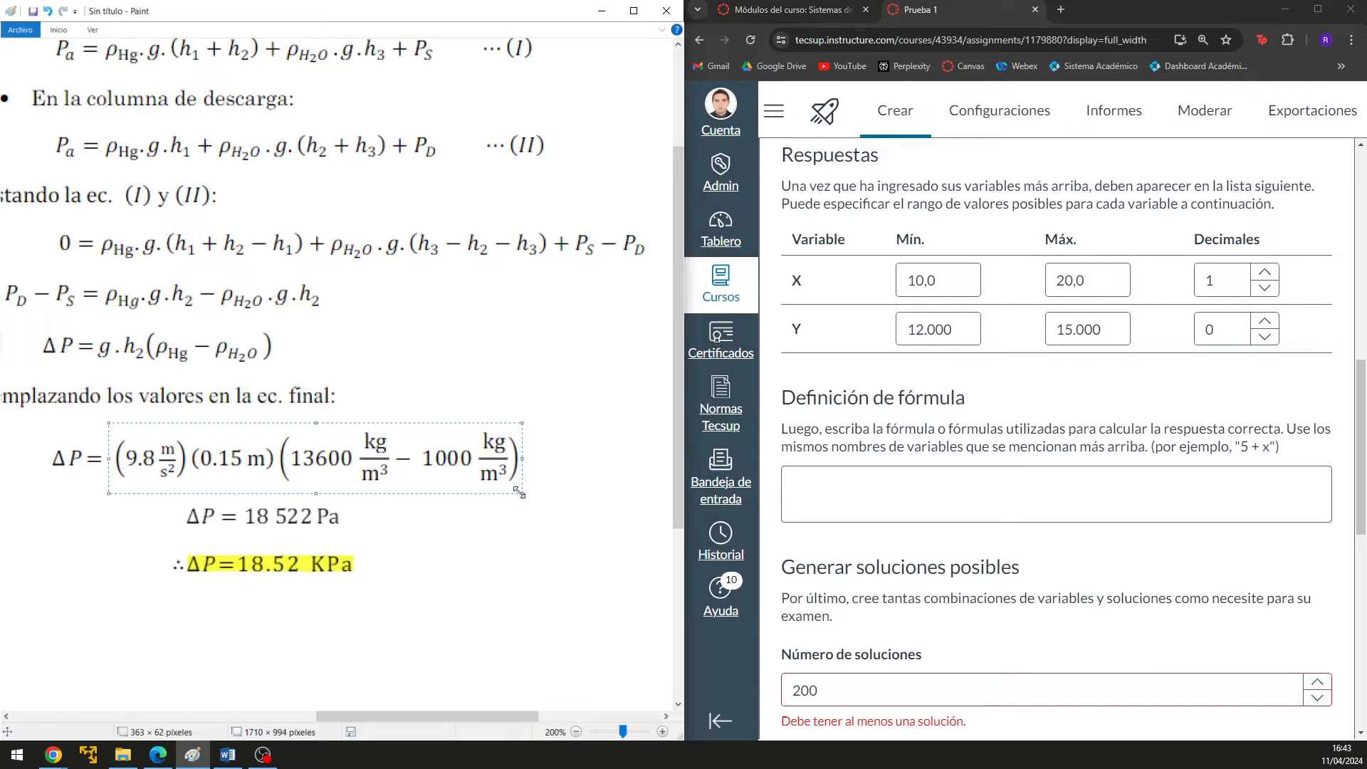
click(887, 468)
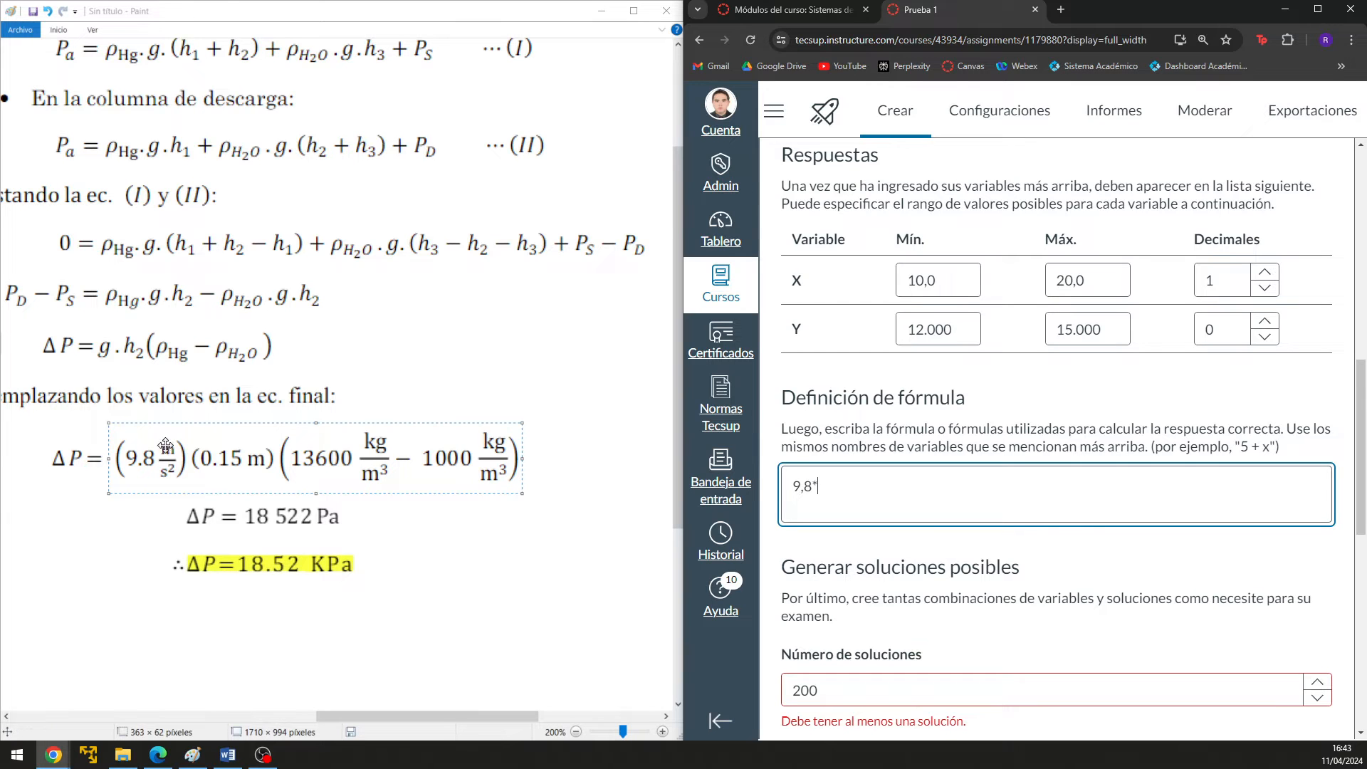
mouse_move(362, 717)
mouse_down()
mouse_move(87, 691)
mouse_move(107, 711)
mouse_move(330, 713)
mouse_up()
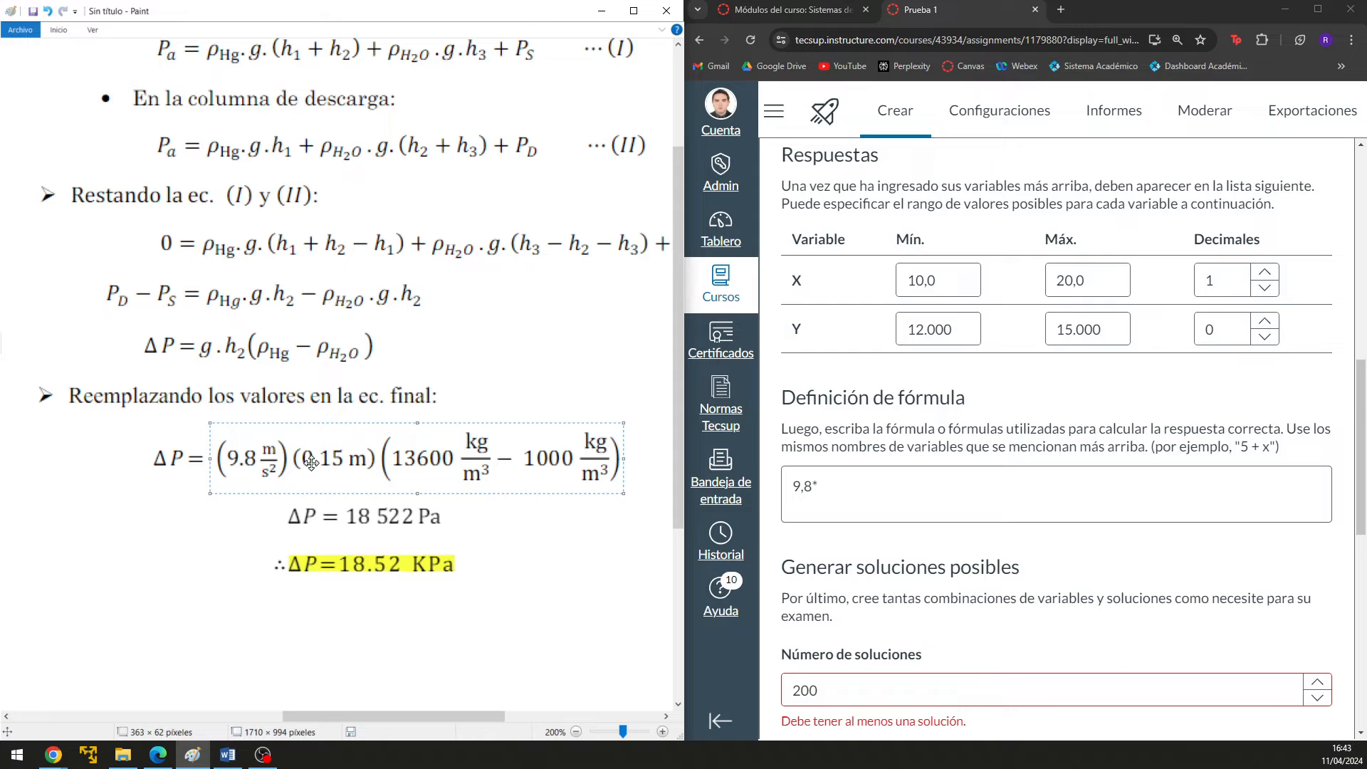
click(958, 495)
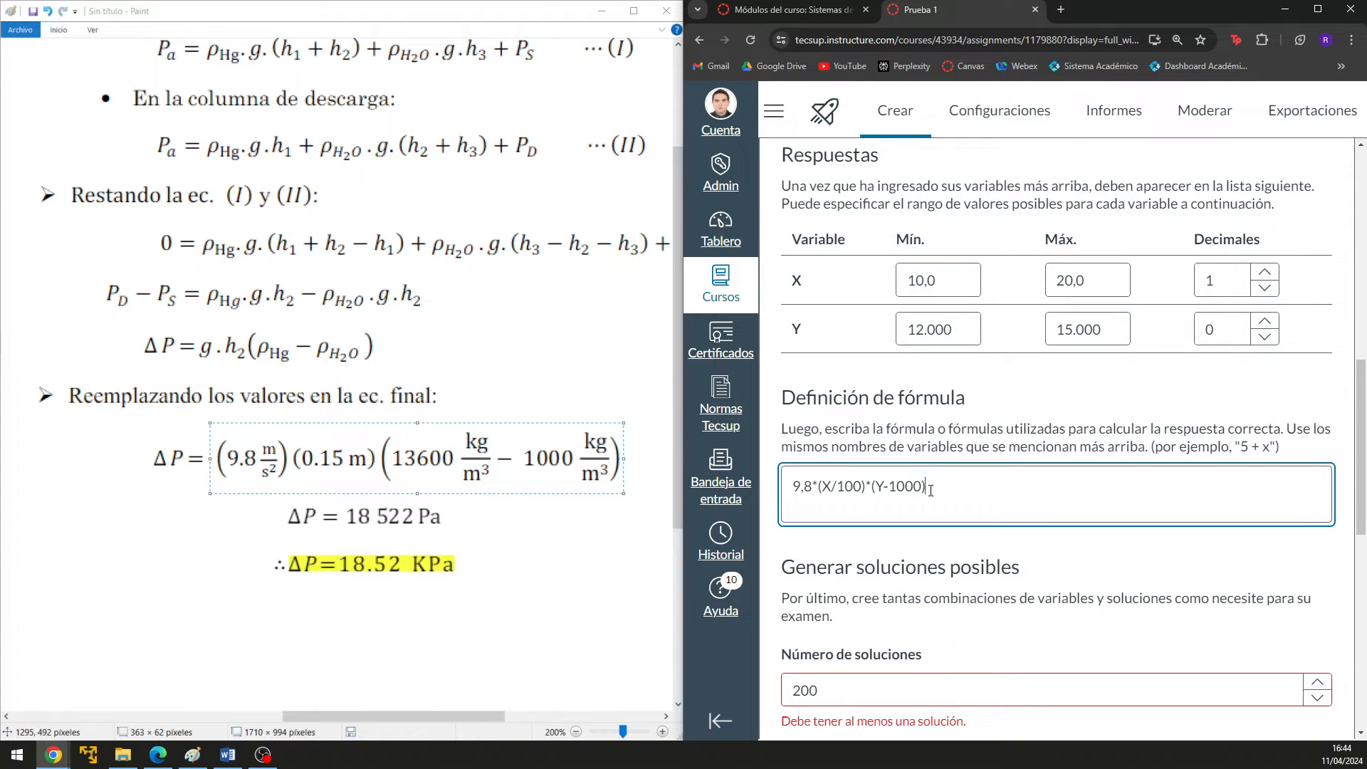
click(1318, 9)
click(732, 390)
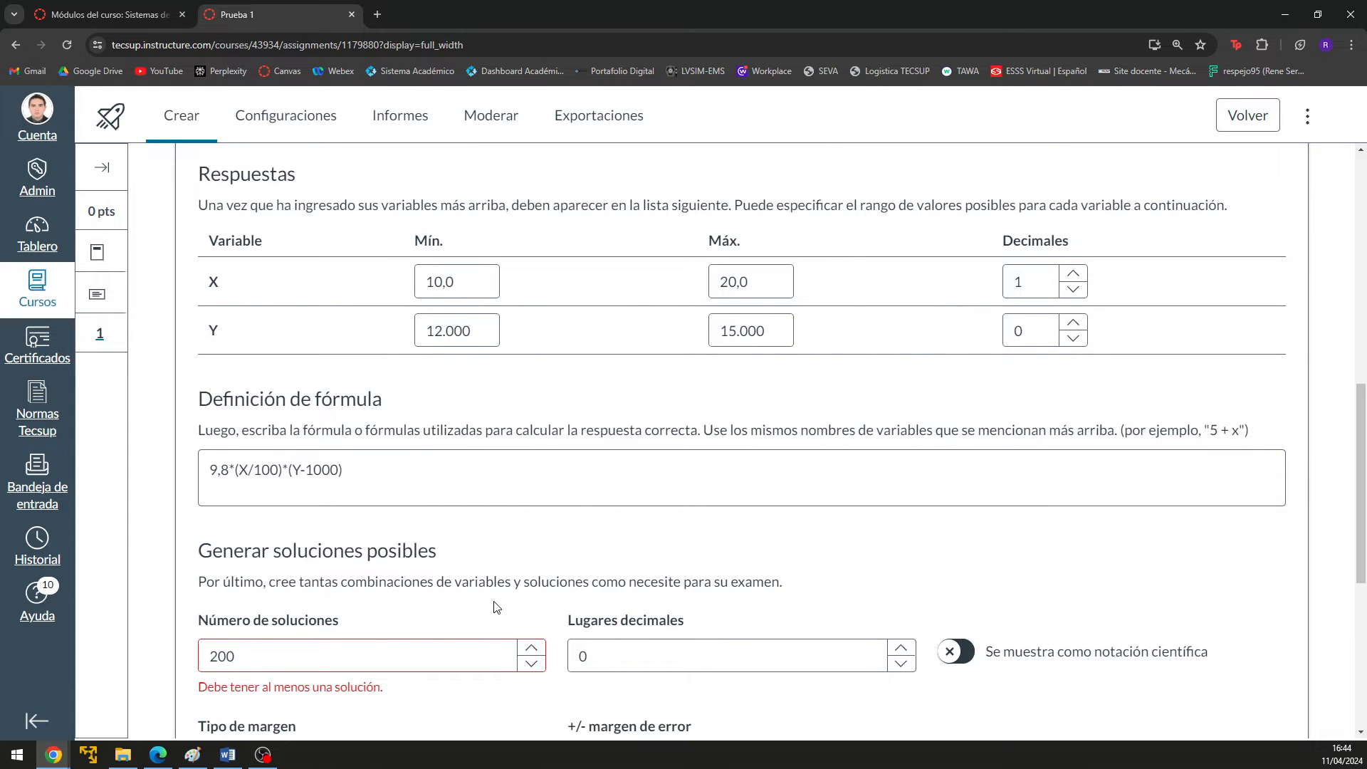
- Generate 200 possible solutions from the formula and look through the resulting X, Y and result combinations
scroll(496, 606, down, 3)
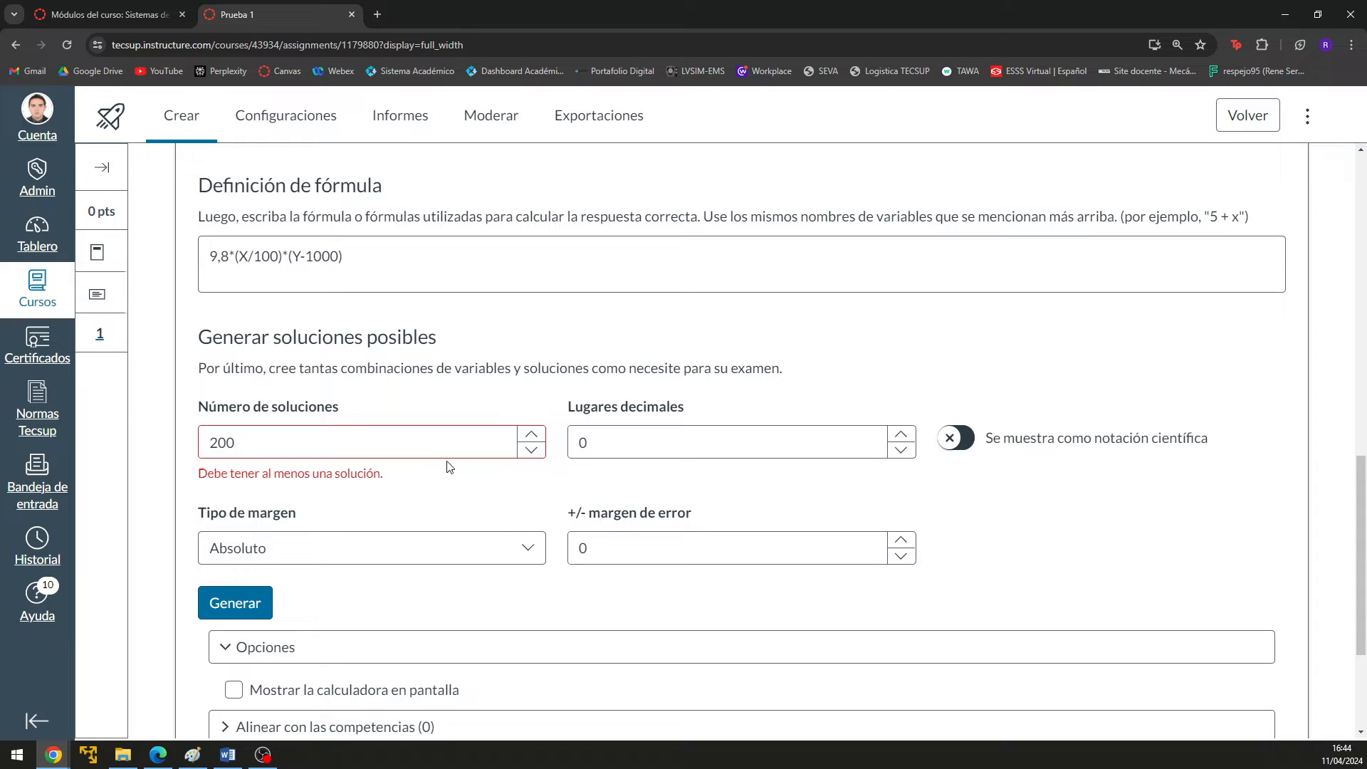
key(ctrl+minus)
key(ctrl+minus)
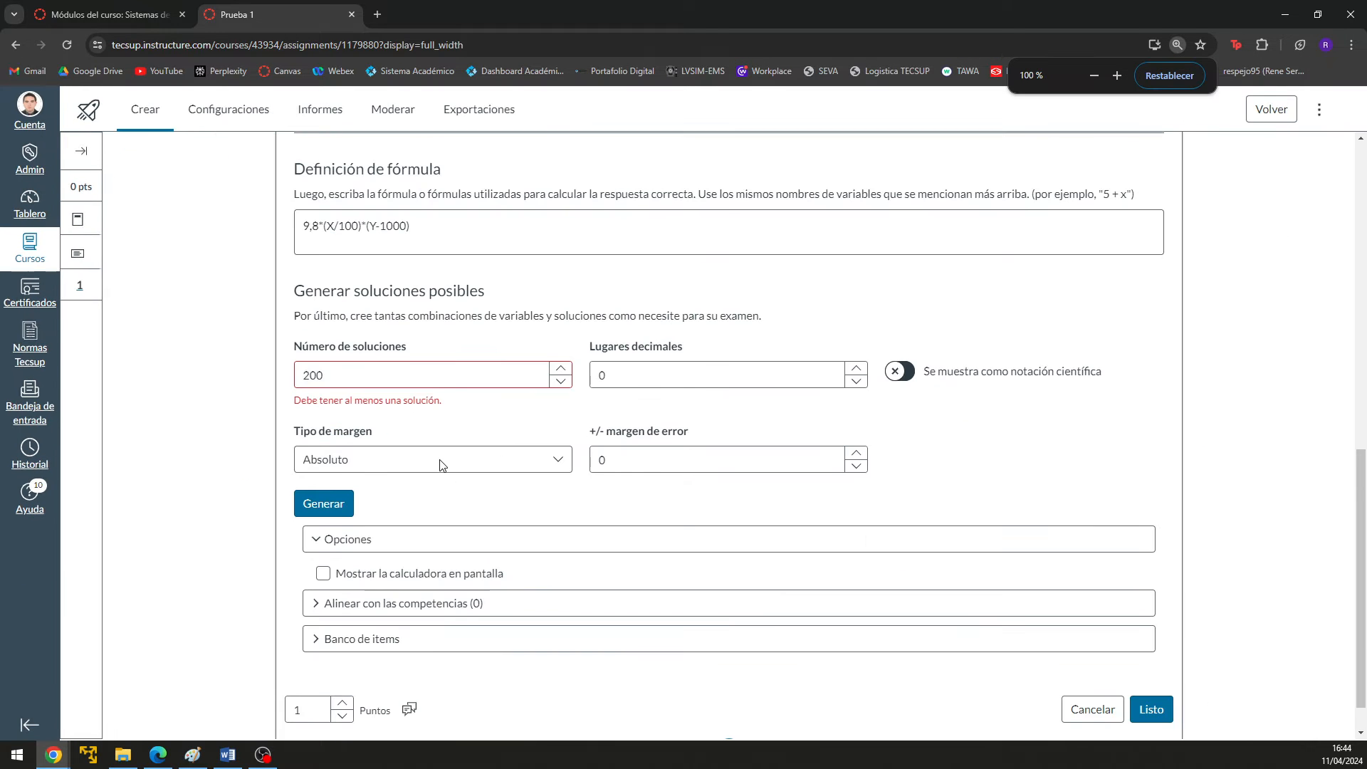
click(351, 503)
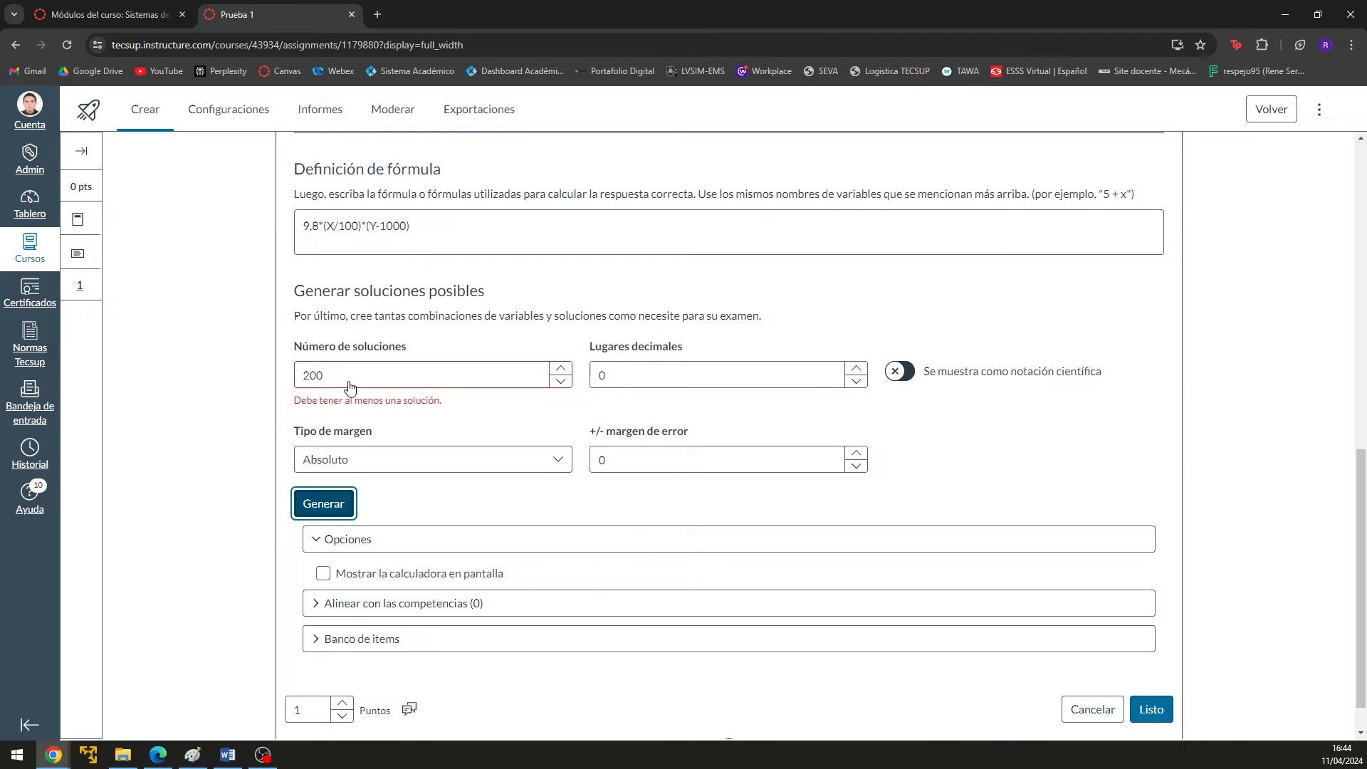
scroll(376, 457, down, 2)
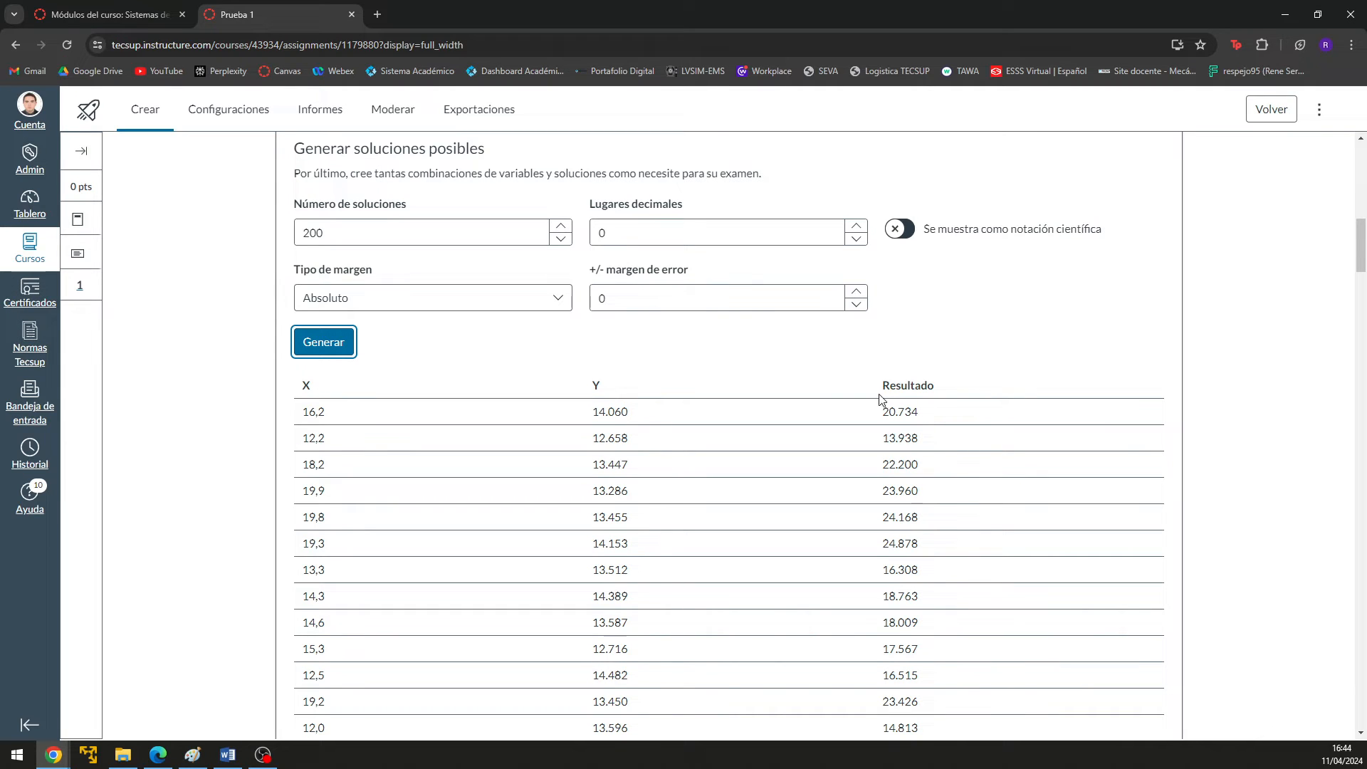
scroll(644, 484, down, 6)
scroll(614, 539, up, 4)
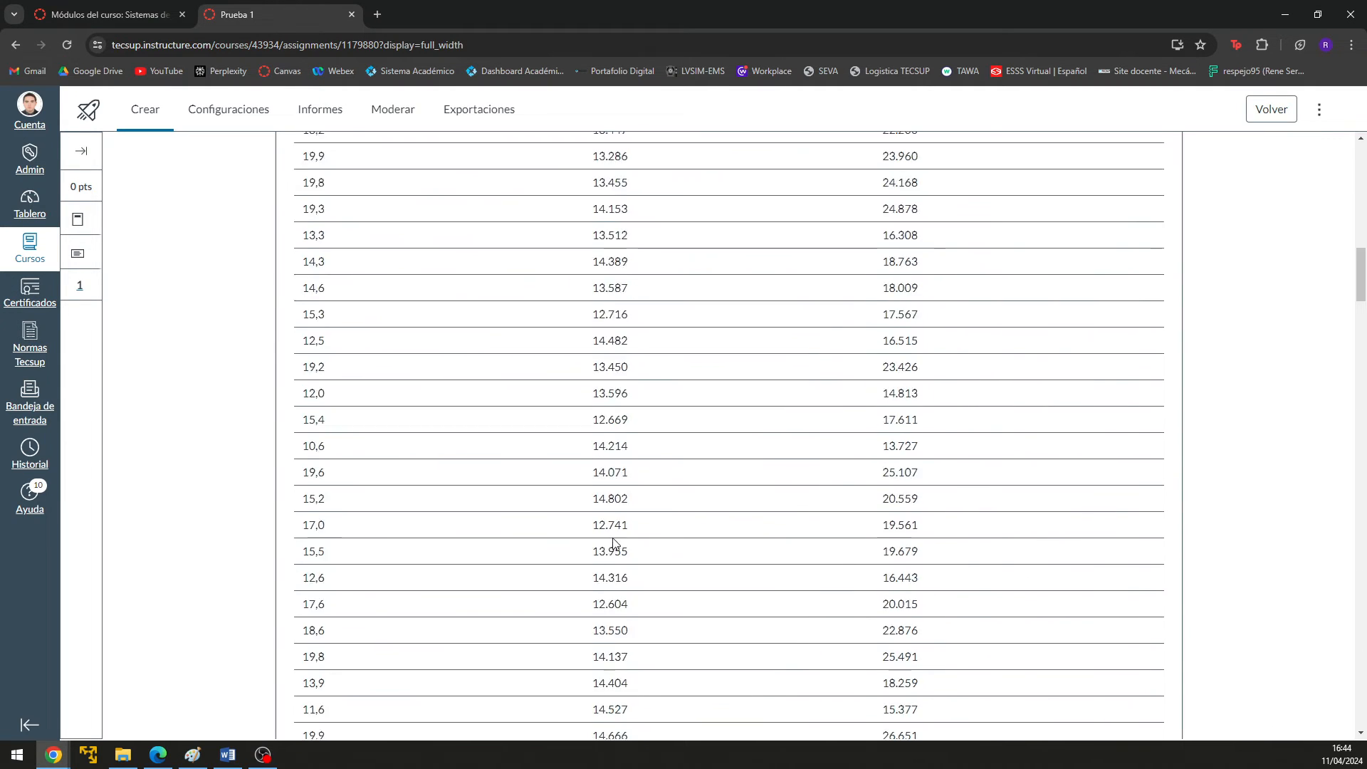
- Switch to Paint and examine the final substitution and its results to check the units of the answer
click(195, 755)
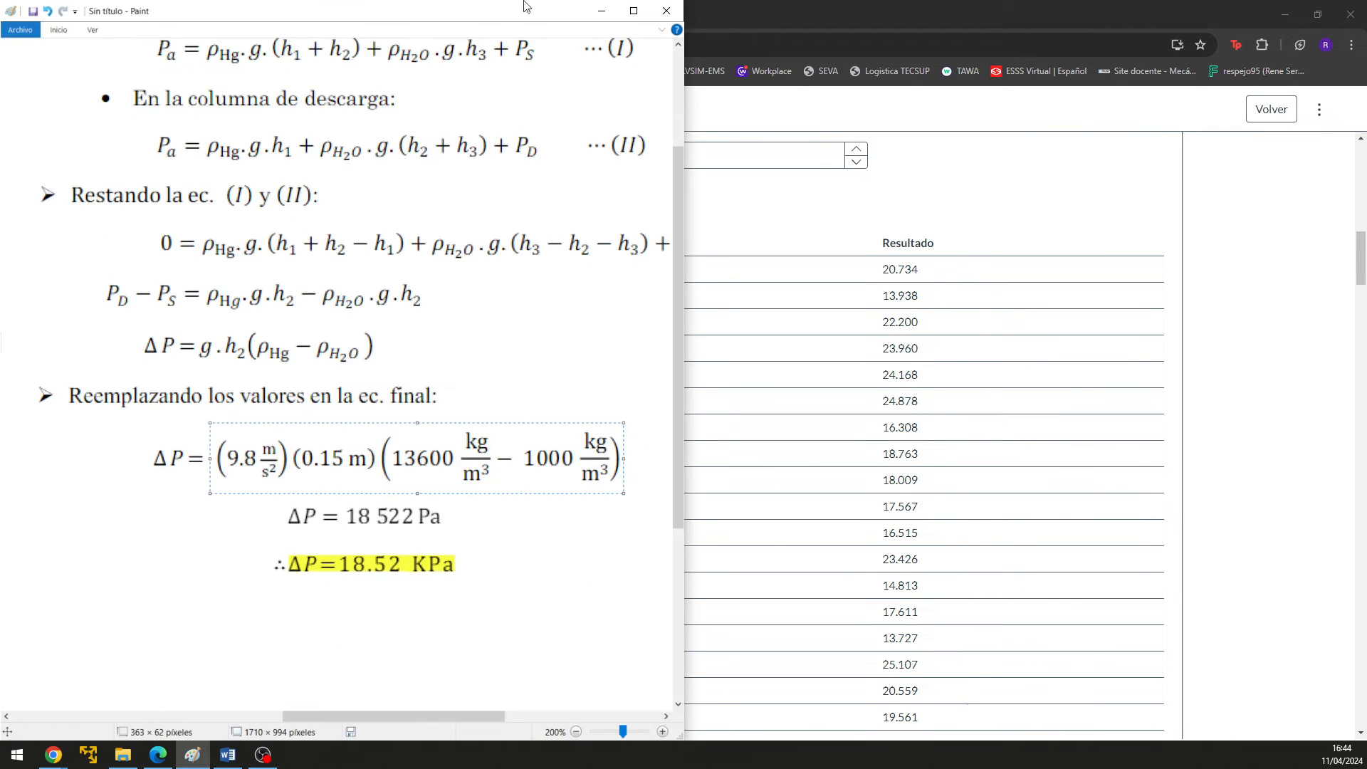
click(631, 11)
click(773, 514)
drag(353, 423, 883, 532)
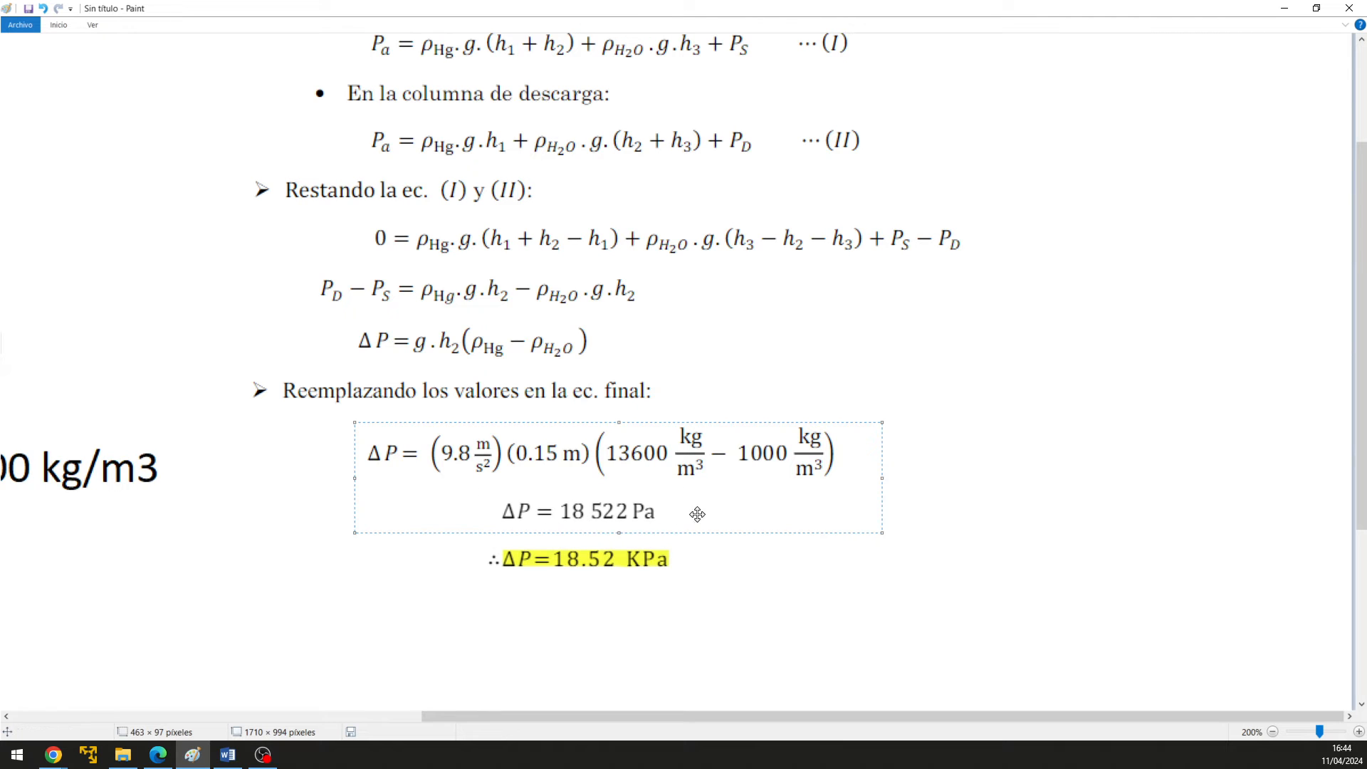
drag(712, 610, 393, 537)
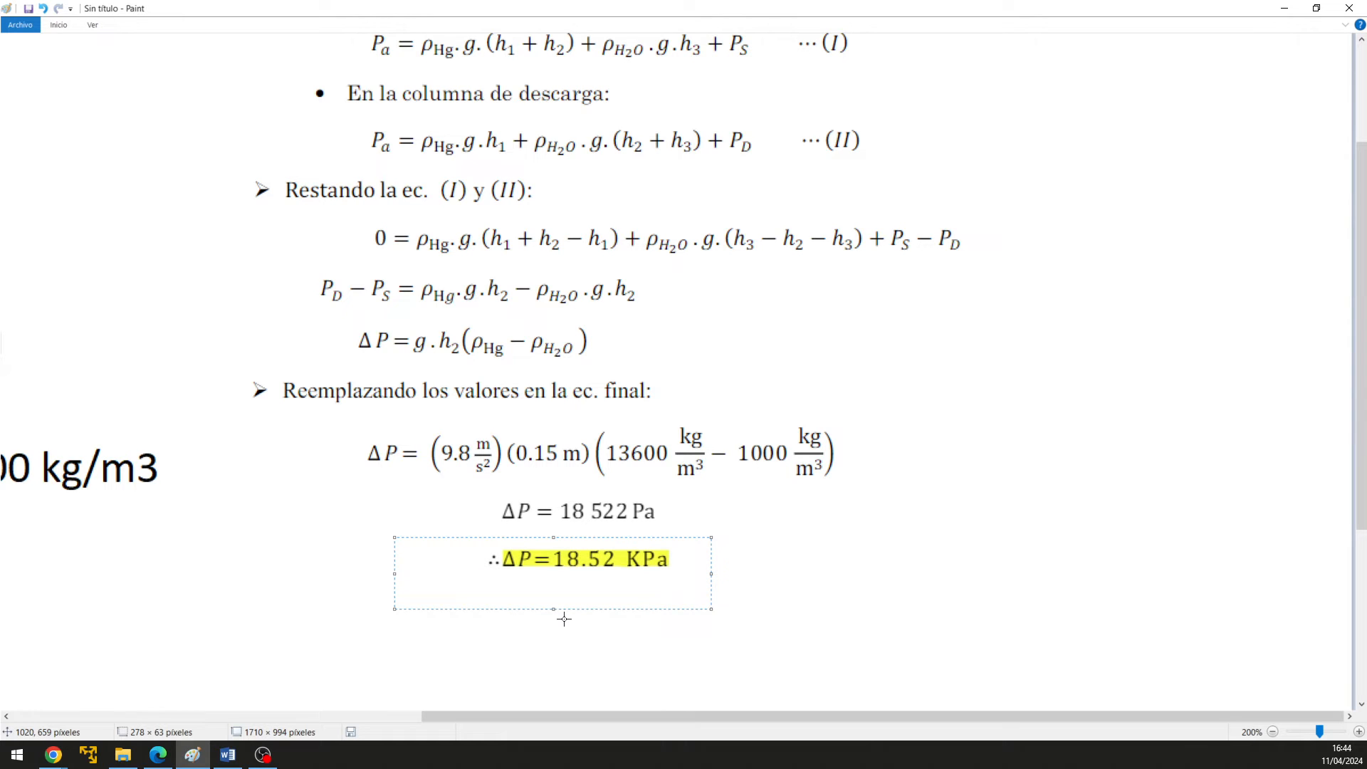
drag(345, 425, 845, 534)
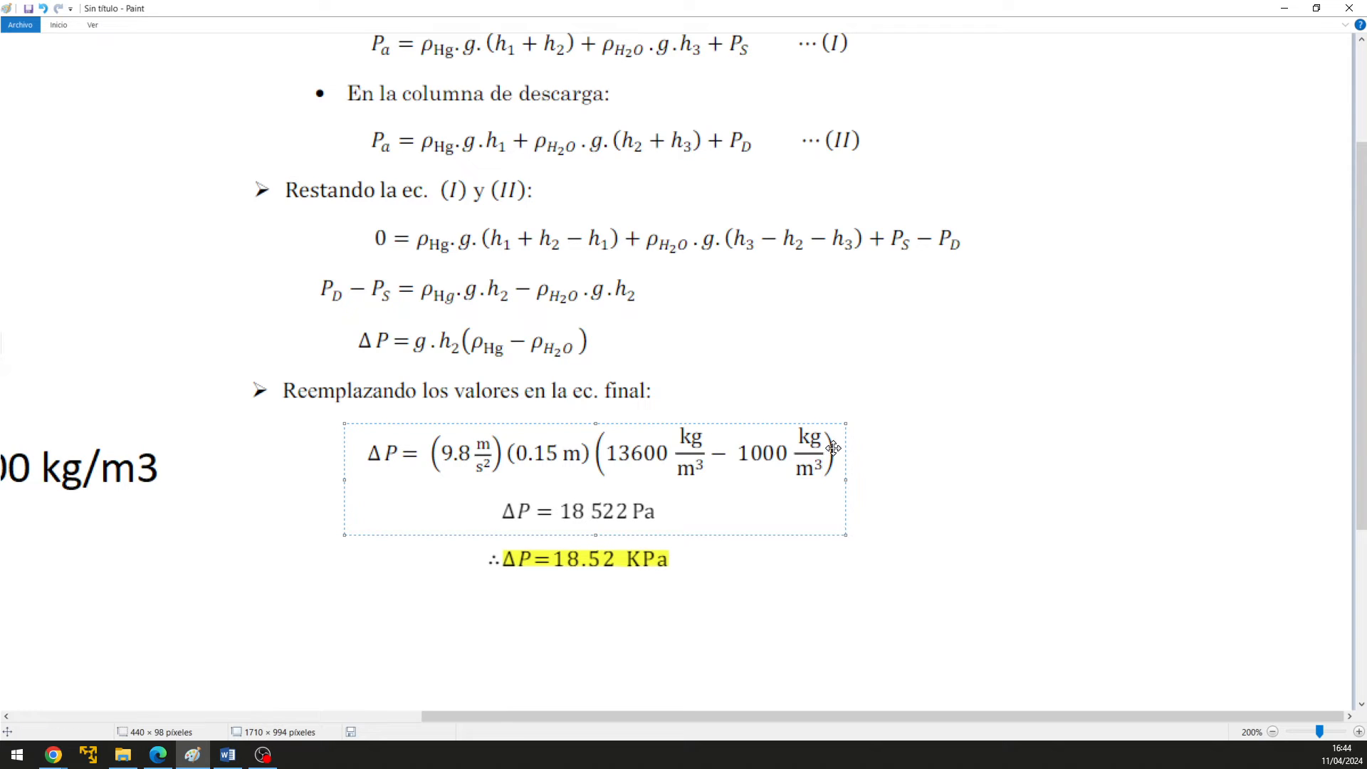
click(1285, 9)
- Add the bold 14pt line "Debe ingresar su respuesta en pascales" below the sentence asking for the pressure increase in the question text
scroll(446, 468, up, 15)
click(461, 466)
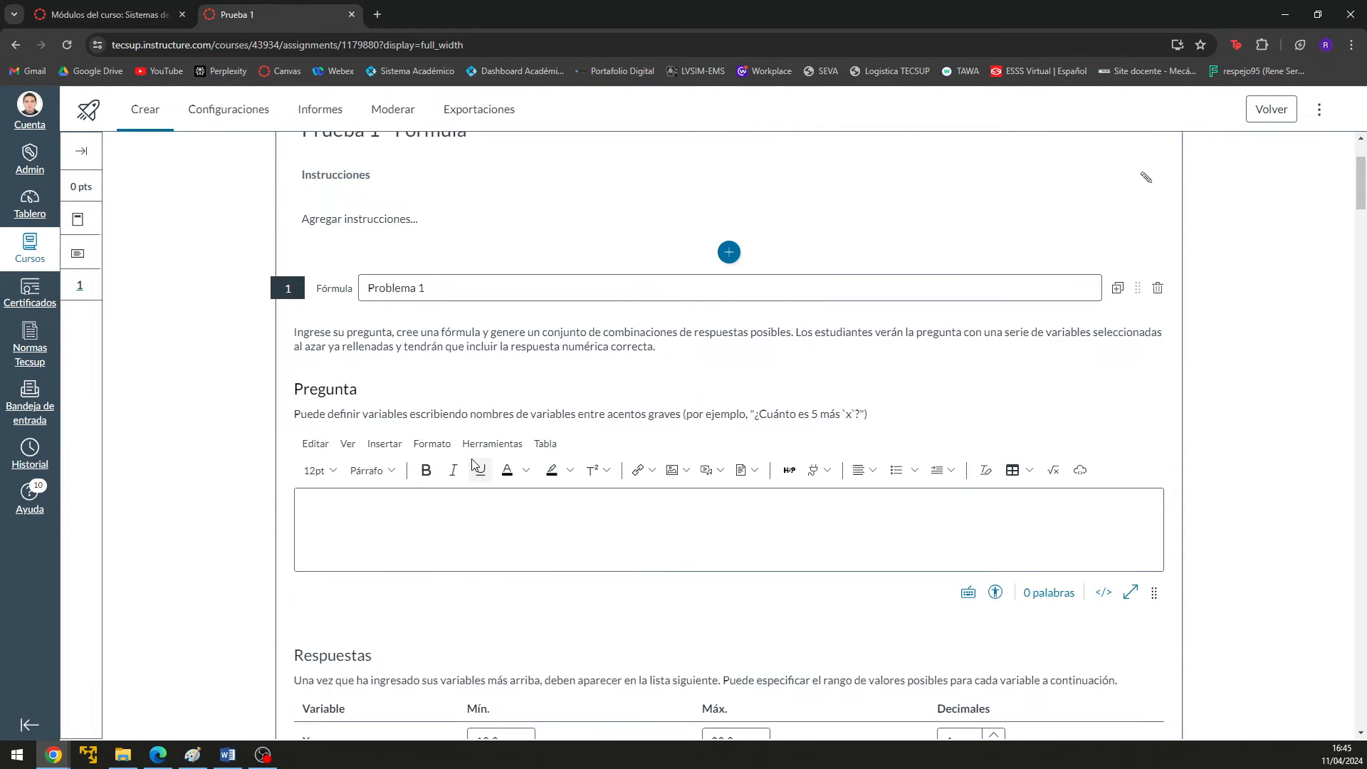
scroll(510, 449, up, 2)
scroll(512, 439, down, 5)
scroll(548, 255, down, 5)
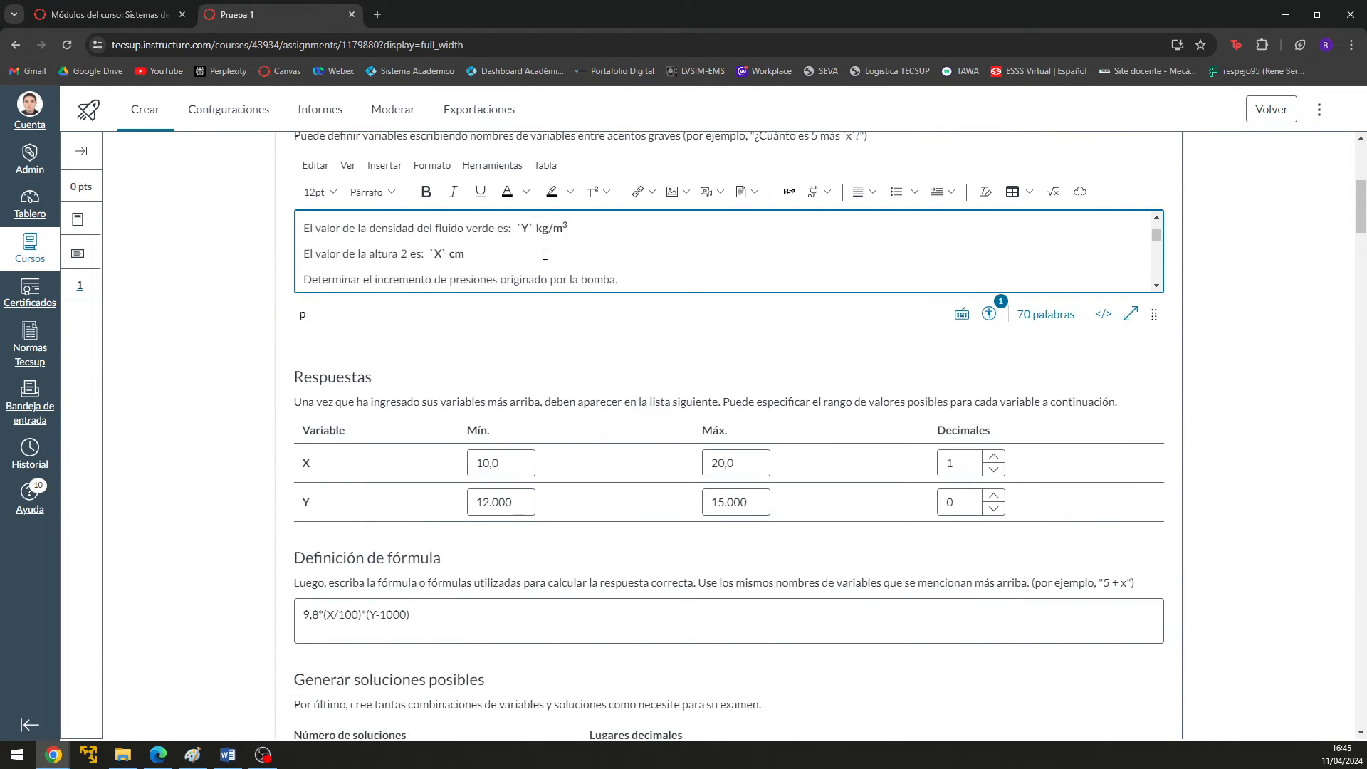
scroll(589, 268, down, 3)
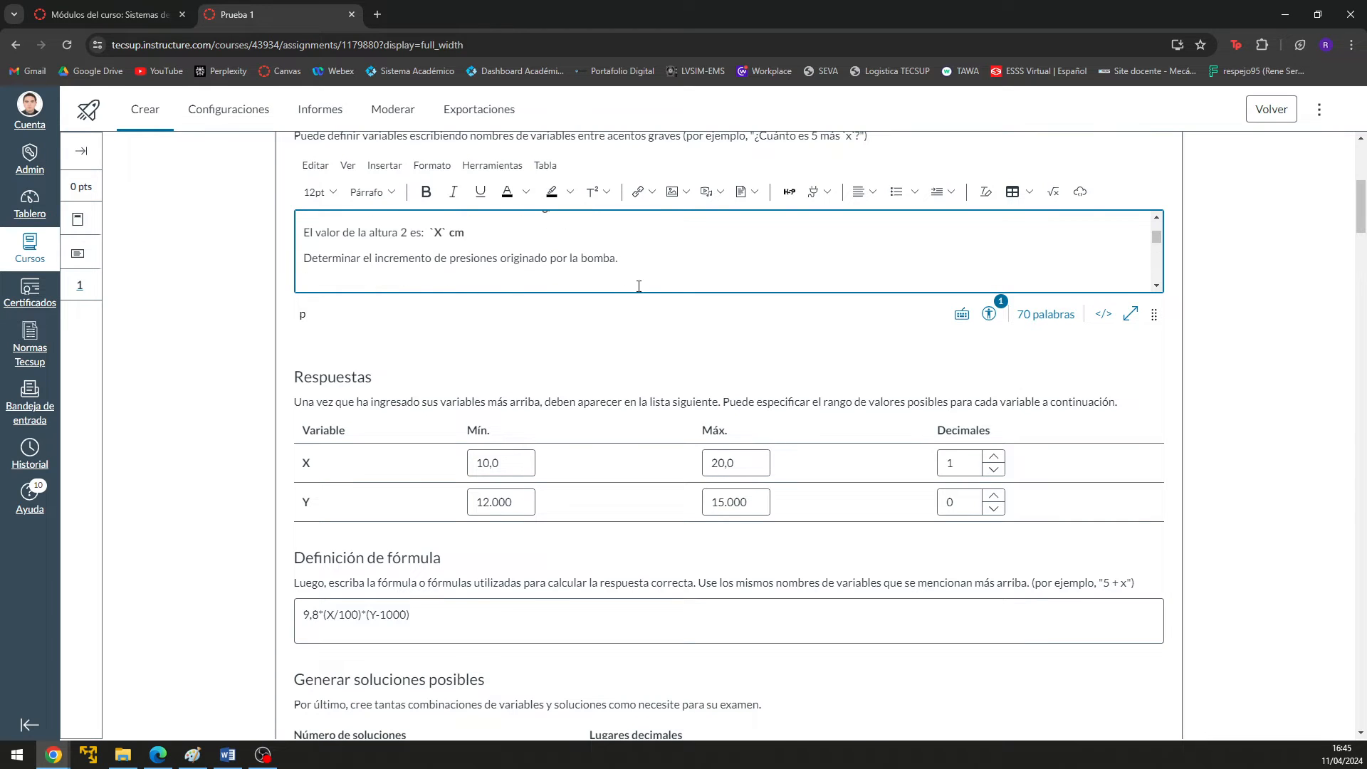
click(427, 194)
click(325, 200)
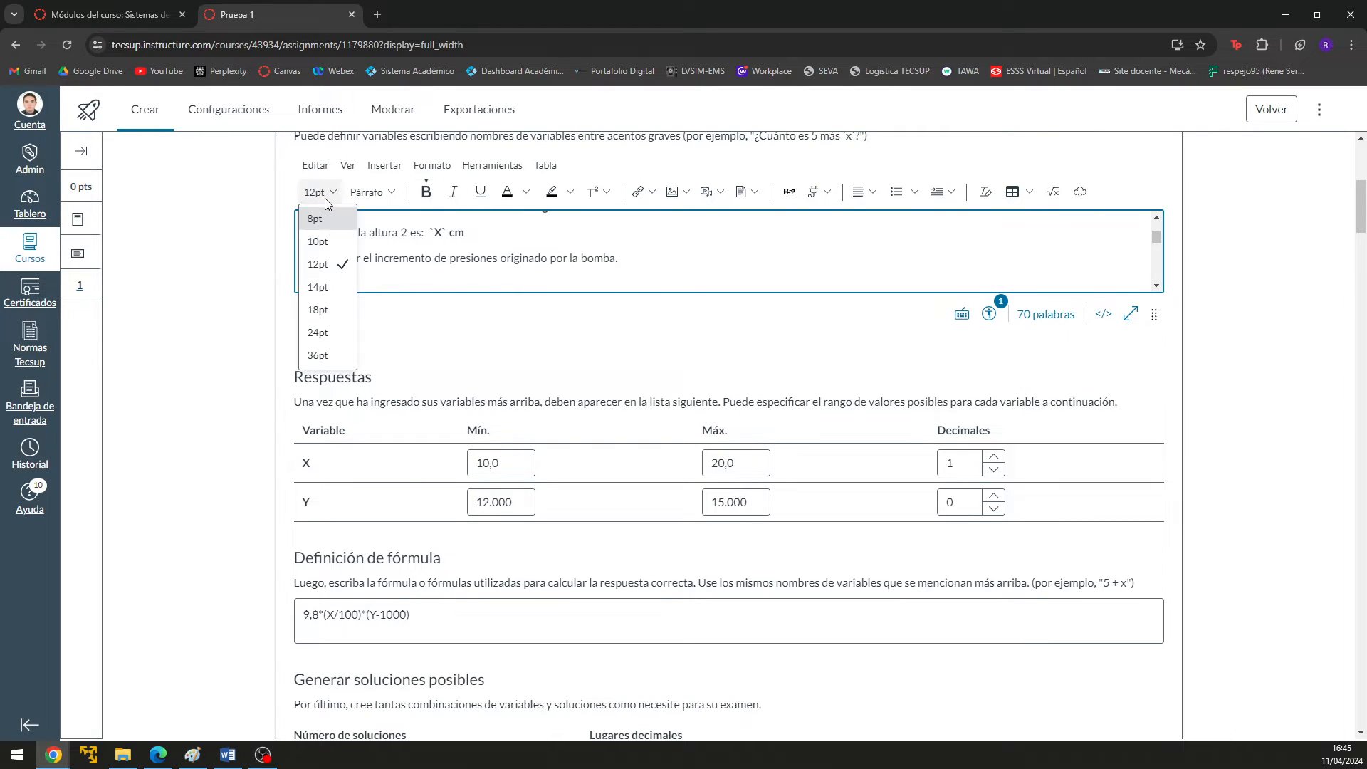
click(317, 287)
text(d)
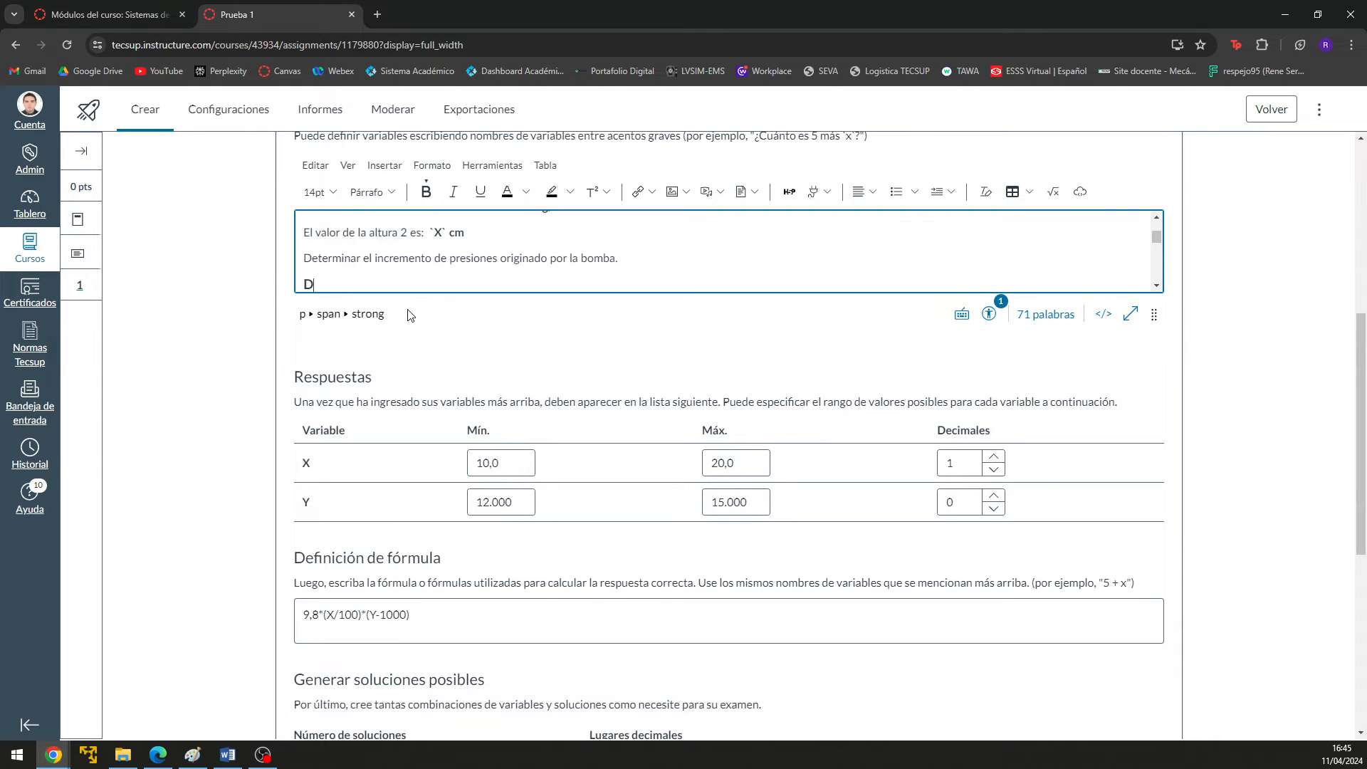
text(ebe ingresar su respuesta en pascales)
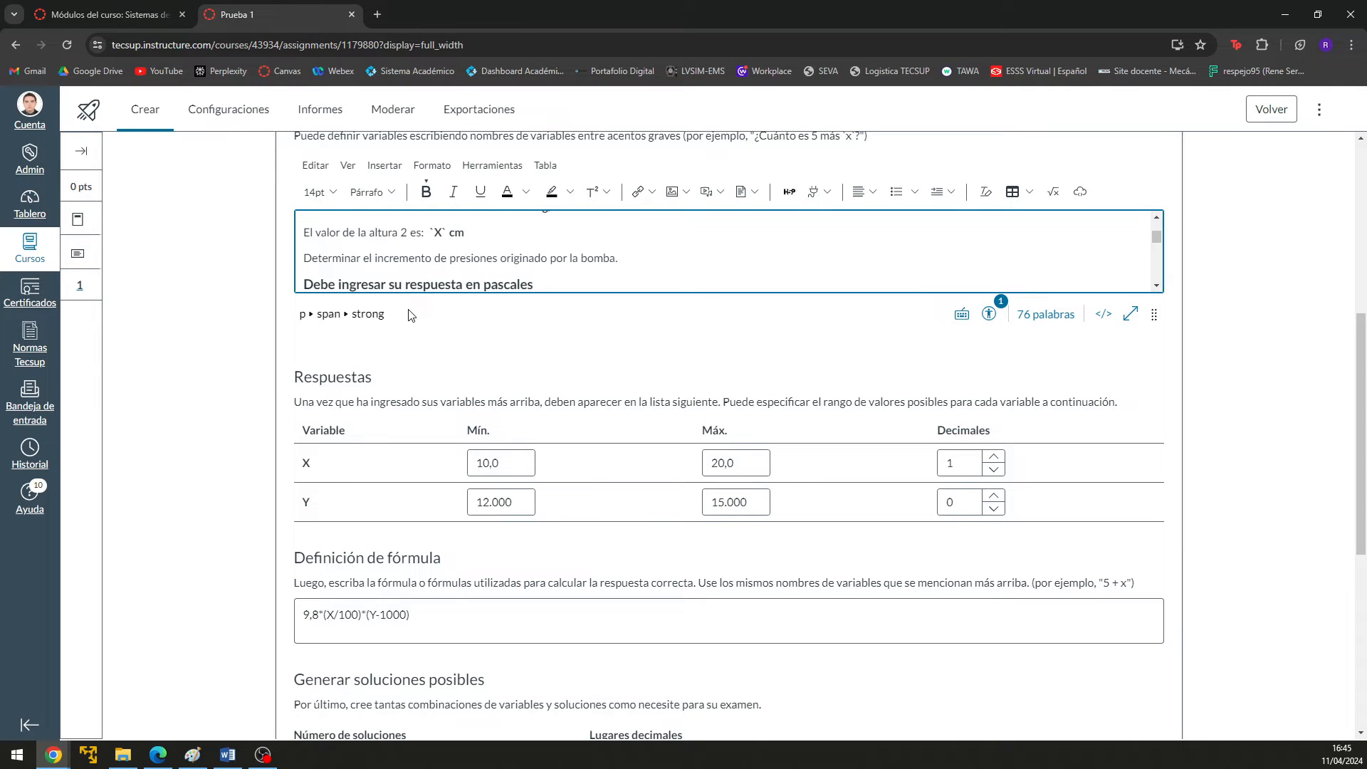
click(1293, 442)
- Review the question text, variable ranges and formula, and examine the manometer figure and its solution in Paint
scroll(563, 205, down, 1)
scroll(570, 206, down, 1)
scroll(576, 211, up, 1)
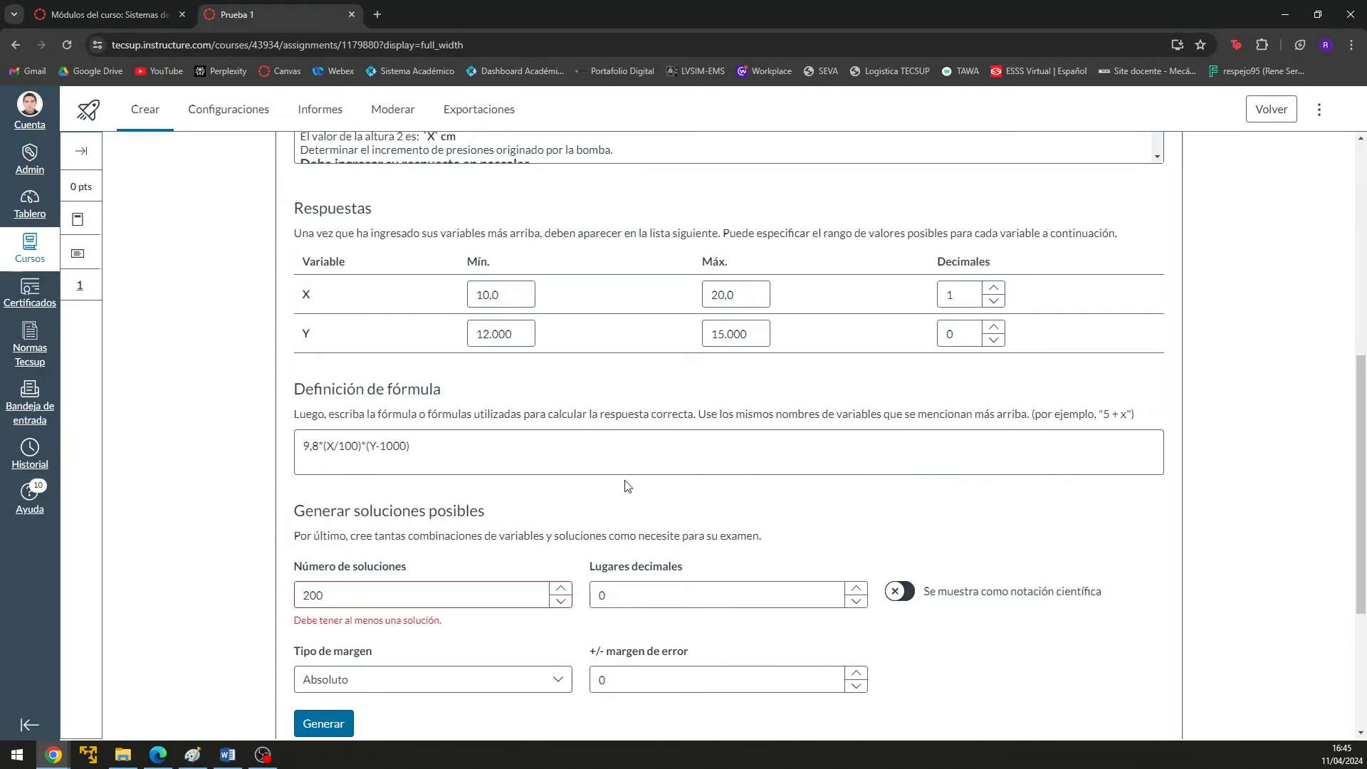
scroll(620, 491, down, 2)
scroll(605, 494, up, 4)
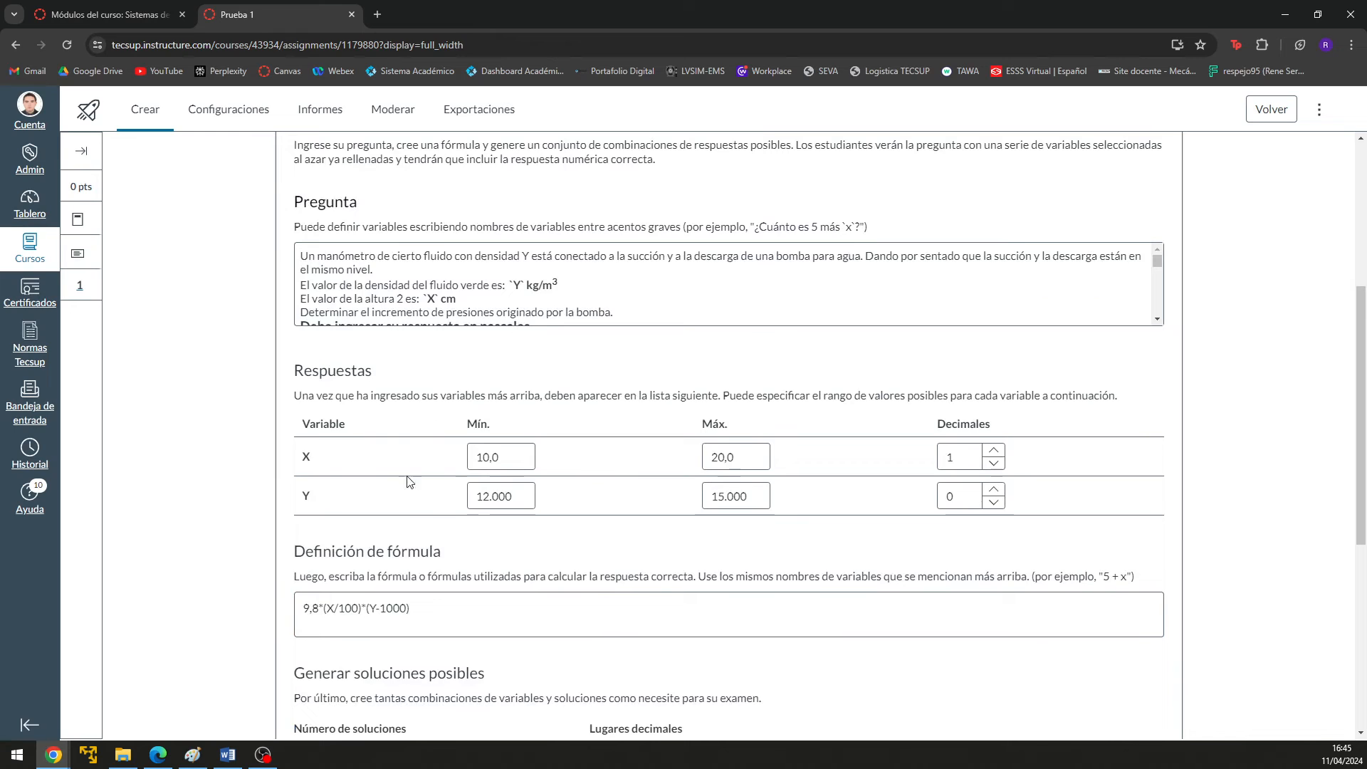
click(192, 755)
click(720, 620)
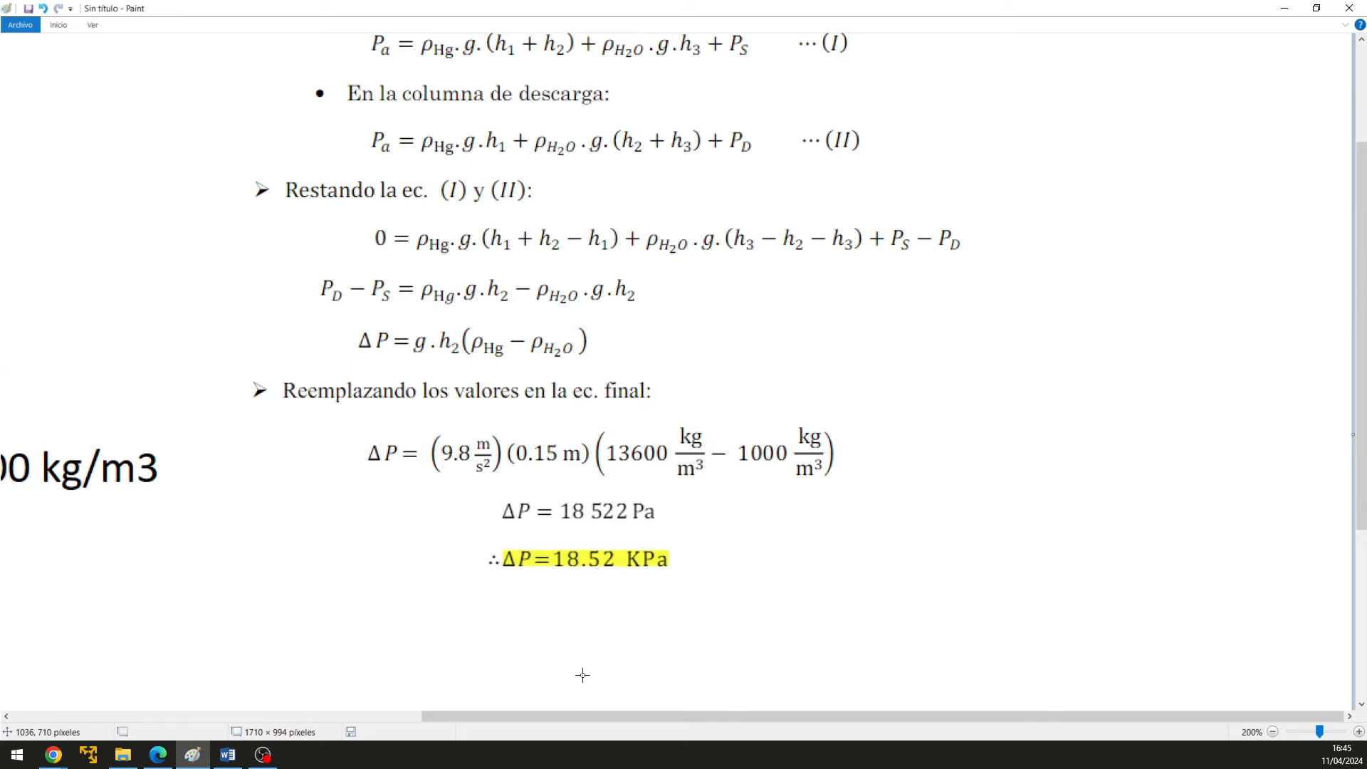
drag(584, 718, 91, 669)
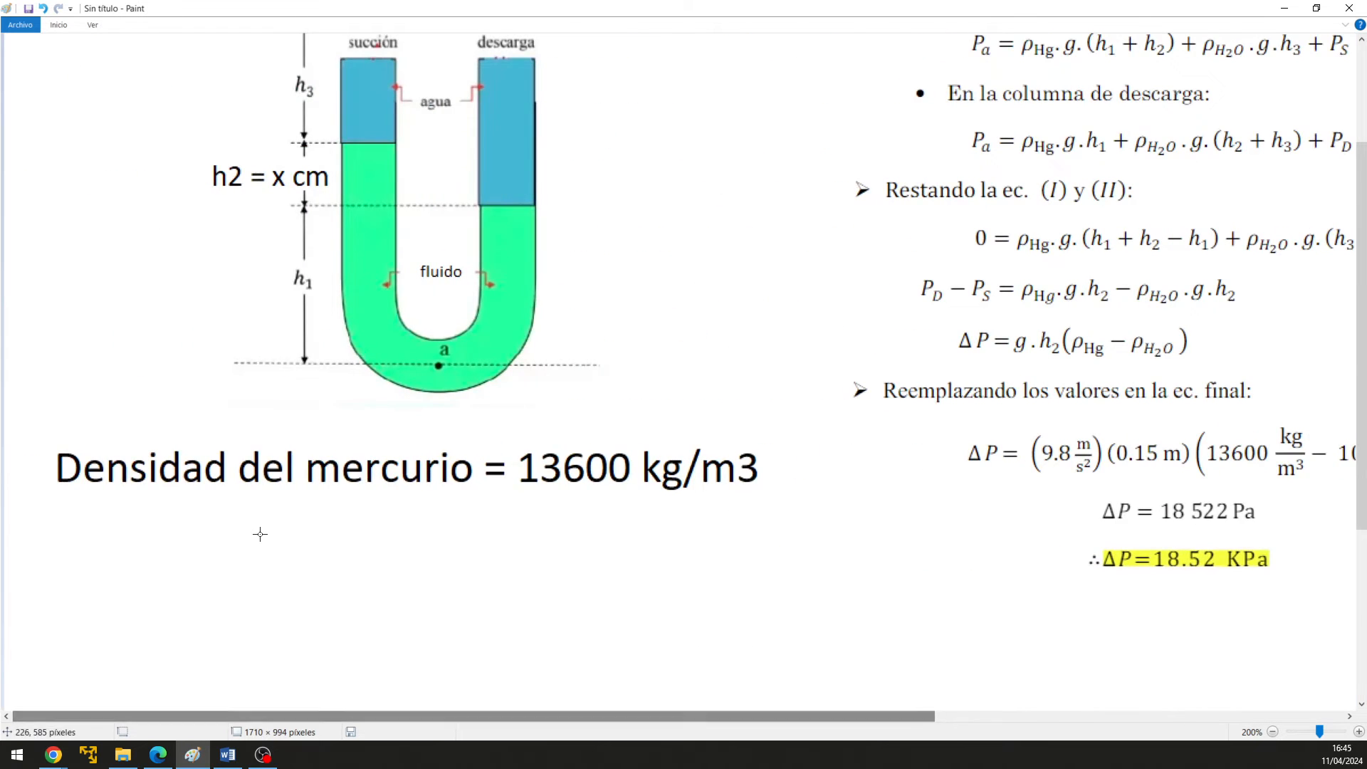
- Check the mercury density in Paint, return to the Canvas question, and set both the minimum and maximum of X to 15
scroll(344, 534, up, 3)
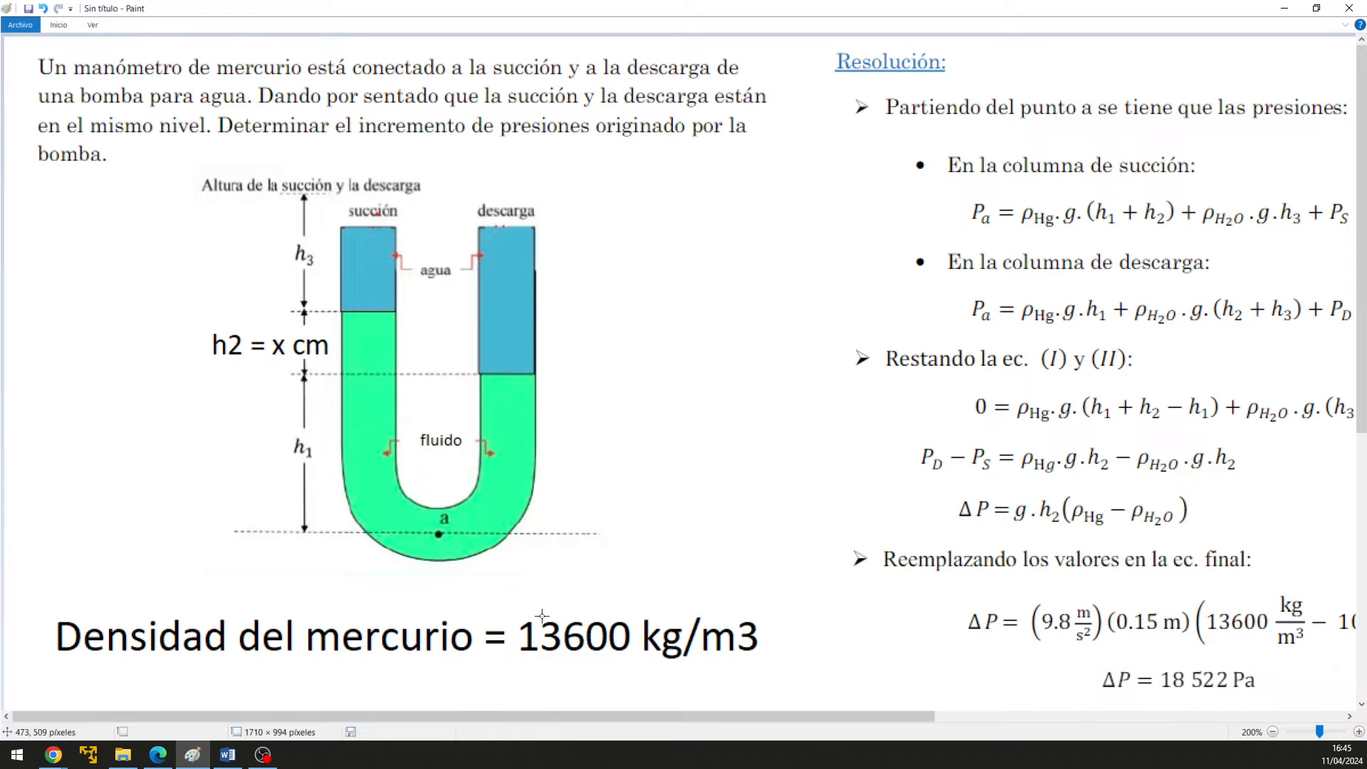
drag(518, 610, 786, 668)
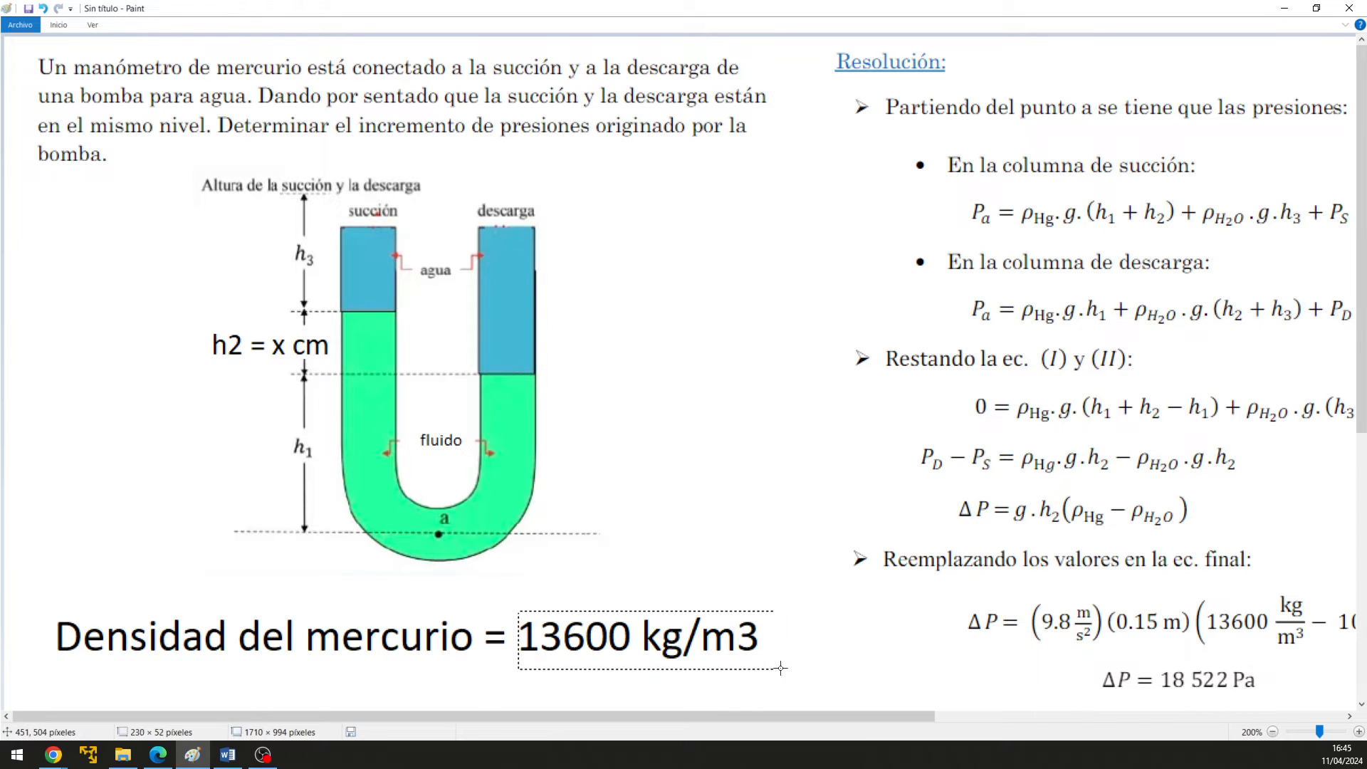
click(263, 755)
key(alt+Tab)
drag(518, 458, 424, 437)
text(15)
key(Tab)
text(15)
- Set both the minimum and the maximum of variable Y to 13.600
drag(506, 495, 444, 490)
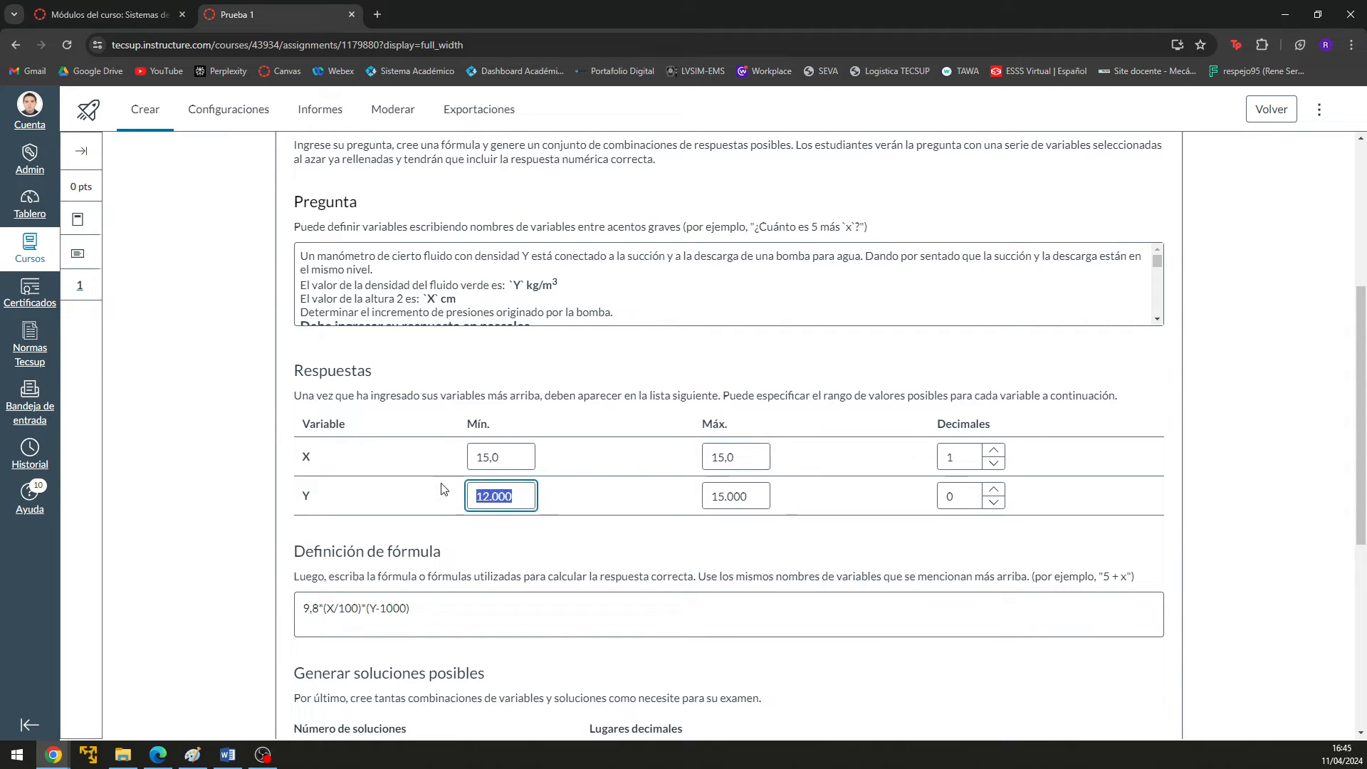
text(13.)
text(600)
key(Tab)
text(1)
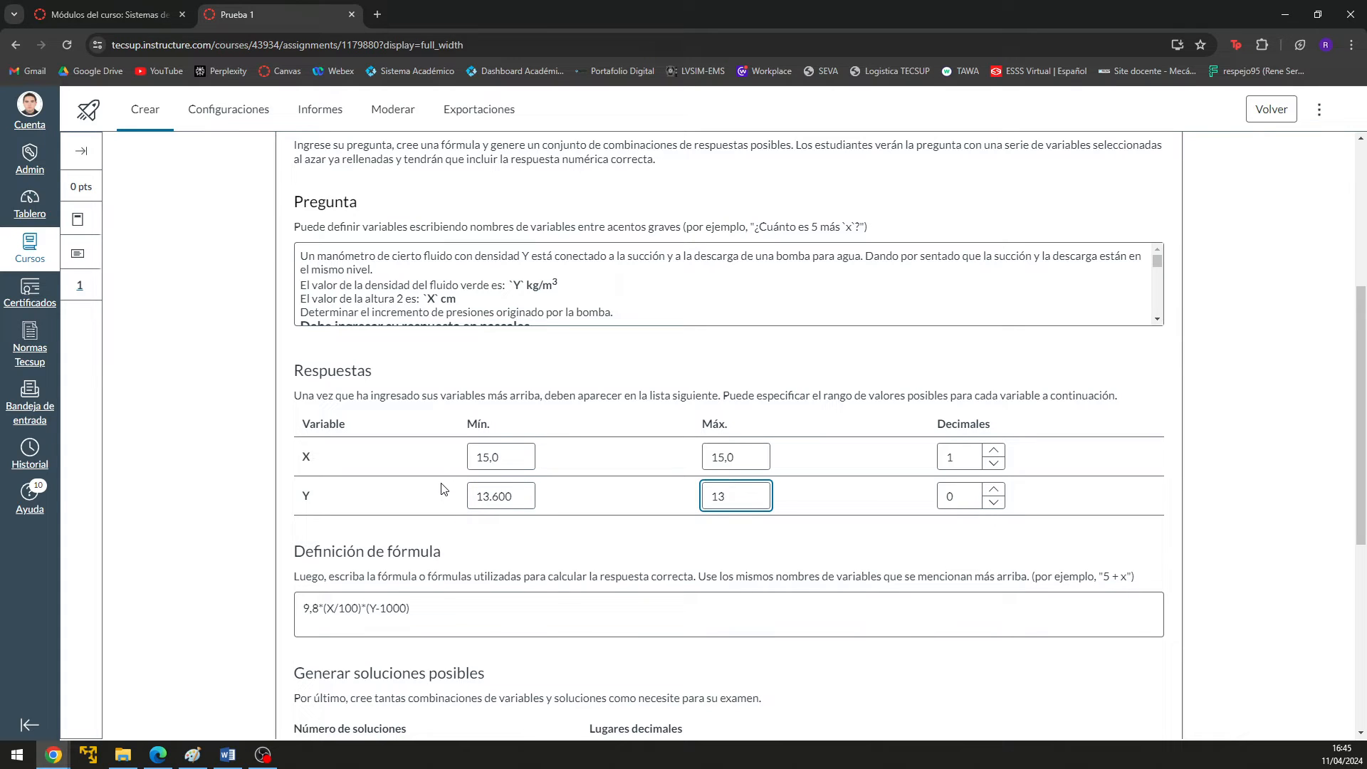
click(229, 496)
- Generate the possible solutions for the fixed X and Y values and check the resulting combination
scroll(564, 525, down, 4)
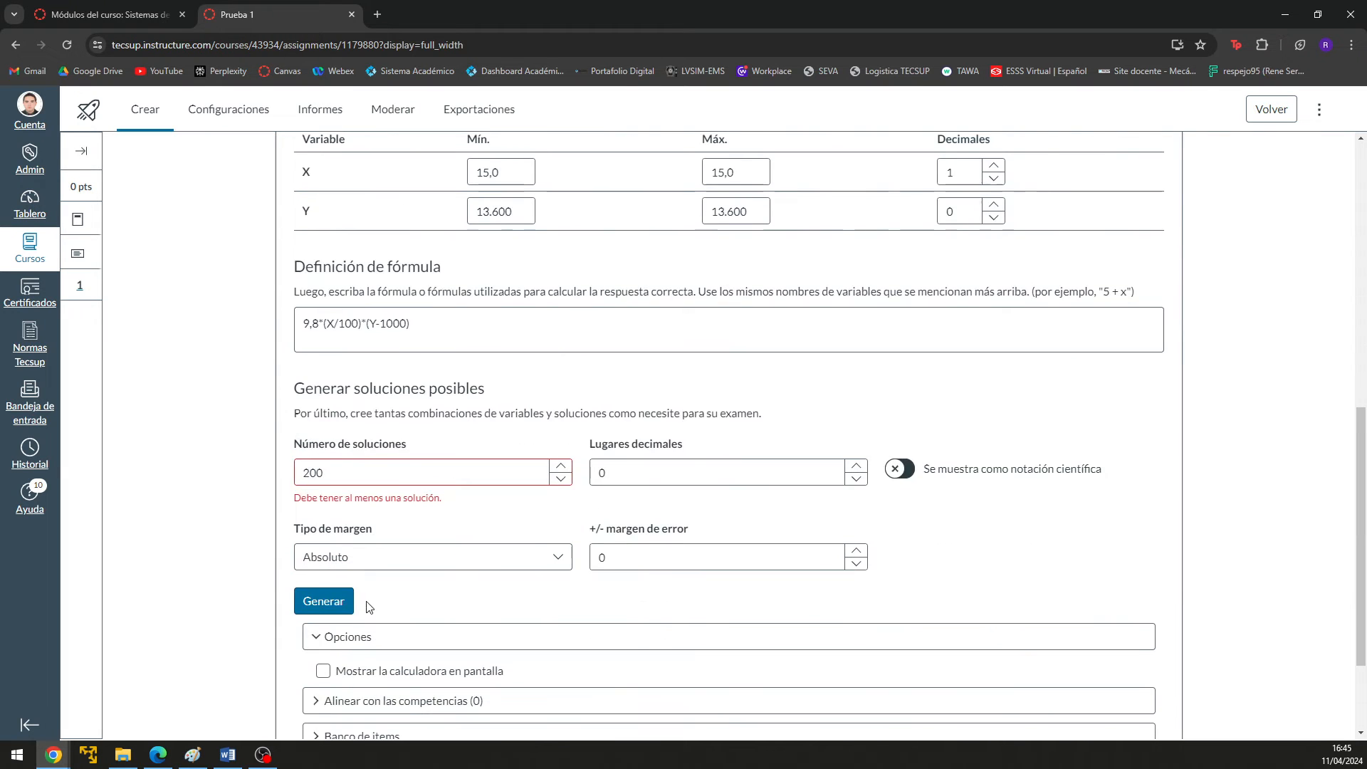
click(322, 600)
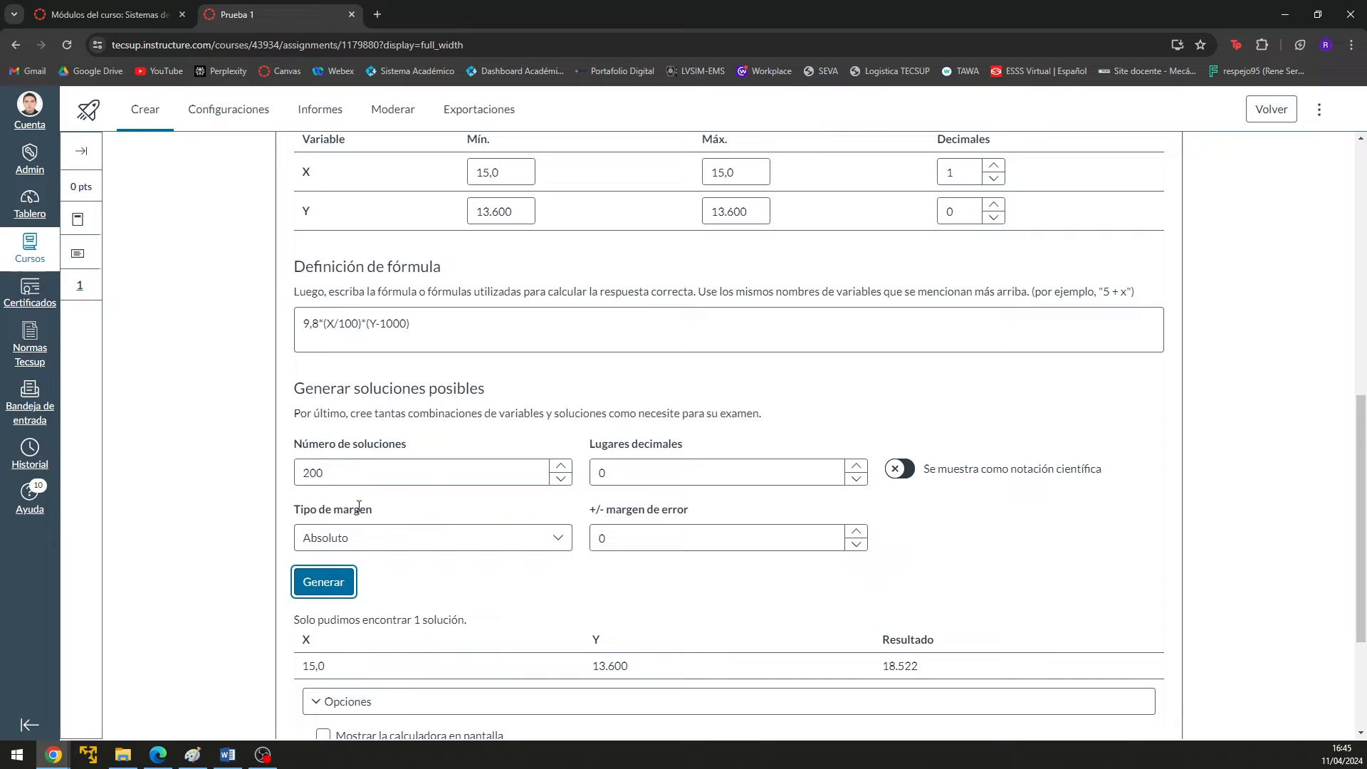
drag(302, 670, 527, 668)
drag(881, 666, 923, 677)
- Compare the generated result with the pascal result of the worked solution in Paint, and return to the Canvas question
key(alt+Tab)
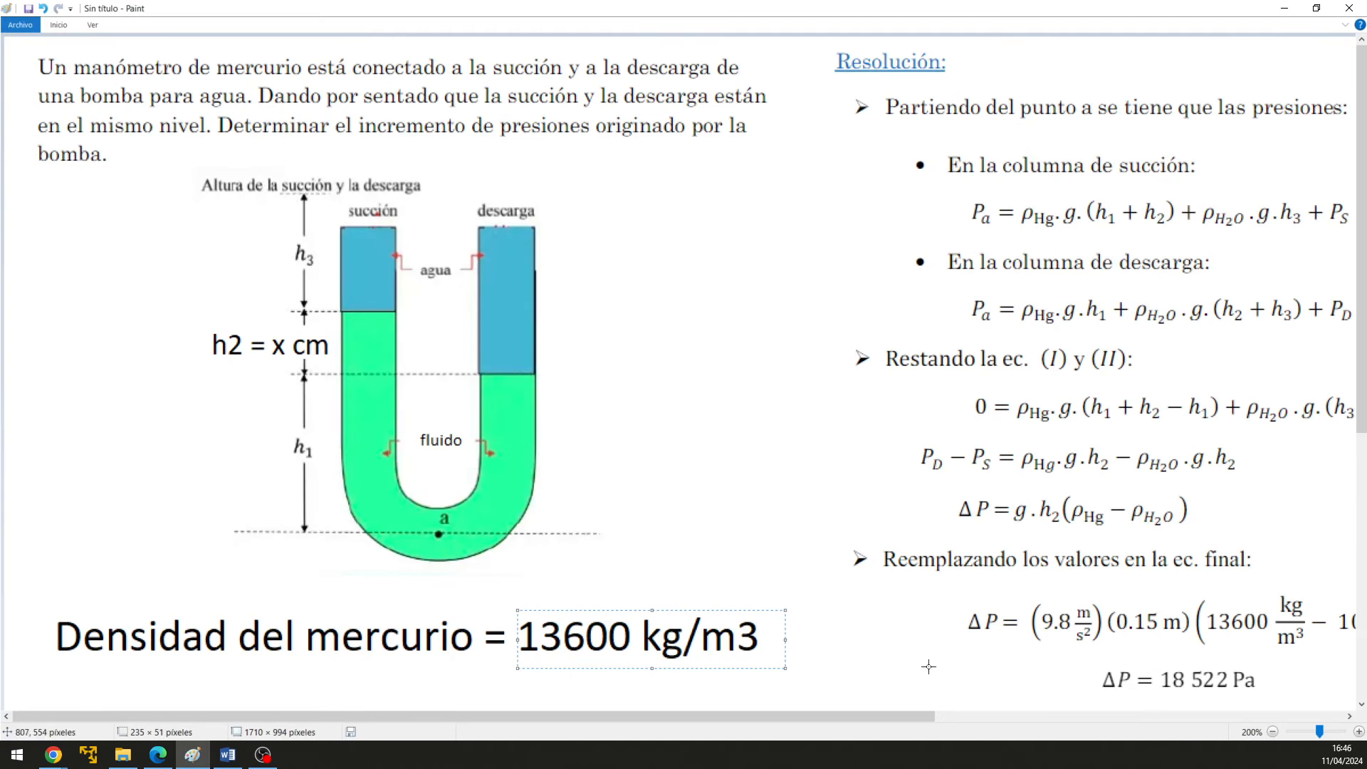
scroll(1100, 673, up, 1)
drag(1071, 484, 1266, 533)
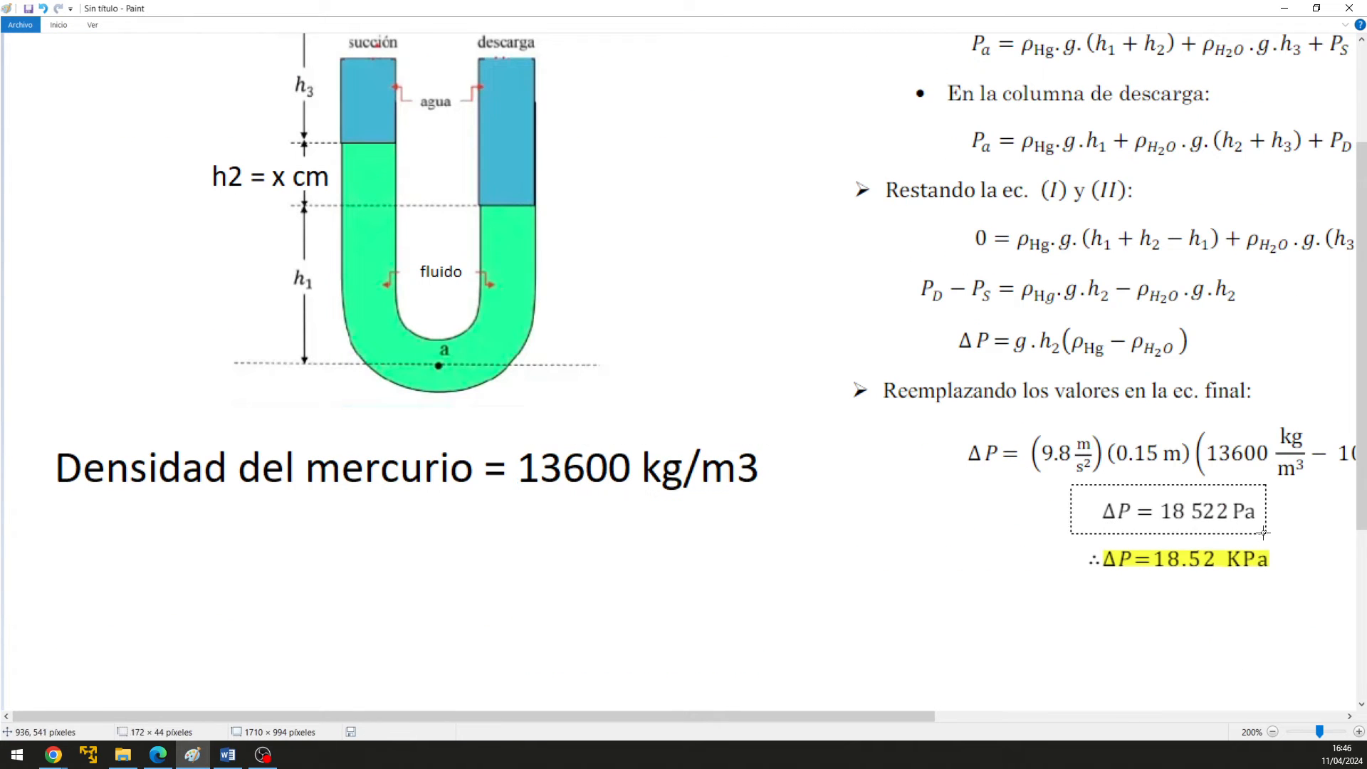
drag(514, 714, 888, 715)
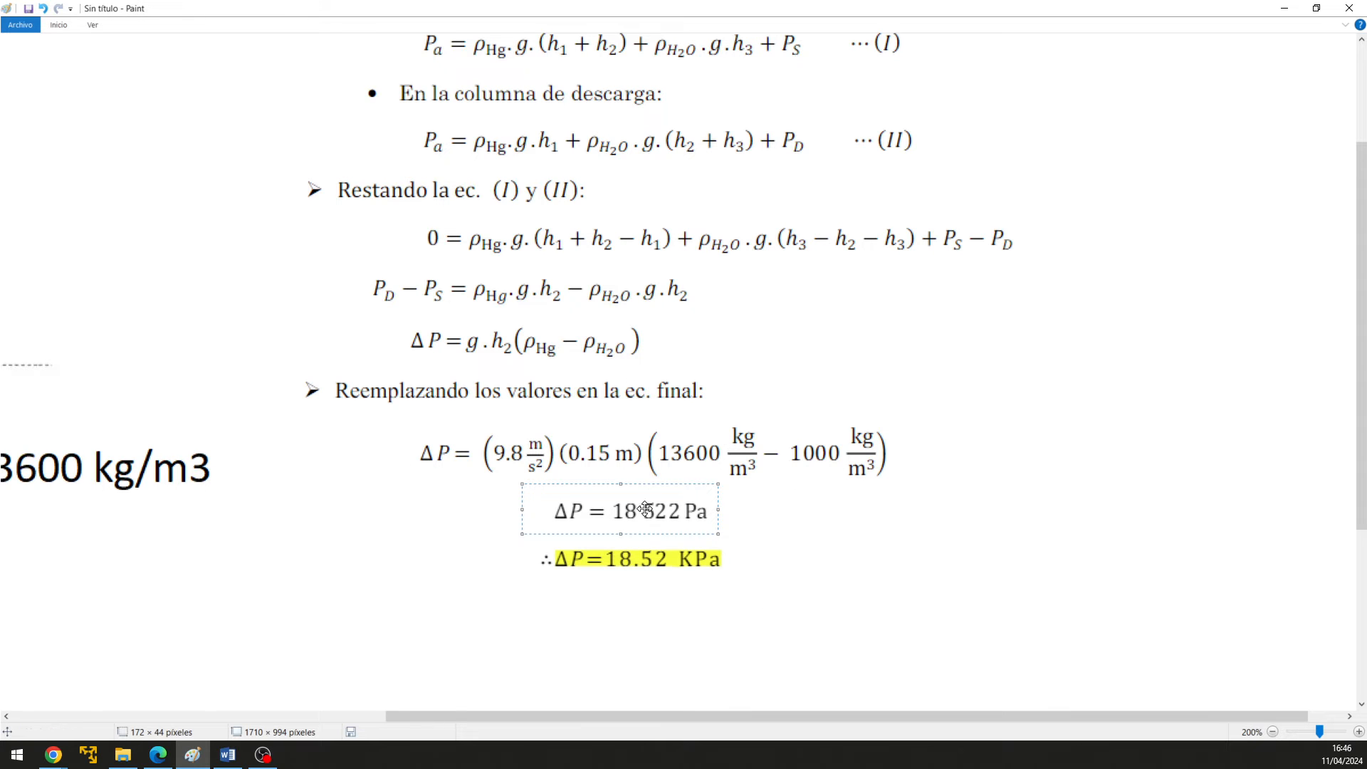
mouse_move(609, 510)
mouse_down()
mouse_move(454, 515)
mouse_move(451, 634)
mouse_move(570, 503)
mouse_move(617, 517)
mouse_up()
click(828, 572)
key(alt+Tab)
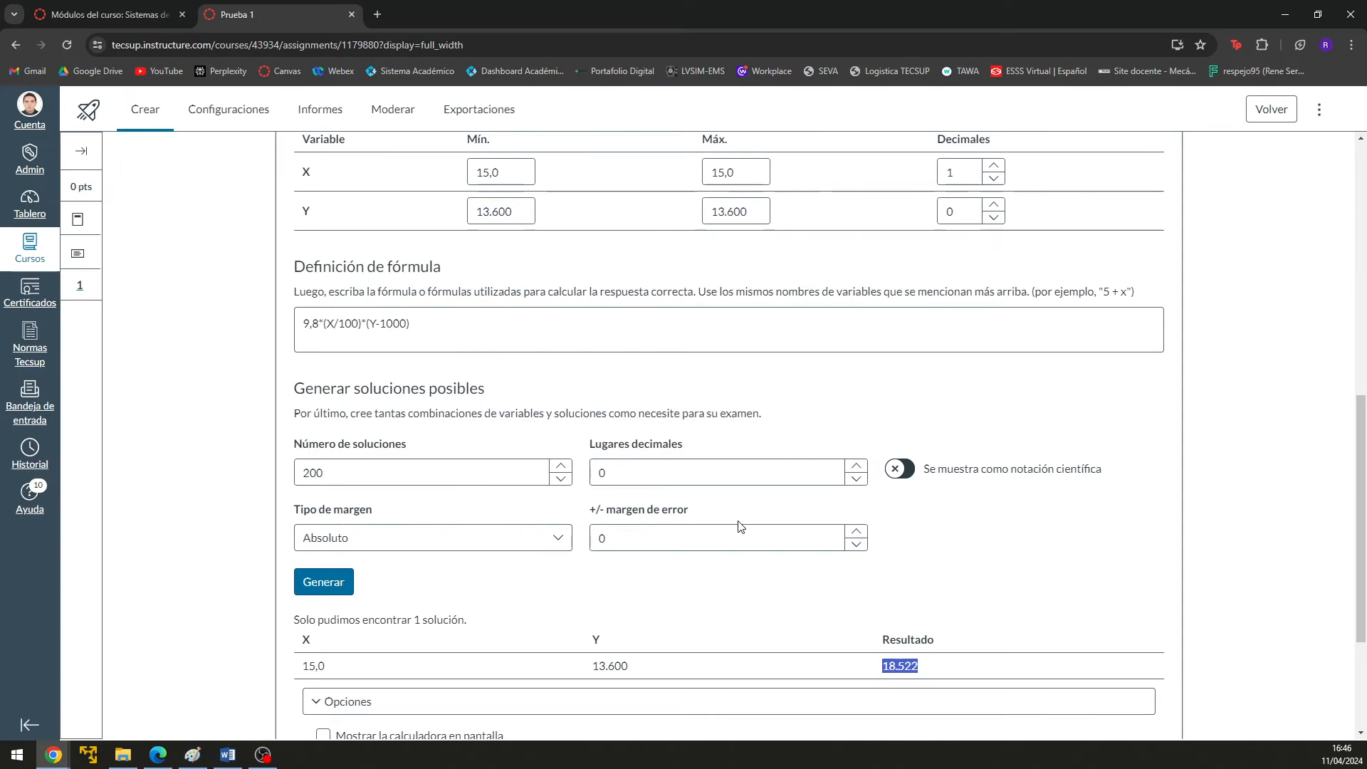
- Change the answer-unit line in the question text to "Debe ingresar su respuesta en KPa"
scroll(498, 427, up, 6)
scroll(470, 425, down, 3)
scroll(449, 433, up, 3)
click(437, 439)
scroll(460, 451, down, 1)
scroll(527, 490, down, 1)
click(550, 462)
scroll(562, 482, down, 1)
scroll(551, 491, up, 2)
click(485, 467)
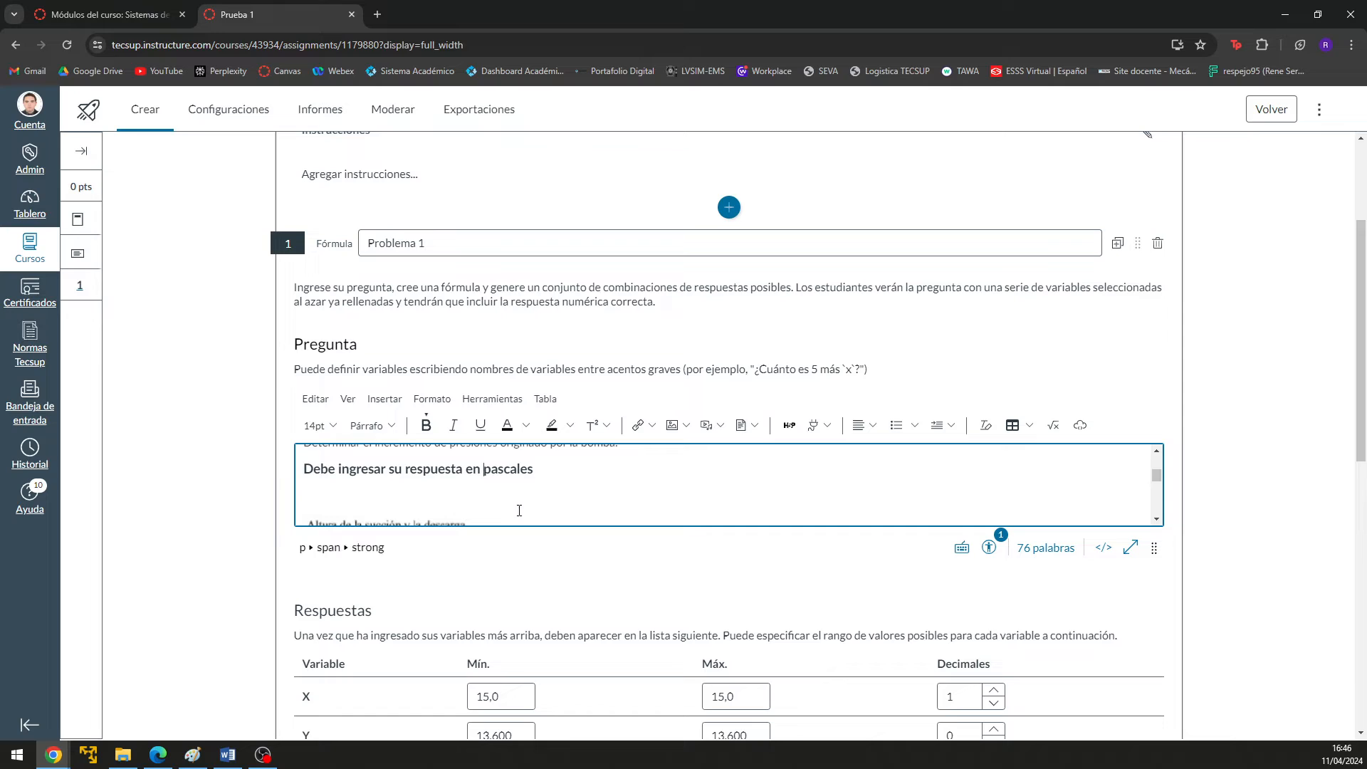
text(K)
key(shift+Right)
key(shift+Right)
key(shift+Right)
key(BackSpace)
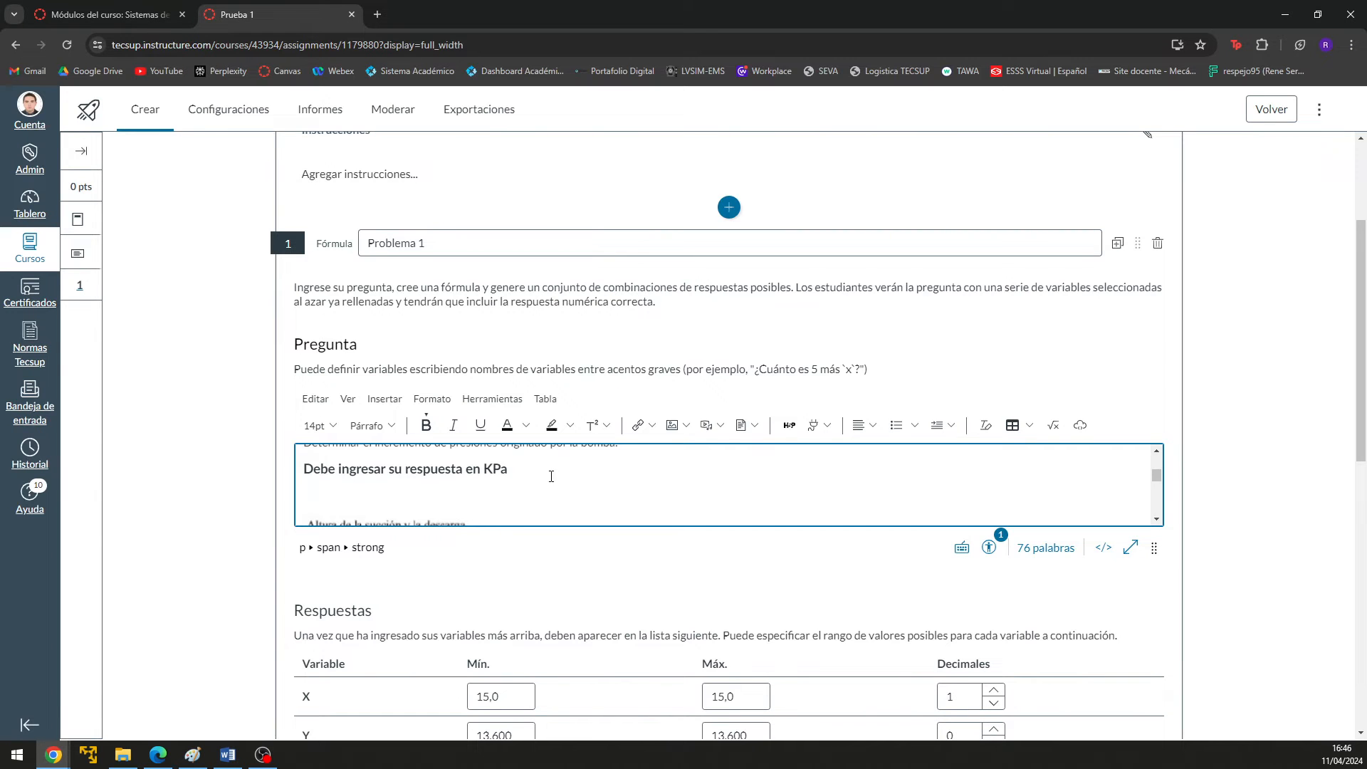
- Convert the formula to kilopascals by rewriting it as (9,8*(X/100)*(Y-1000))/1000
scroll(626, 602, down, 9)
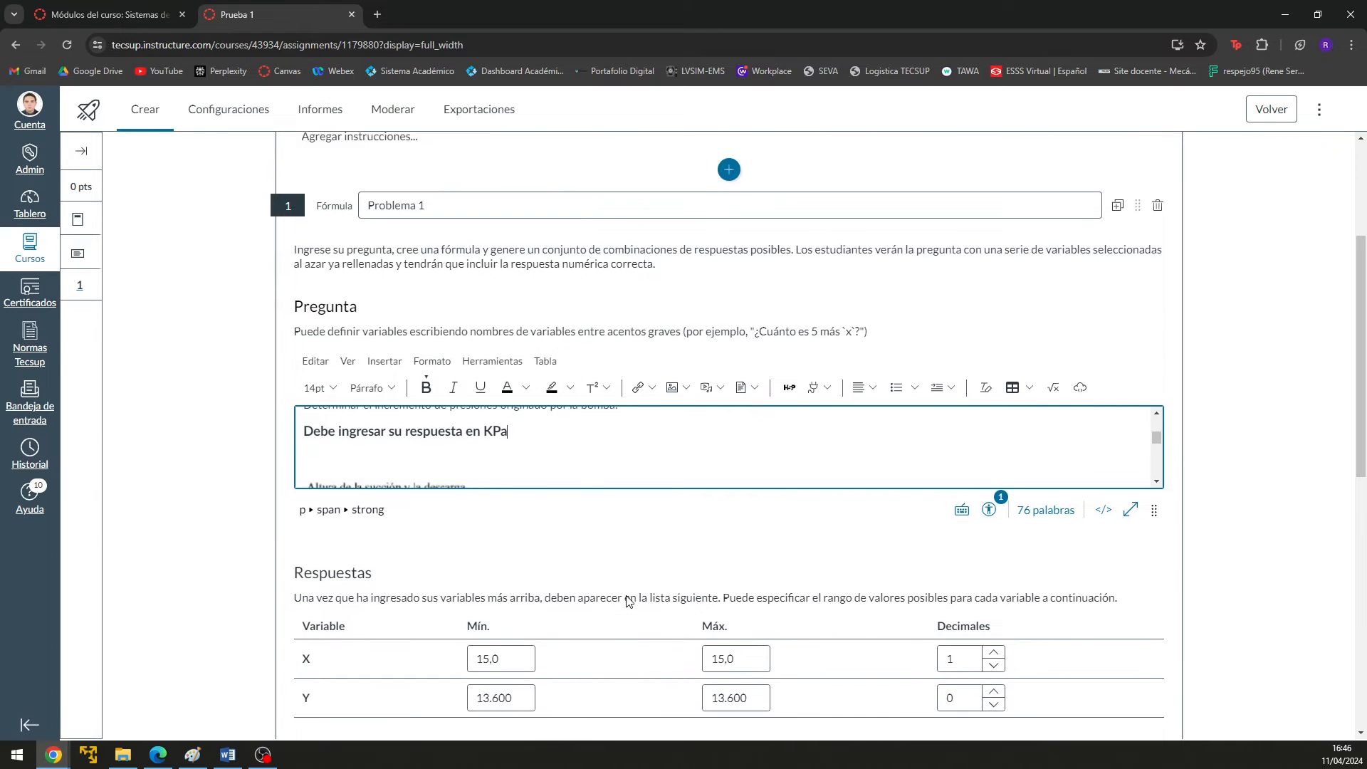
scroll(434, 217, up, 2)
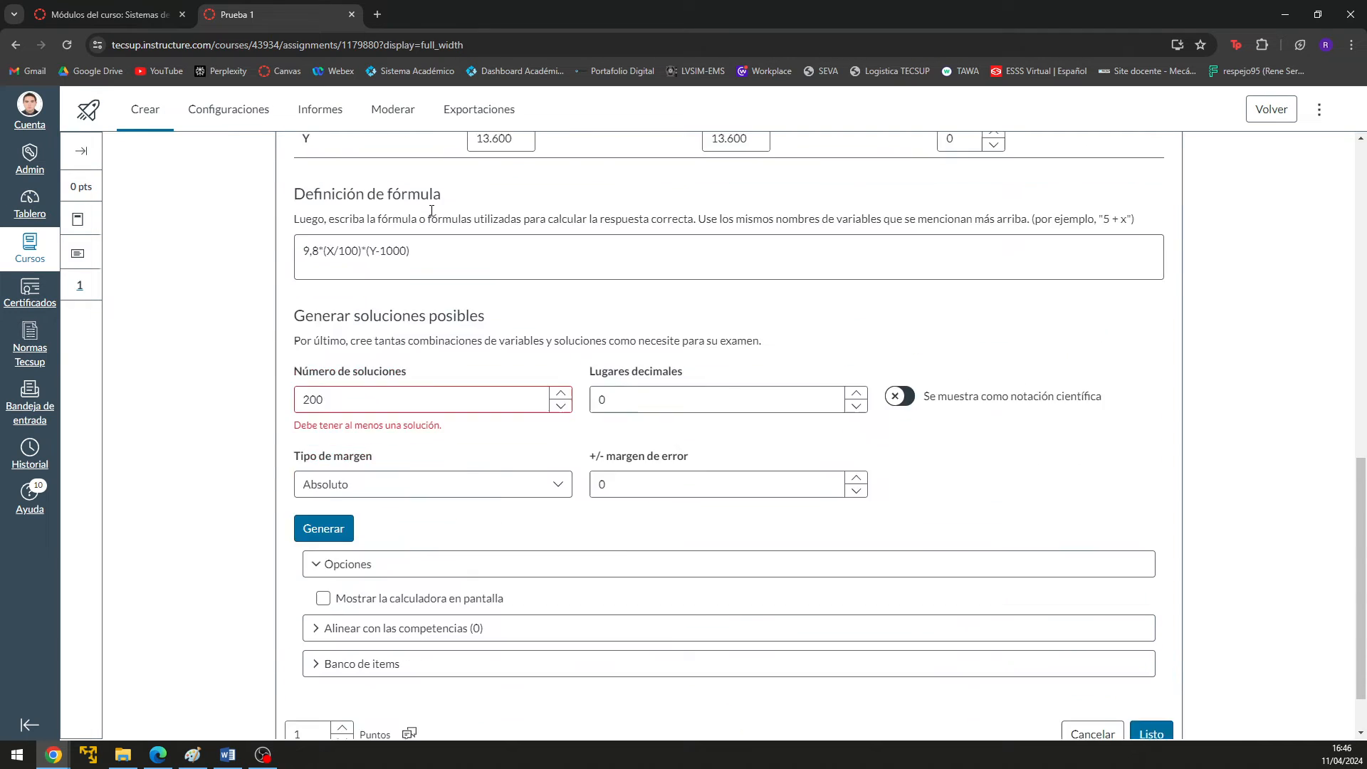
drag(464, 332, 276, 287)
drag(425, 323, 265, 327)
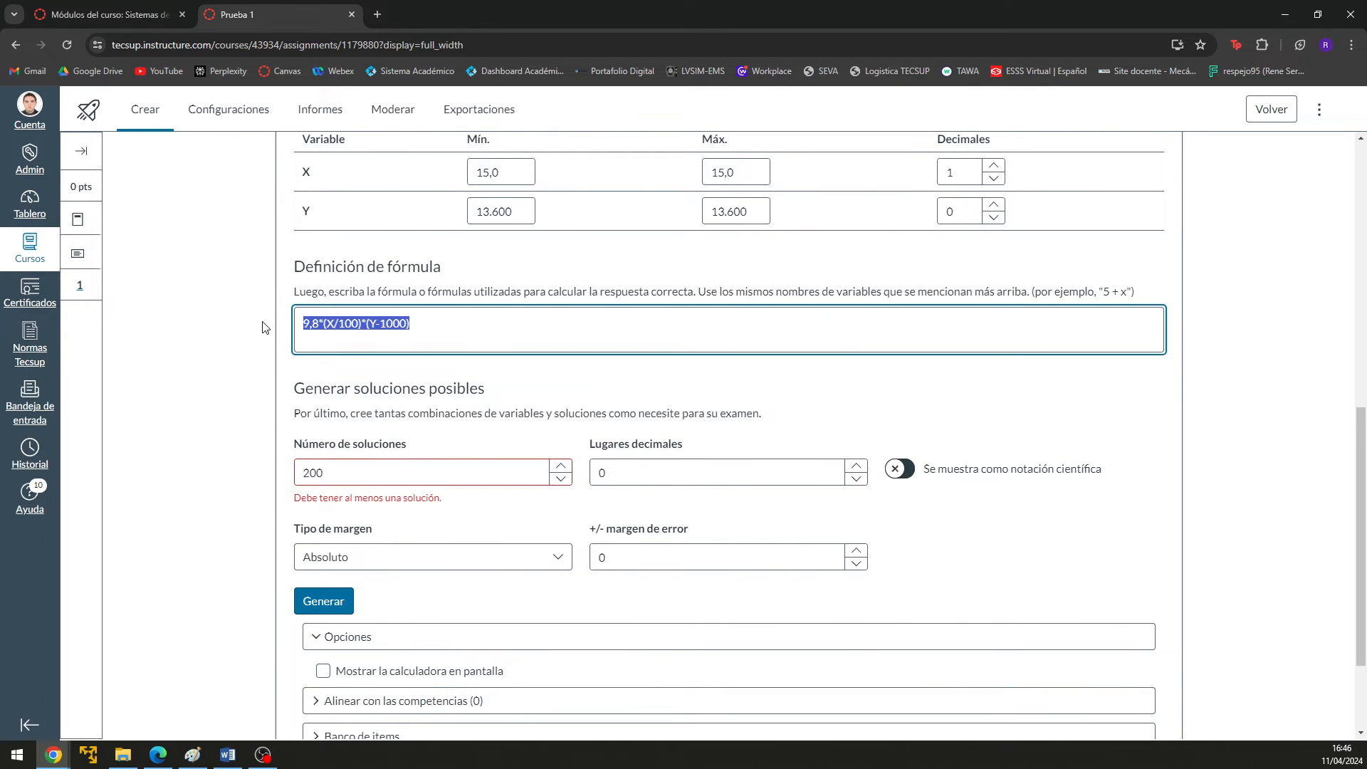
click(489, 317)
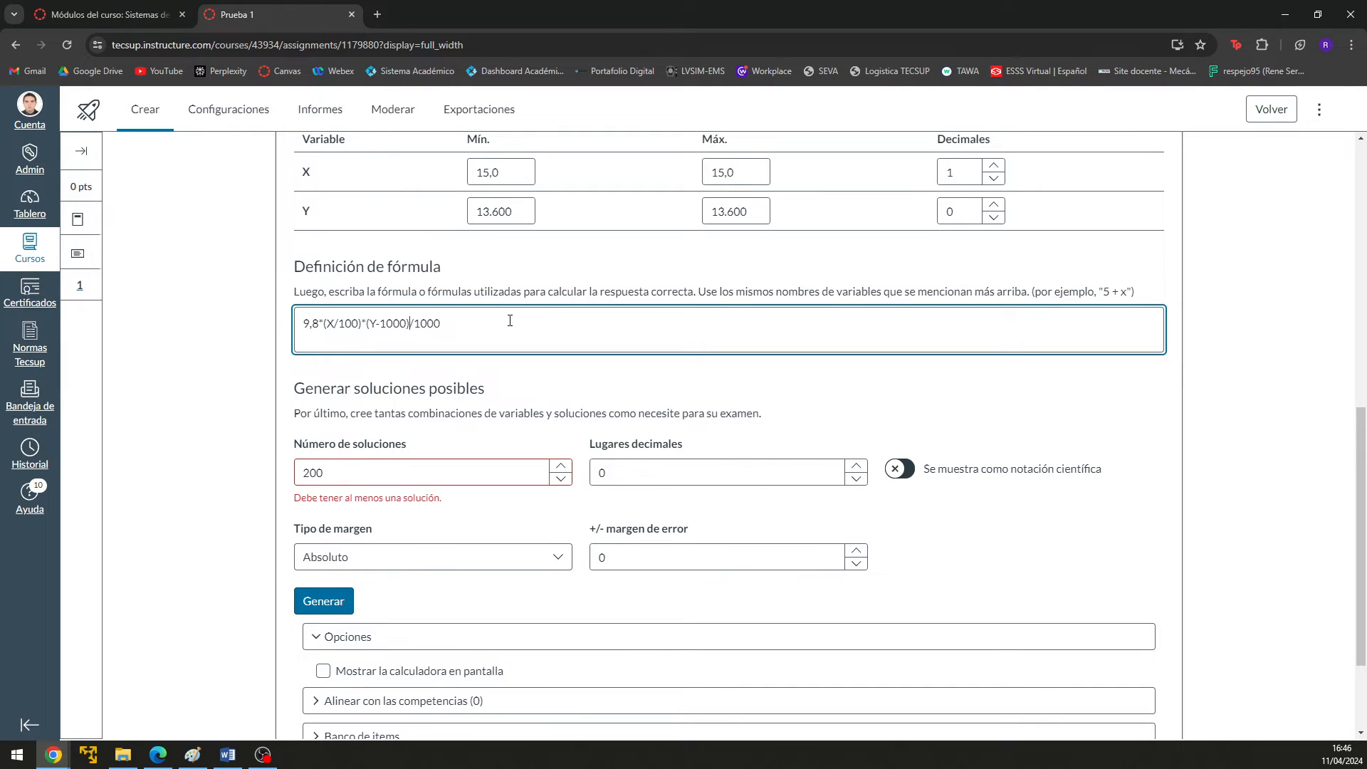
text()*()
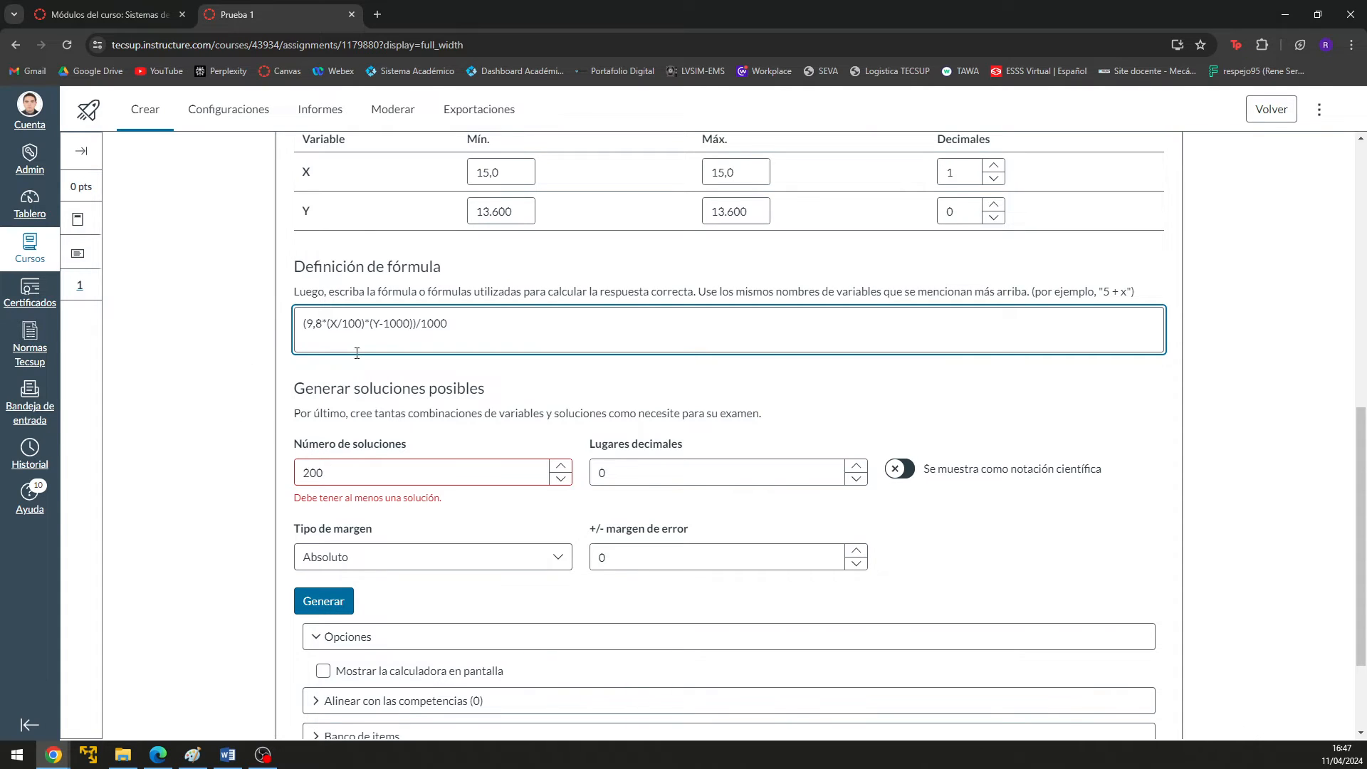
- Generate the solutions with the kilopascal formula and compare the result with the final highlighted value in Paint
click(318, 603)
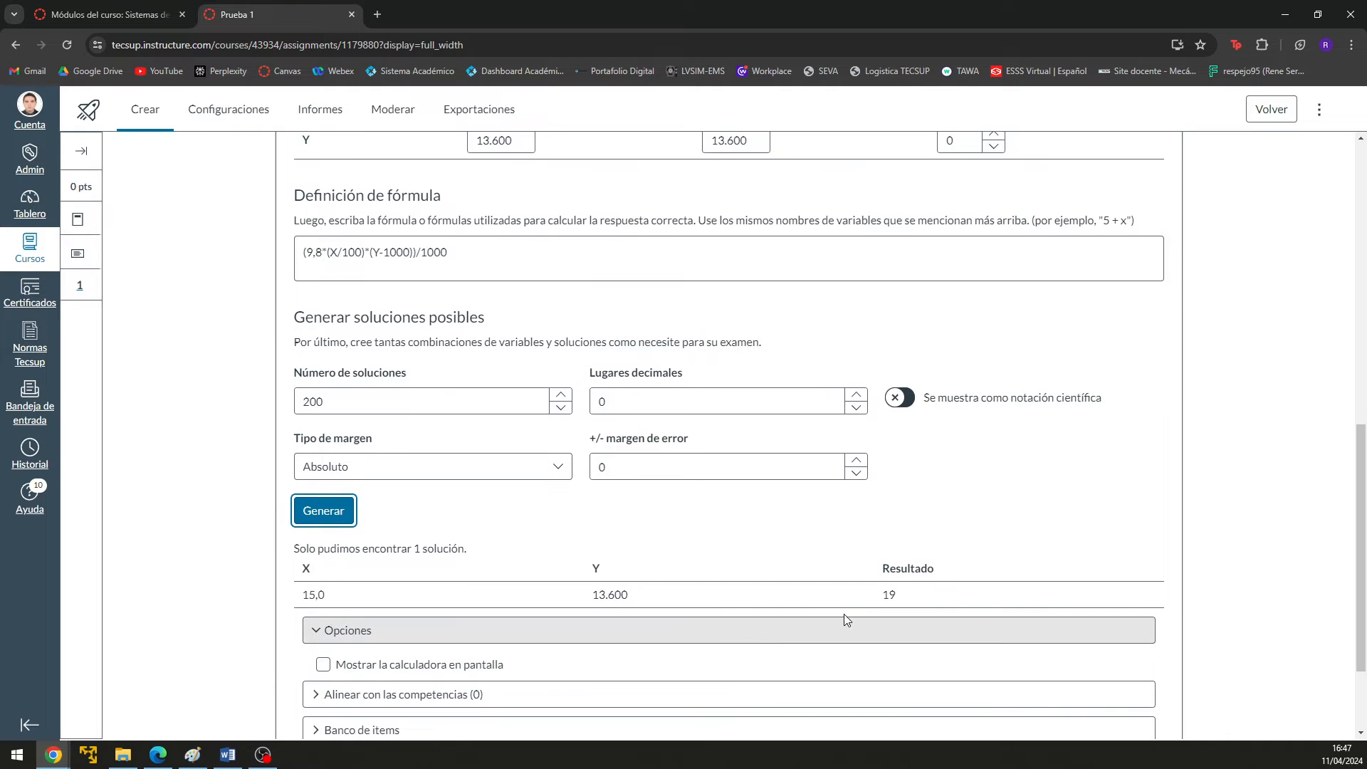
key(alt+Tab)
drag(530, 547, 778, 606)
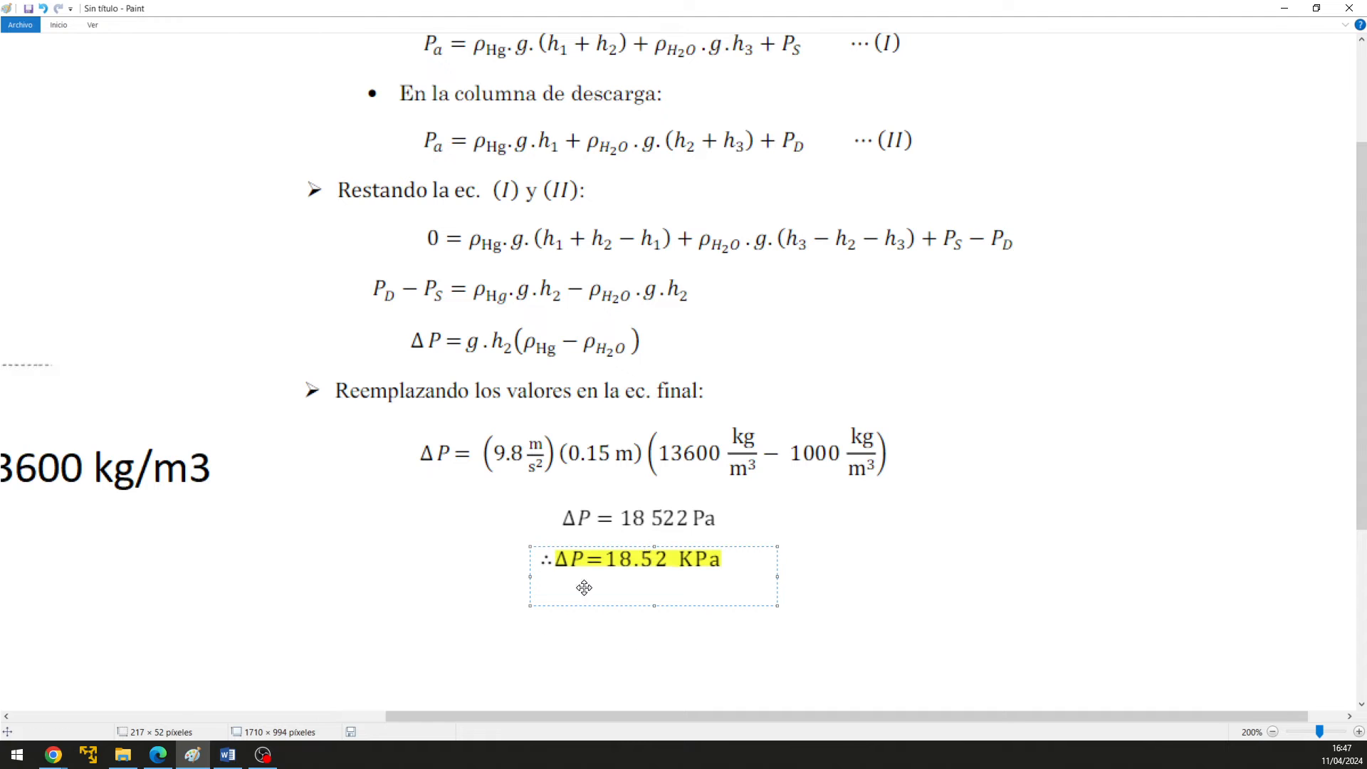
key(alt+Tab)
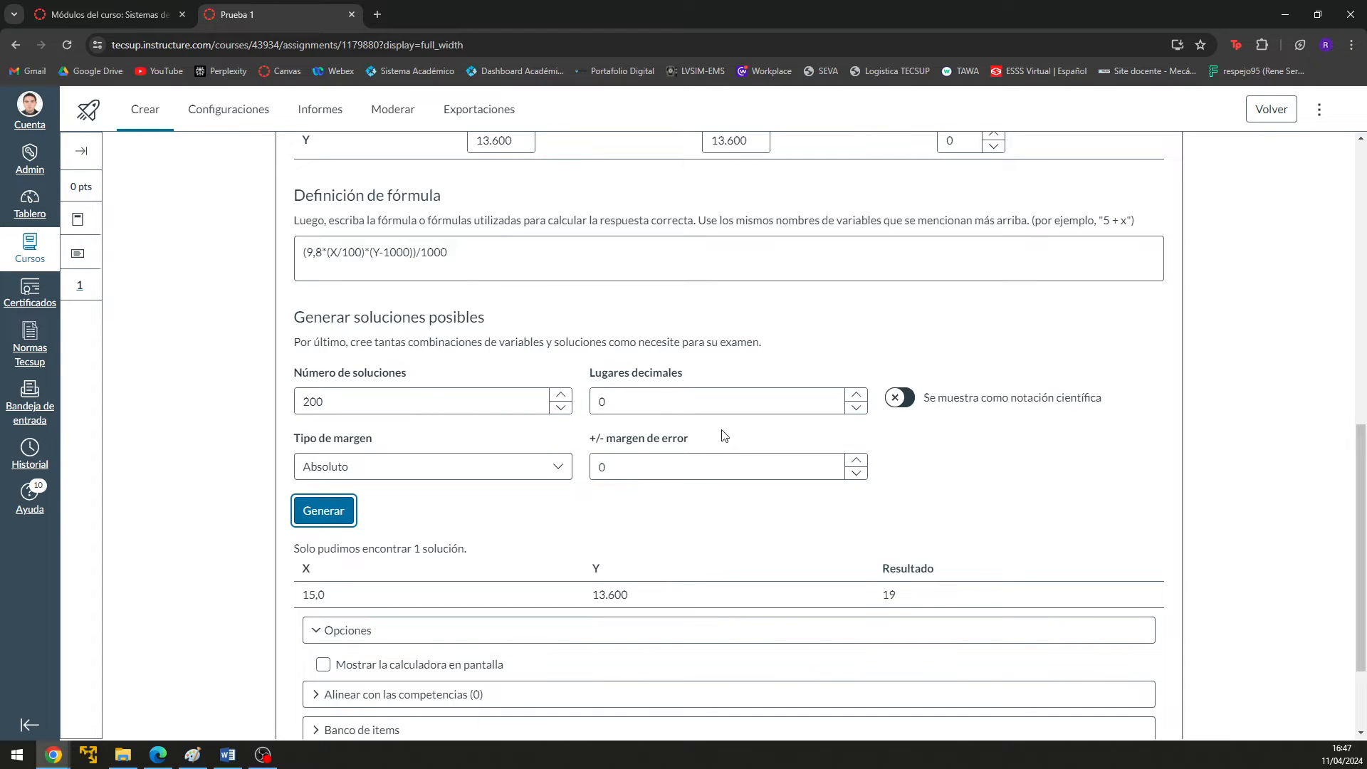
- Set the result's decimal places to 2, regenerate the solutions and compare them with the worked solution in Paint
click(857, 396)
click(856, 396)
click(340, 531)
key(alt+Tab)
key(alt+Tab)
- Try 3 decimal places for the result, regenerating the solutions and comparing them with Paint
click(856, 394)
click(325, 530)
key(alt+Tab)
key(alt+Tab)
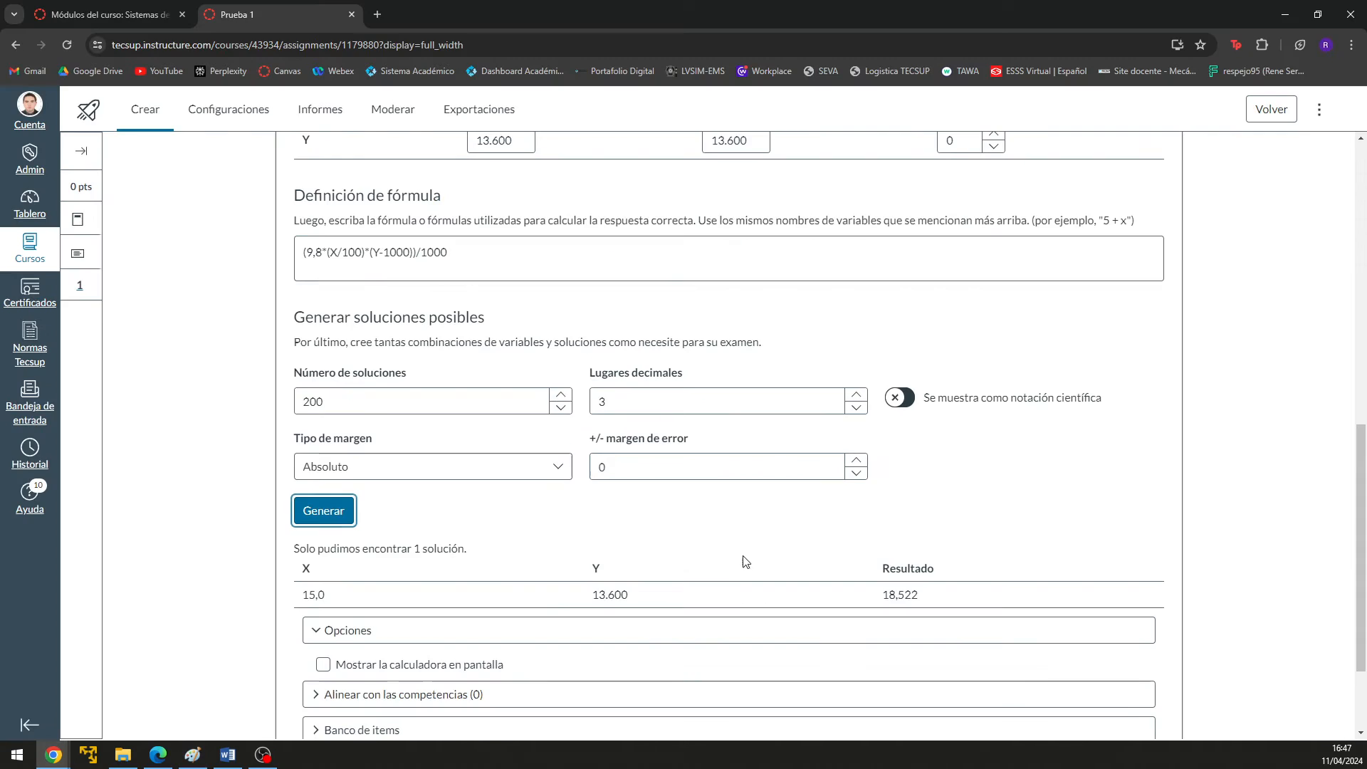
- Return the number of decimal places of the generated solutions to 2
click(856, 407)
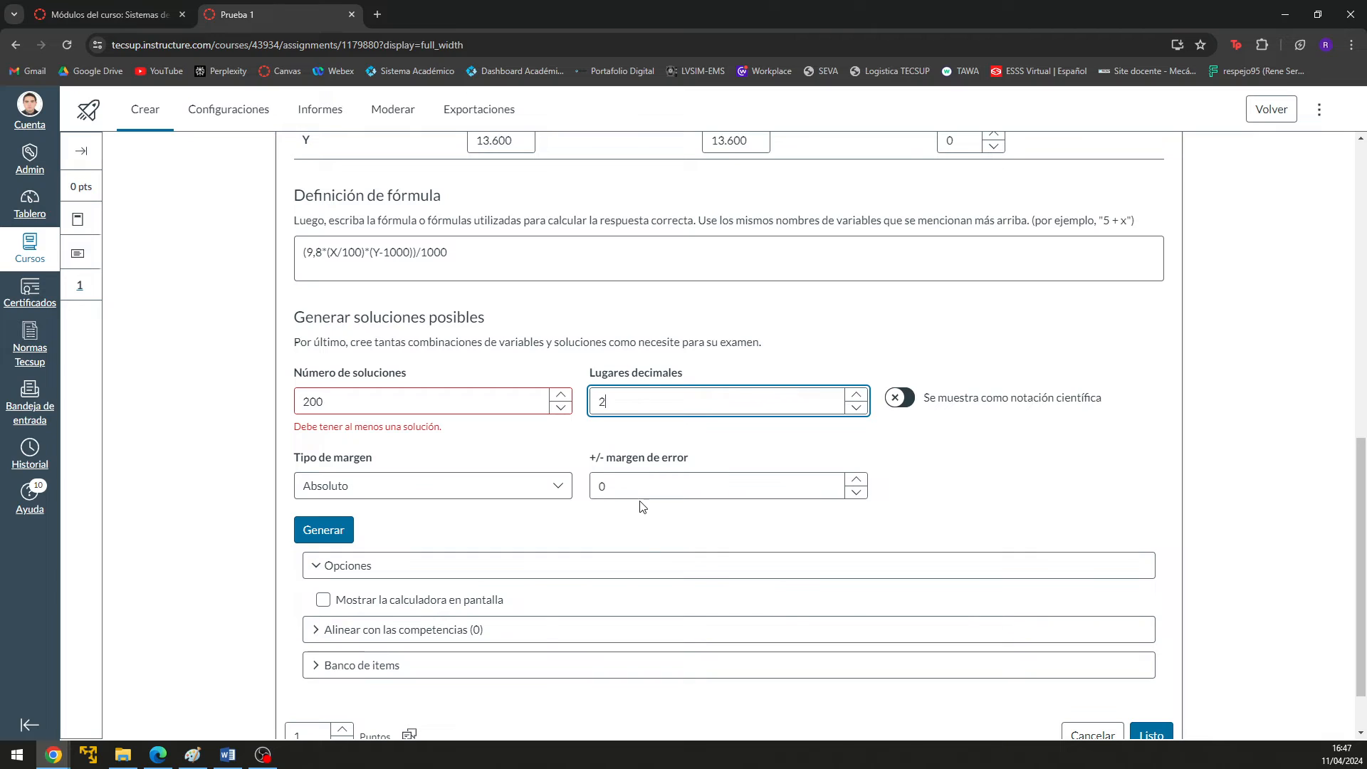
click(646, 539)
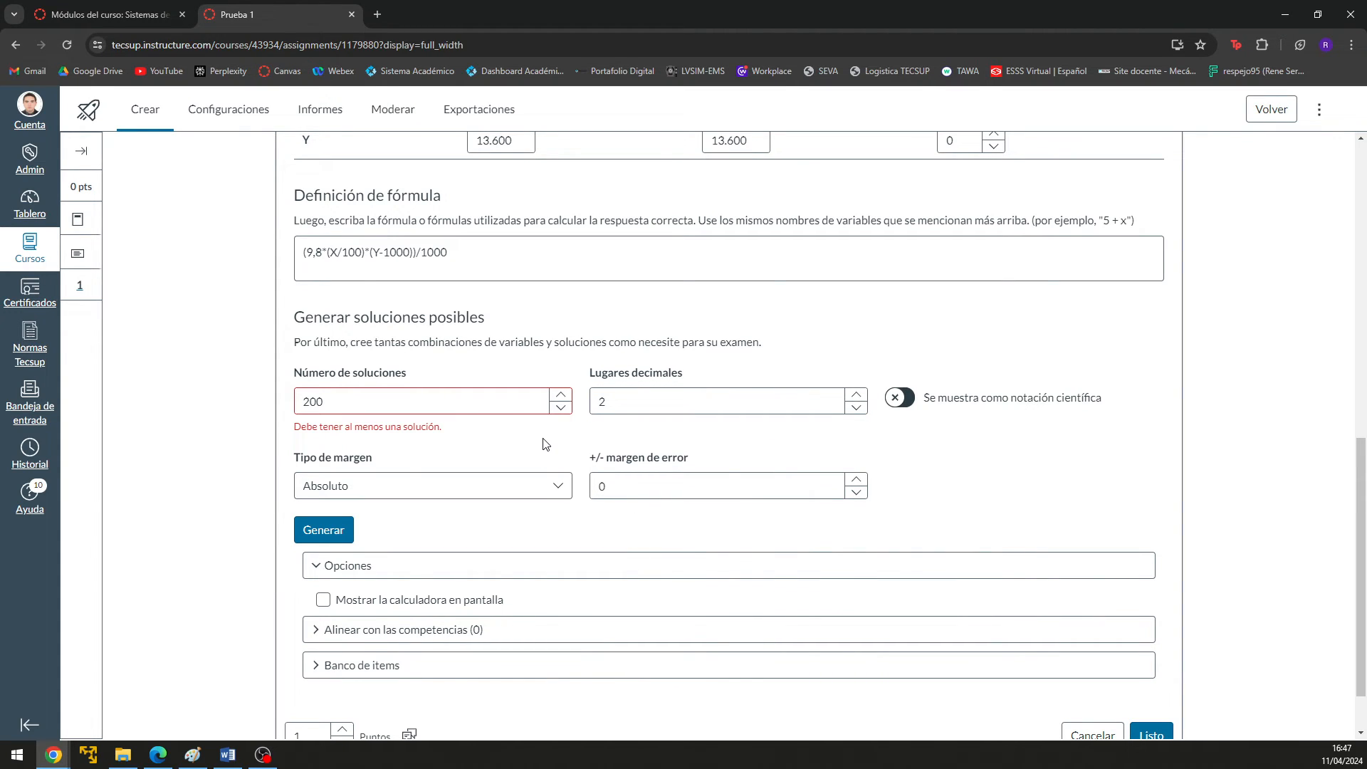
key(super+Tab)
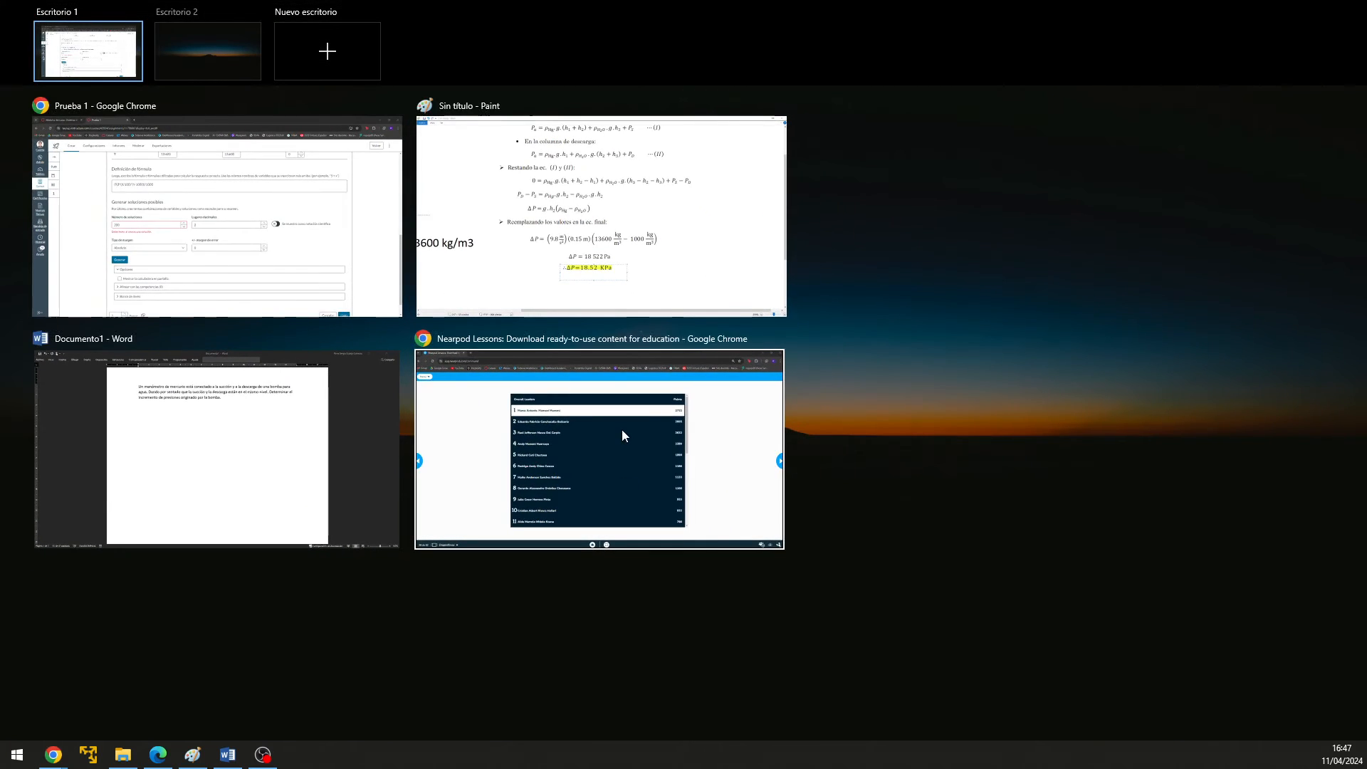
key(Escape)
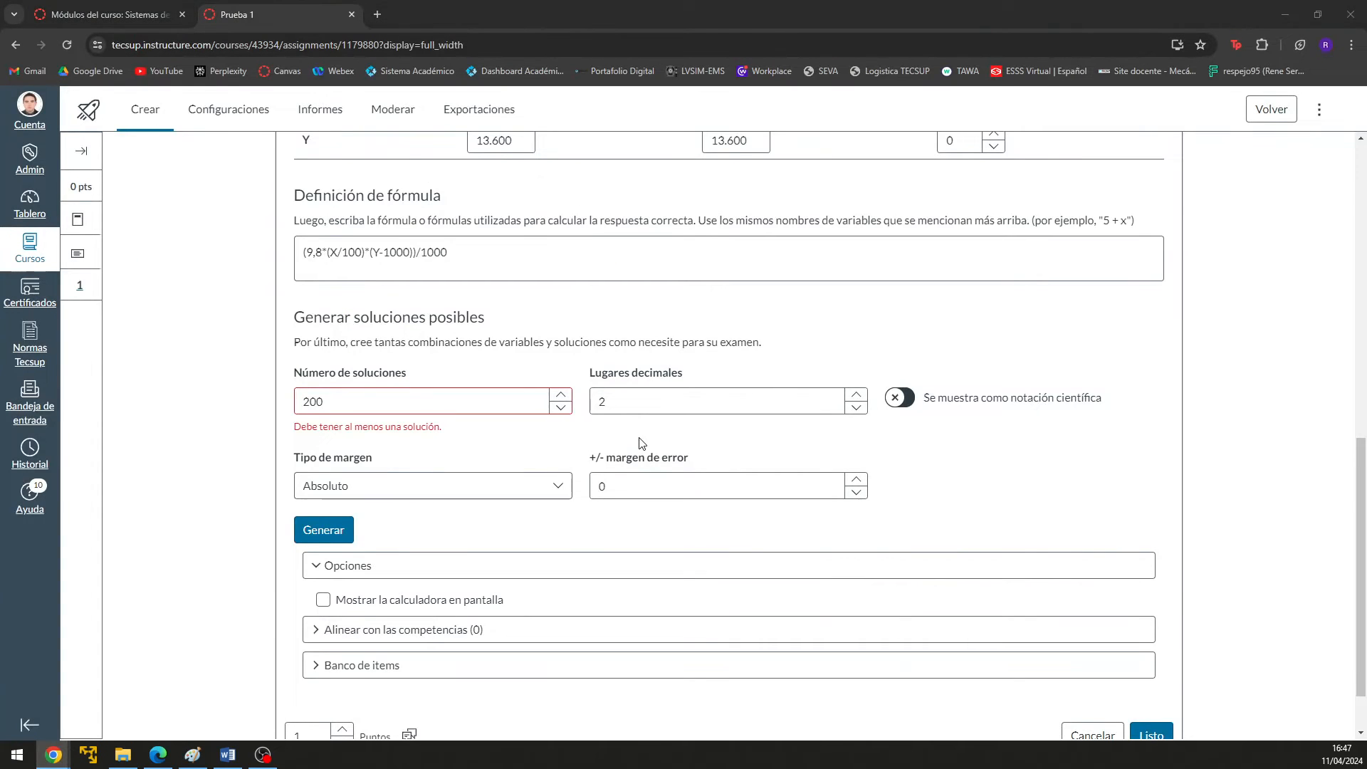
- Switch to Paint, examine the worked solution from the column pressures to the final result, and return to Canvas
key(alt+Tab)
click(1047, 470)
scroll(810, 436, up, 2)
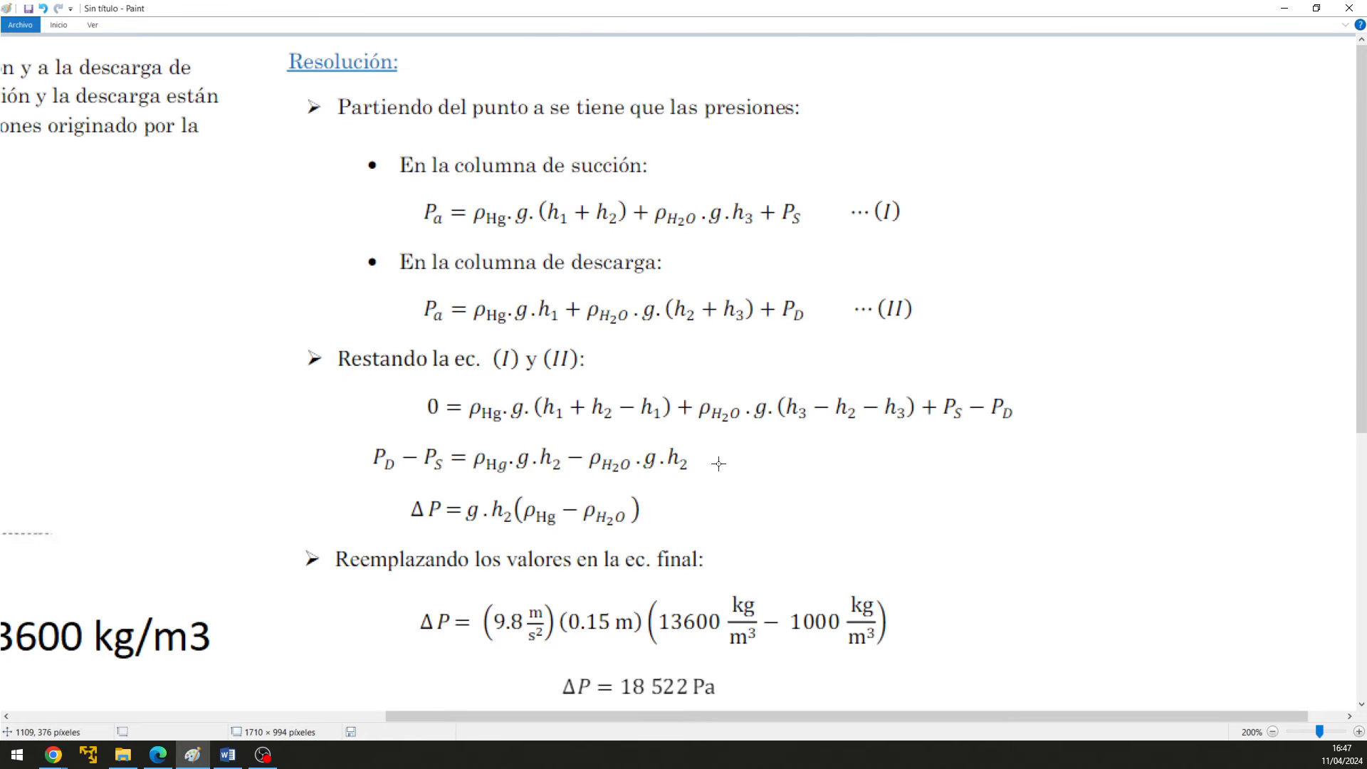
scroll(748, 463, down, 2)
scroll(539, 292, up, 2)
key(alt+Tab)
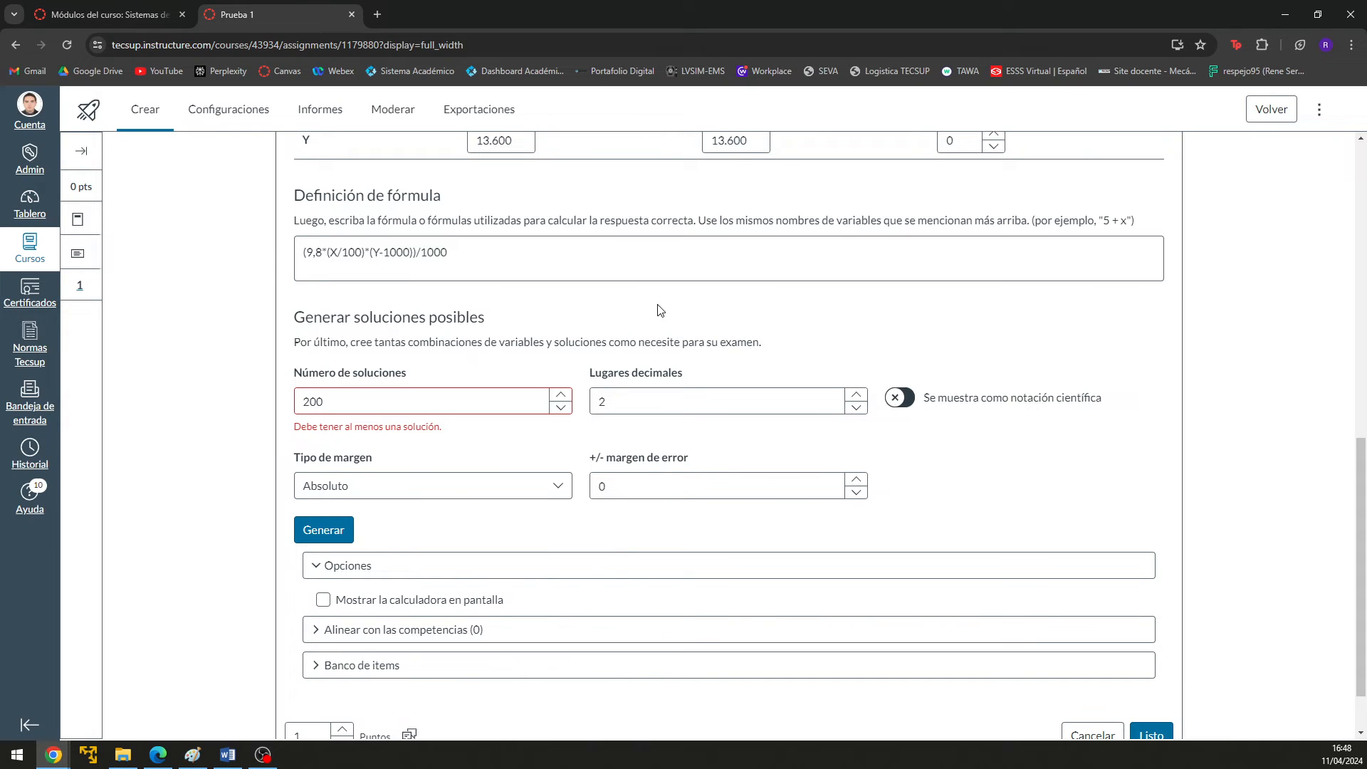
- Keep the margin type as Absoluto and generate the solutions with two decimal places
click(566, 487)
click(391, 517)
click(324, 534)
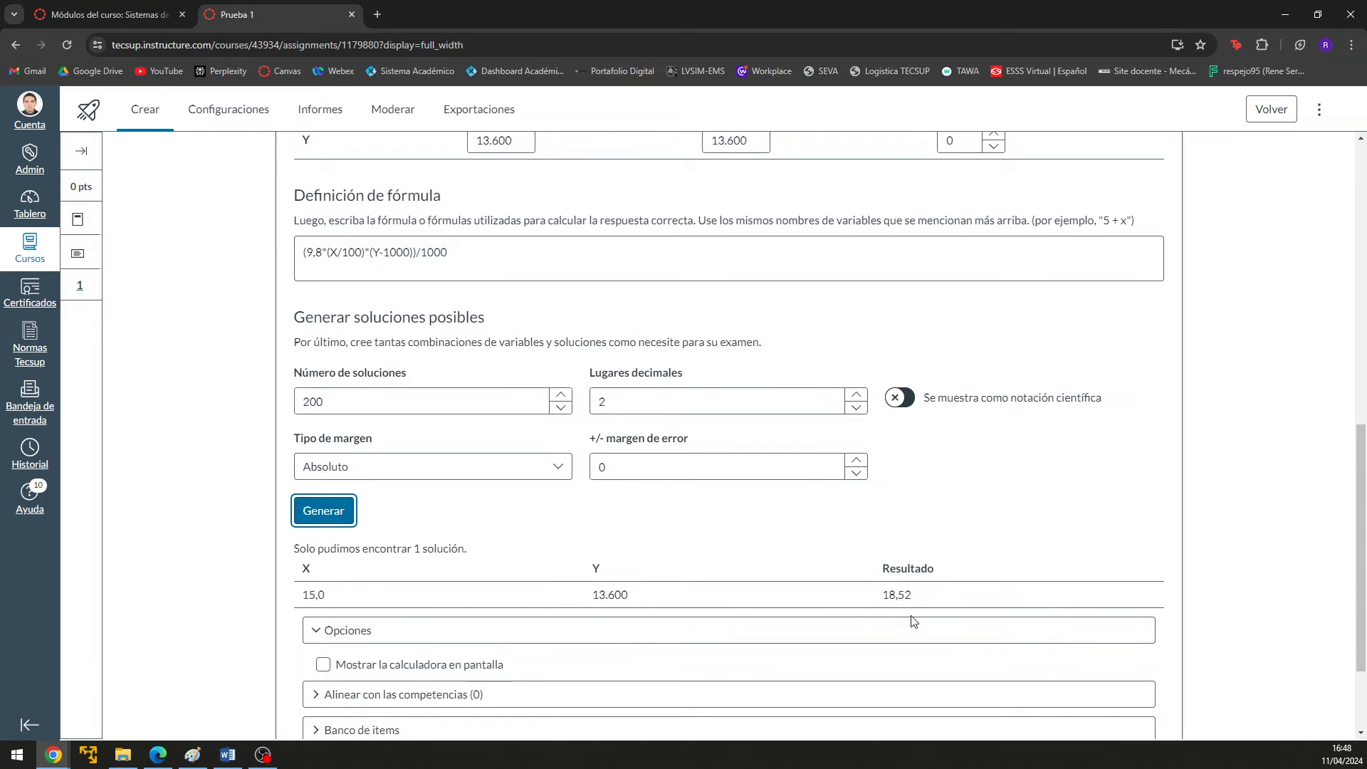
- Set the margin of error to 0,25 and regenerate the solutions, checking the result with its tolerance
click(764, 474)
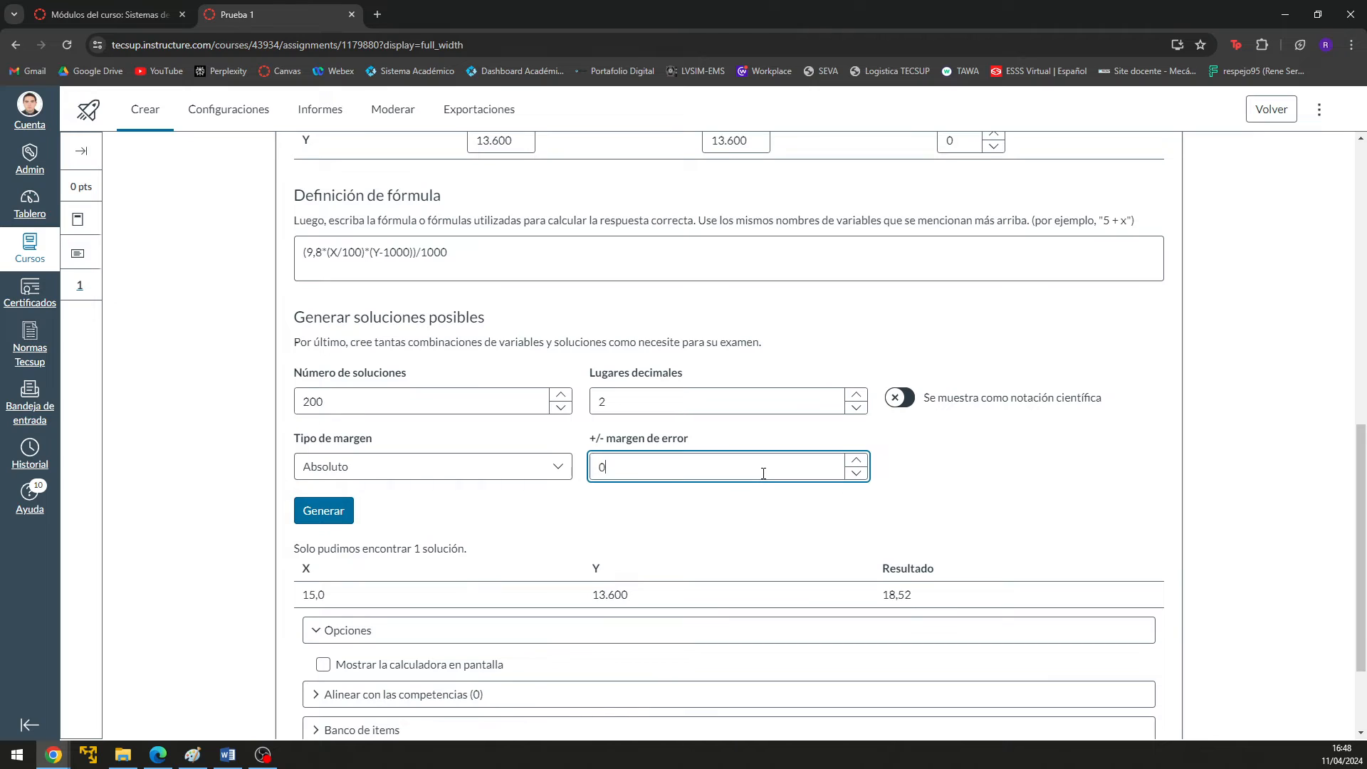
text(,25)
click(352, 514)
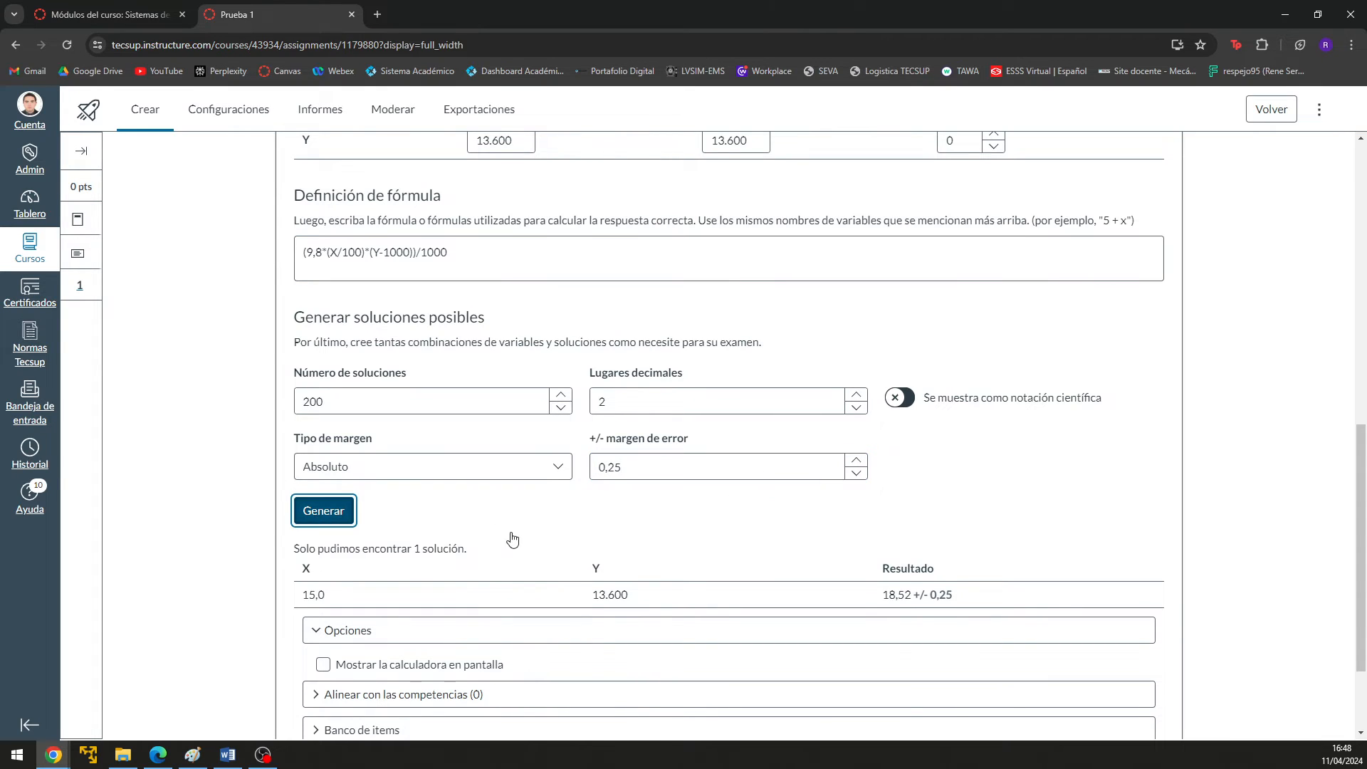
double_click(888, 596)
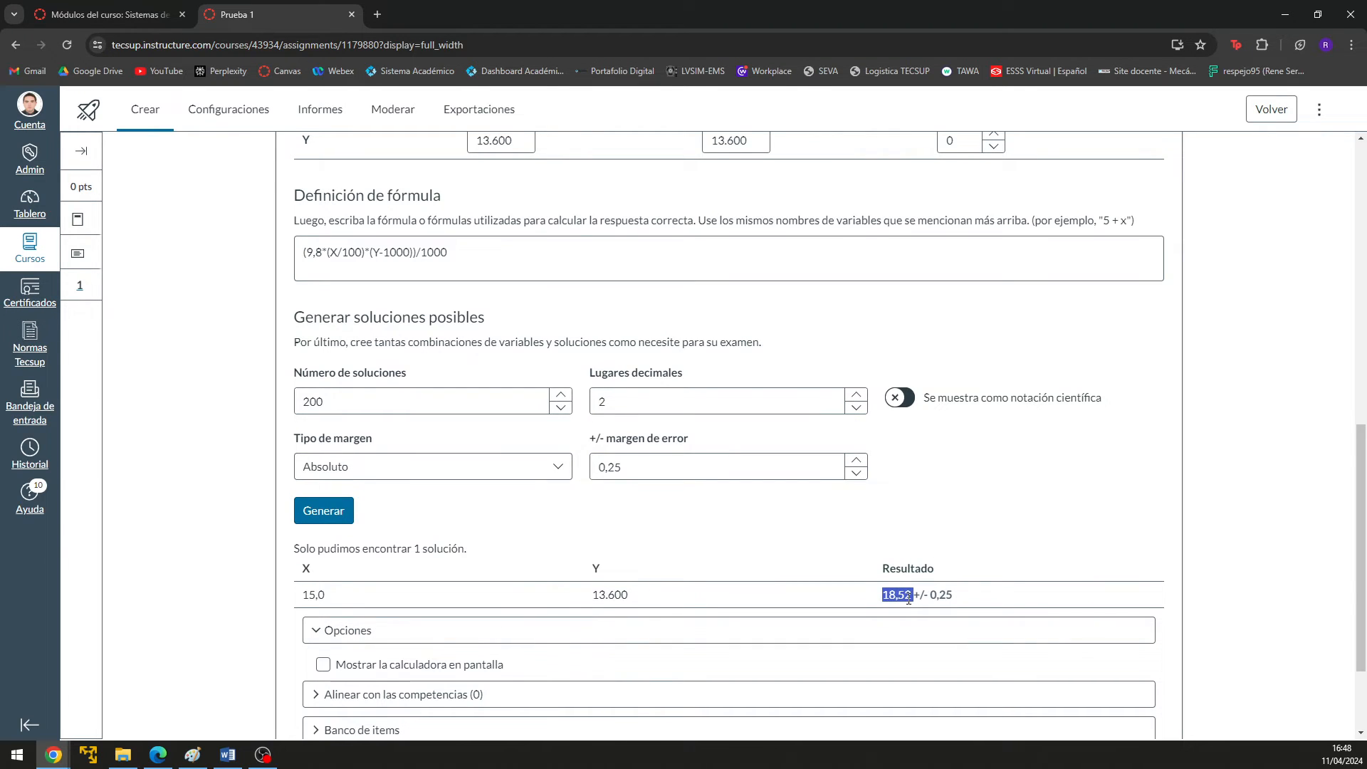
- Review the question text, variable ranges and formula, and examine the worked solution in Paint
click(967, 558)
scroll(919, 605, up, 2)
scroll(928, 612, down, 1)
scroll(883, 605, down, 1)
scroll(663, 393, up, 3)
scroll(373, 650, down, 1)
scroll(448, 442, up, 5)
scroll(446, 438, down, 2)
scroll(463, 442, down, 1)
scroll(477, 438, up, 5)
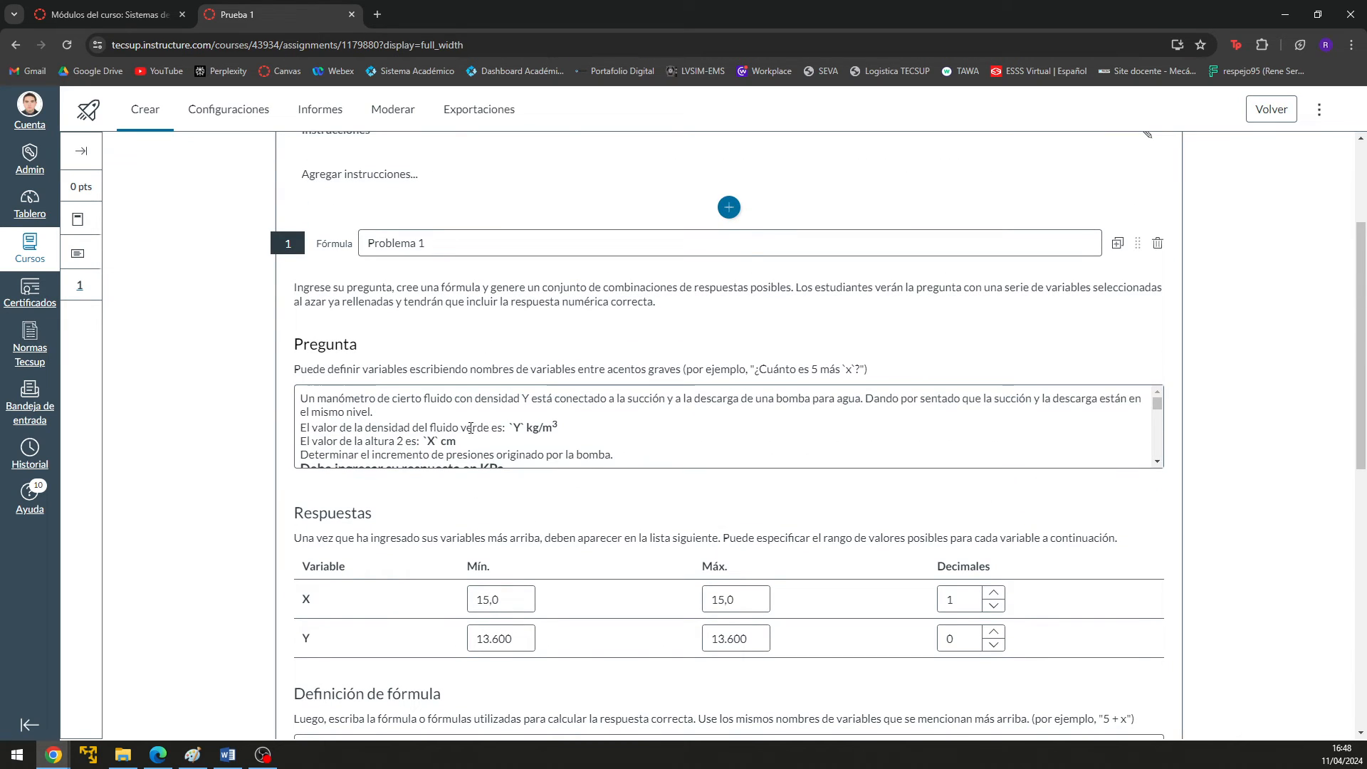
scroll(456, 504, down, 1)
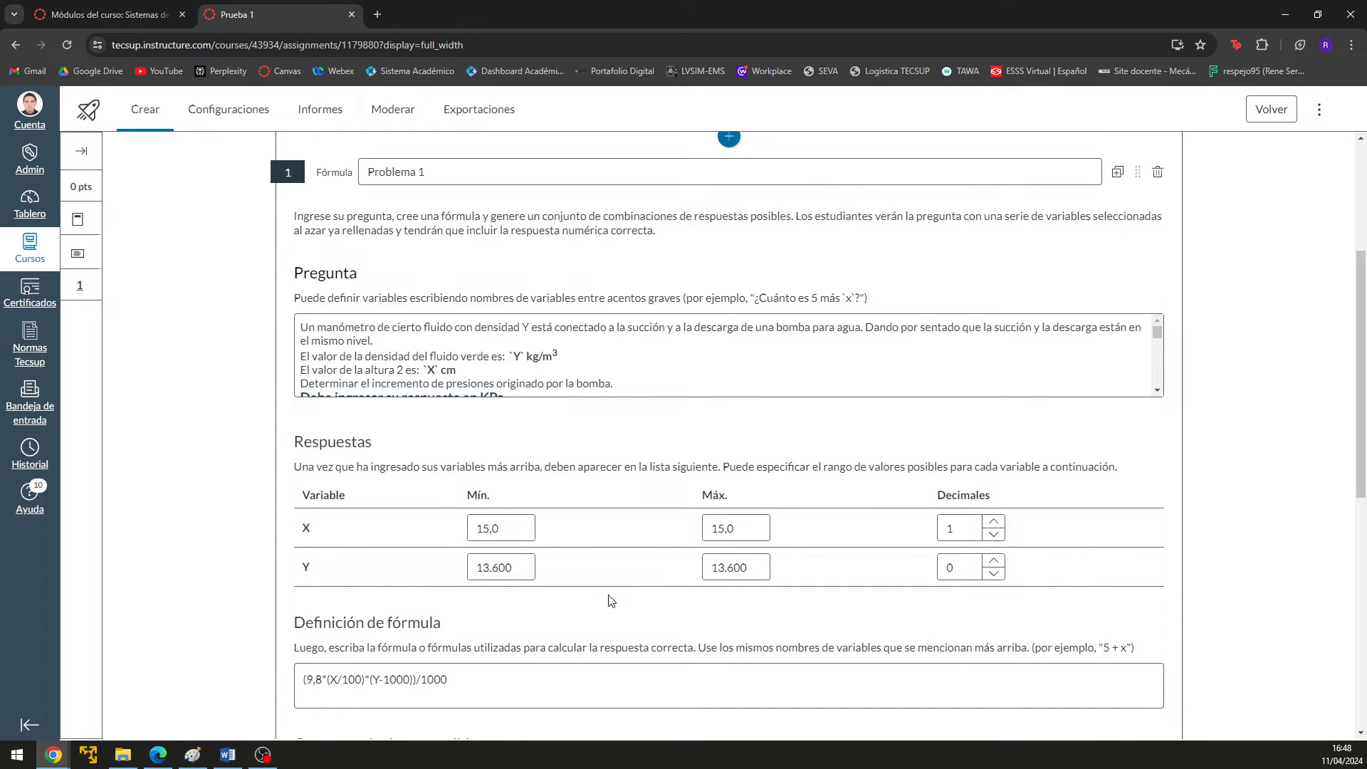
scroll(490, 522, down, 2)
mouse_move(501, 532)
mouse_down()
mouse_move(378, 538)
mouse_move(295, 499)
mouse_up()
click(194, 755)
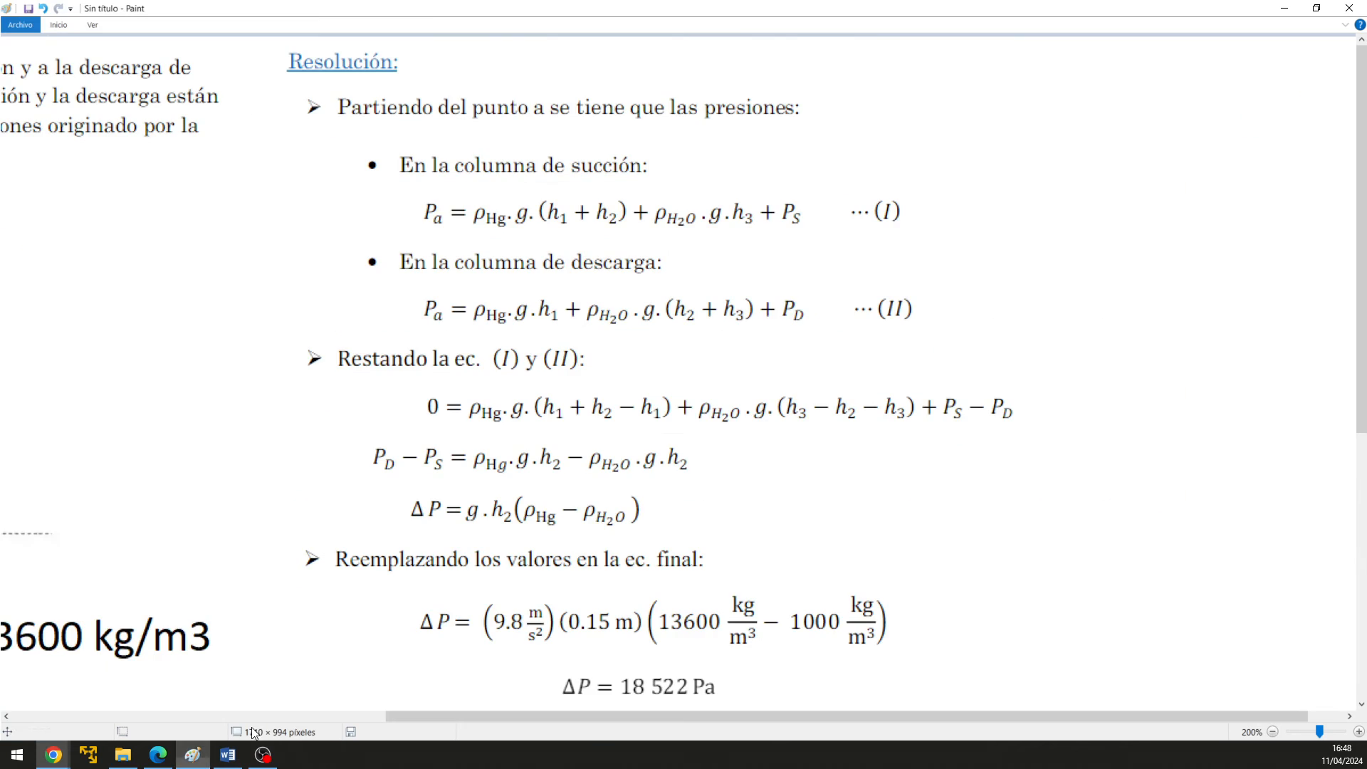
scroll(760, 449, down, 2)
scroll(962, 597, up, 2)
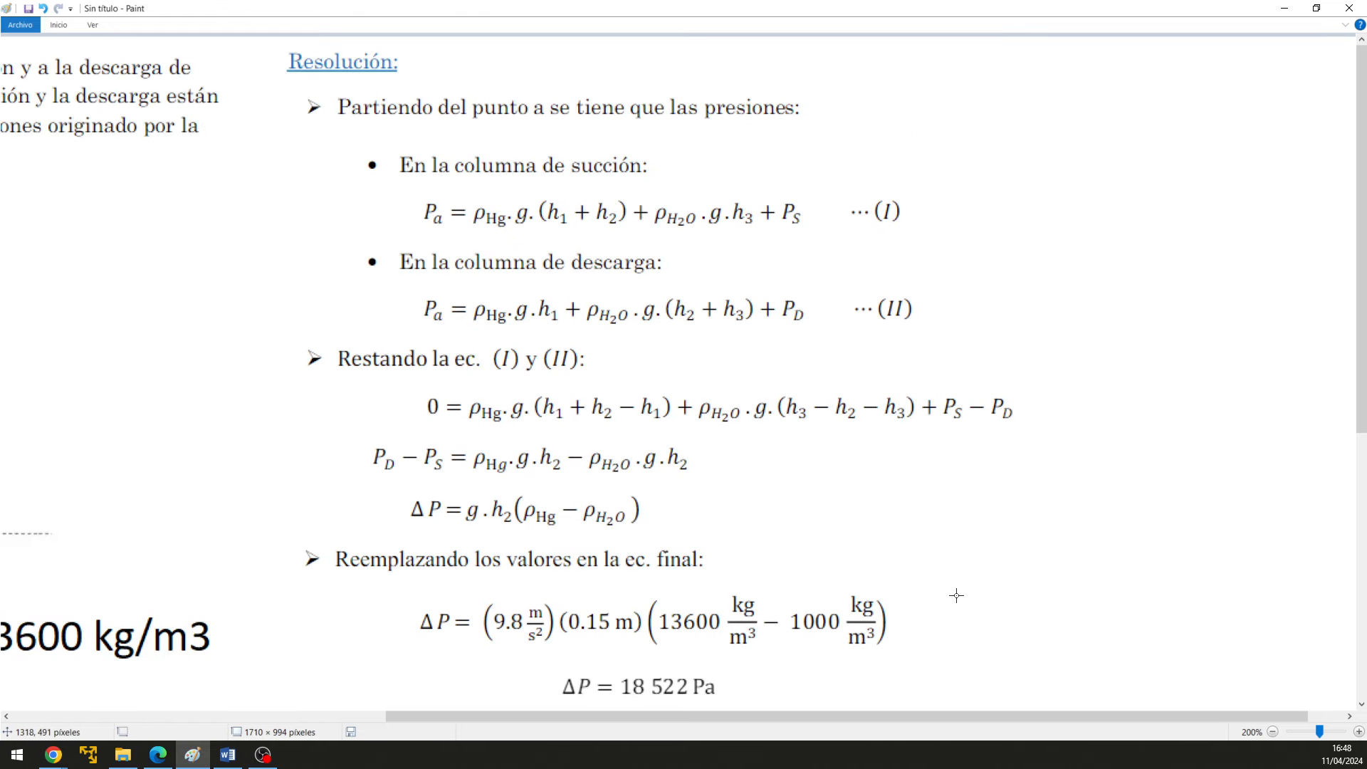
- Move the numeric substitution and its results down to separate them from the symbolic derivation in the worked solution
scroll(955, 596, down, 2)
drag(809, 716, 449, 711)
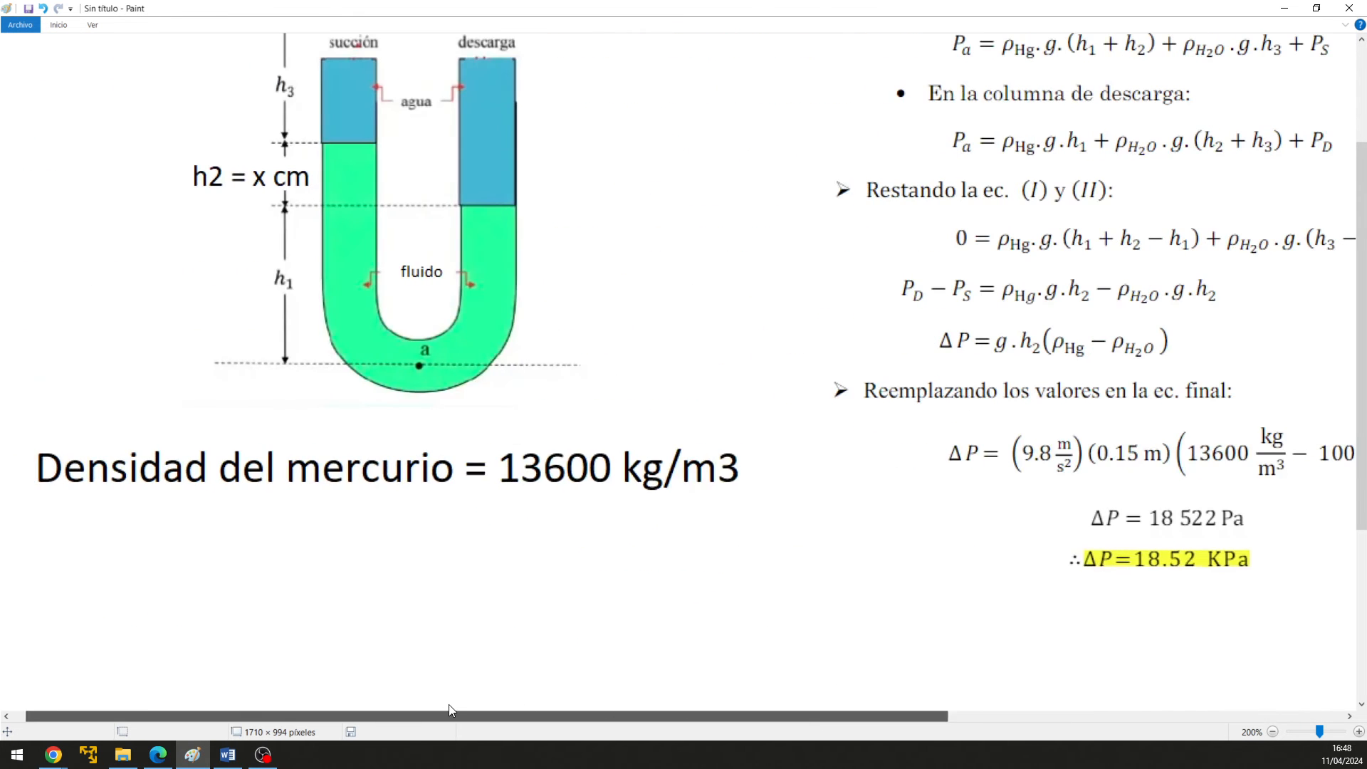
scroll(598, 465, down, 1)
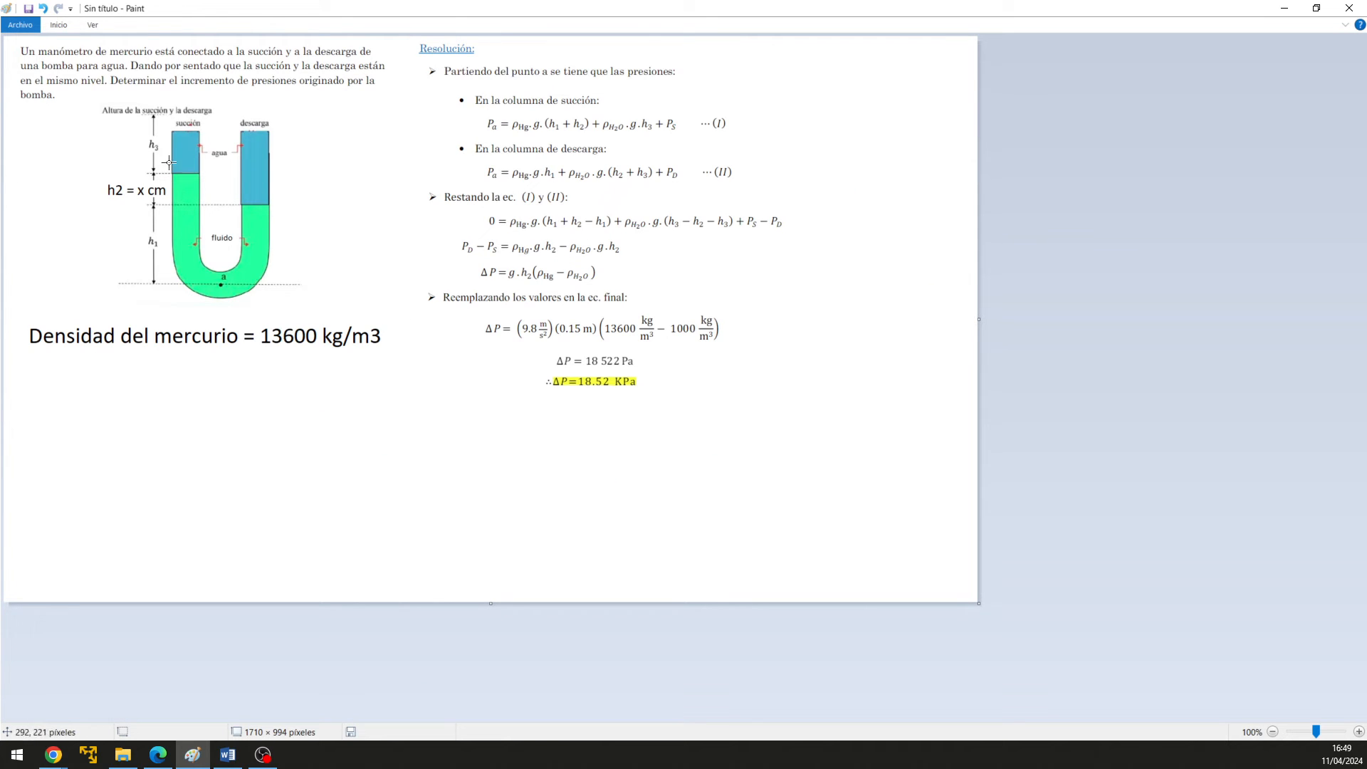
drag(822, 478, 417, 309)
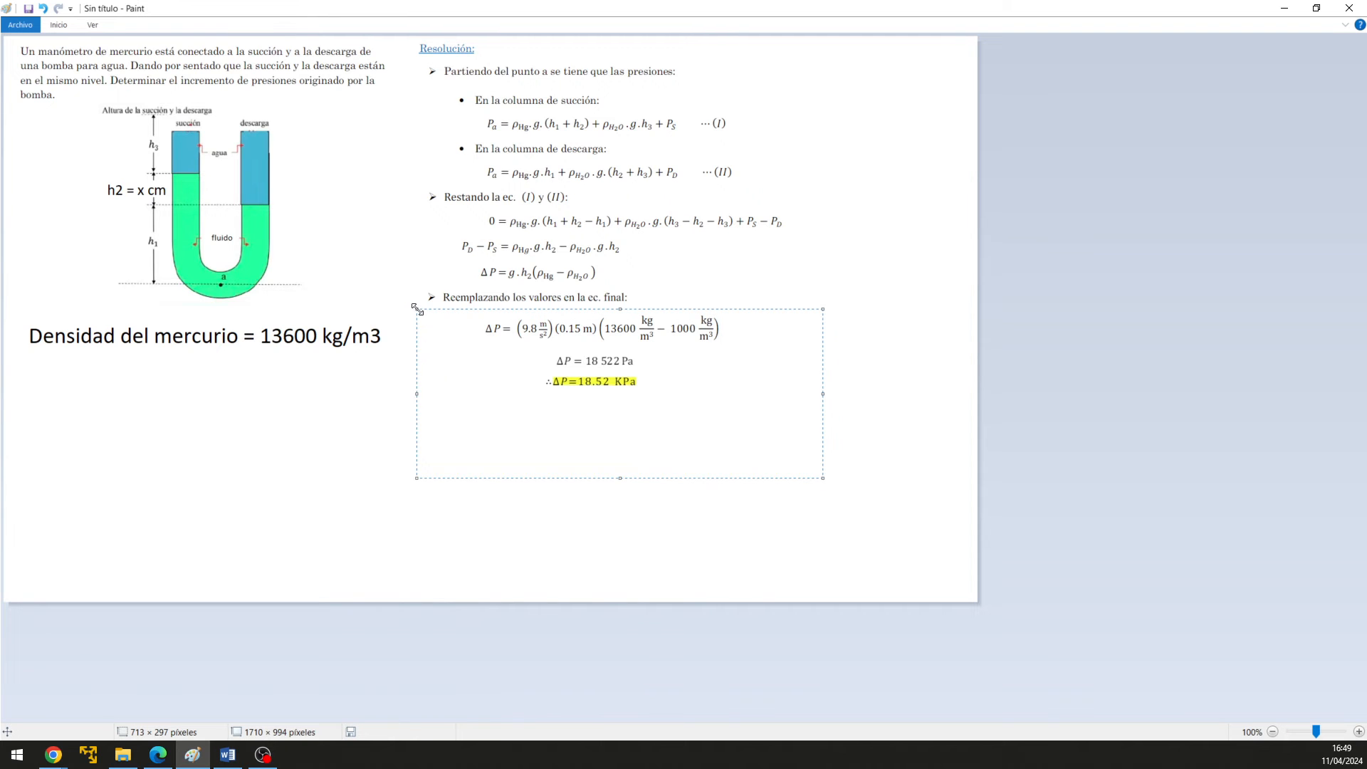
drag(620, 372, 624, 478)
click(844, 377)
- Compare the numeric calculation with the symbolic derivation by marking each block, and switch back to the Canvas question
drag(465, 386, 755, 455)
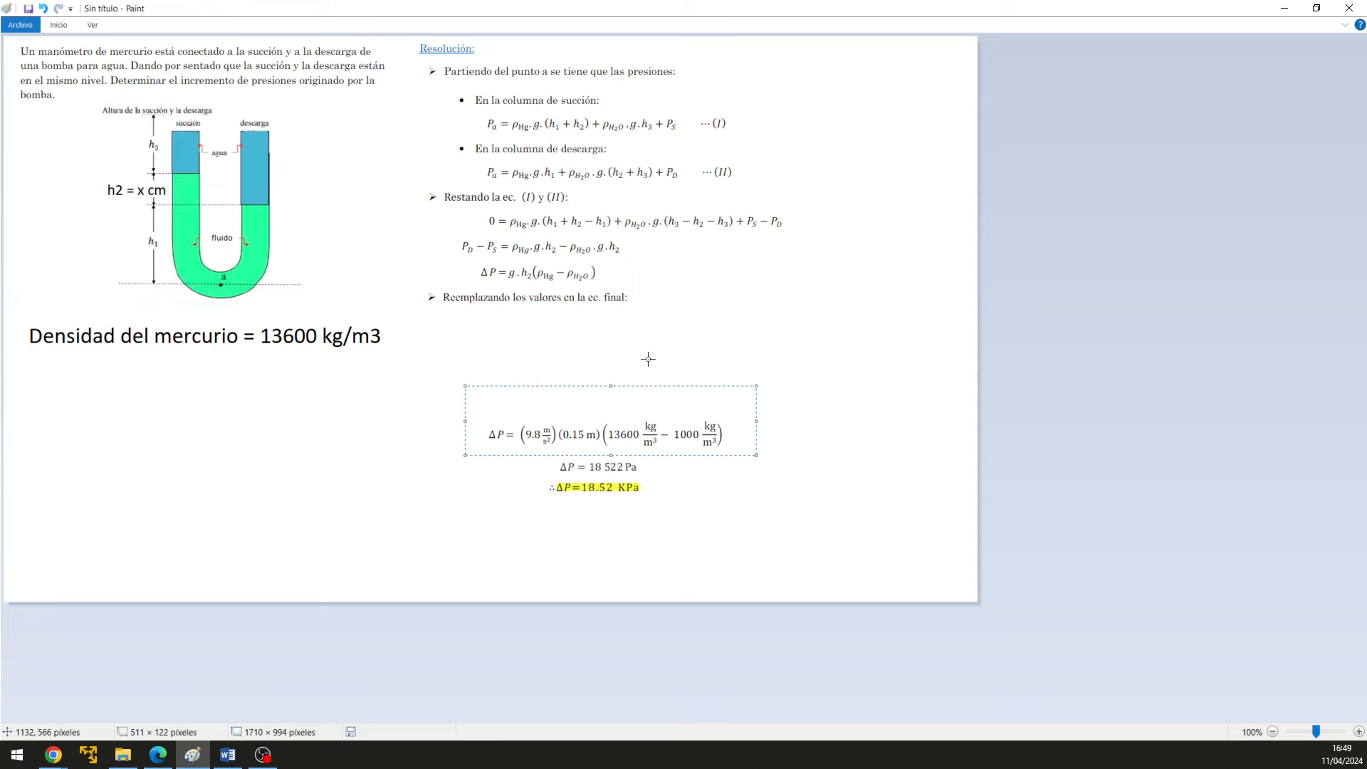
drag(872, 329, 411, 186)
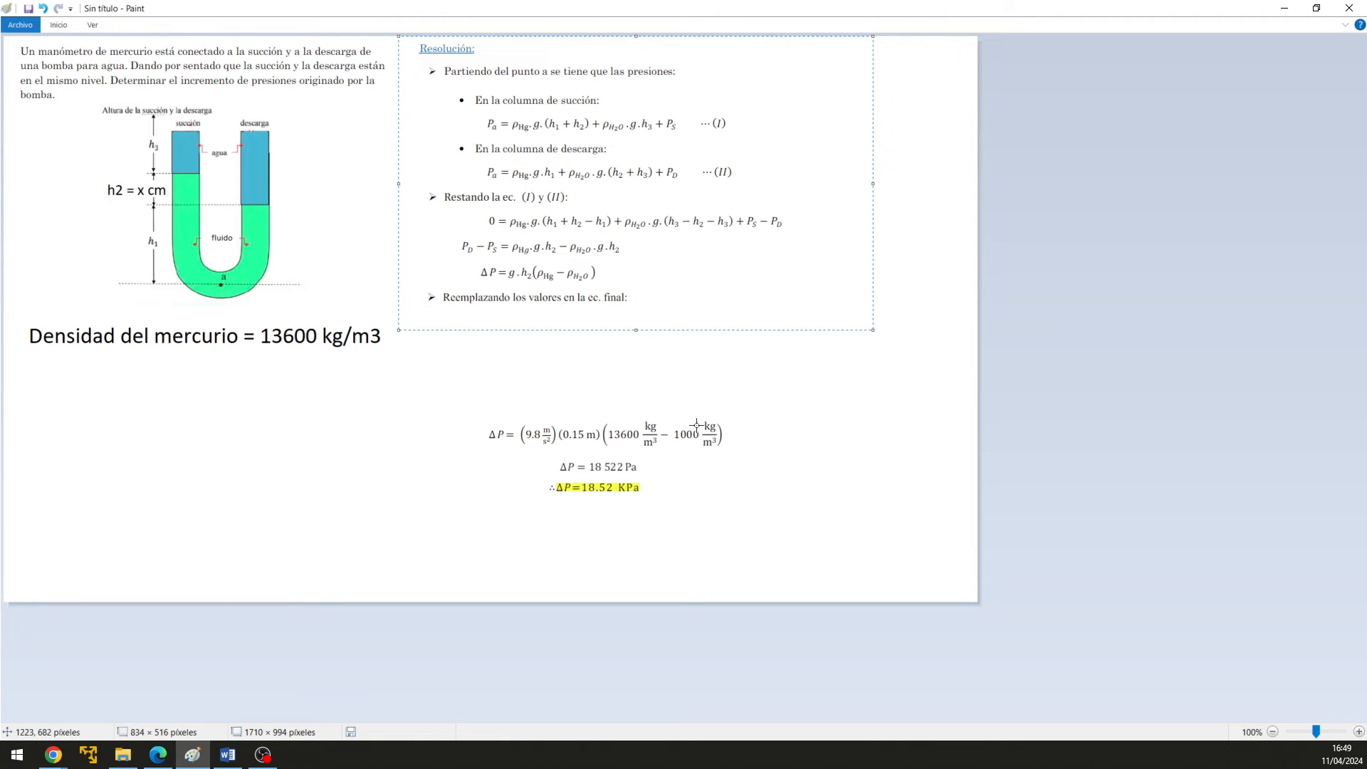
drag(435, 394, 818, 538)
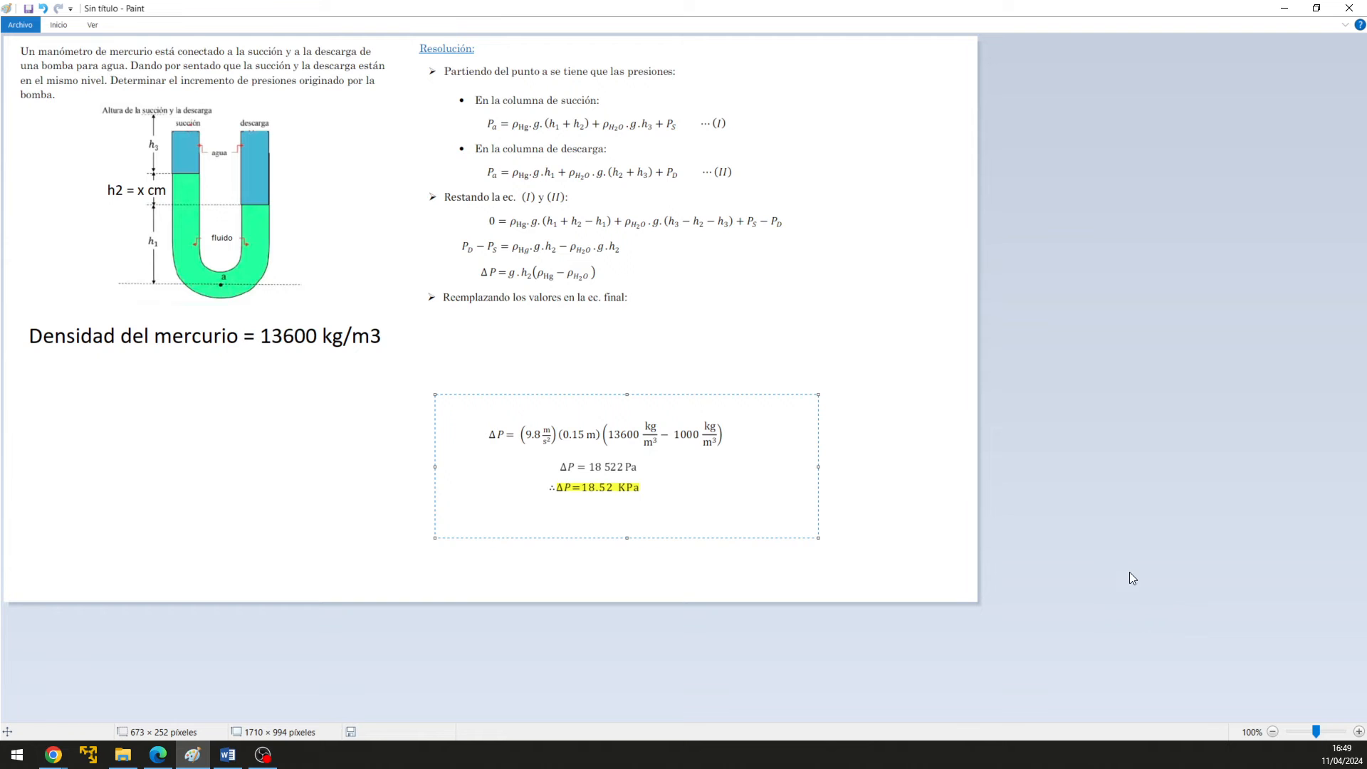
click(1285, 9)
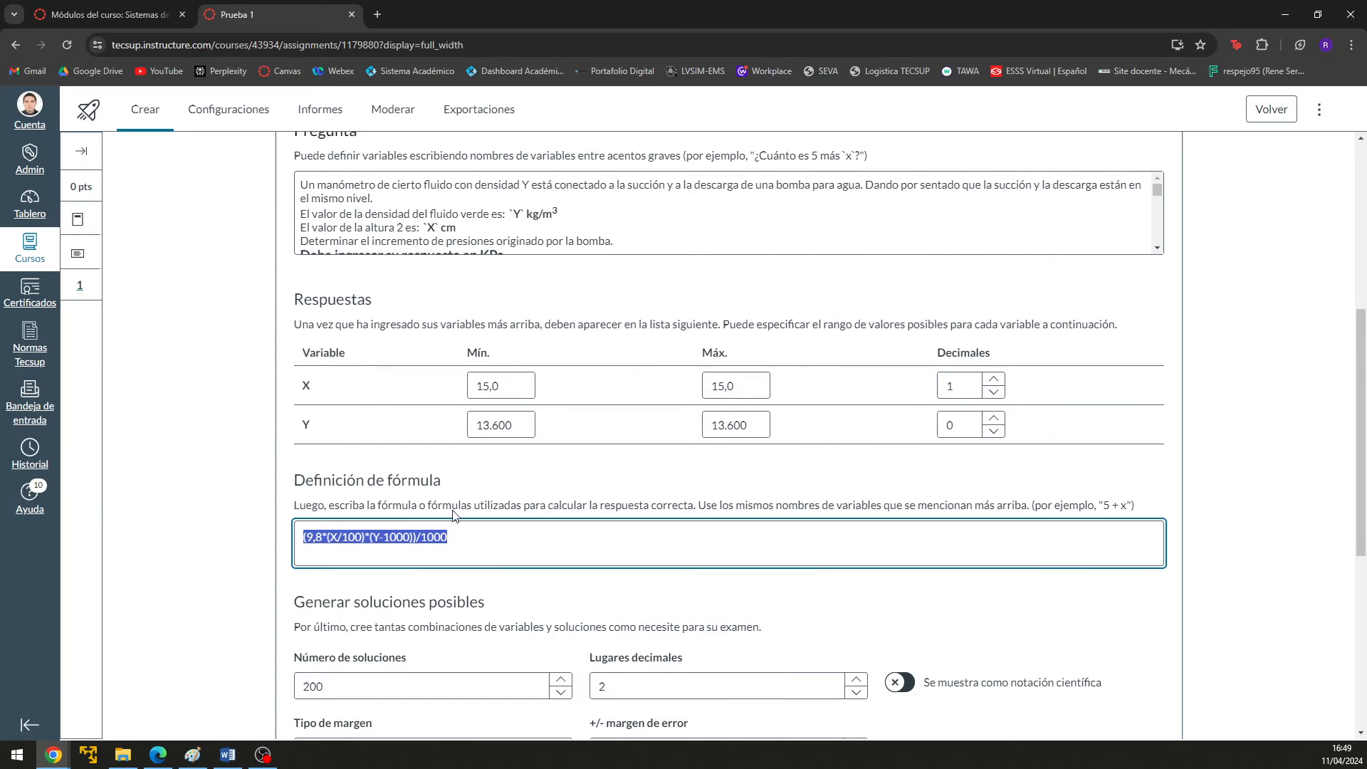
- Set the minimum of X to 10,0 and the range of Y to 13.000–14.000, and generate the 200 solutions again
click(512, 385)
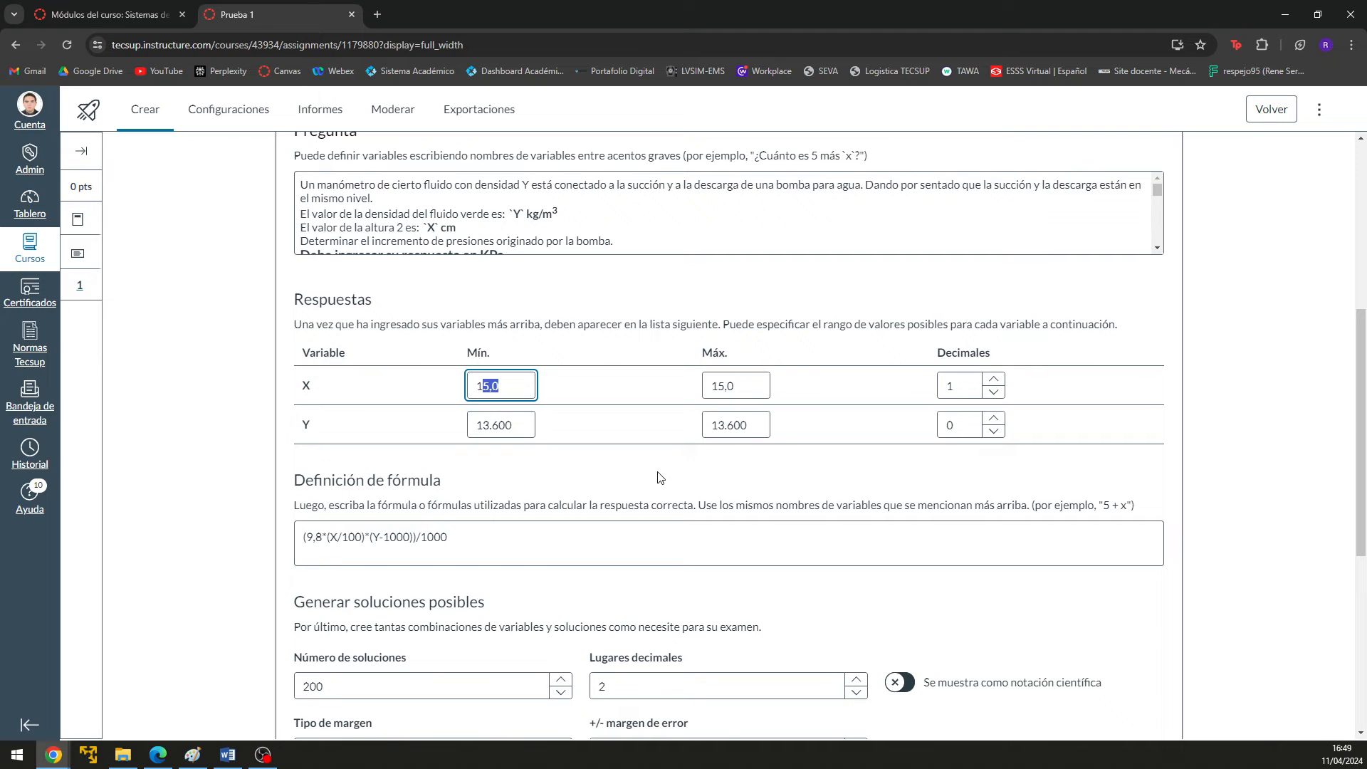
click(621, 399)
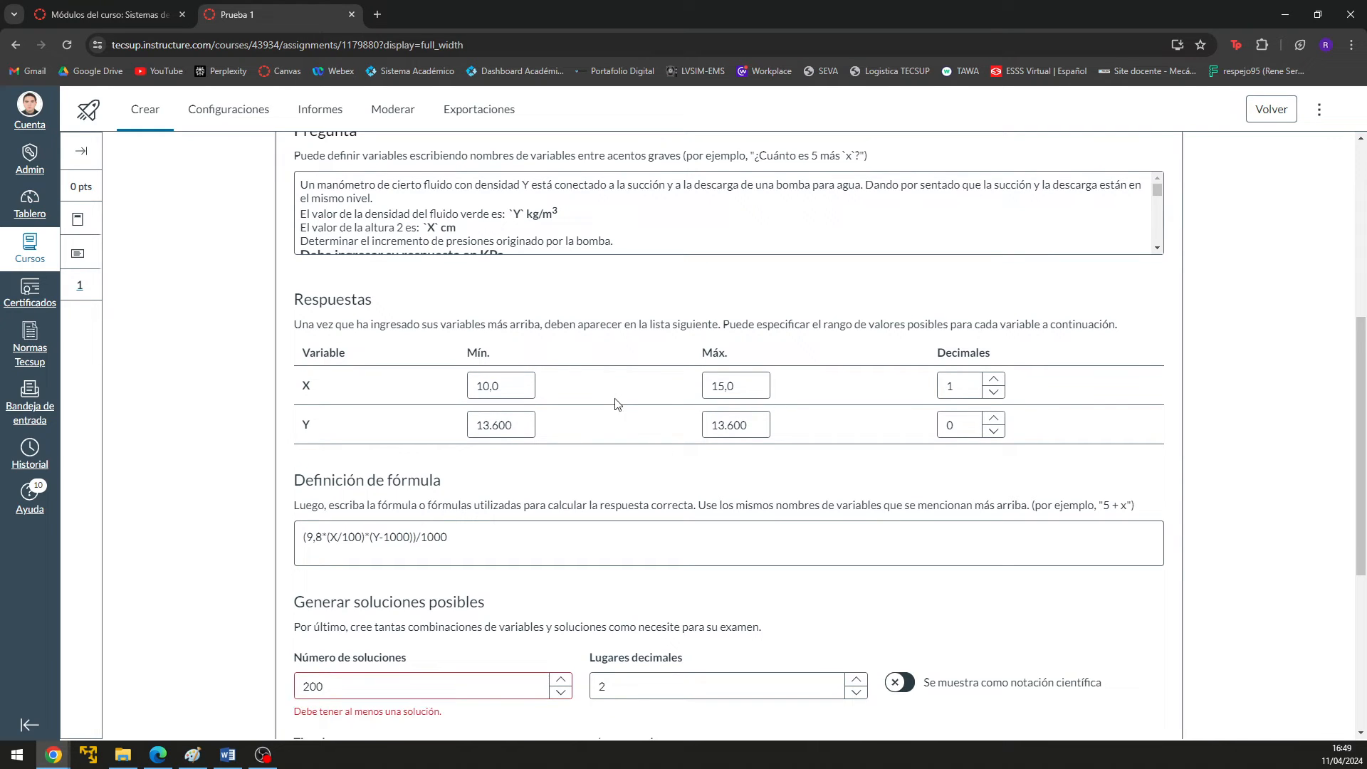
drag(520, 423, 480, 420)
text(8)
drag(747, 425, 721, 425)
text(4000)
click(732, 482)
scroll(887, 467, down, 3)
click(322, 602)
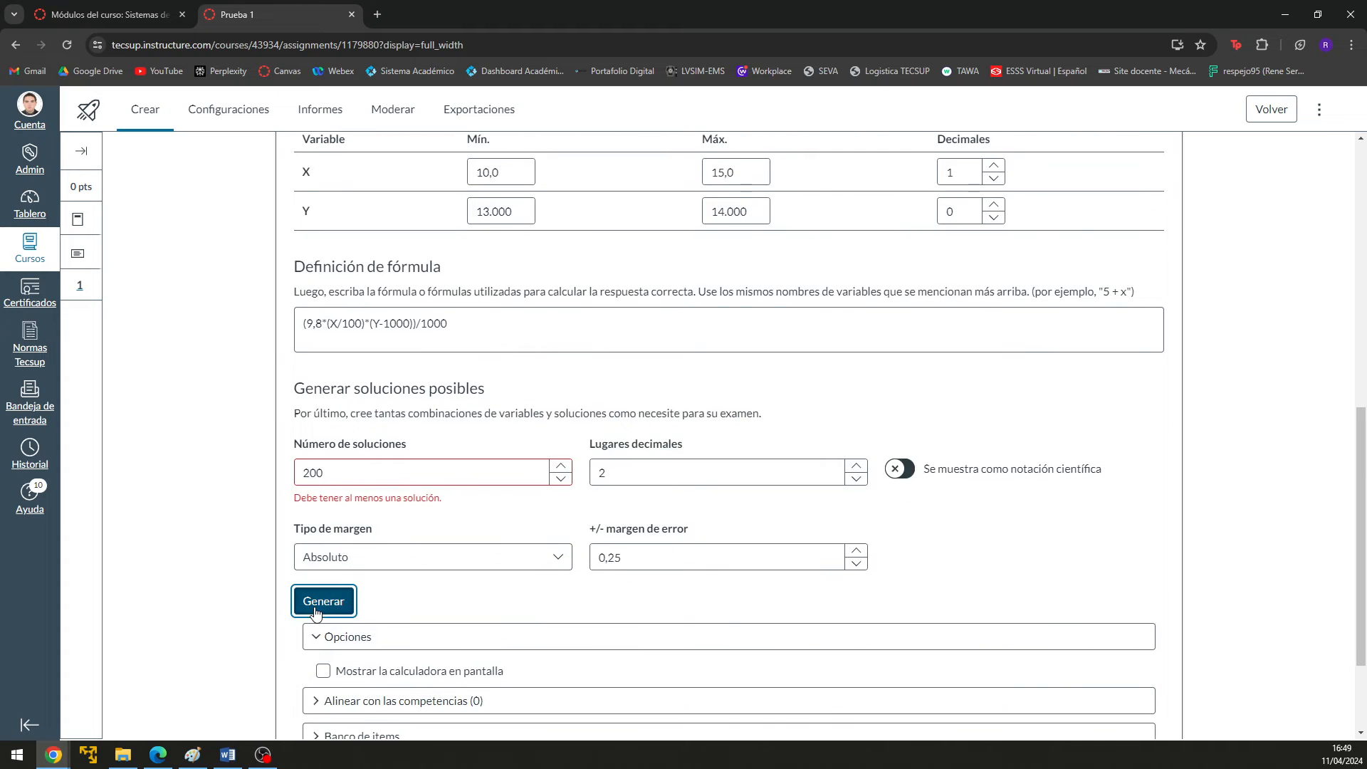
- Examine the generated table of X, Y and result combinations with their error margins from beginning to end
scroll(384, 525, down, 15)
scroll(391, 505, down, 15)
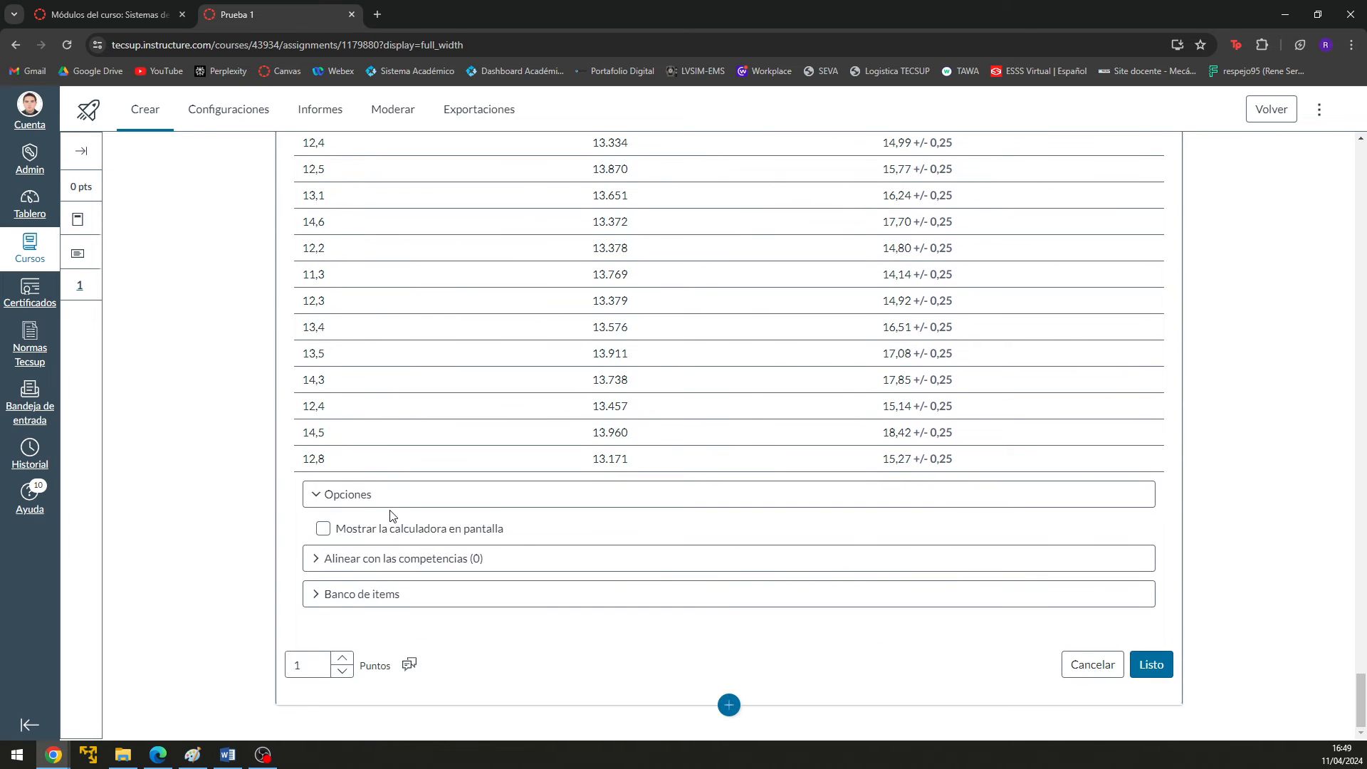
drag(1361, 701, 1314, 245)
scroll(1315, 246, down, 3)
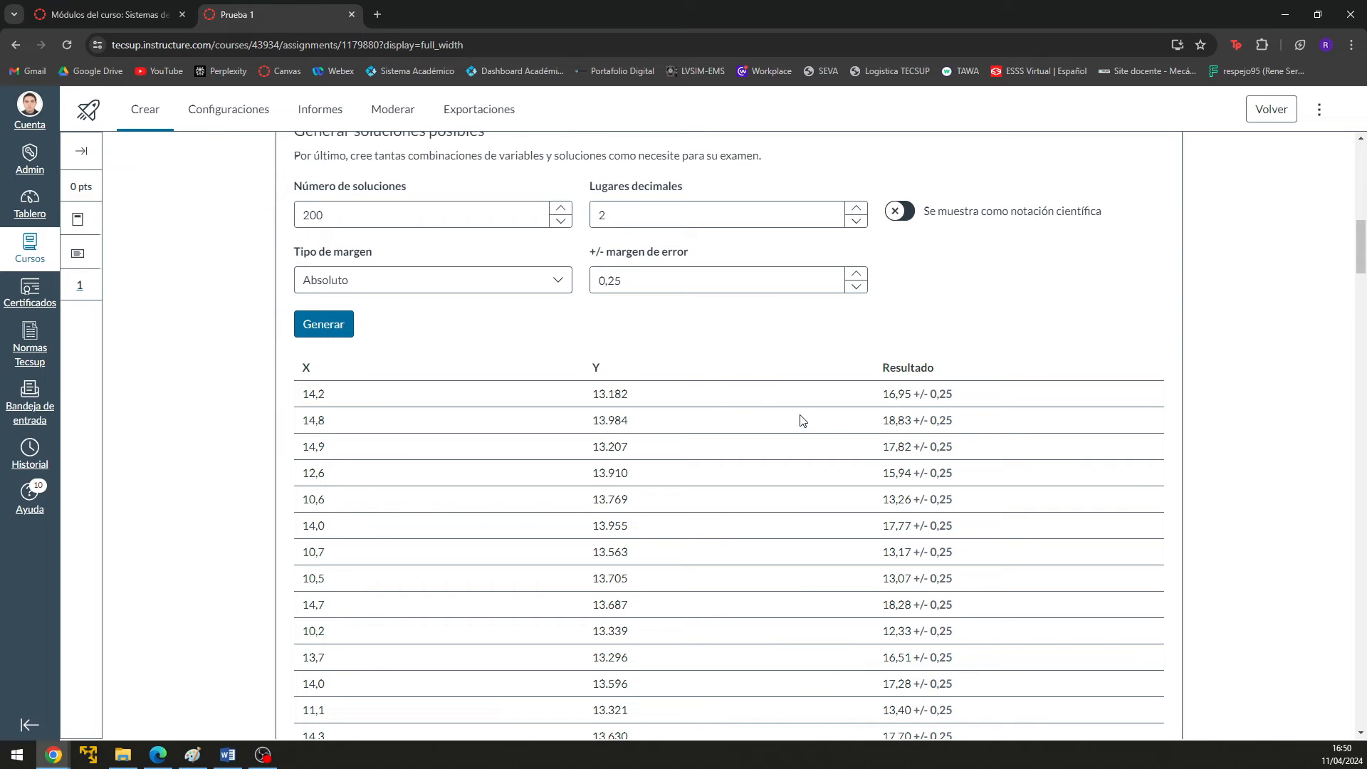
mouse_move(650, 397)
mouse_down()
mouse_move(299, 421)
mouse_move(286, 401)
mouse_move(315, 387)
mouse_move(650, 419)
mouse_up()
click(320, 425)
drag(883, 421, 955, 432)
scroll(883, 403, down, 4)
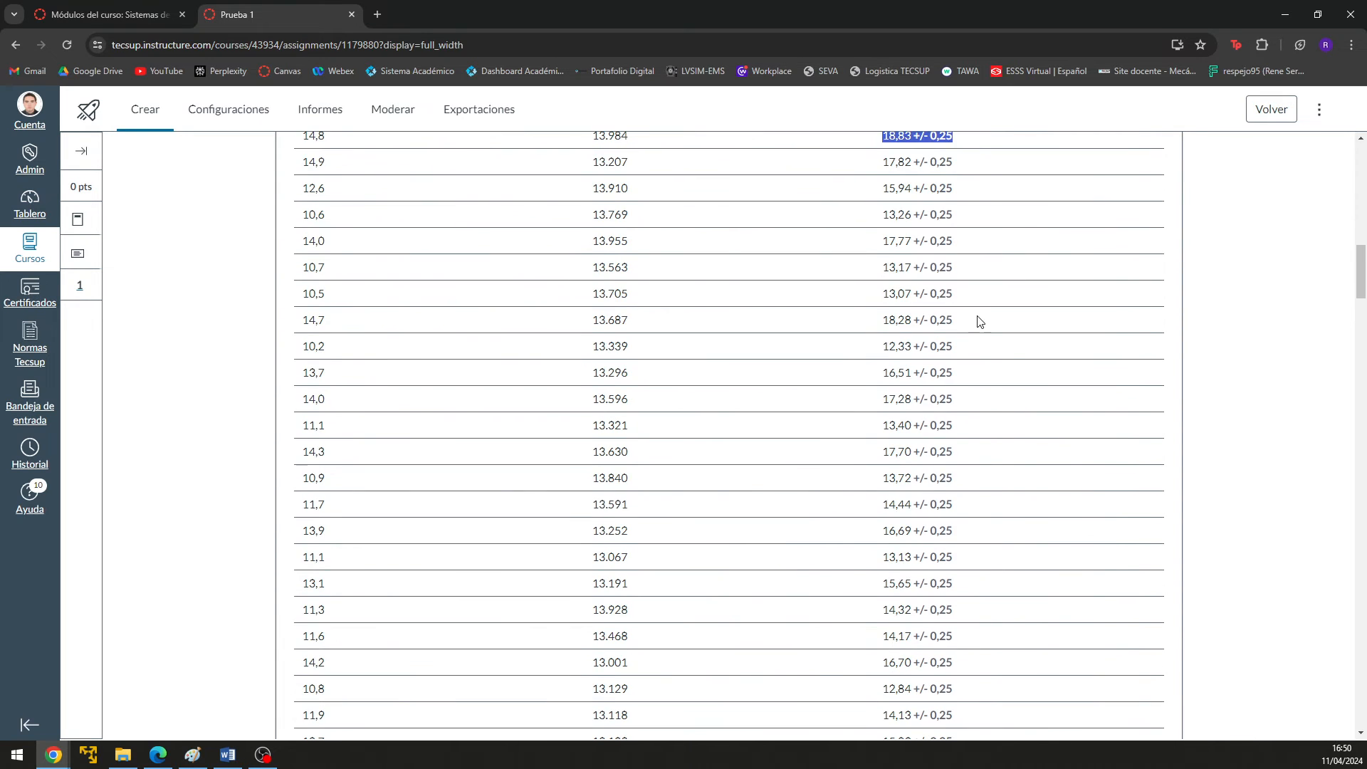
scroll(986, 338, down, 10)
scroll(958, 428, down, 15)
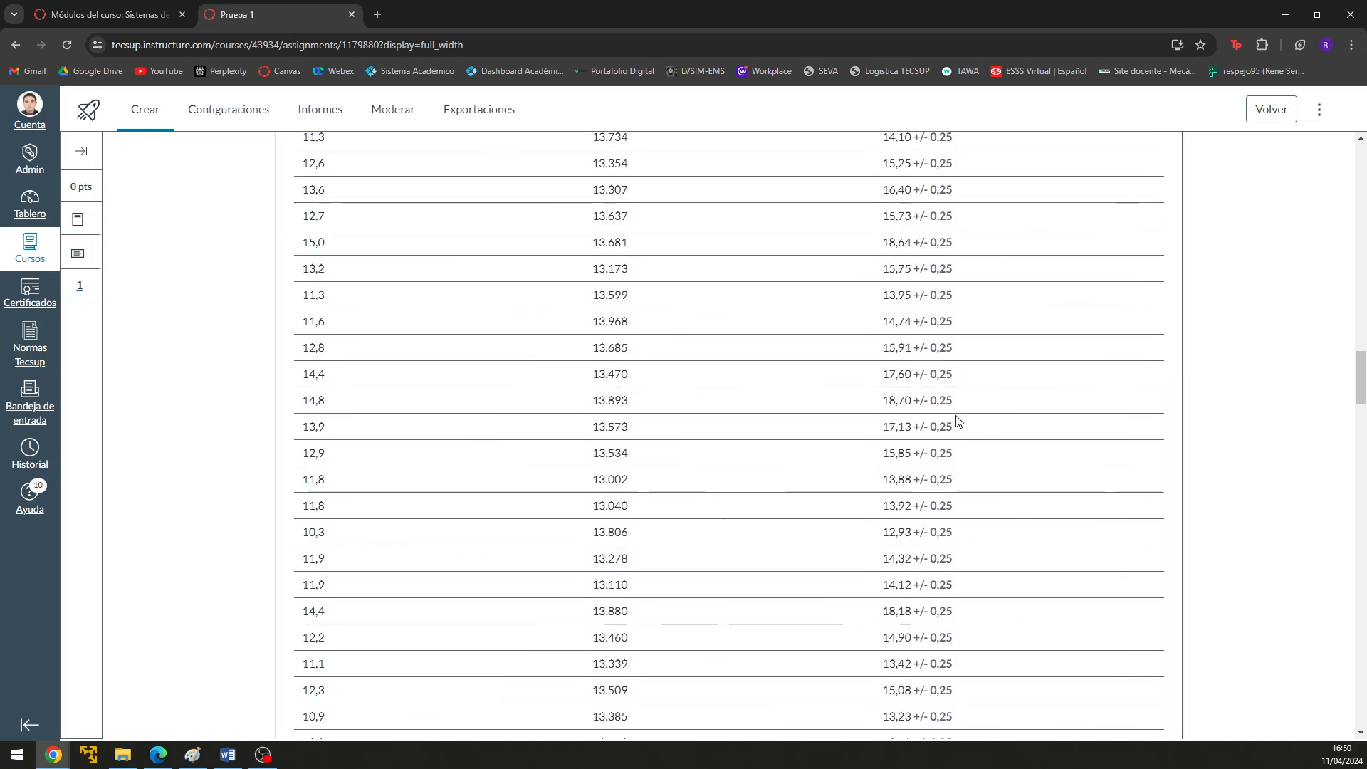
scroll(965, 403, down, 12)
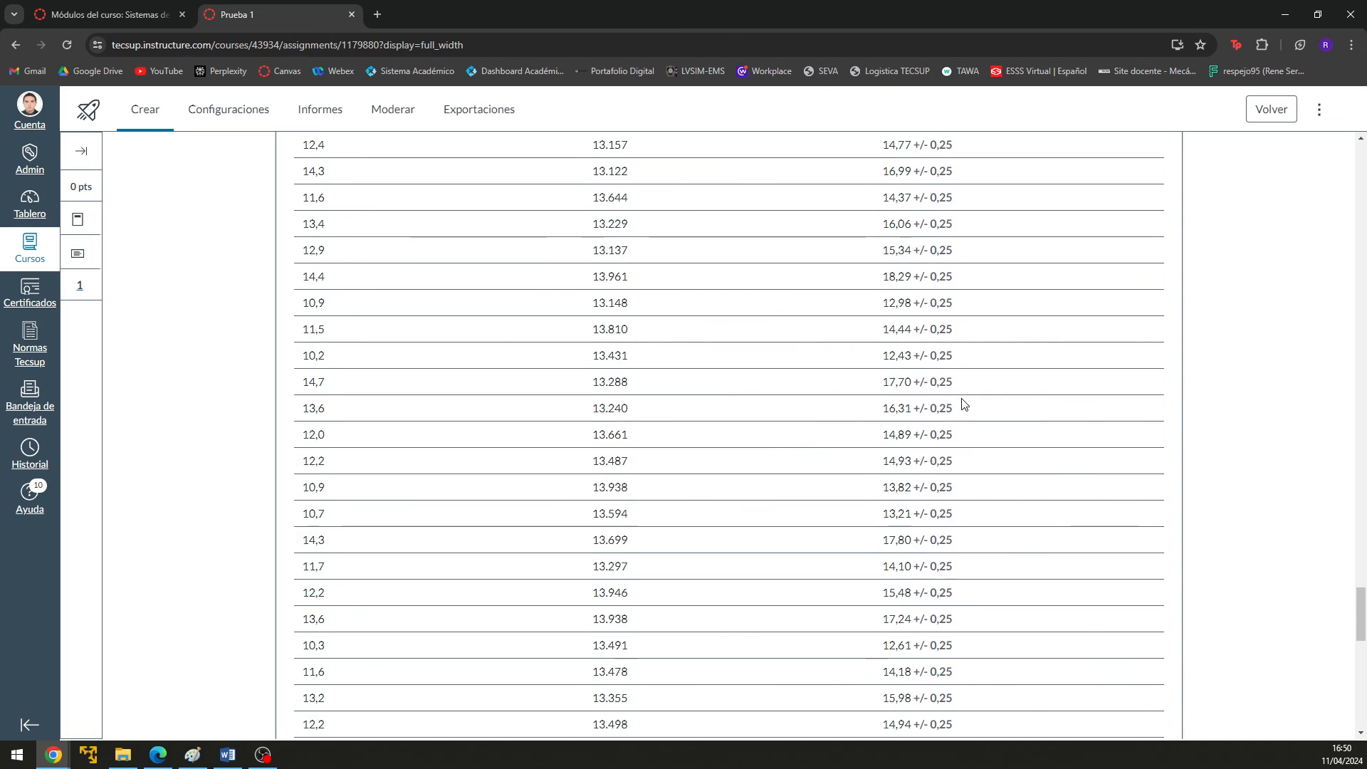
scroll(980, 424, up, 9)
scroll(982, 421, up, 20)
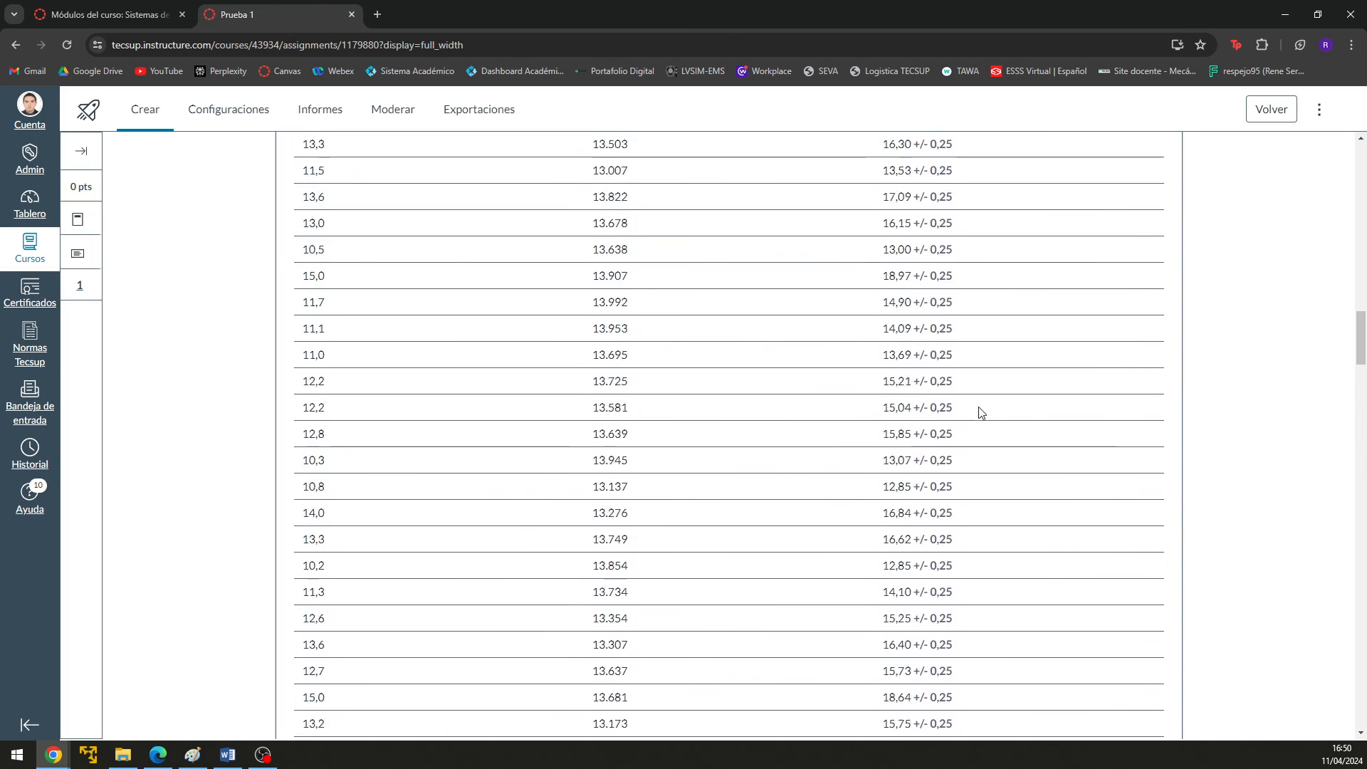
scroll(772, 504, up, 3)
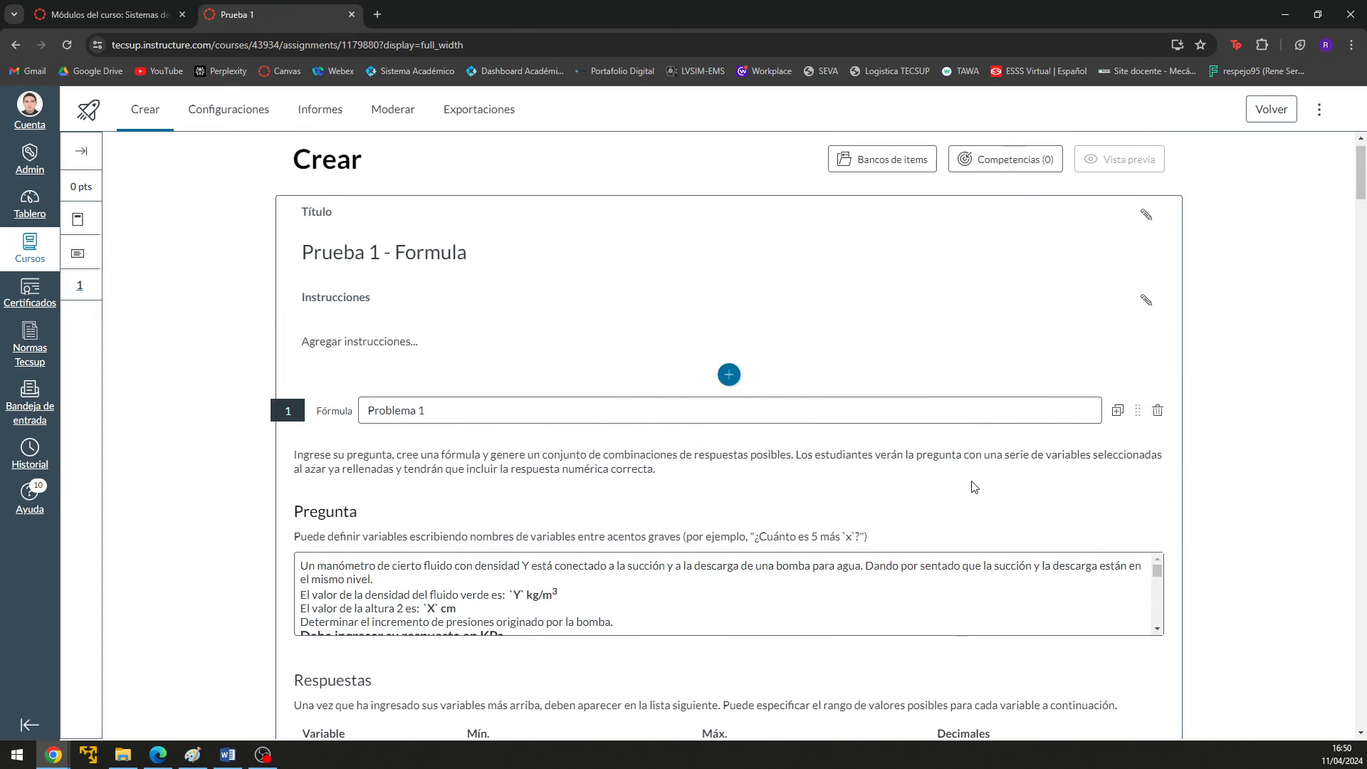
- Review the question text with its manometer image, the variable ranges and the formula definition
scroll(805, 601, down, 5)
scroll(683, 604, down, 2)
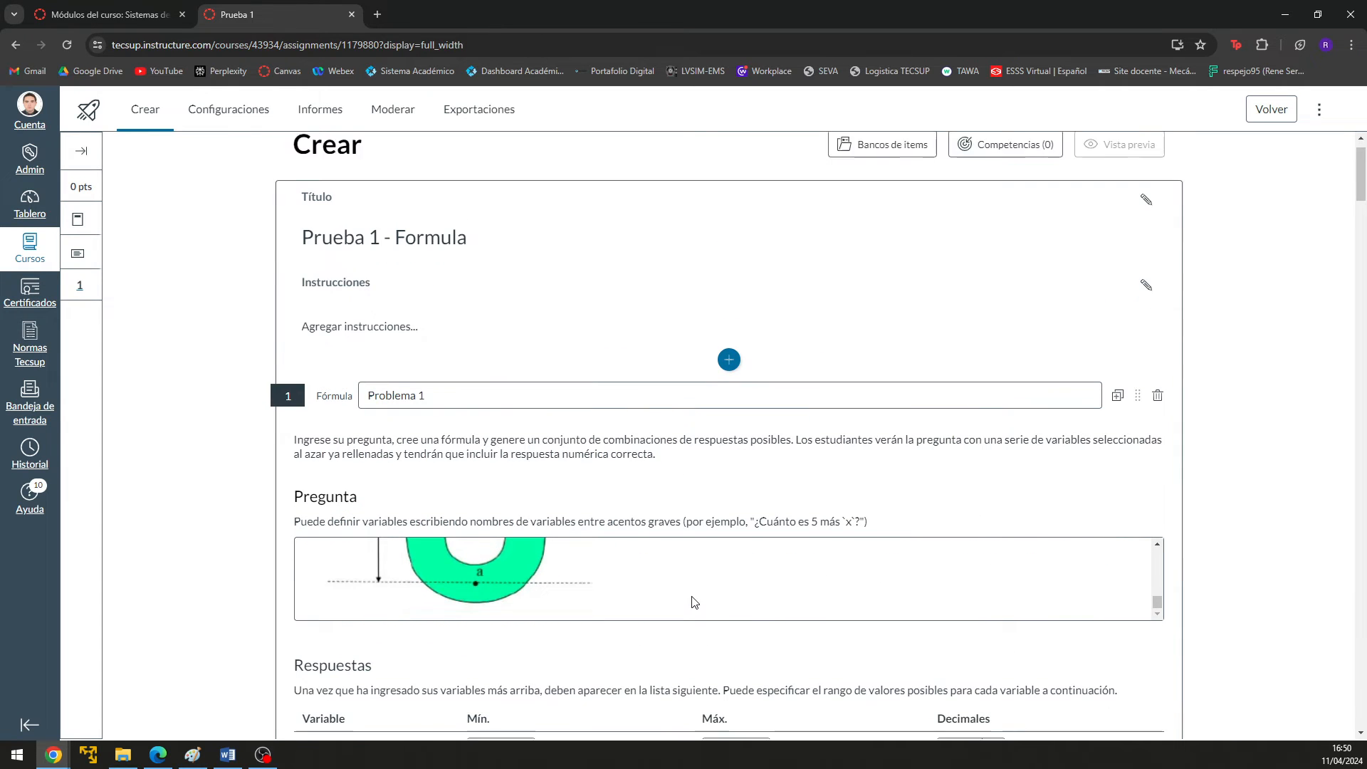
scroll(625, 531, up, 2)
scroll(626, 546, up, 4)
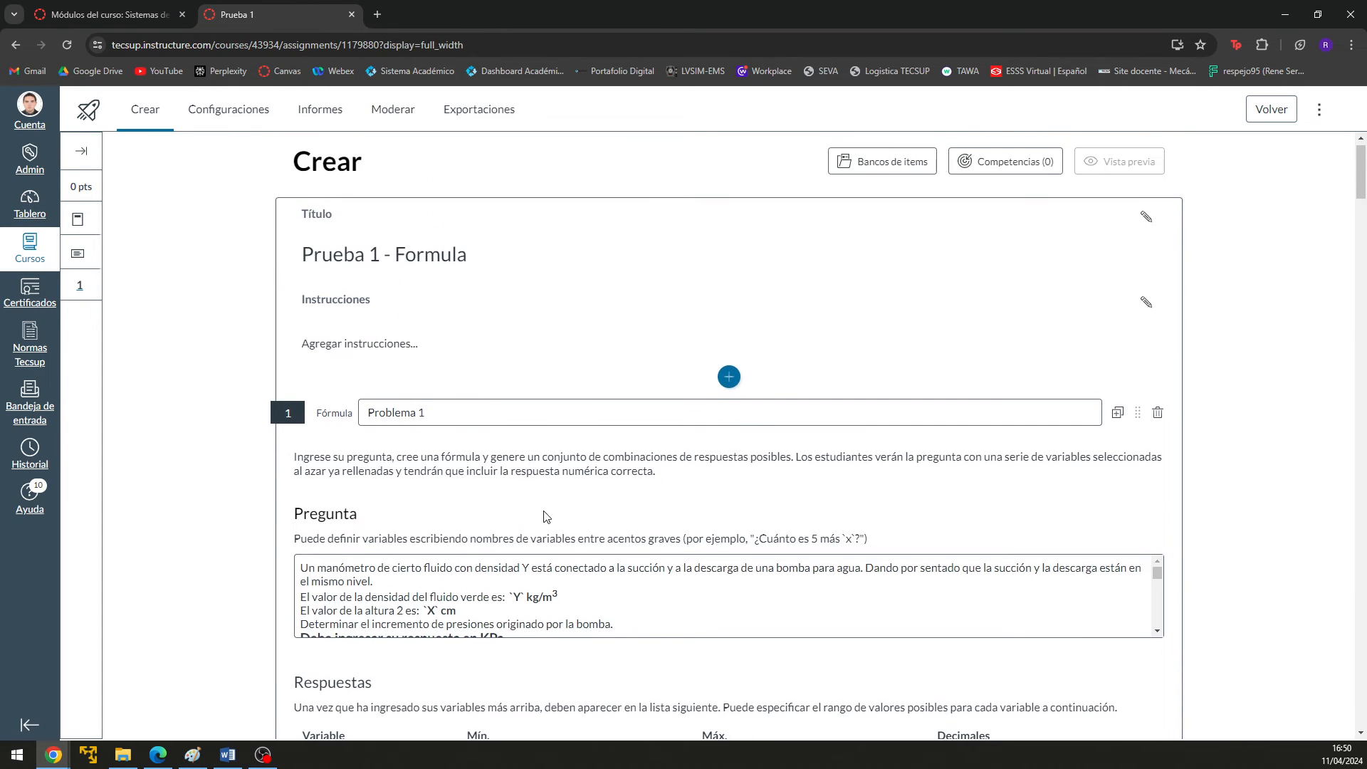
scroll(264, 547, down, 2)
scroll(326, 556, down, 2)
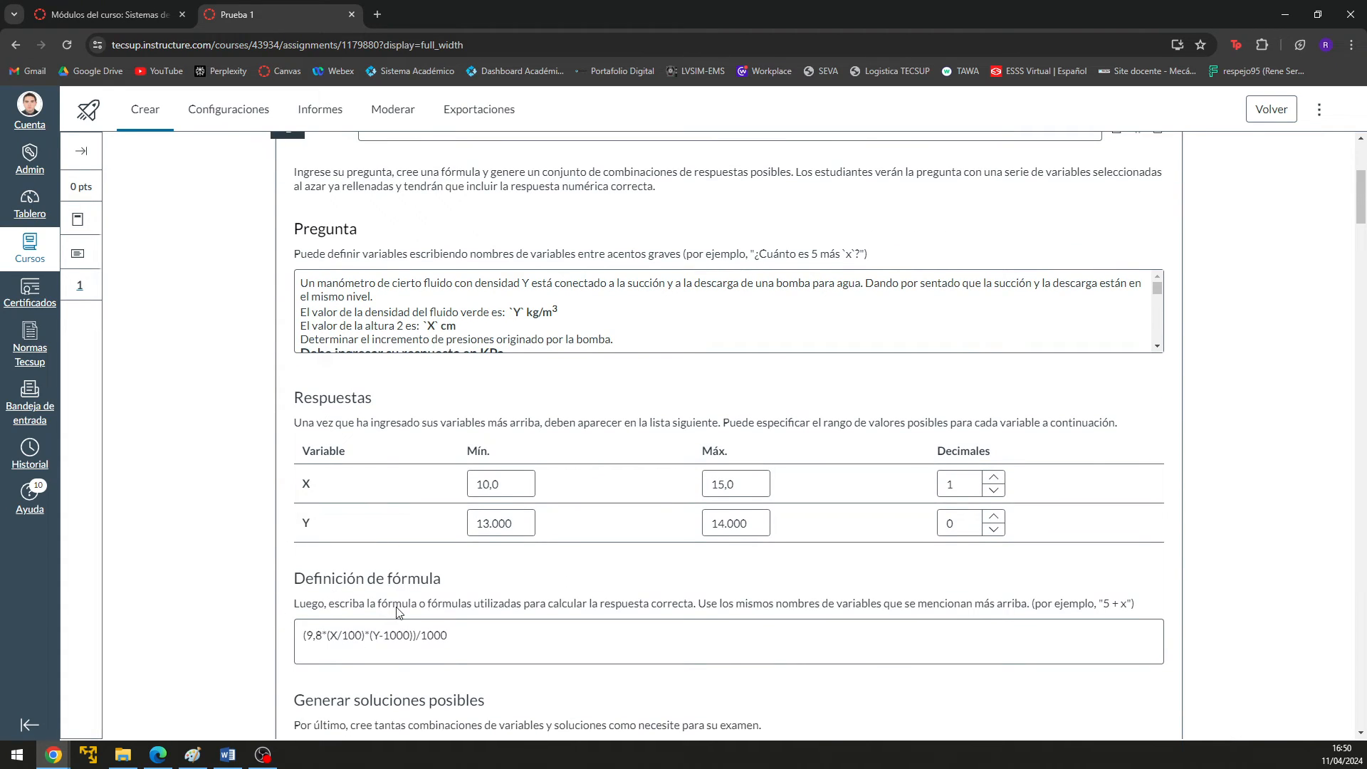
scroll(609, 320, down, 3)
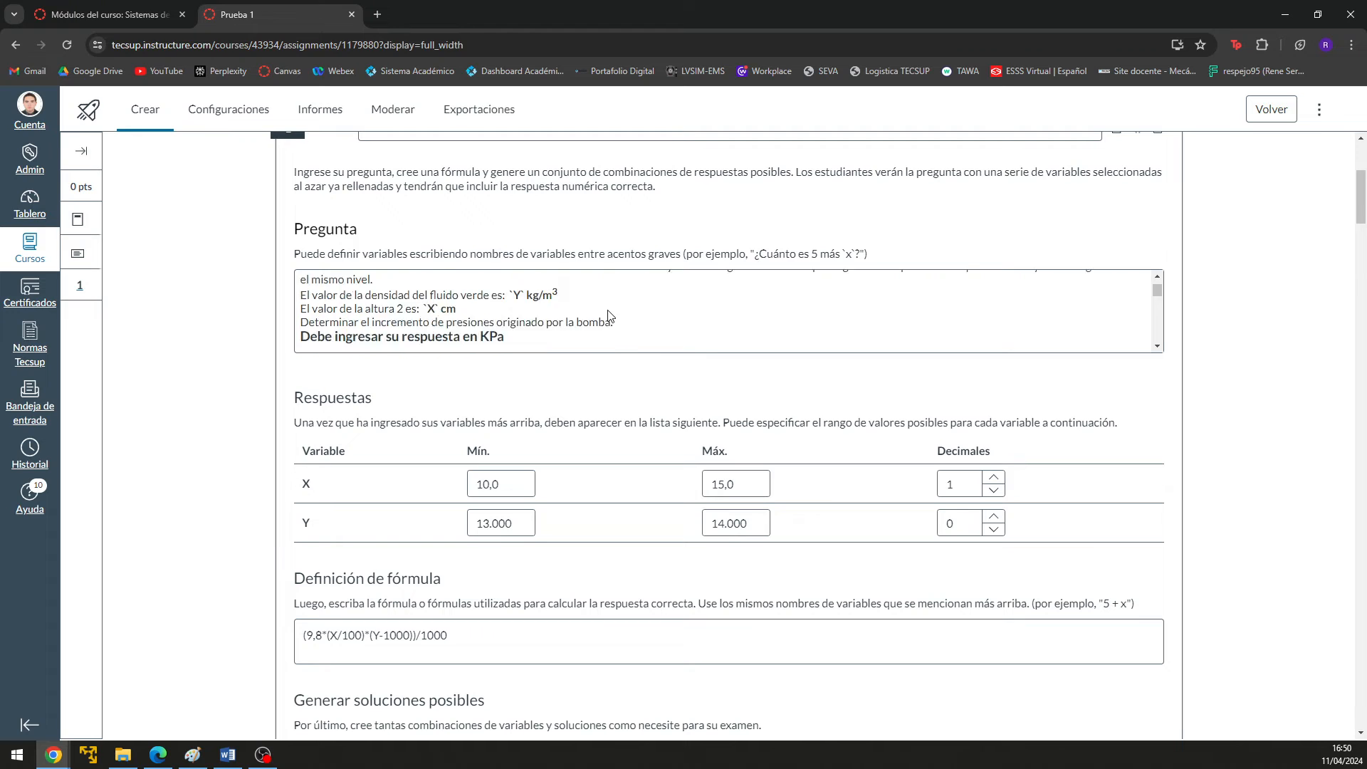
scroll(609, 322, up, 3)
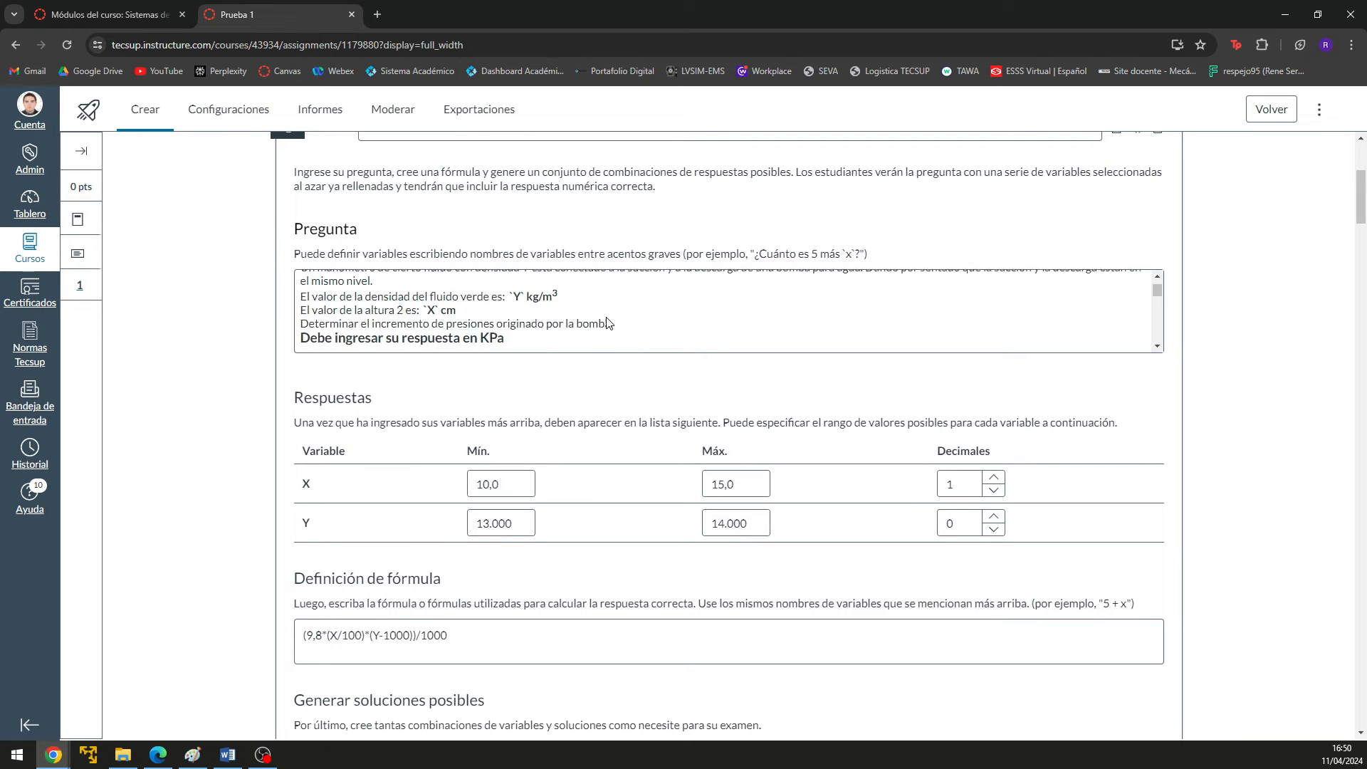
click(732, 339)
scroll(650, 377, down, 3)
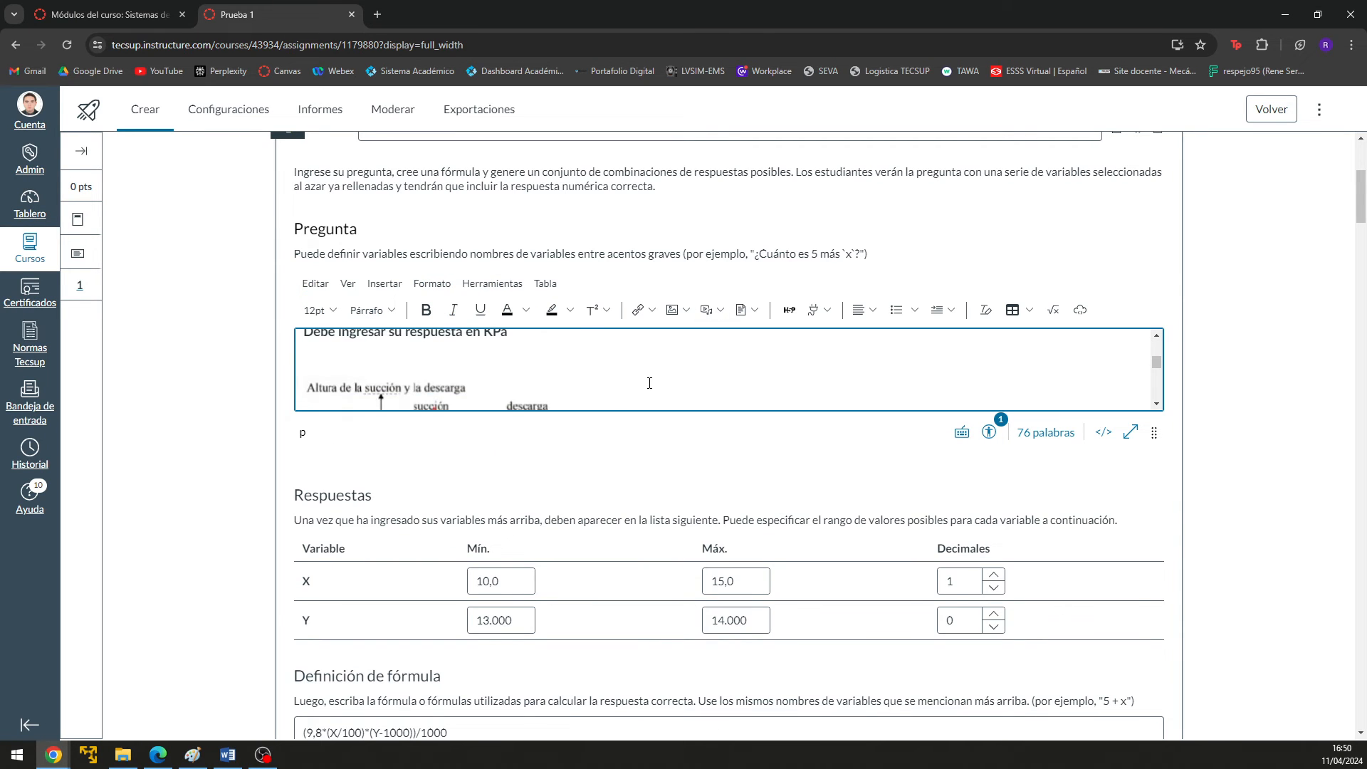
- Show the on-screen calculator as Calculadora científica and enable one question at a time
scroll(1239, 427, down, 20)
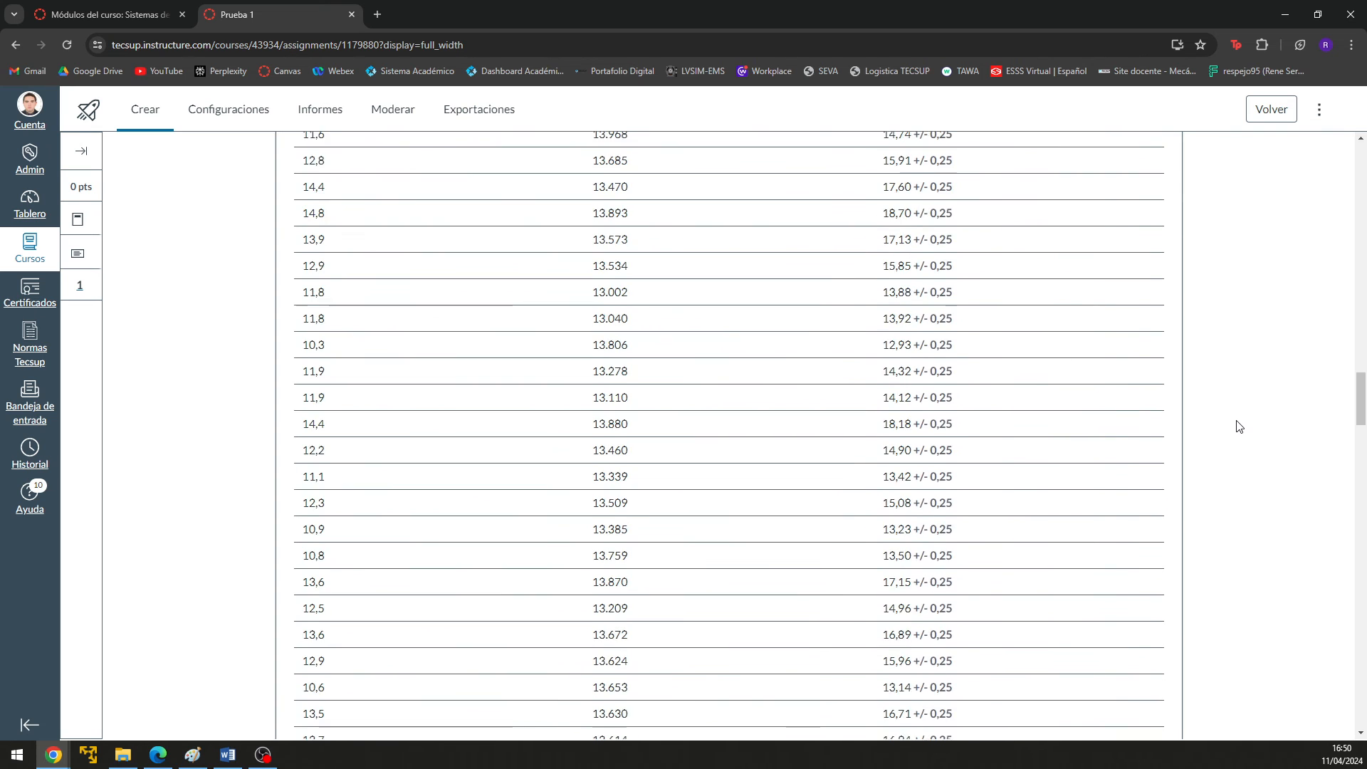
scroll(1240, 425, down, 20)
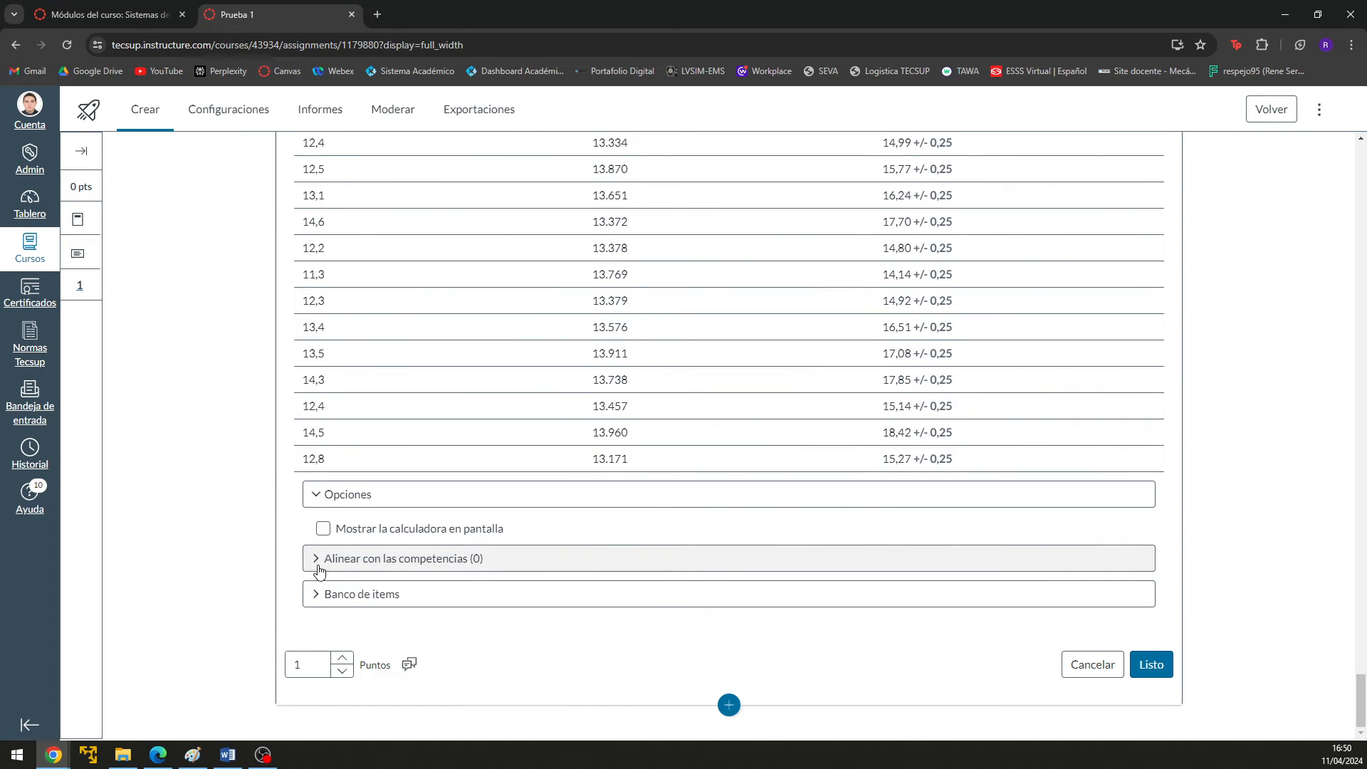
click(323, 528)
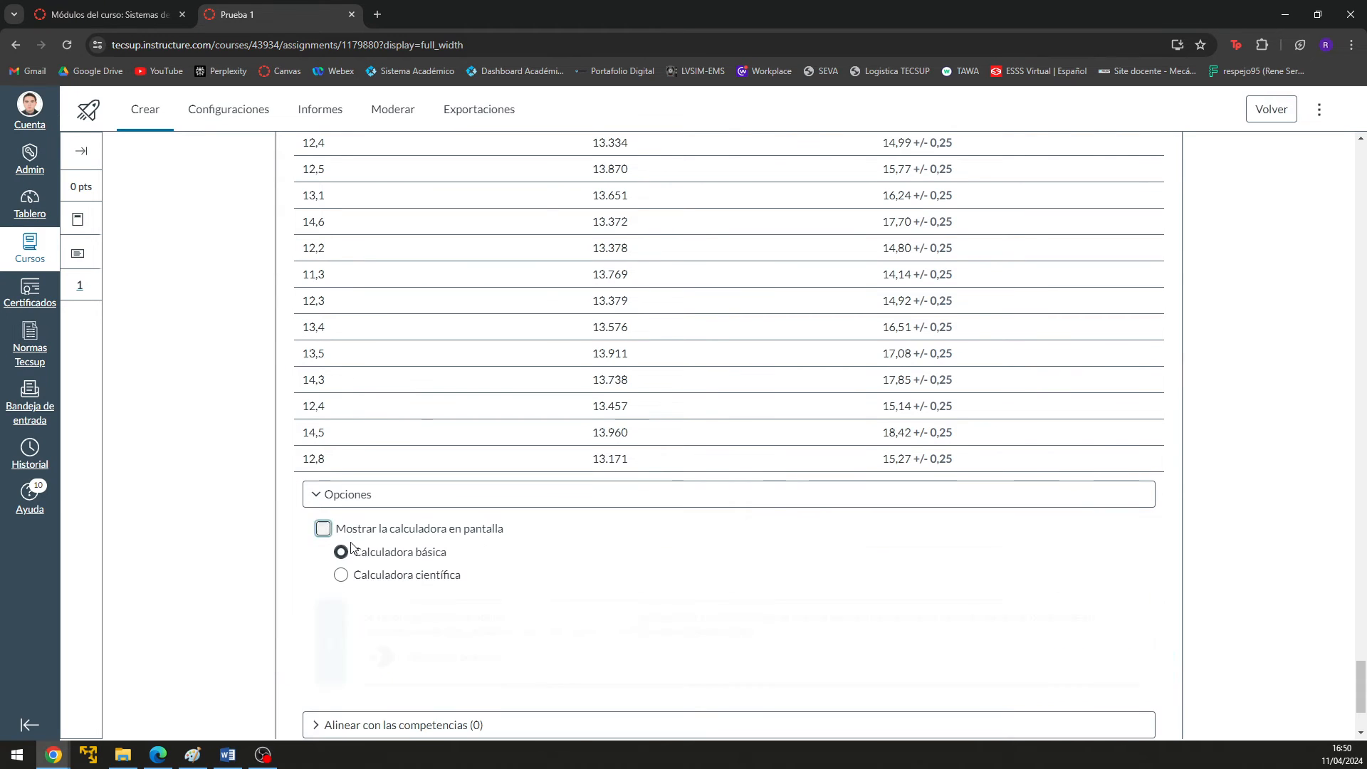
click(341, 576)
scroll(267, 570, down, 2)
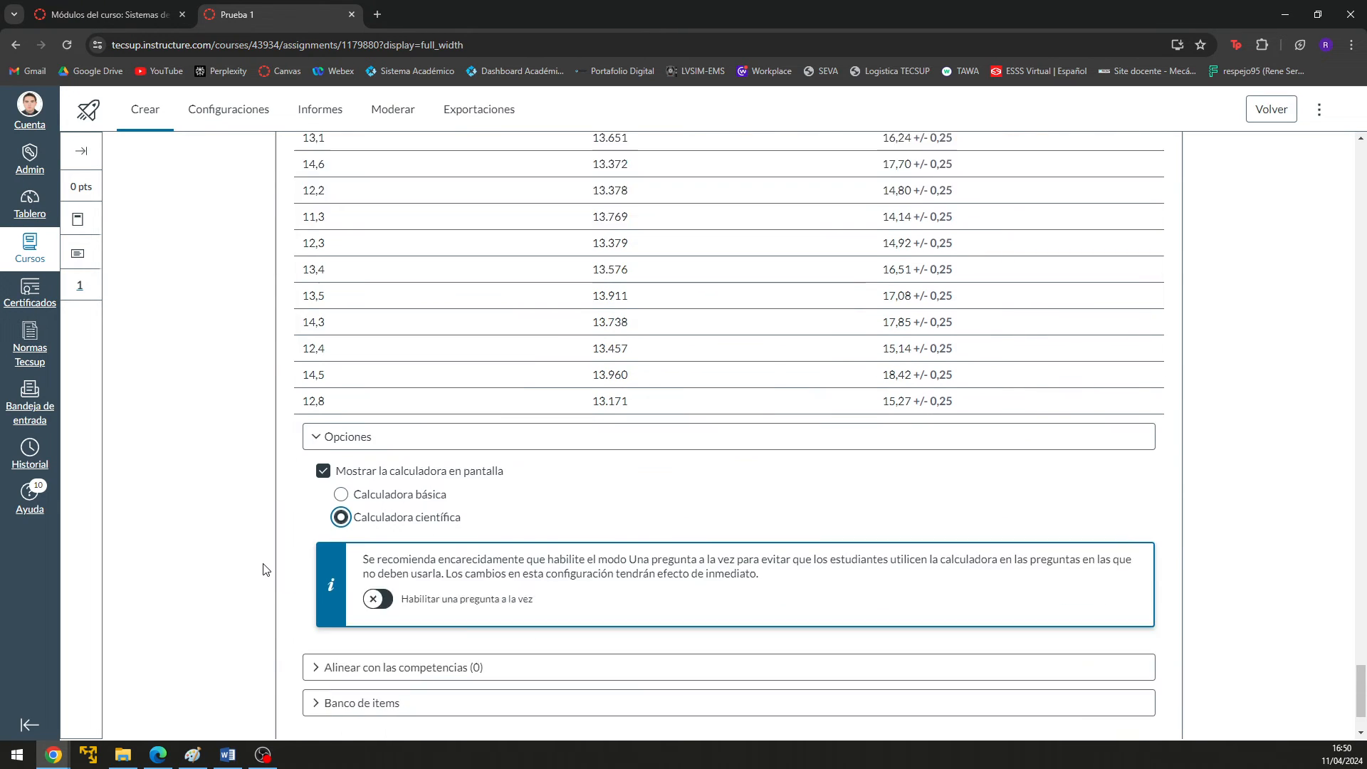
click(389, 516)
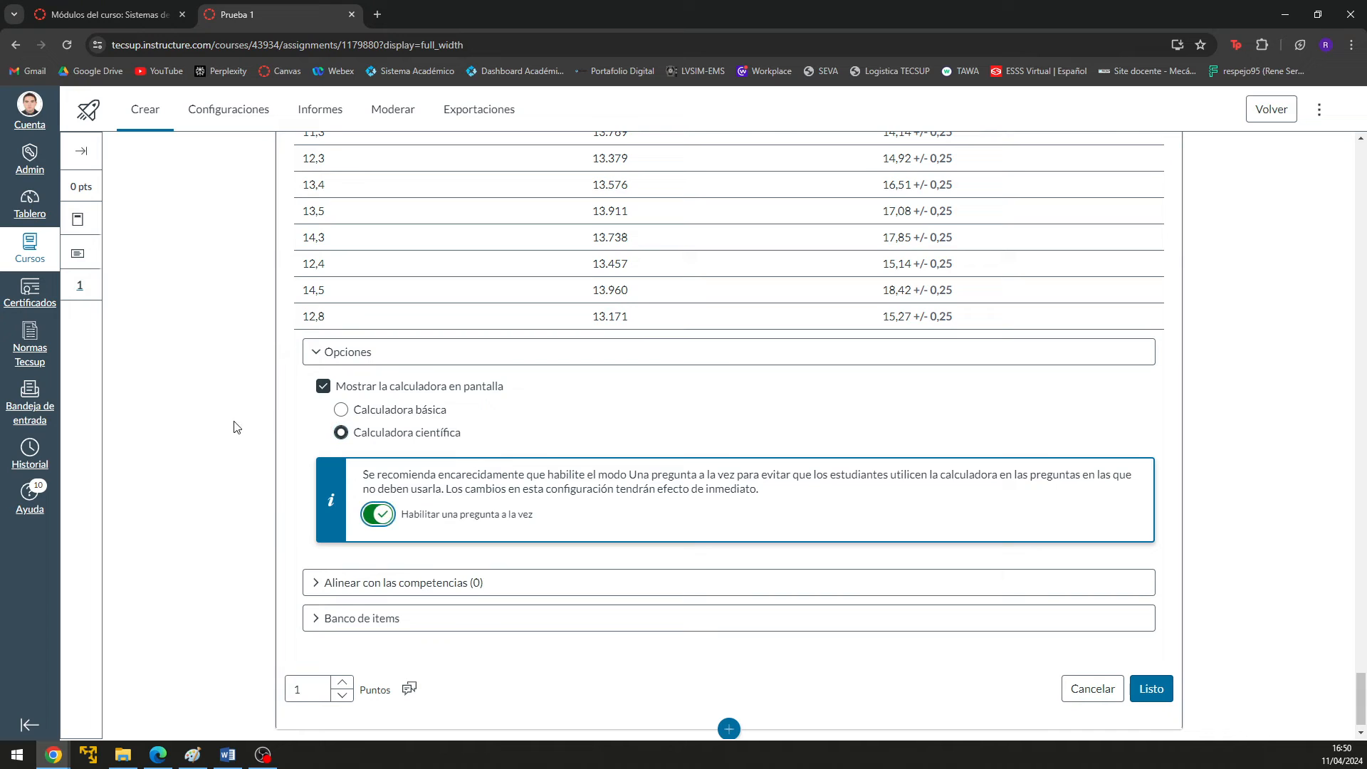
- Set the value of the formula question to 3 points and save the question
click(318, 628)
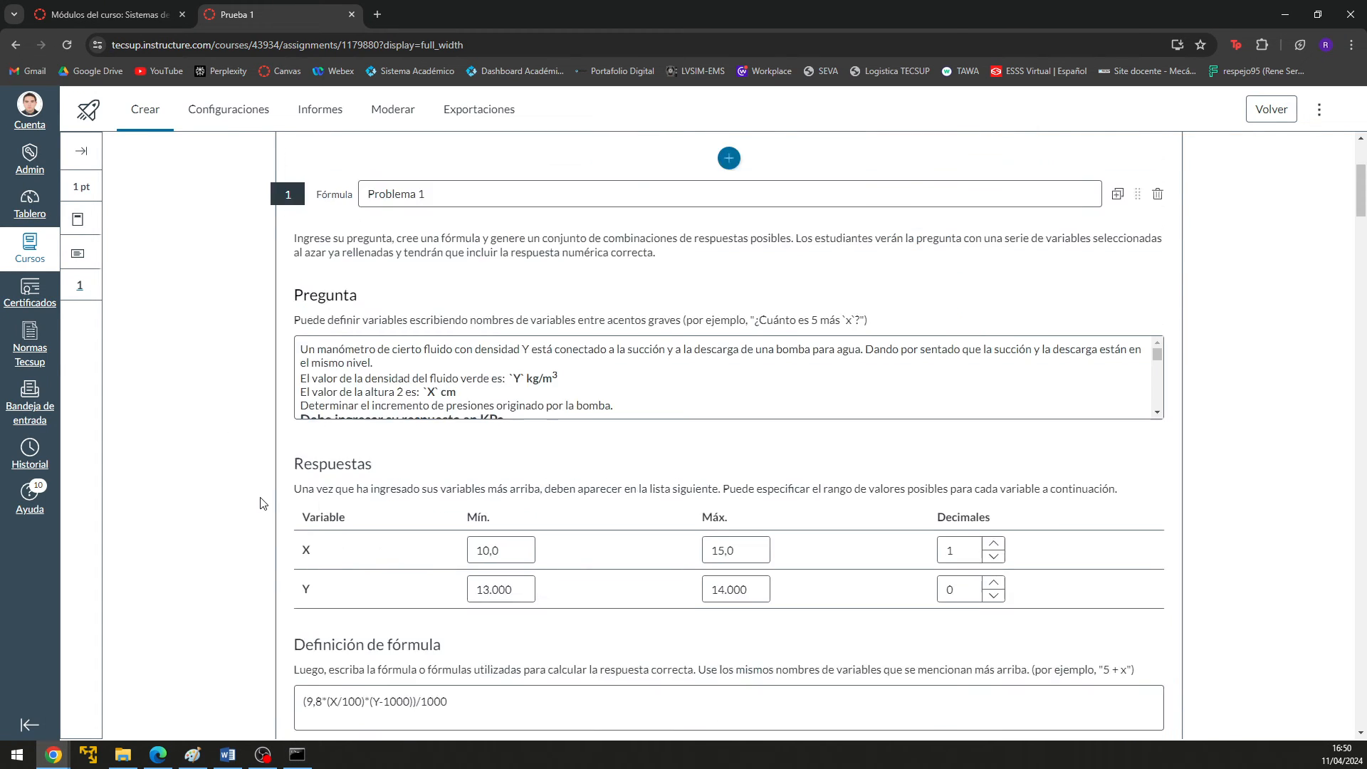
scroll(260, 503, down, 20)
scroll(287, 548, down, 20)
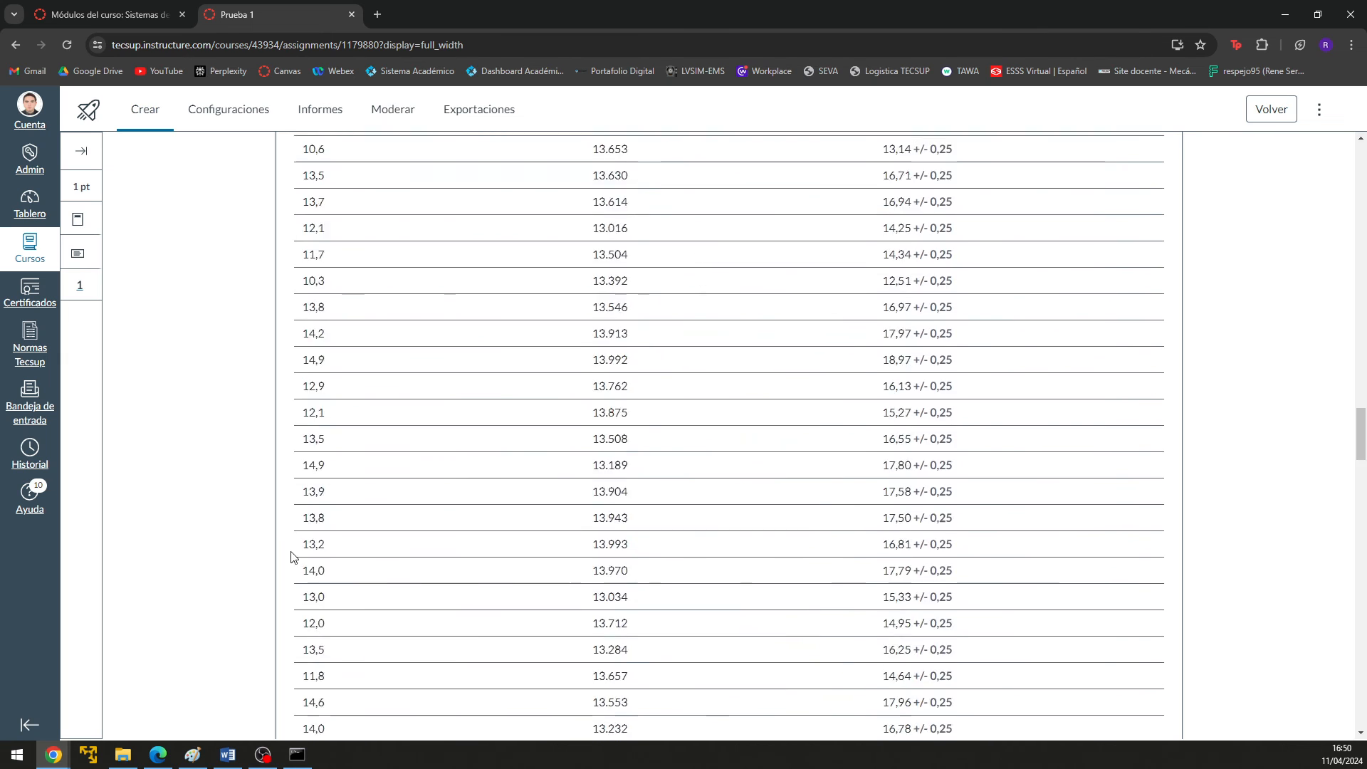
click(296, 663)
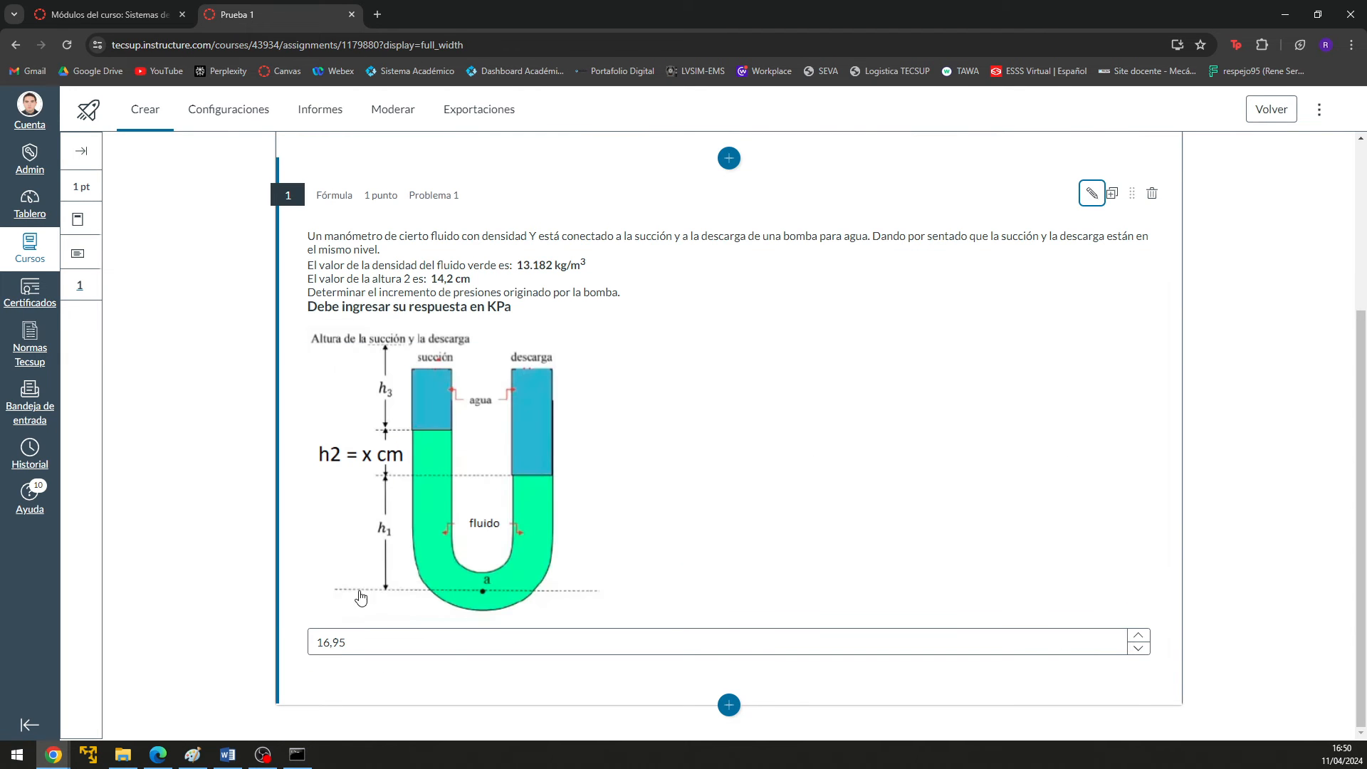
click(677, 533)
scroll(621, 529, down, 20)
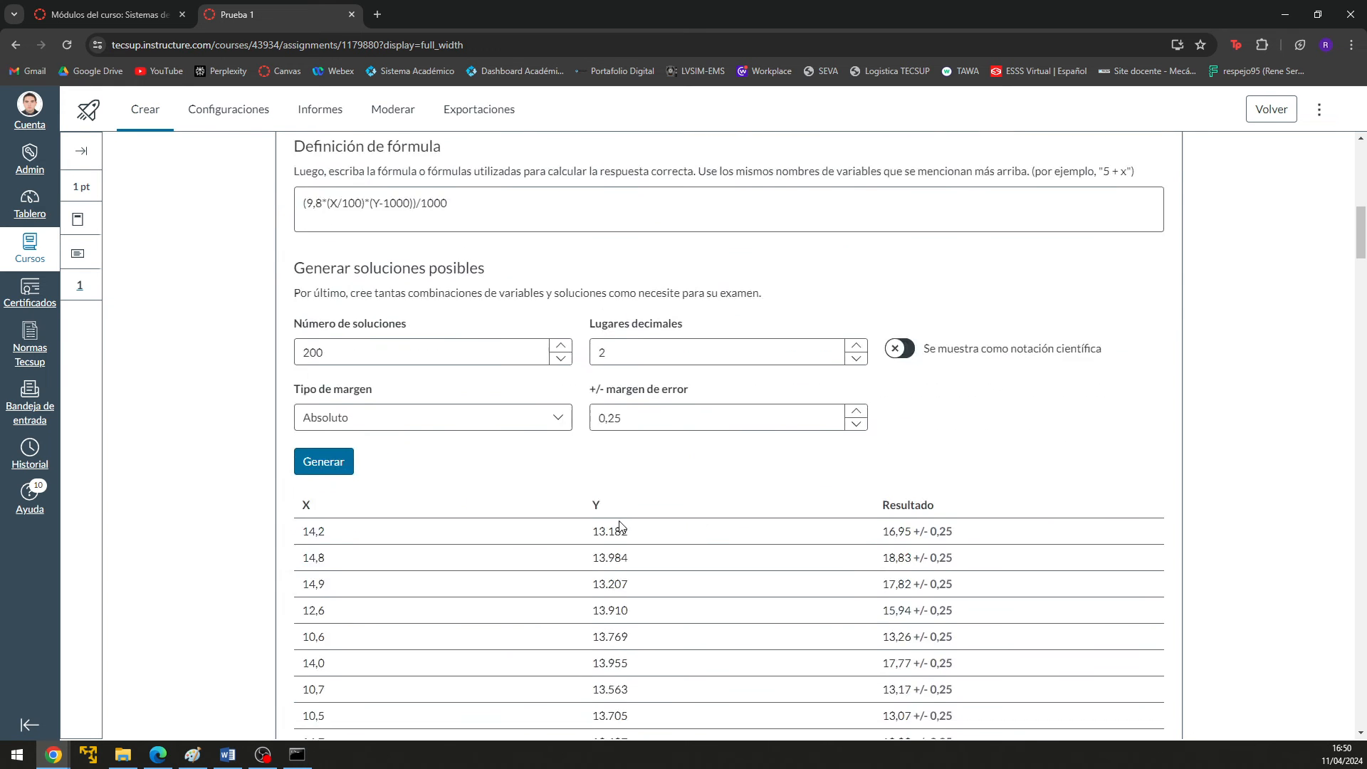
scroll(539, 604, down, 20)
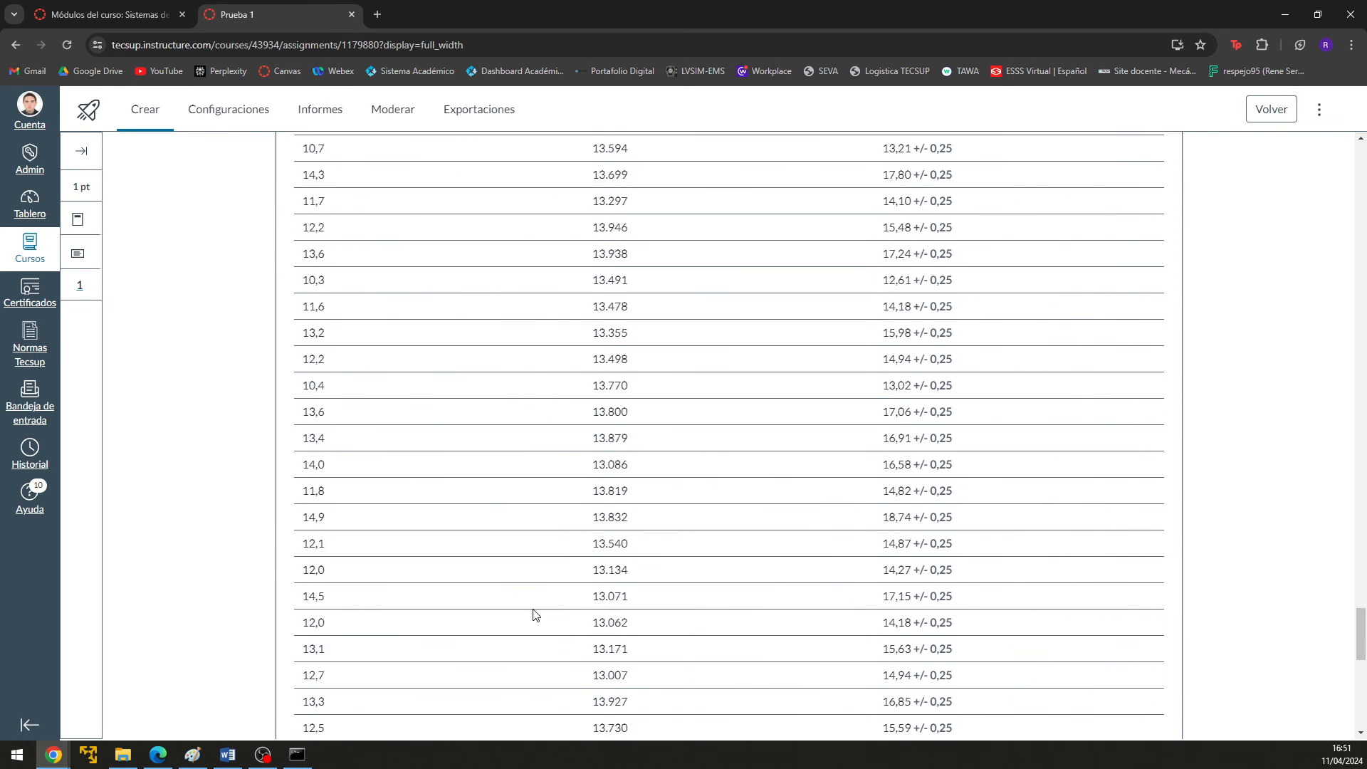
click(308, 663)
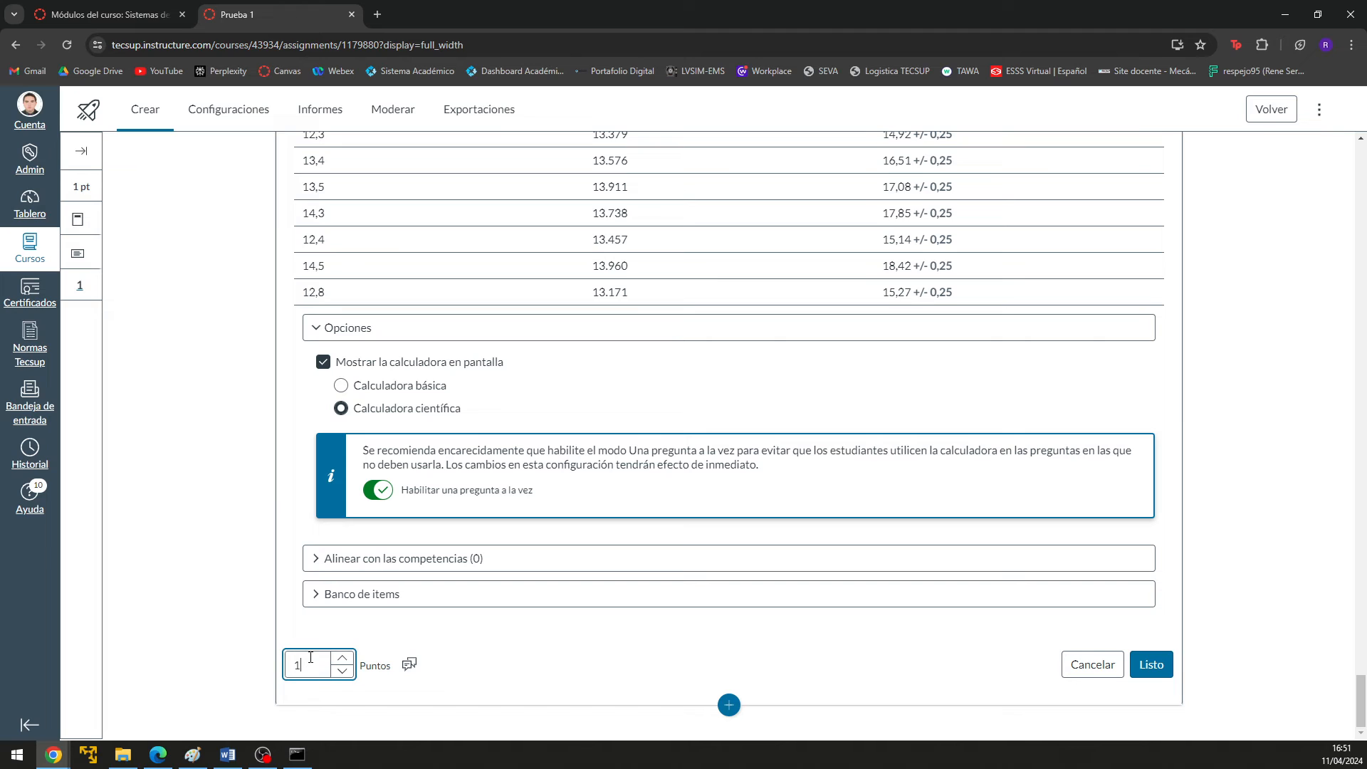
text(3)
click(1152, 663)
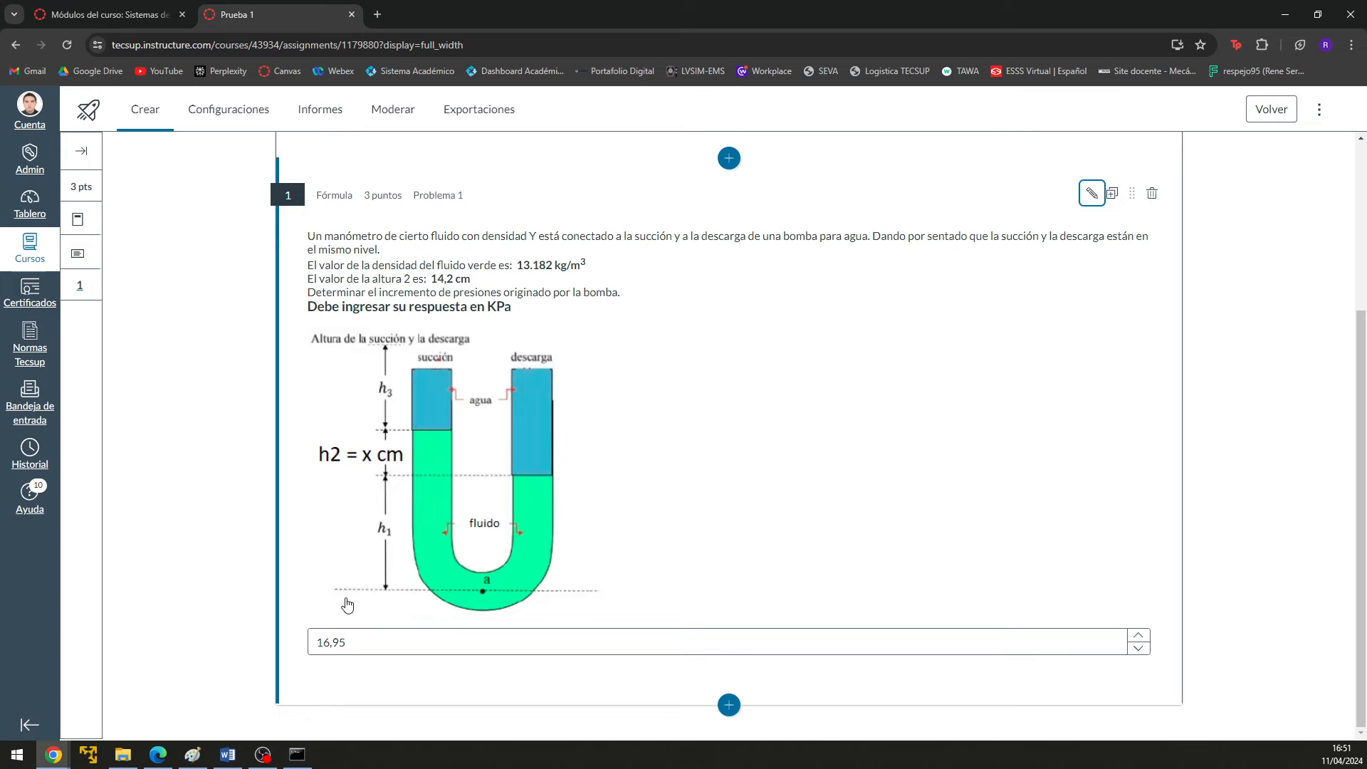
- Reopen the formula question for editing, check its calculator options and point value, and save it again
click(690, 544)
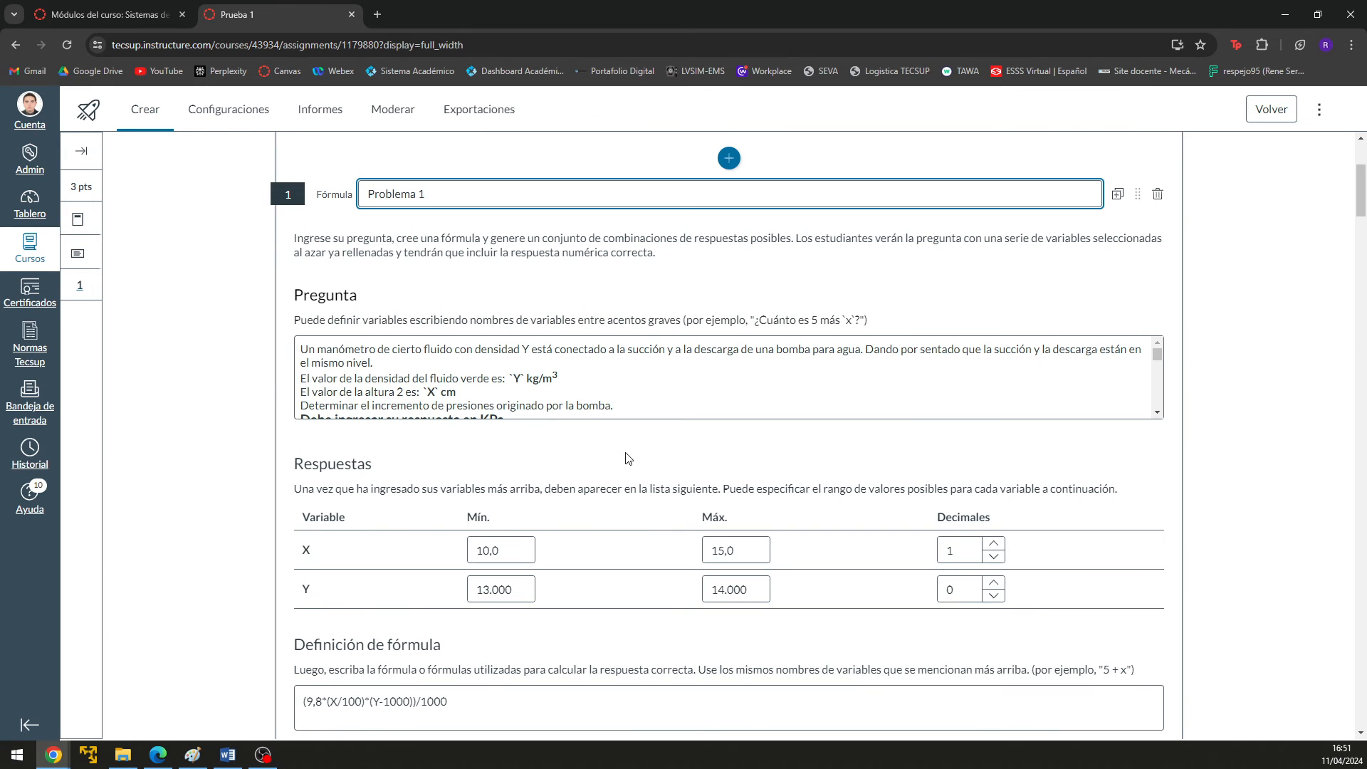
scroll(1139, 566, down, 6)
drag(1362, 215, 1361, 742)
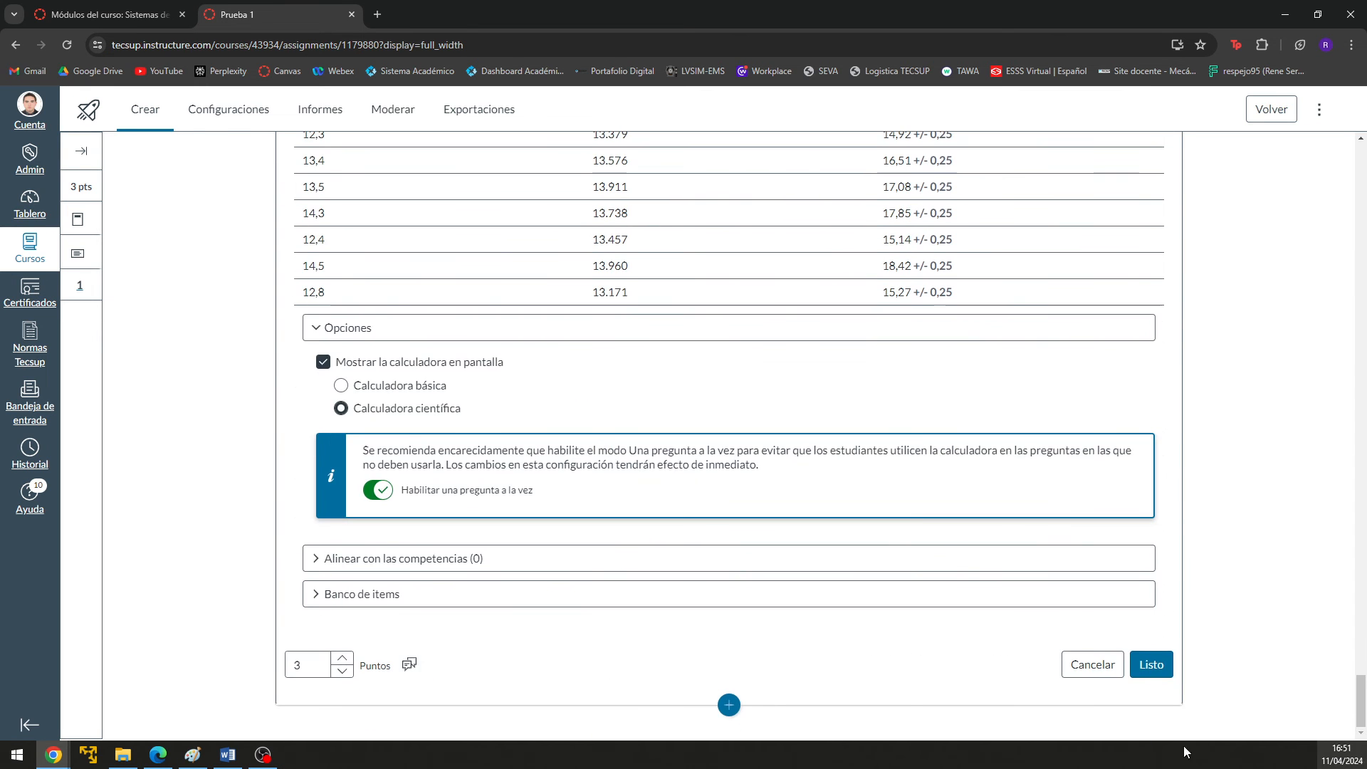
click(1152, 664)
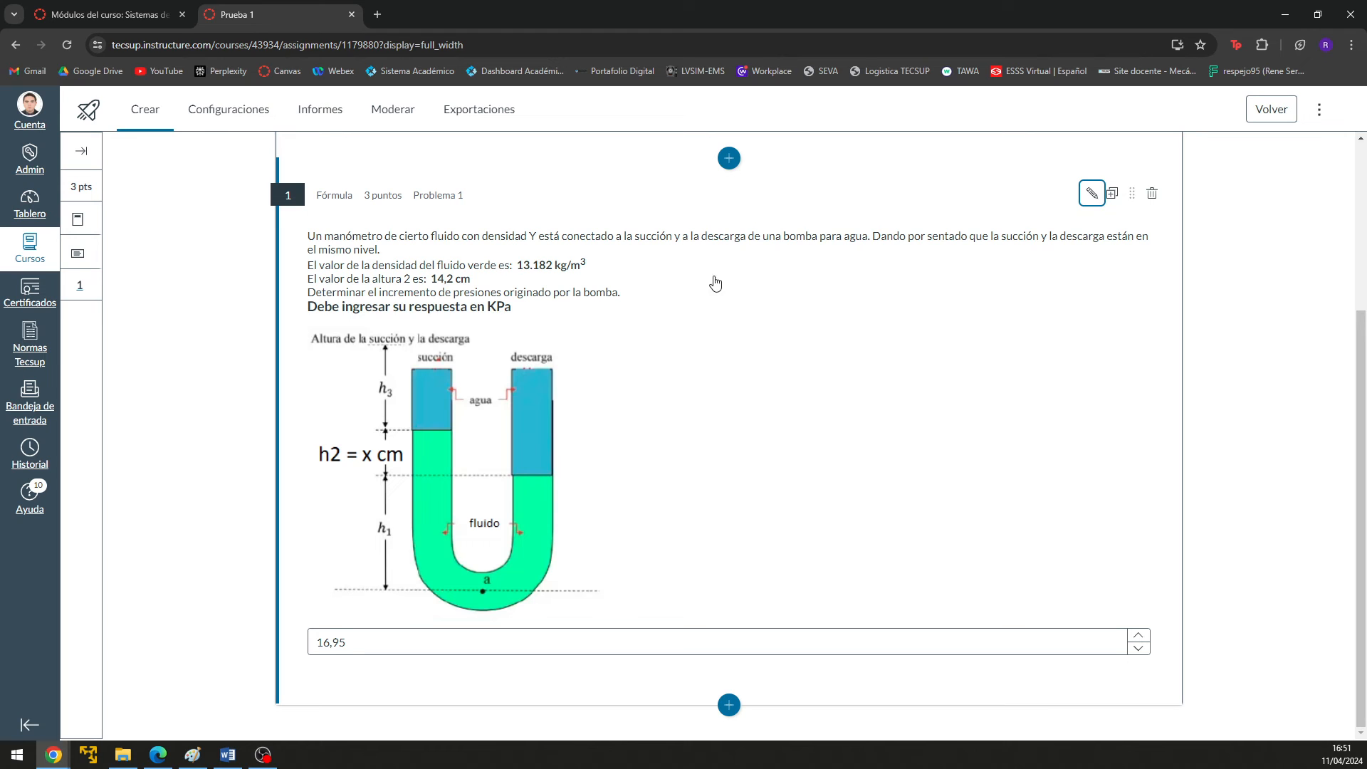
- Open the quiz in preview mode and read the manometer question with its assigned density and height values
scroll(697, 278, up, 3)
click(1122, 186)
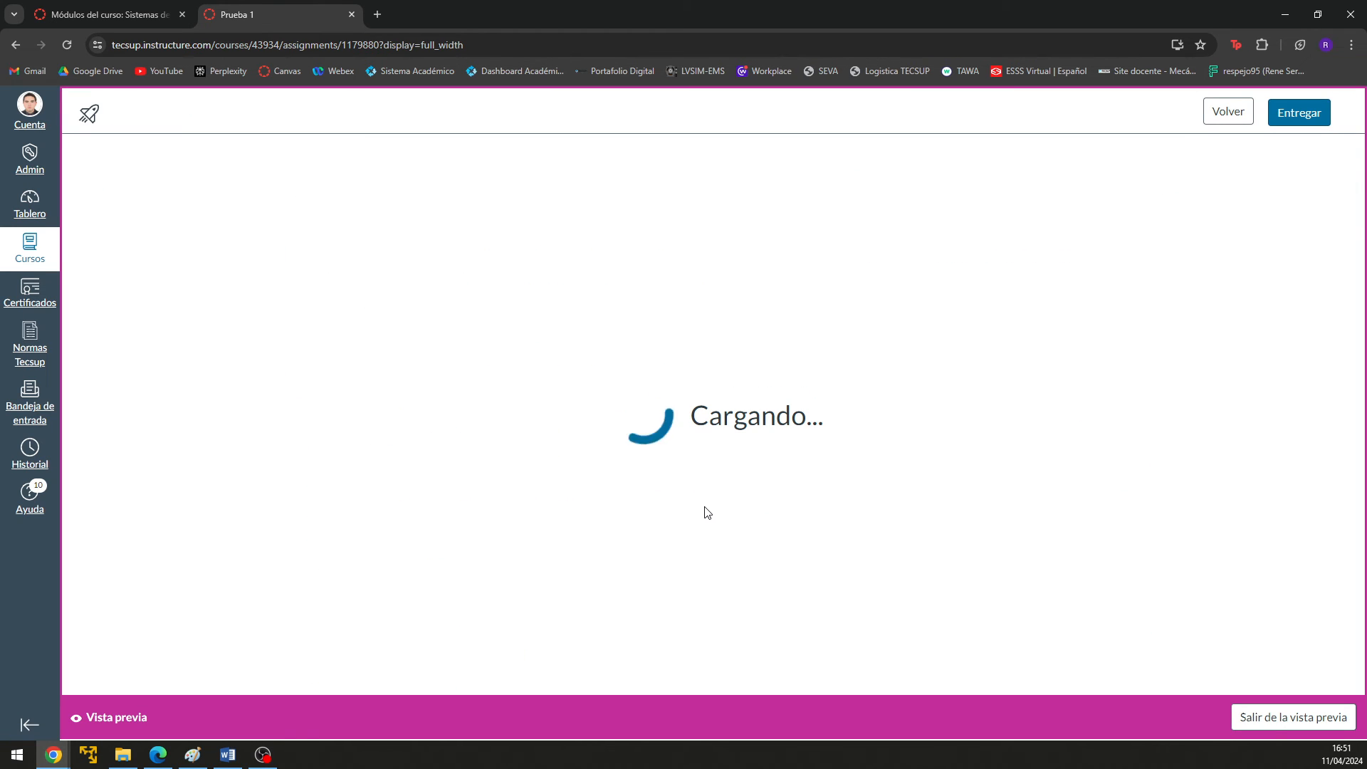
scroll(696, 478, down, 1)
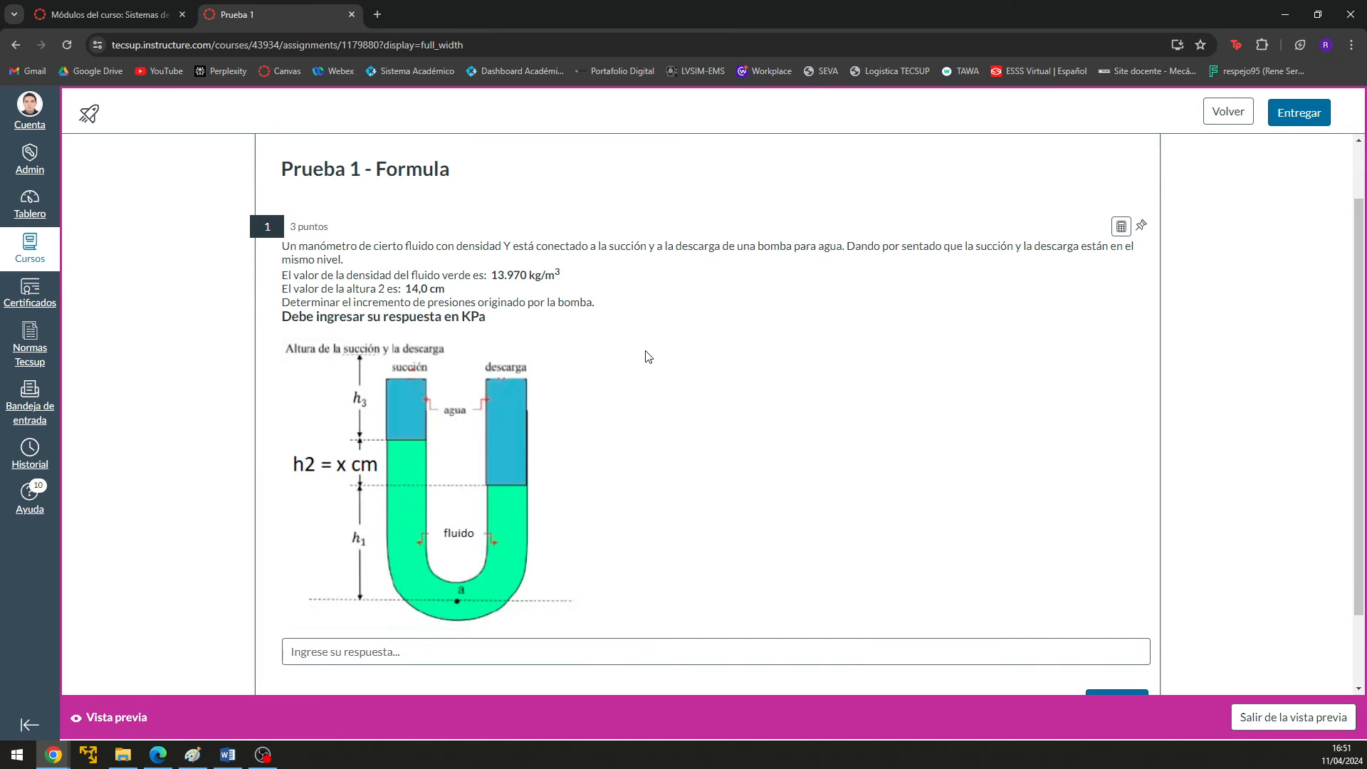
scroll(631, 370, down, 1)
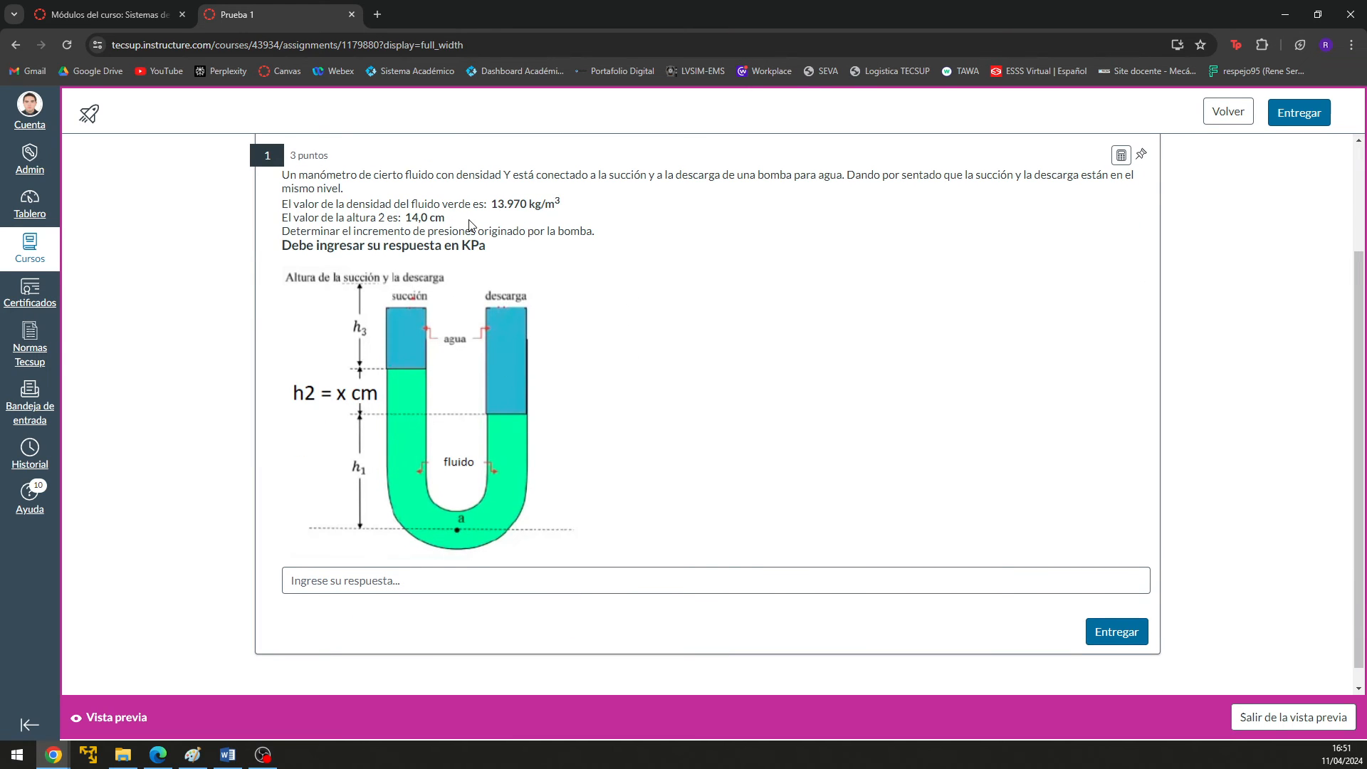
scroll(489, 222, up, 1)
scroll(430, 267, up, 1)
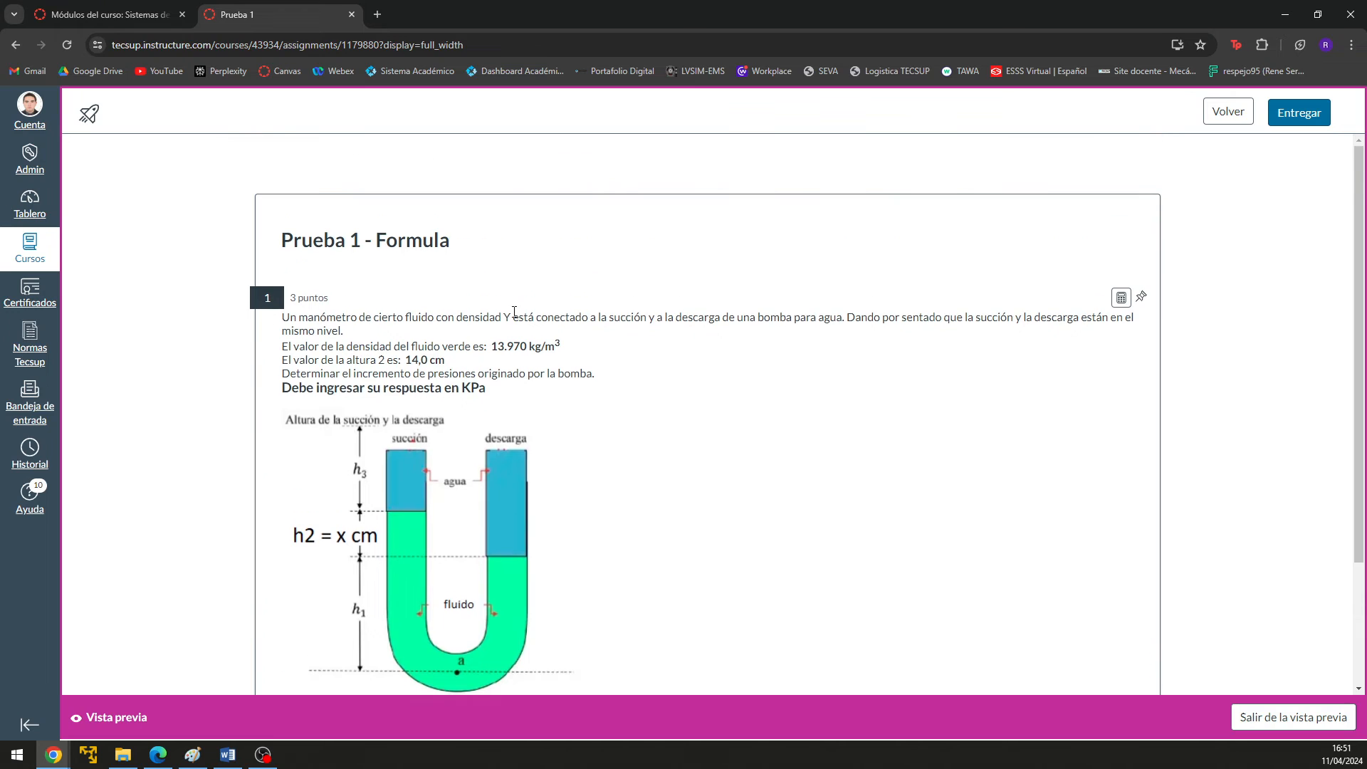
- Open the on-screen scientific calculator, place it clear of the question's data, and consult the worked solution in Paint
click(1122, 297)
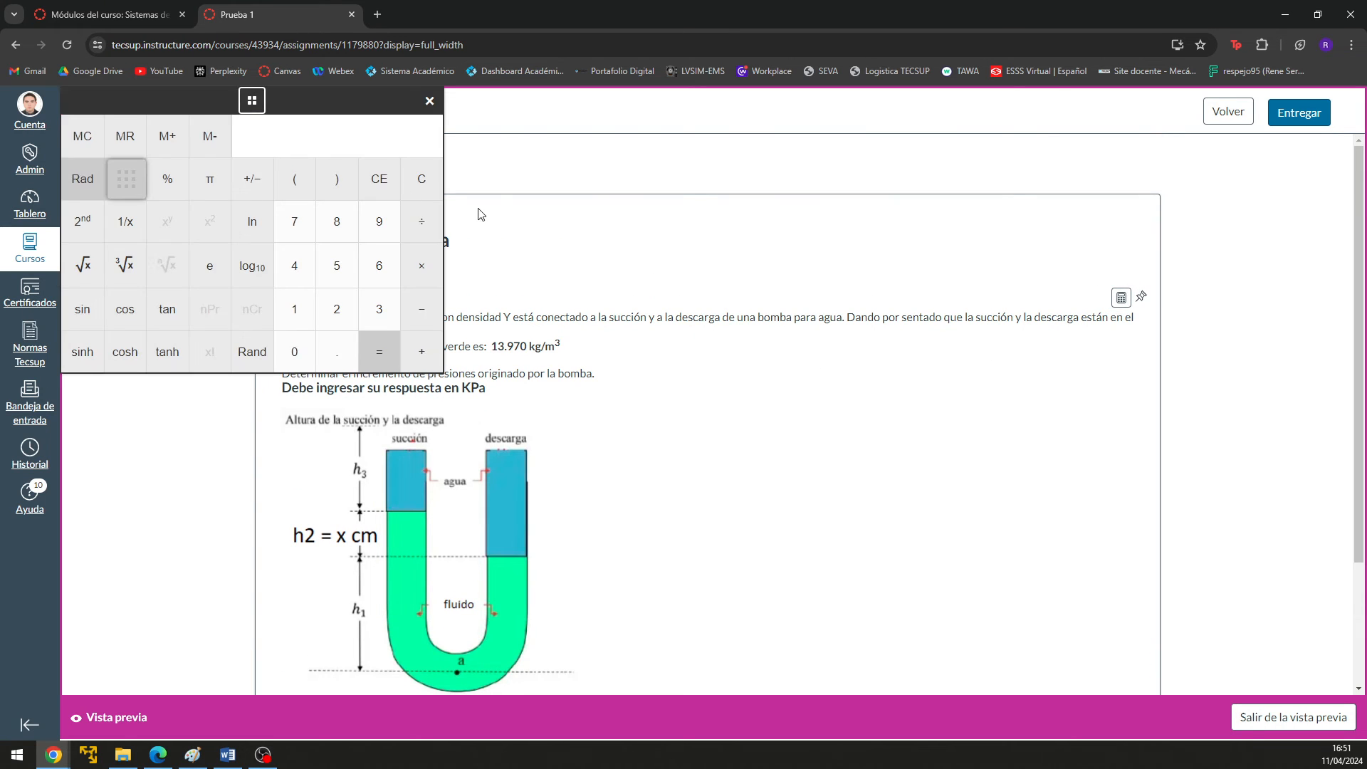
drag(275, 93, 944, 289)
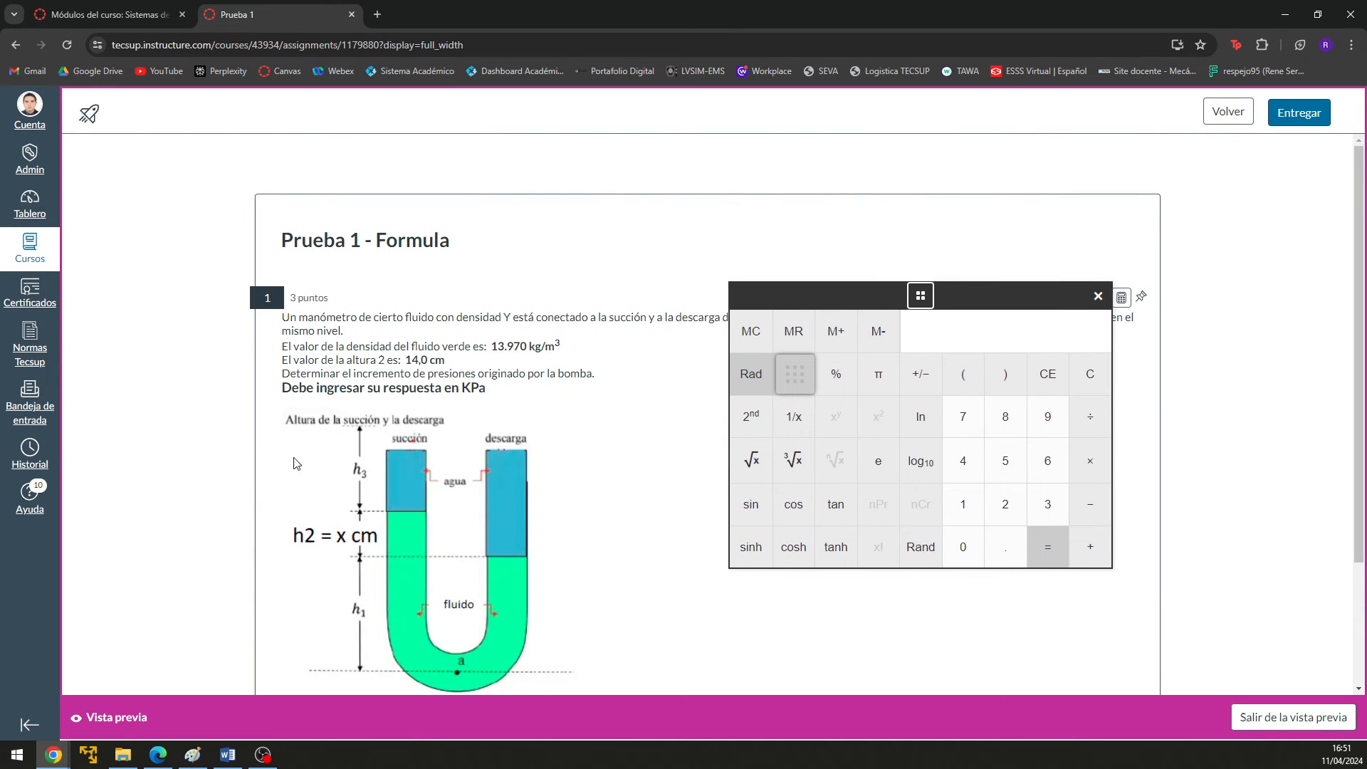
click(195, 756)
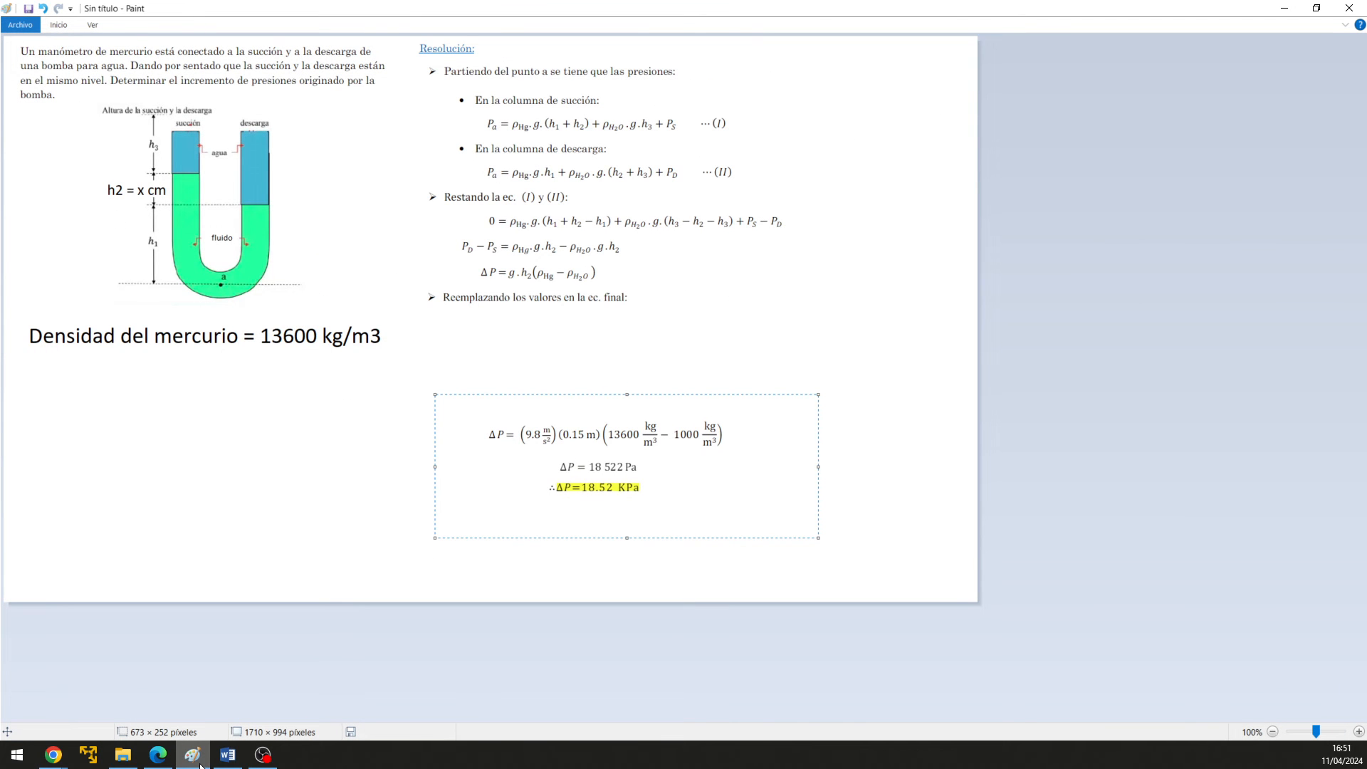
click(200, 765)
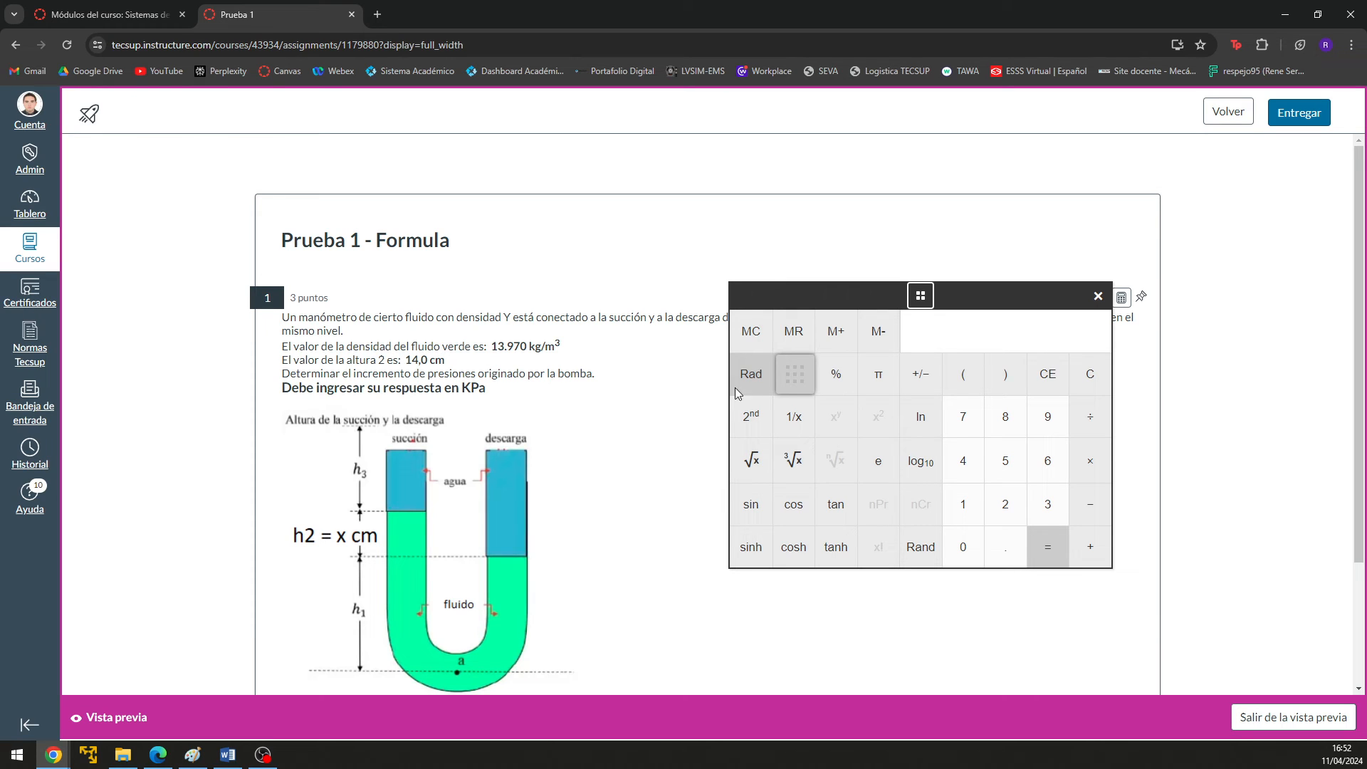
click(963, 504)
click(963, 461)
click(1088, 421)
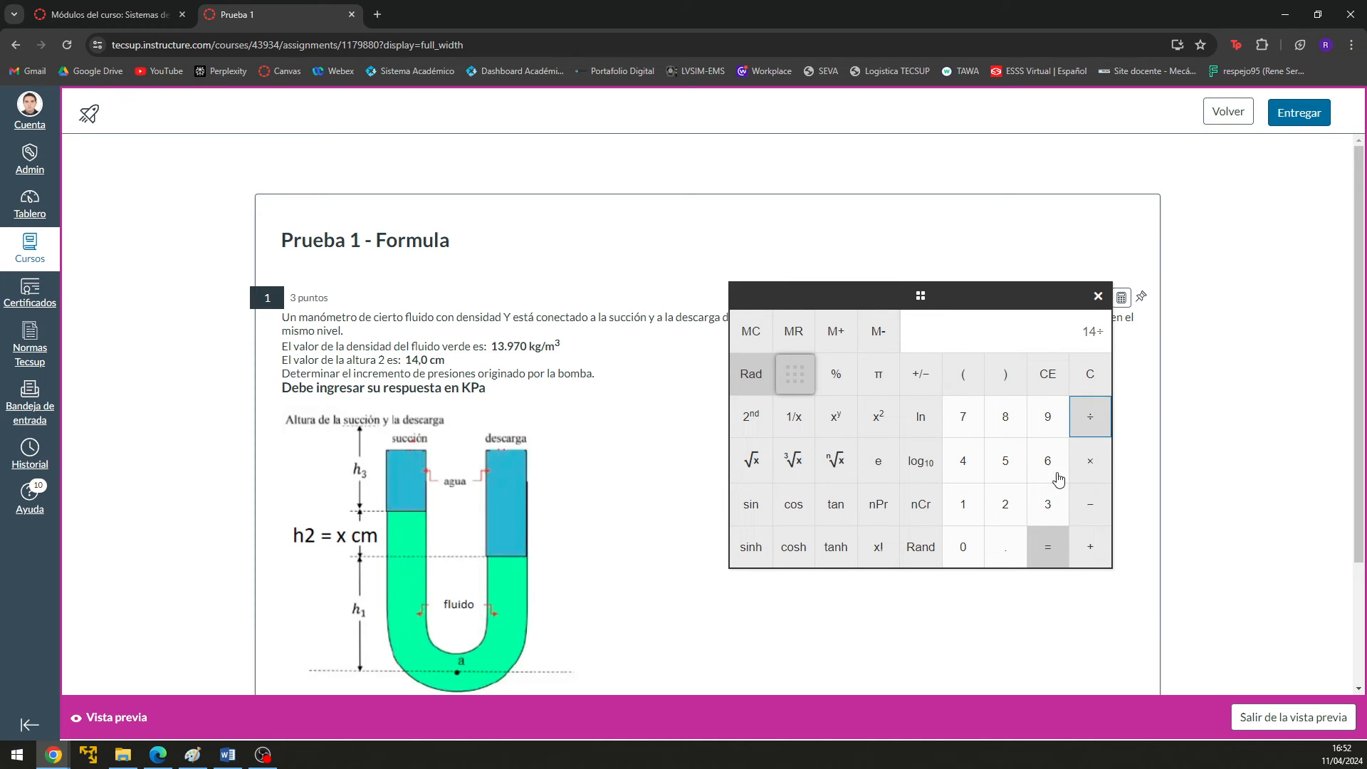
click(963, 504)
click(962, 547)
click(962, 547)
click(1089, 552)
click(1091, 378)
- Convert the height to metres by calculating 14 ÷ 100 on the on-screen calculator
click(968, 490)
click(963, 461)
click(1091, 417)
click(969, 506)
click(970, 549)
click(970, 550)
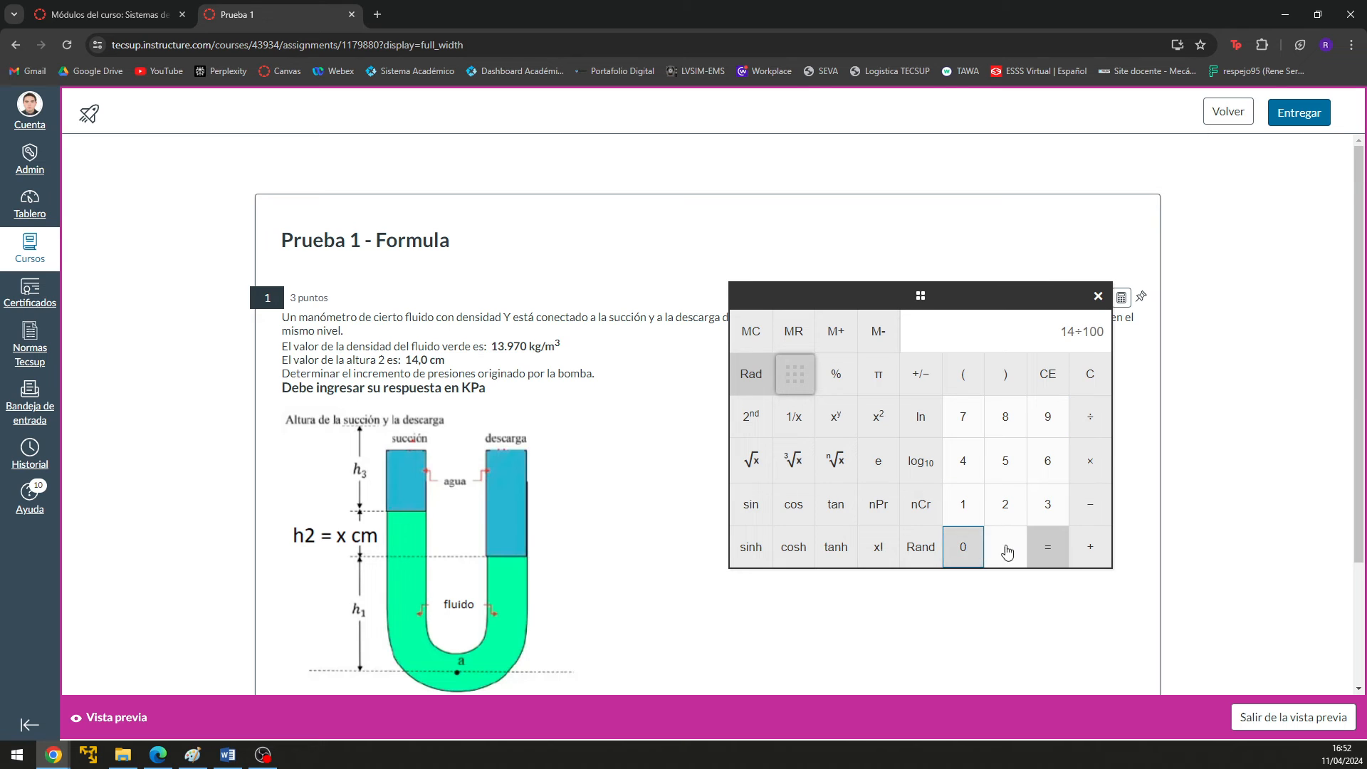
click(1047, 548)
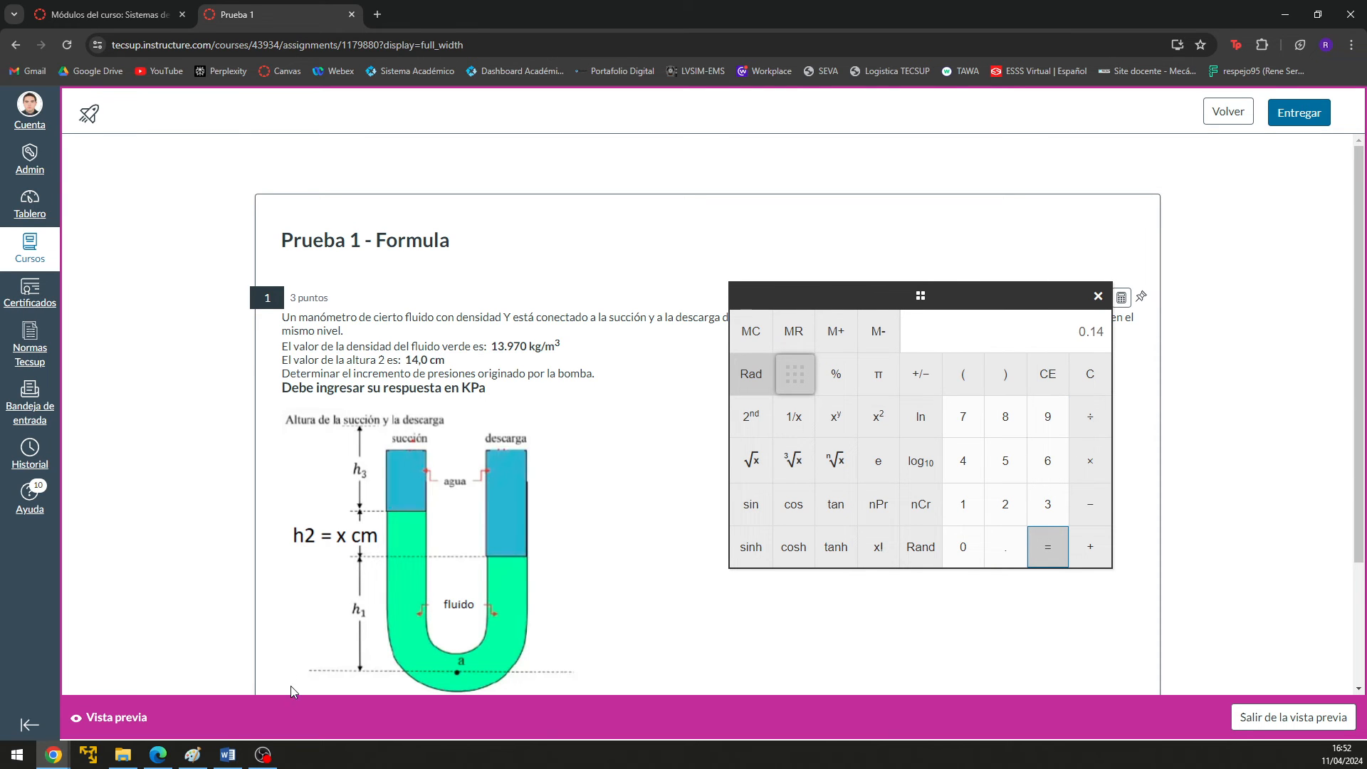
- Check the pressure formula in Paint and multiply the height in metres by 9.8 on the quiz calculator
click(192, 754)
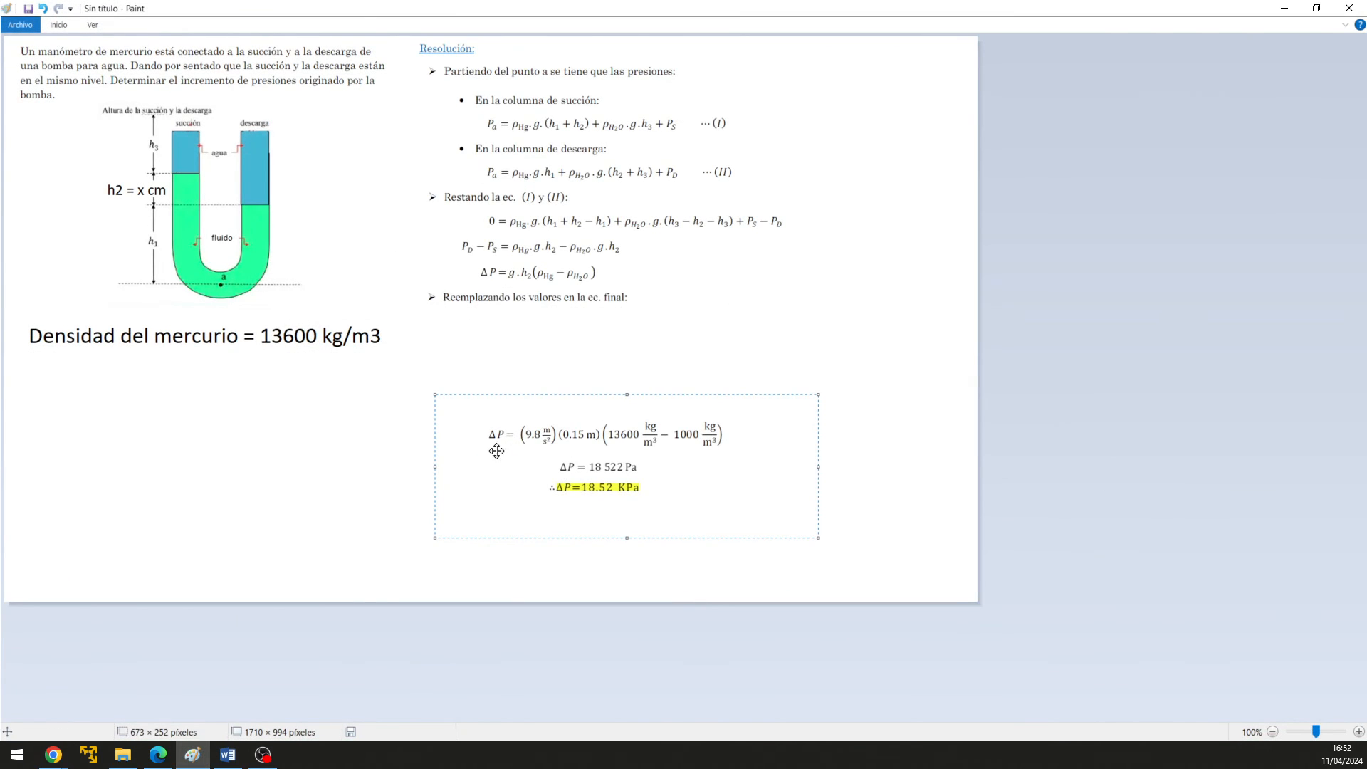
click(192, 755)
click(1090, 470)
click(1047, 416)
click(1004, 547)
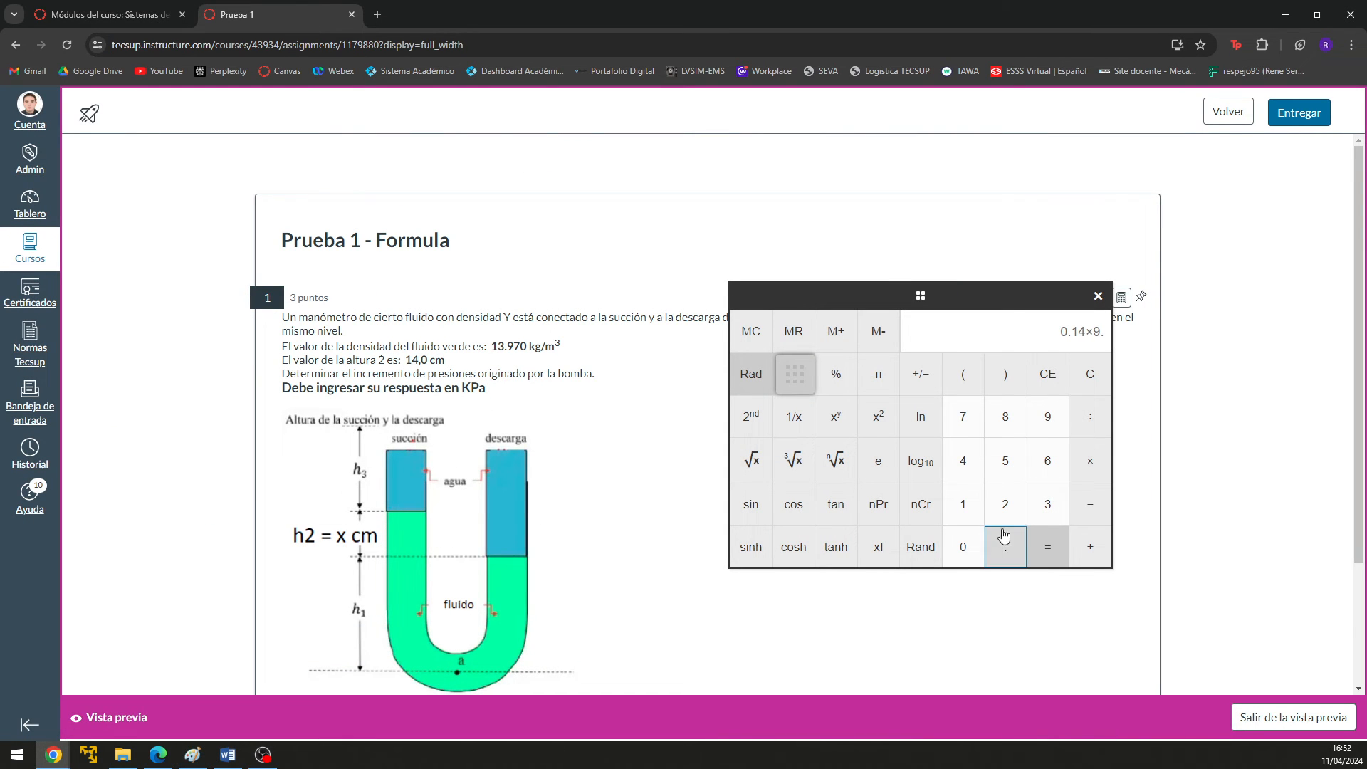
click(1005, 416)
click(1047, 547)
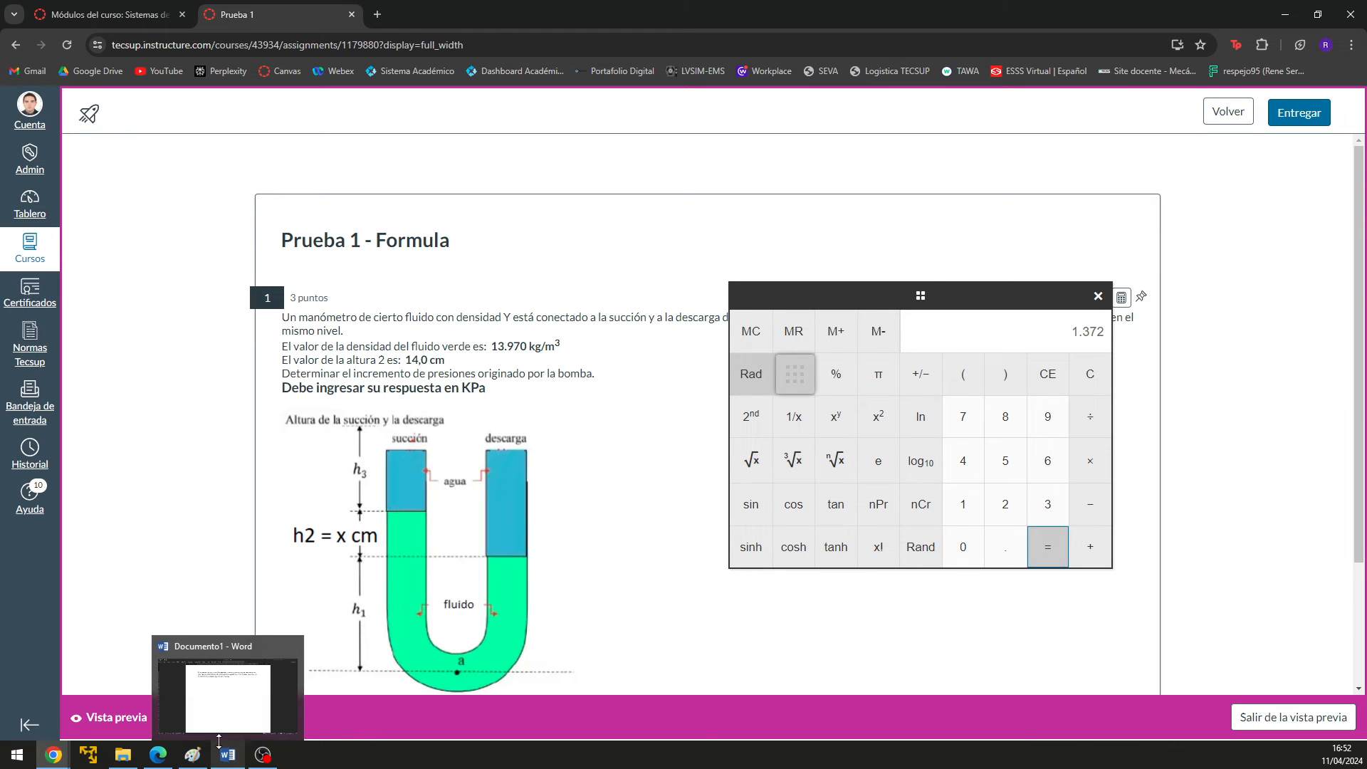
- Switch to Paint, handwrite 1,372 below the density note with the pencil, circle the density difference term, and return to the quiz
mouse_move(211, 754)
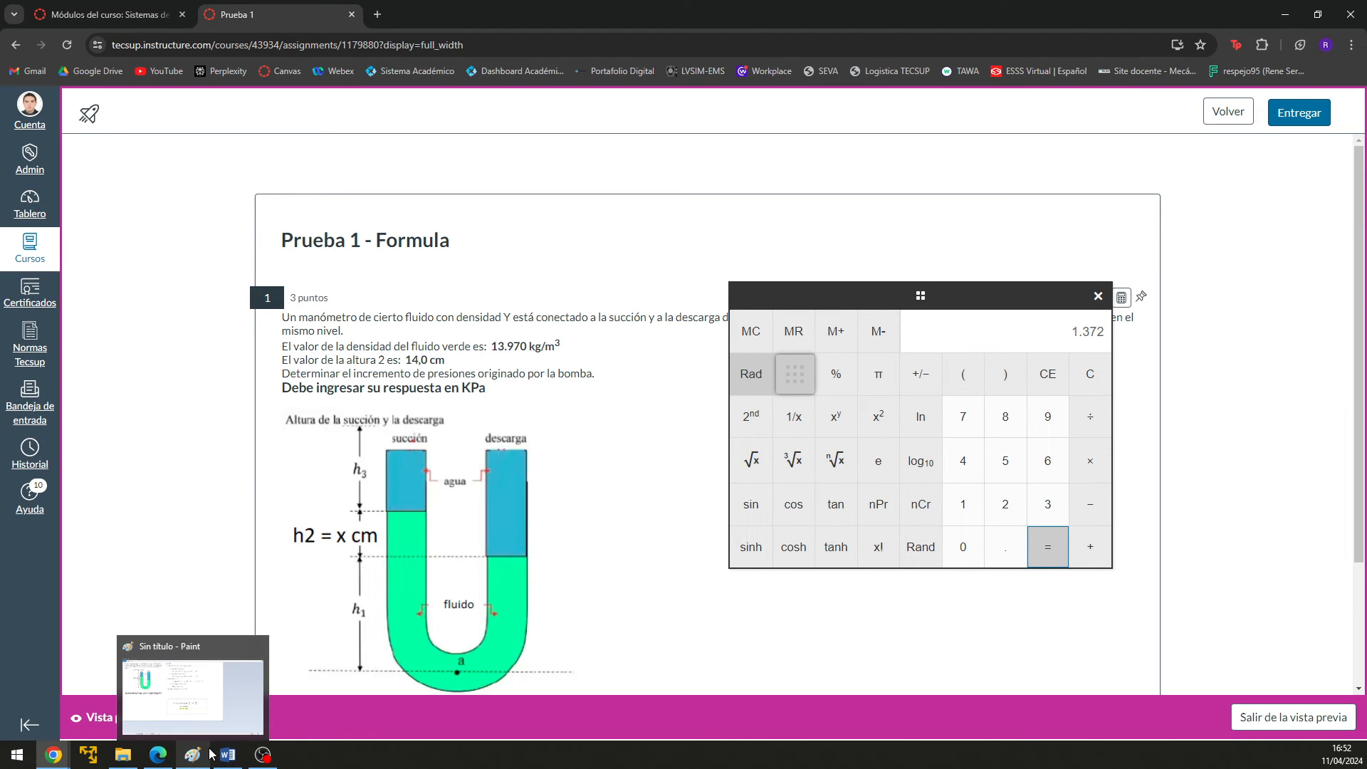
click(211, 754)
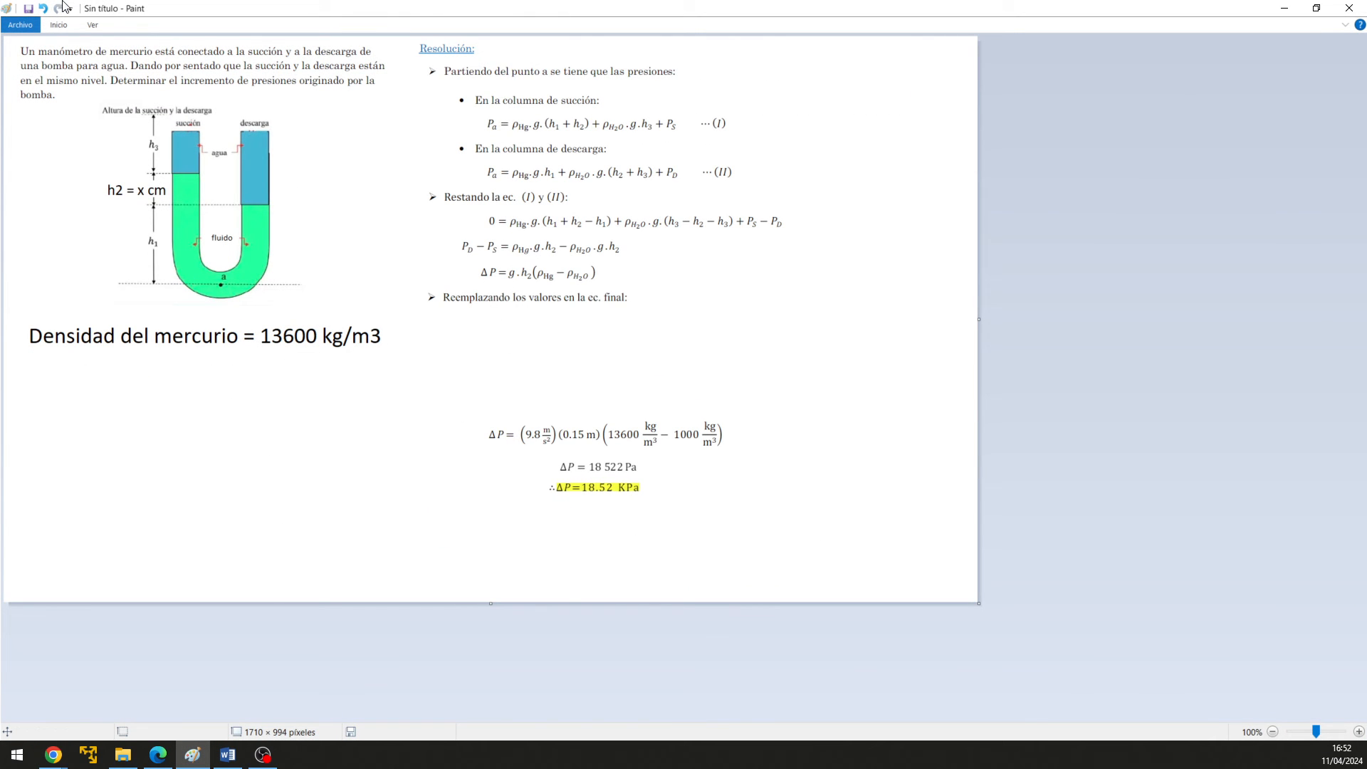
click(58, 25)
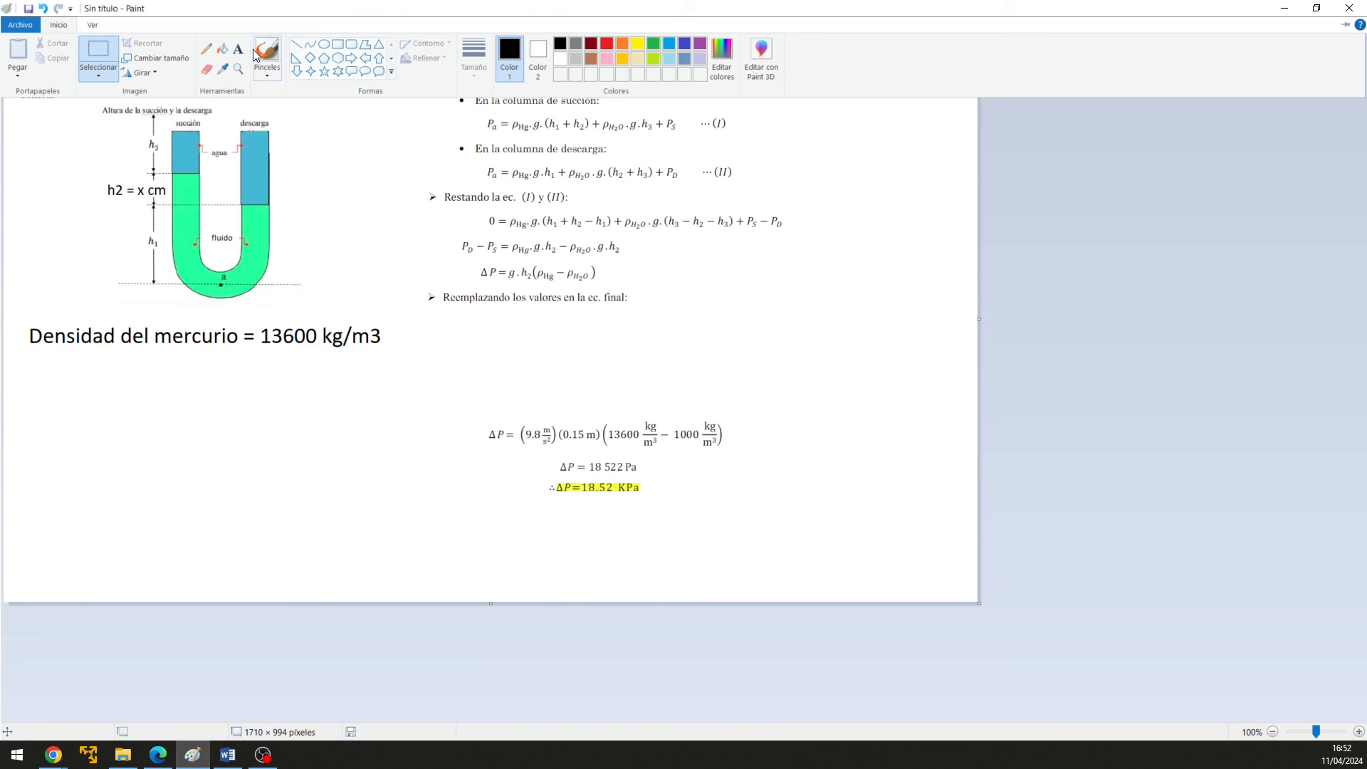
click(207, 48)
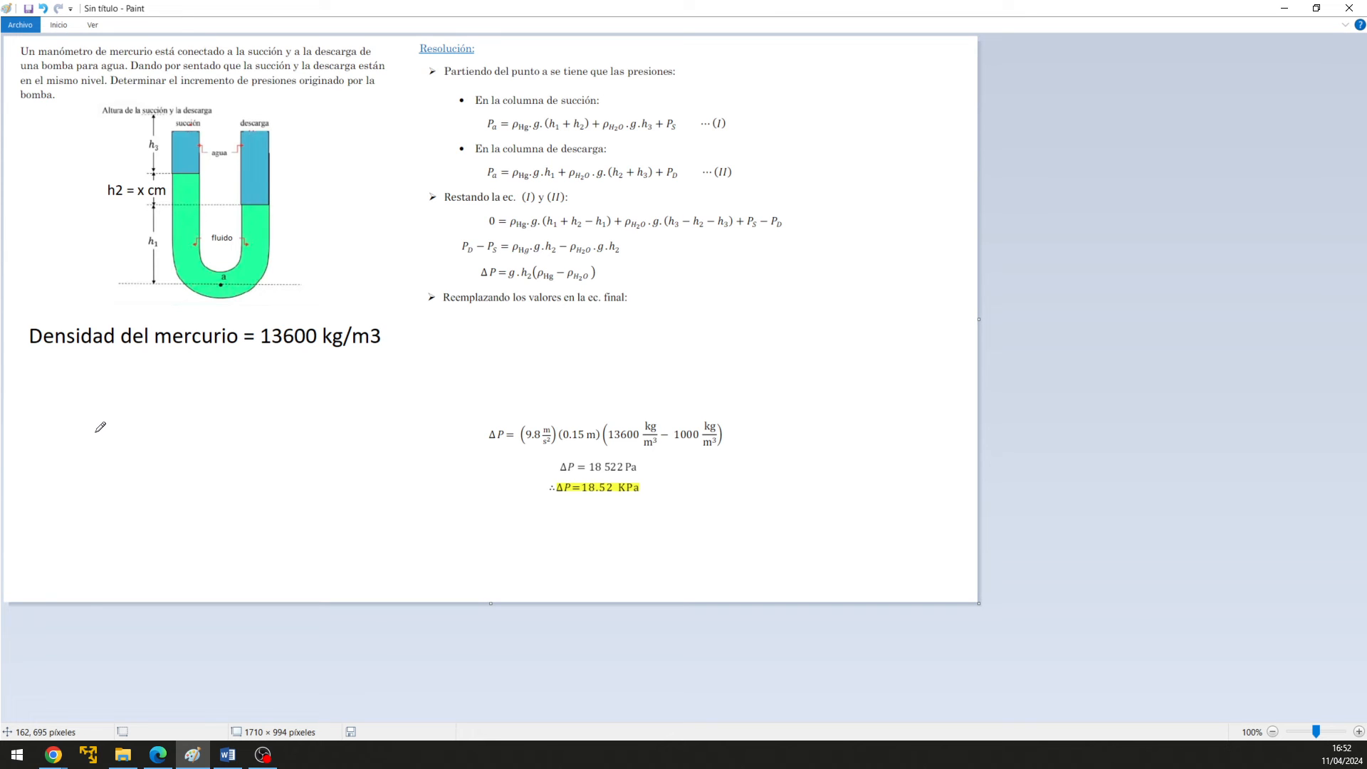
drag(96, 431, 97, 482)
drag(131, 443, 141, 482)
mouse_move(183, 427)
mouse_down()
mouse_move(187, 482)
mouse_move(246, 425)
mouse_move(223, 482)
mouse_move(264, 476)
mouse_up()
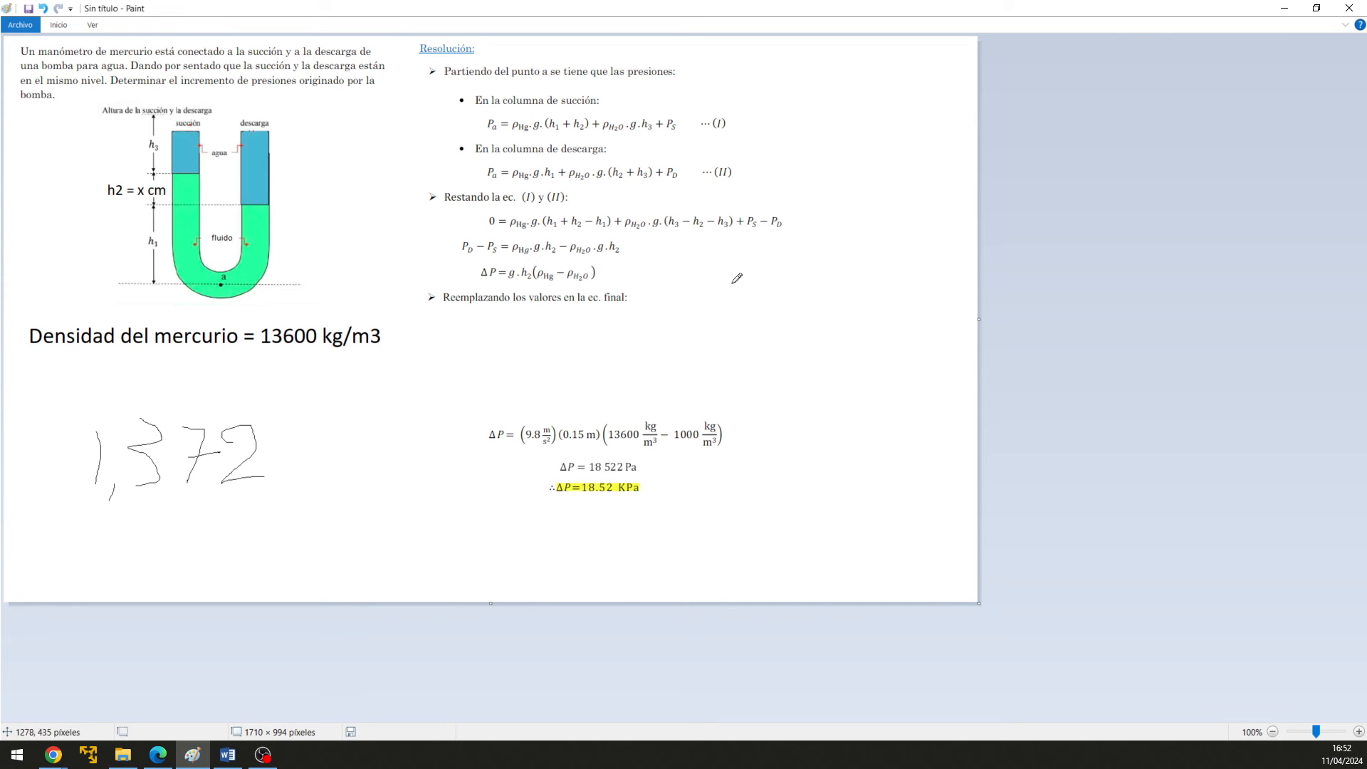
mouse_move(752, 411)
mouse_down()
mouse_move(626, 391)
mouse_move(638, 456)
mouse_move(732, 439)
mouse_move(743, 403)
mouse_up()
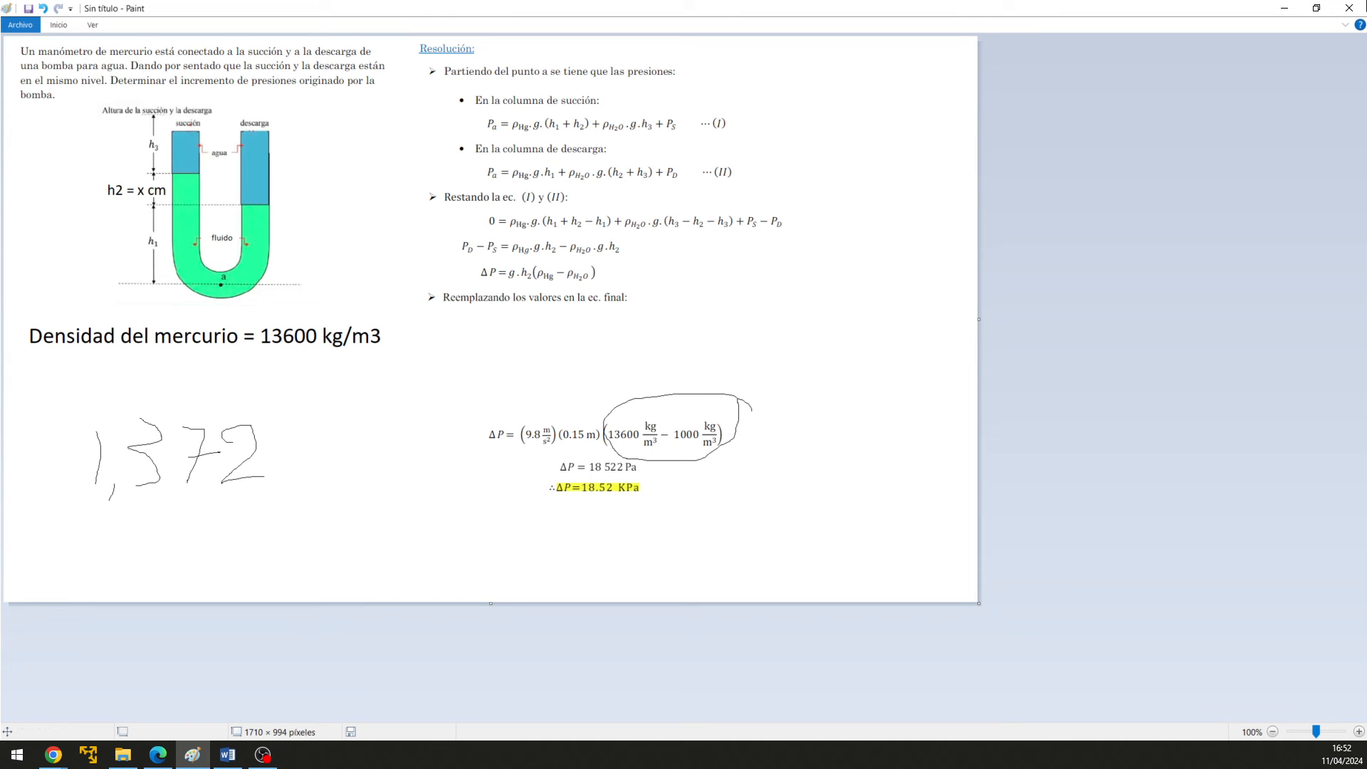
click(1286, 9)
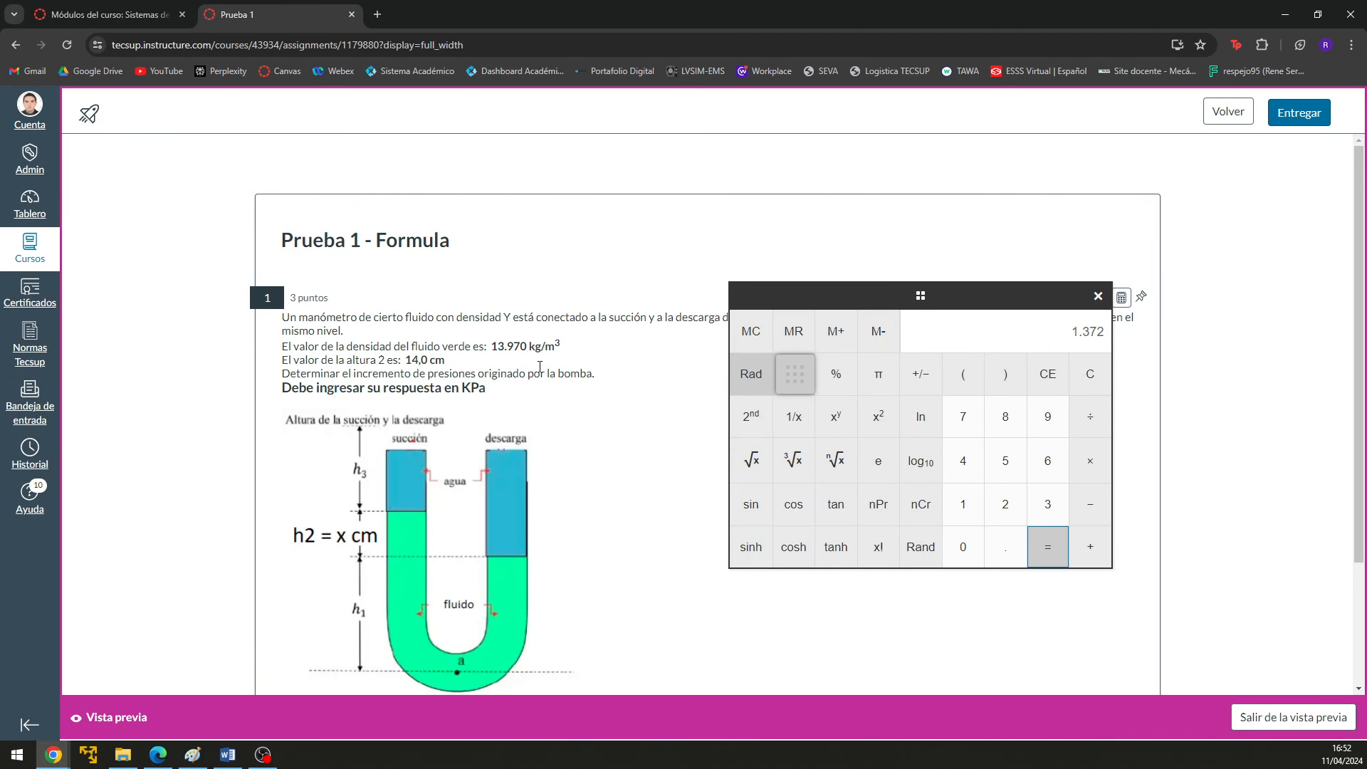
- Calculate the density difference 13970 − 1000 on the on-screen calculator
click(964, 506)
click(1045, 504)
click(1048, 417)
click(964, 416)
click(964, 547)
click(1090, 504)
click(969, 507)
click(969, 549)
click(969, 549)
click(969, 548)
click(1048, 547)
- Multiply the density difference by 1.372 to obtain the pressure increase in pascals
click(1090, 461)
mouse_move(200, 759)
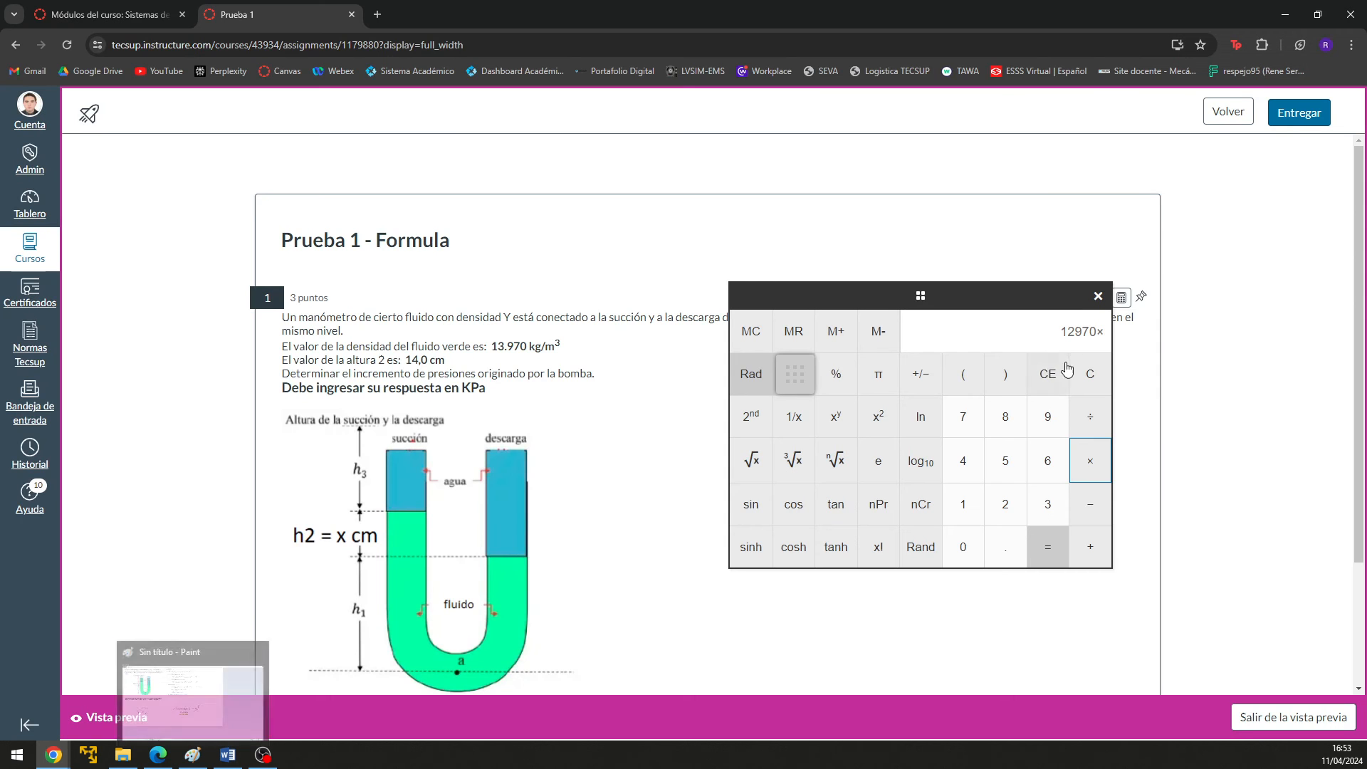
click(964, 507)
click(1010, 550)
click(1048, 503)
click(966, 425)
click(1014, 510)
click(1048, 549)
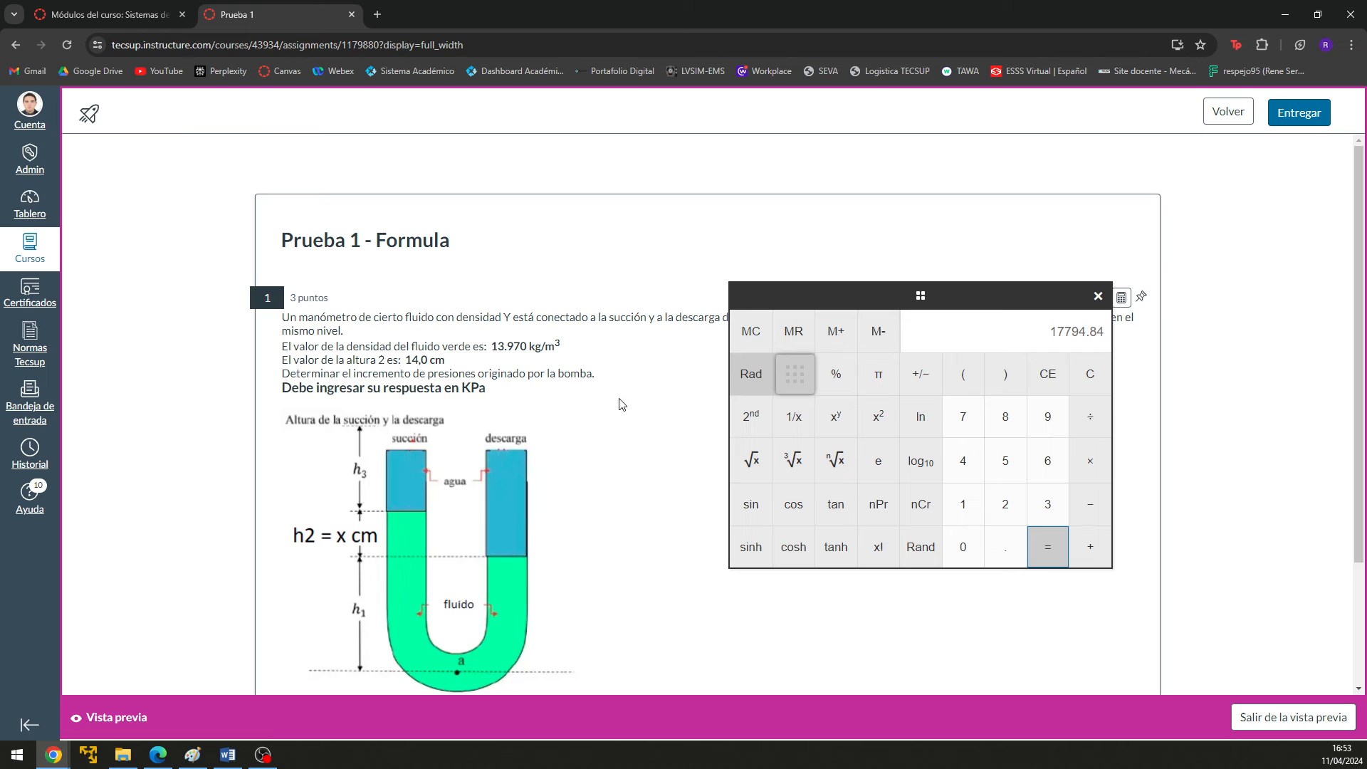
- Divide the calculated pressure by 1000 to convert it to KPa
click(1096, 425)
click(966, 514)
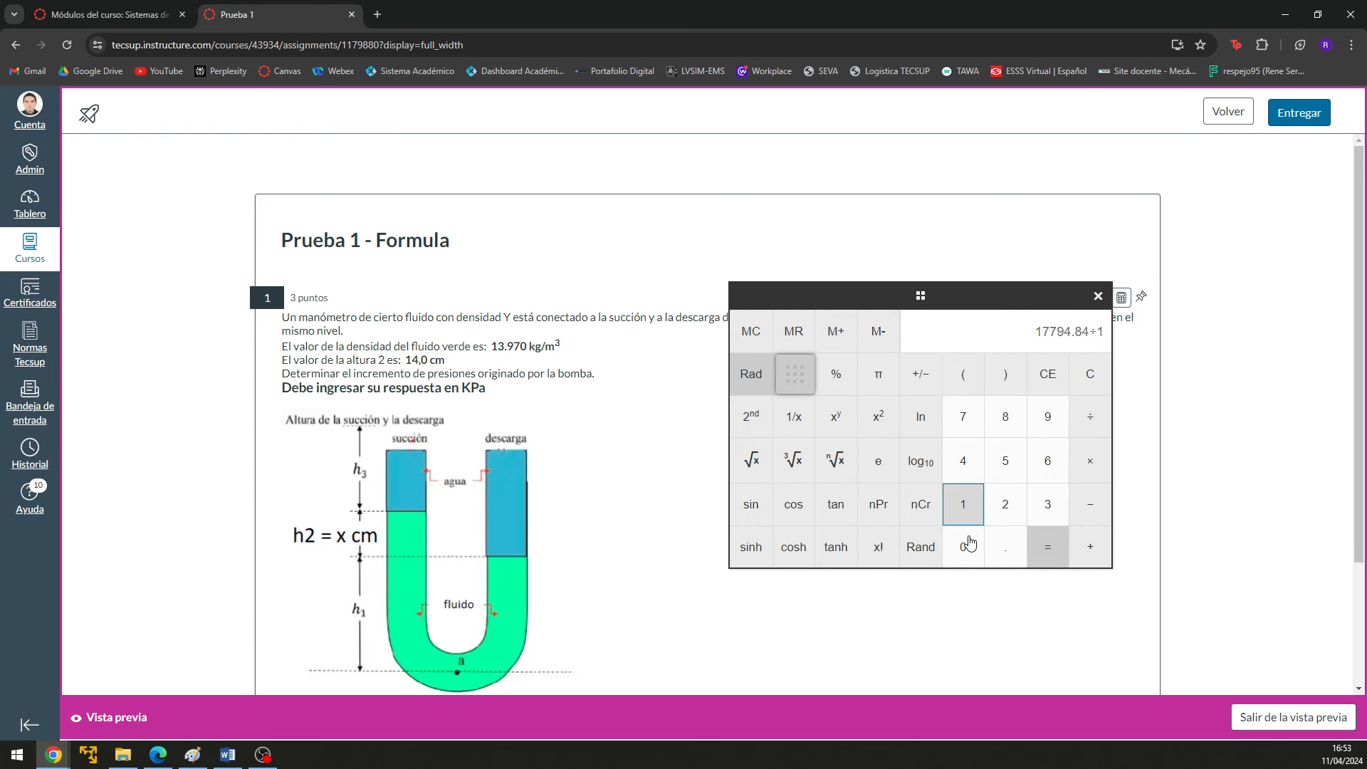
click(968, 538)
click(967, 538)
click(967, 537)
click(1059, 558)
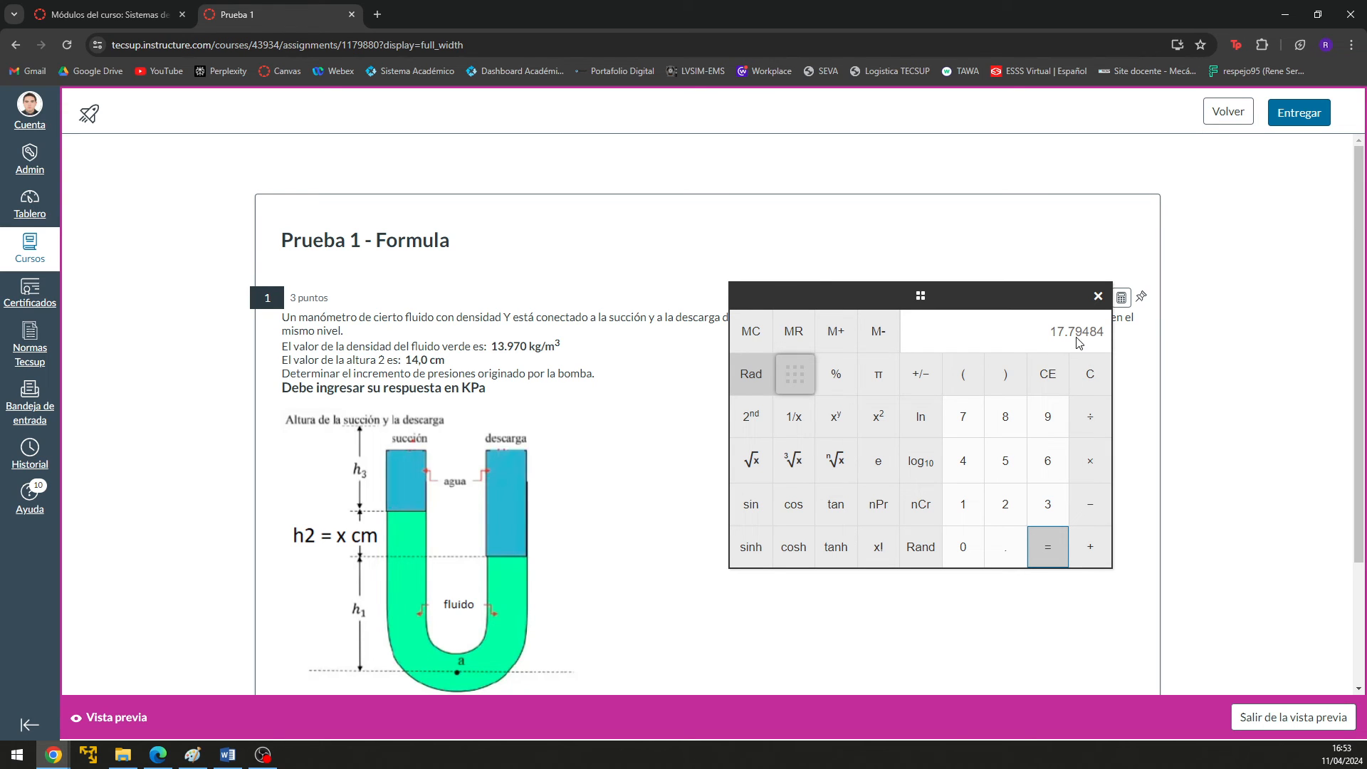
- Enter 17,82 as the answer to the manometer question and close the calculator
scroll(643, 534, down, 2)
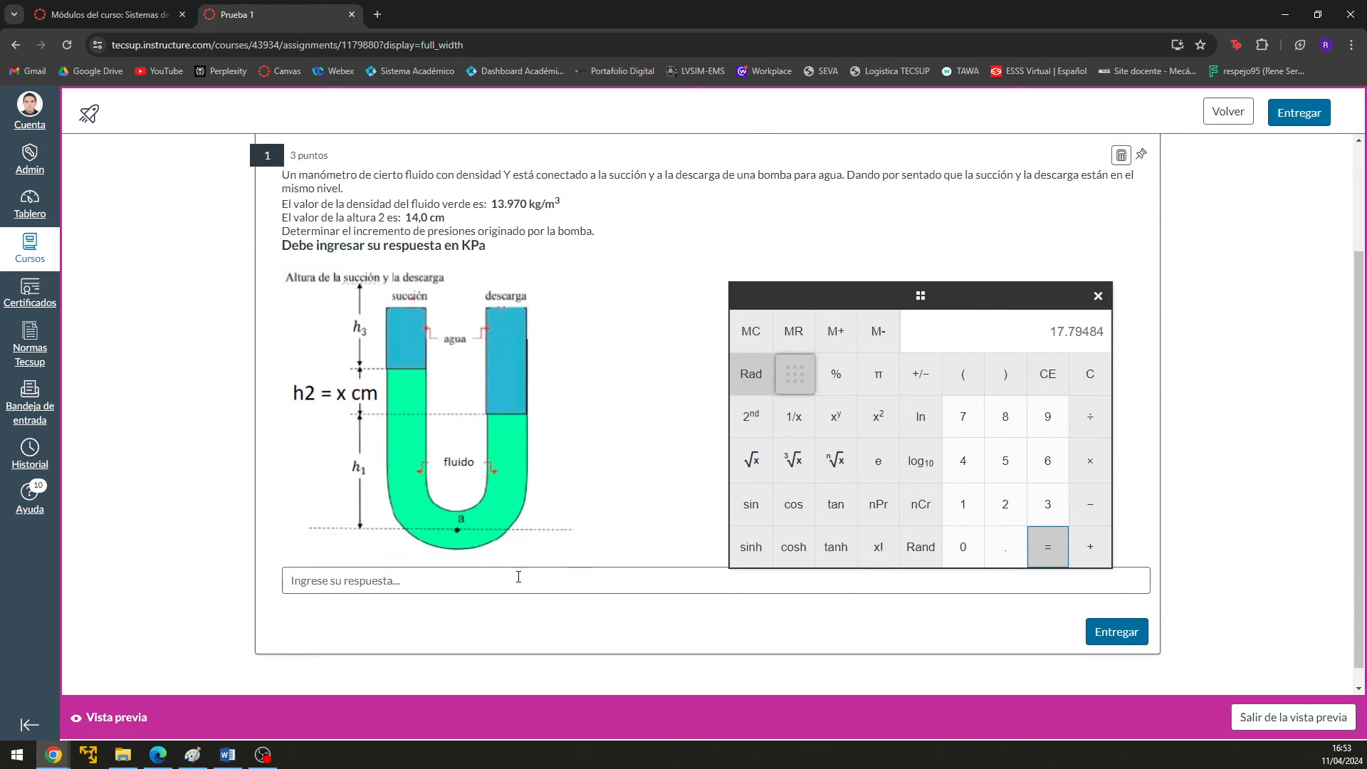
click(499, 582)
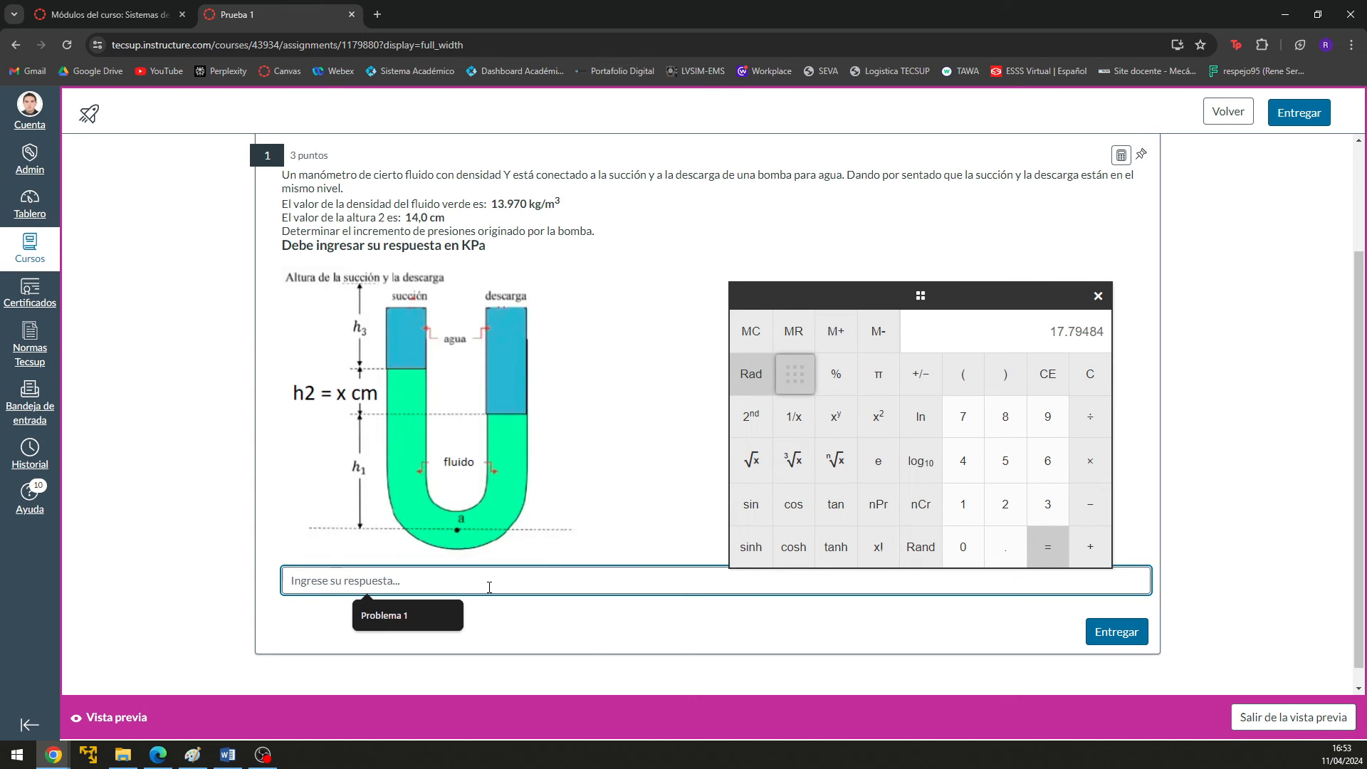
text(17,82)
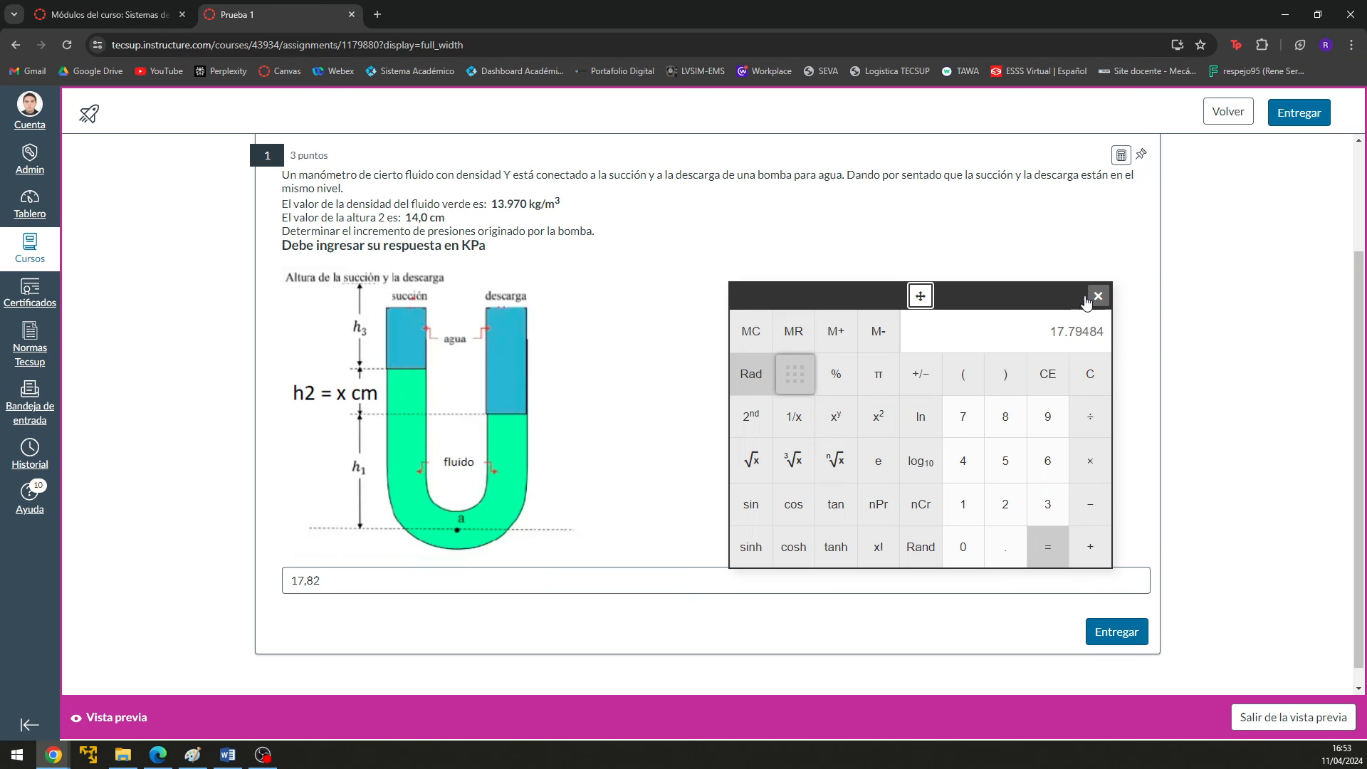
click(1099, 295)
- Submit the preview attempt, confirm the submission, and review the score and graded answer
click(1124, 635)
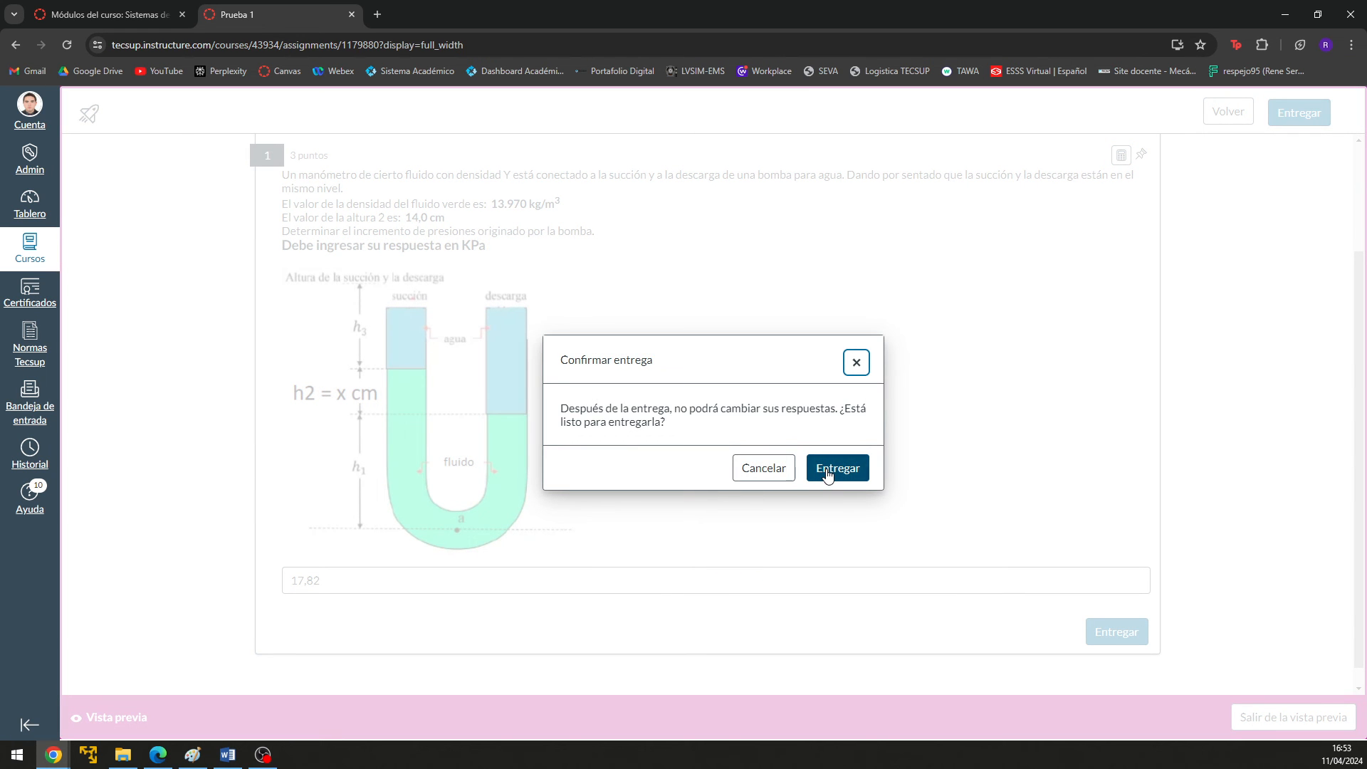
click(827, 474)
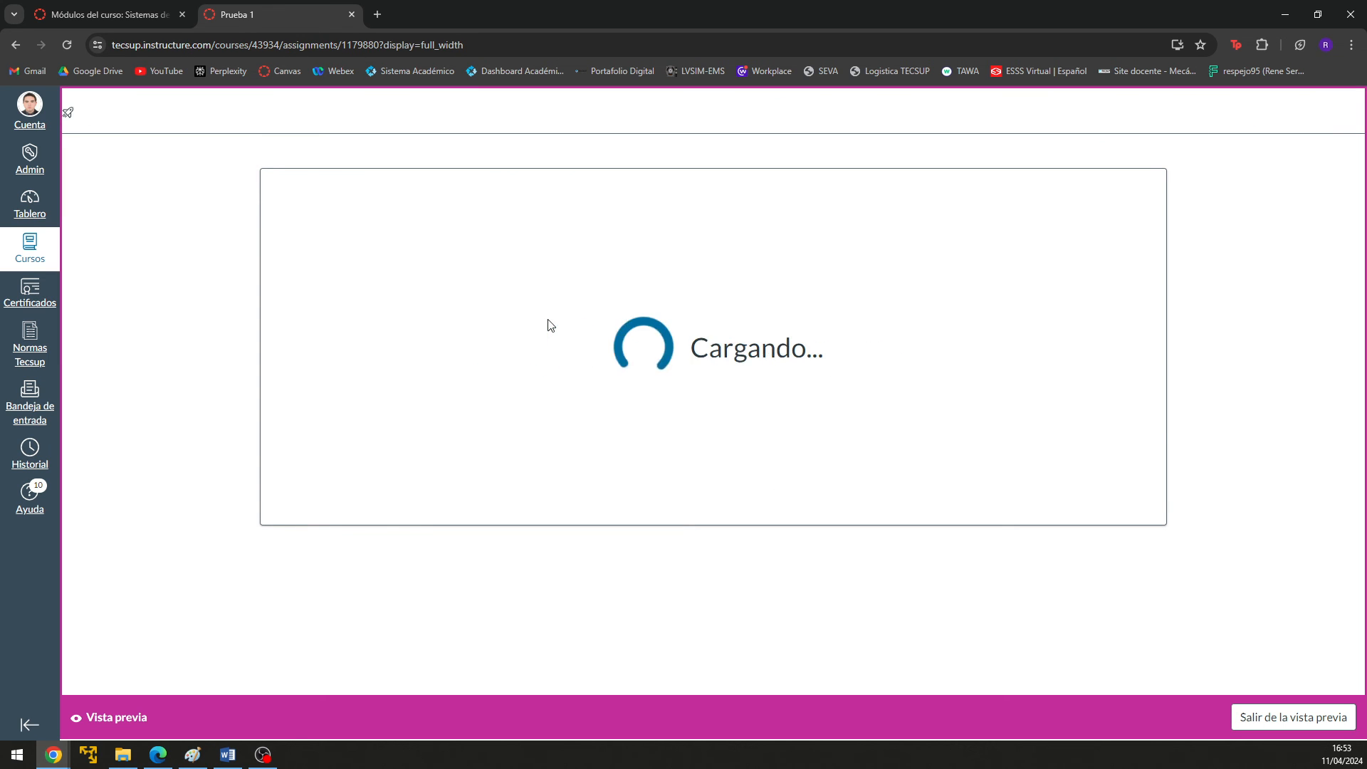
scroll(613, 463, down, 5)
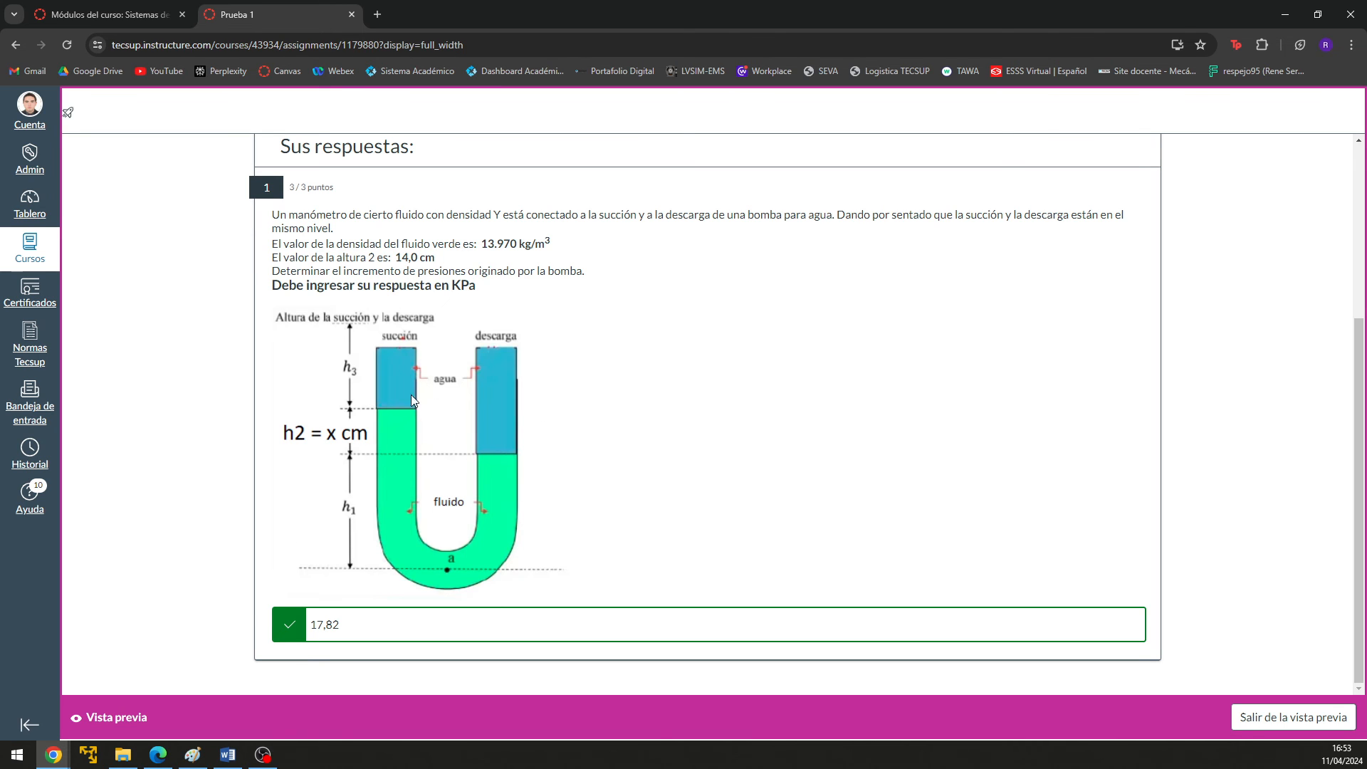
scroll(287, 447, up, 4)
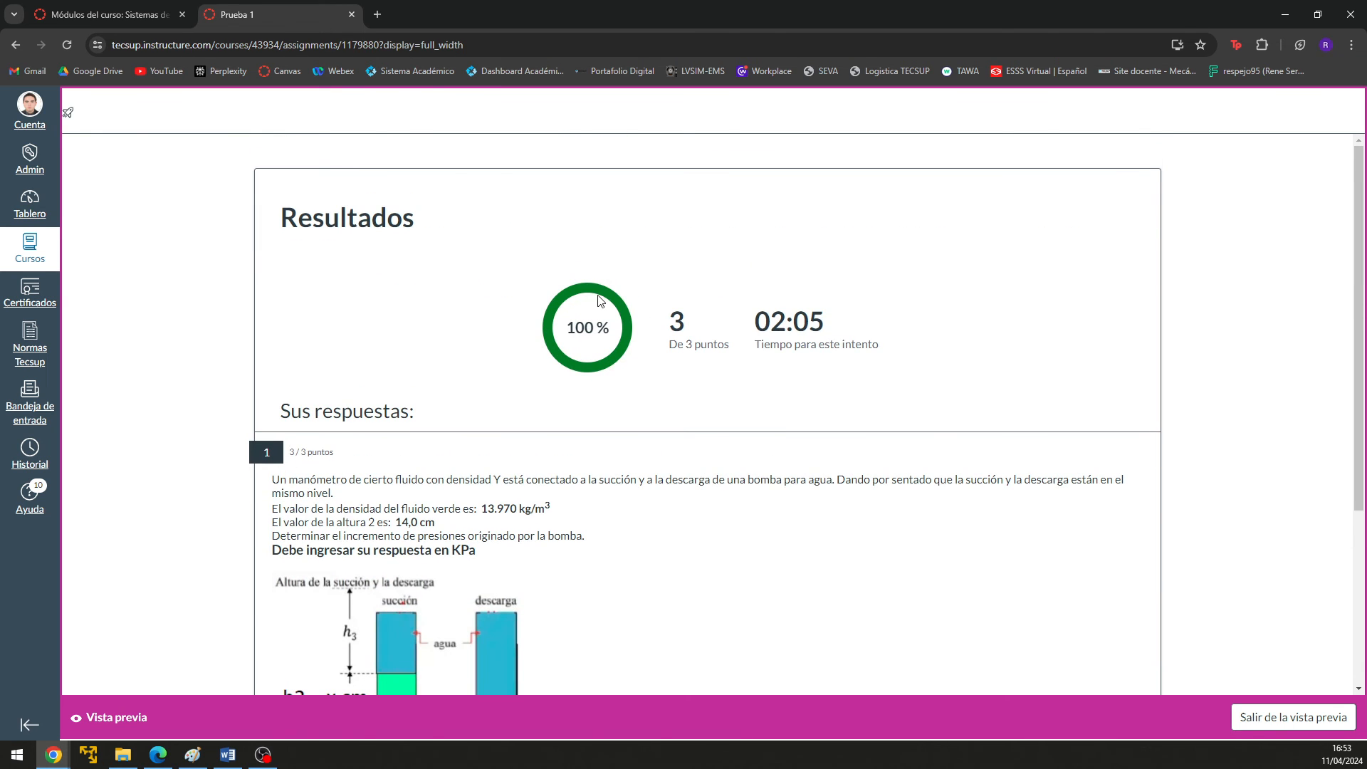
- Review the graded manometer answer, then exit the preview and start a new preview attempt
scroll(600, 299, down, 4)
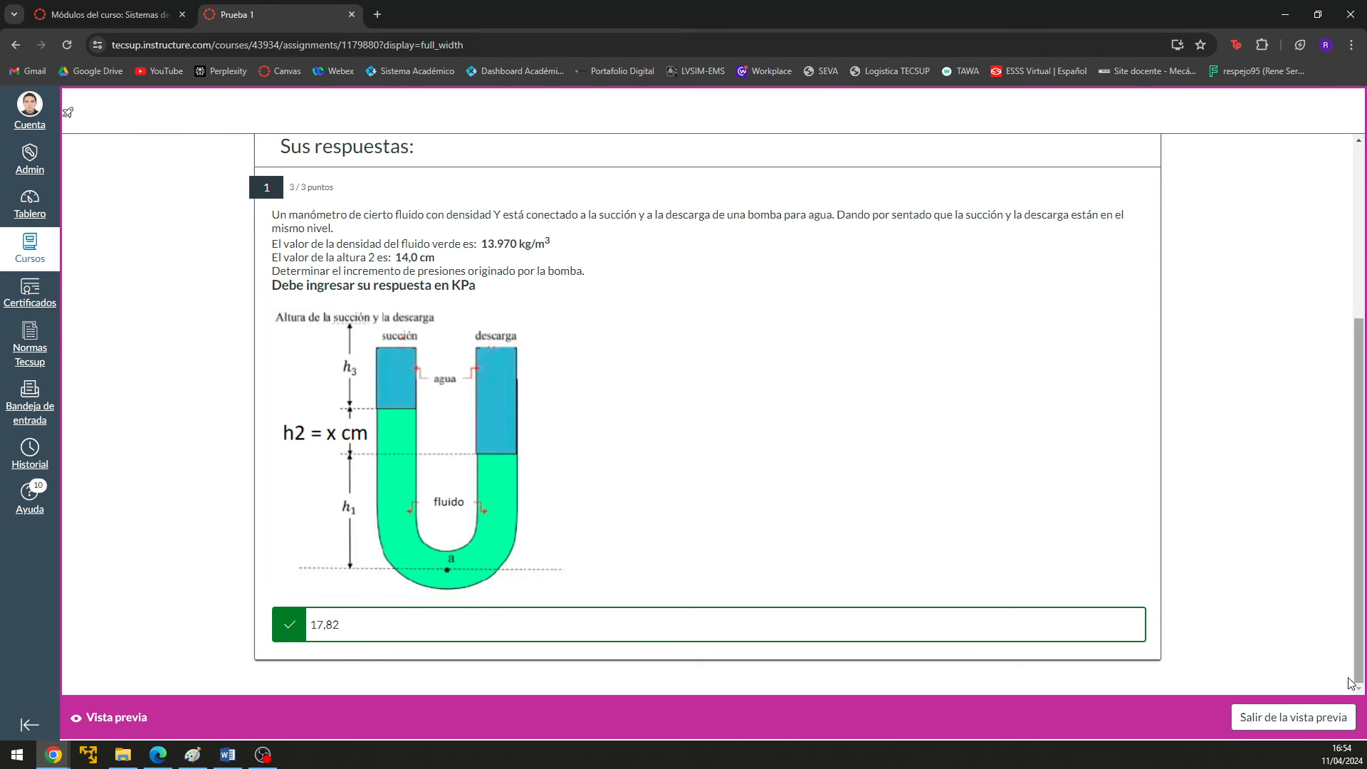
click(1292, 717)
scroll(425, 475, down, 2)
scroll(1210, 290, up, 2)
scroll(1209, 290, up, 3)
click(1104, 184)
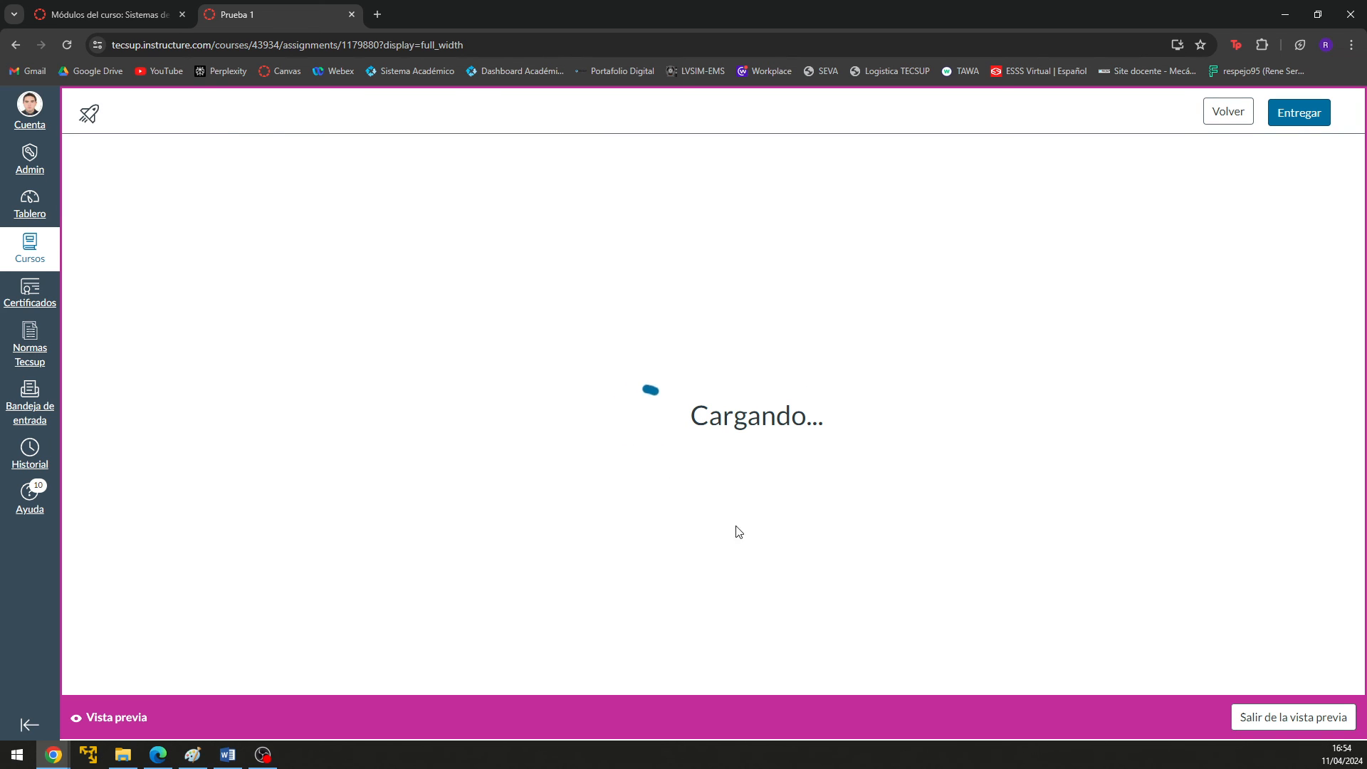
- Answer the manometer question with 7777777, submit and confirm the attempt, and review the graded result
scroll(506, 456, down, 3)
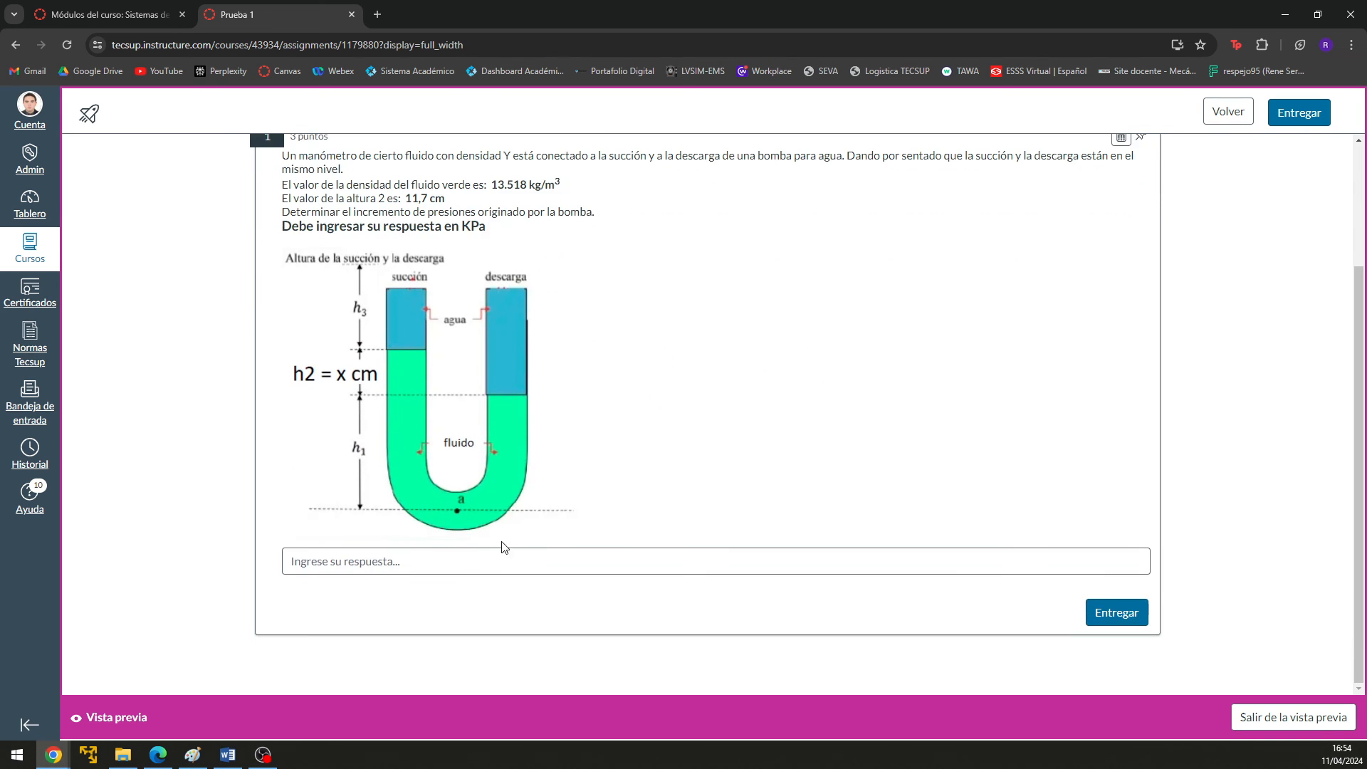
click(492, 560)
text(7777777)
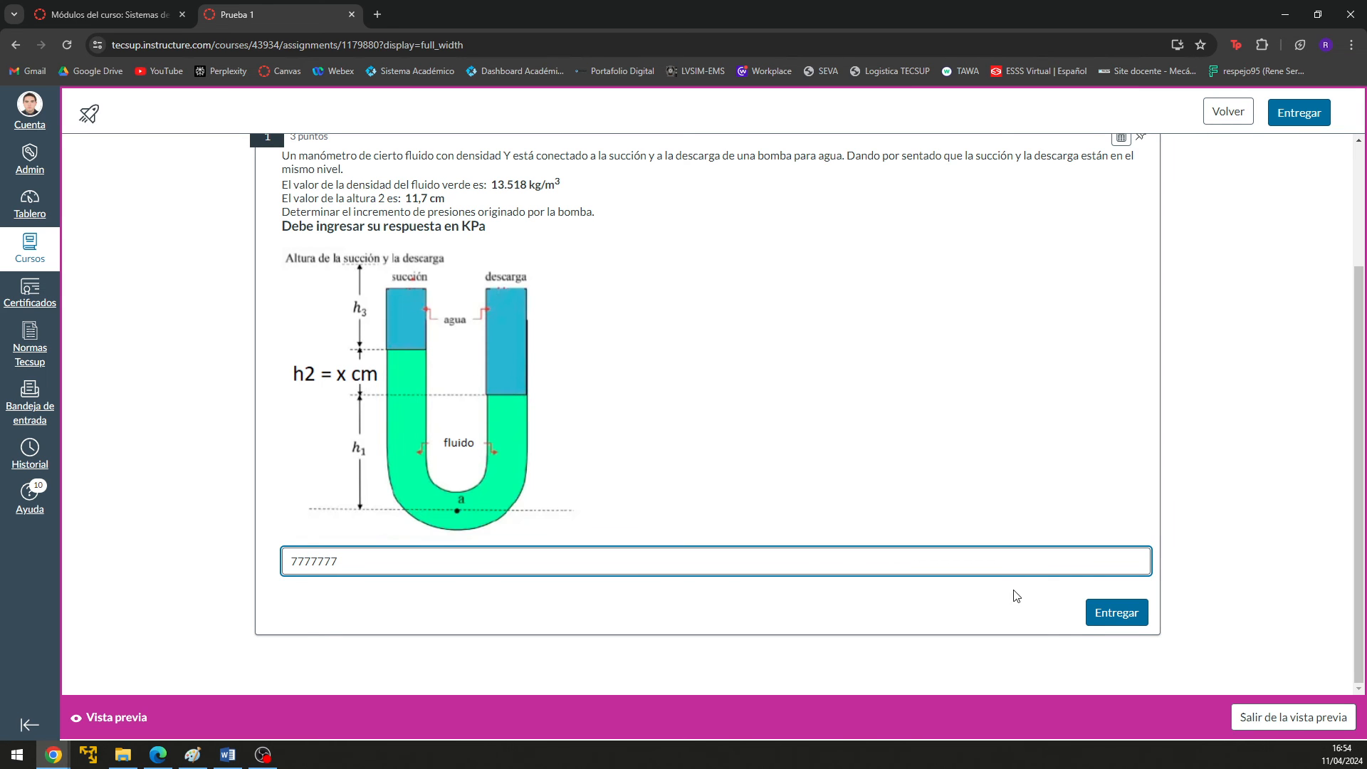
click(1117, 612)
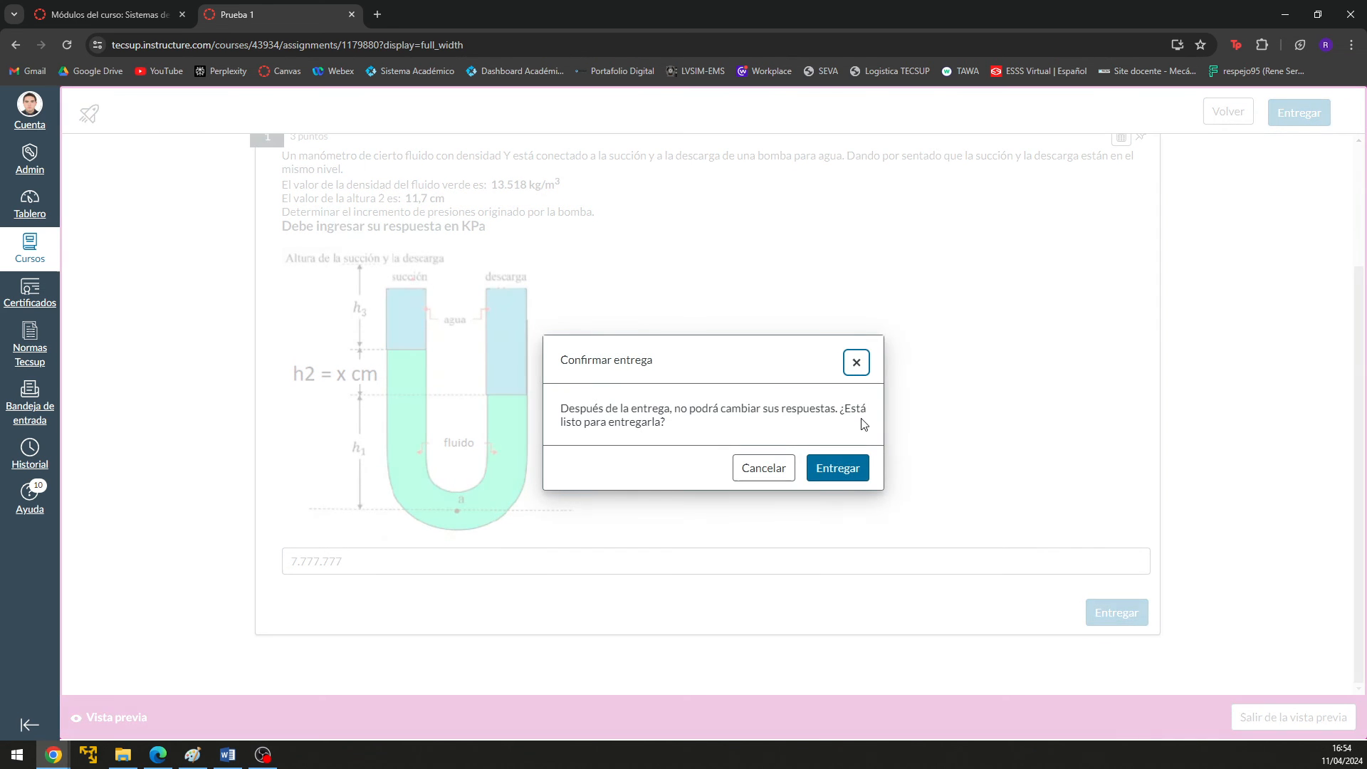
click(860, 471)
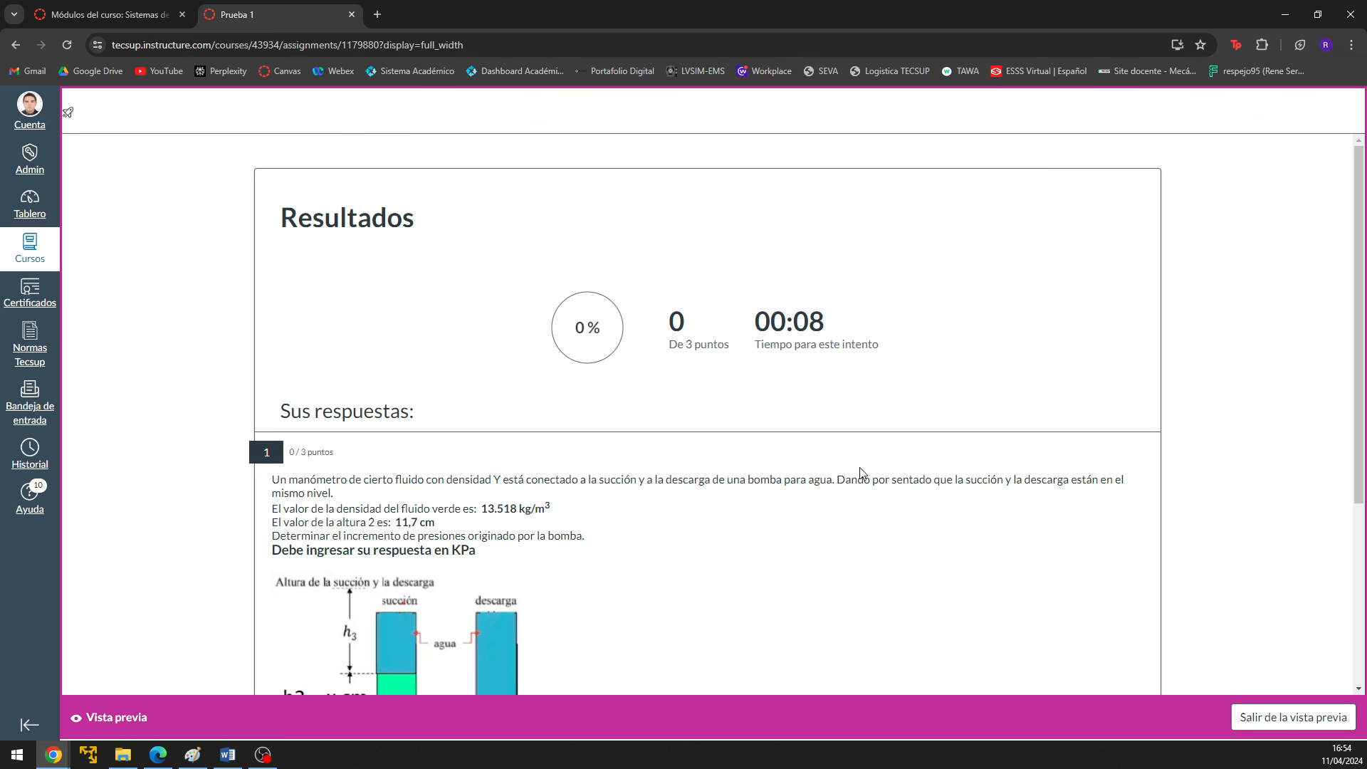
scroll(611, 563, down, 4)
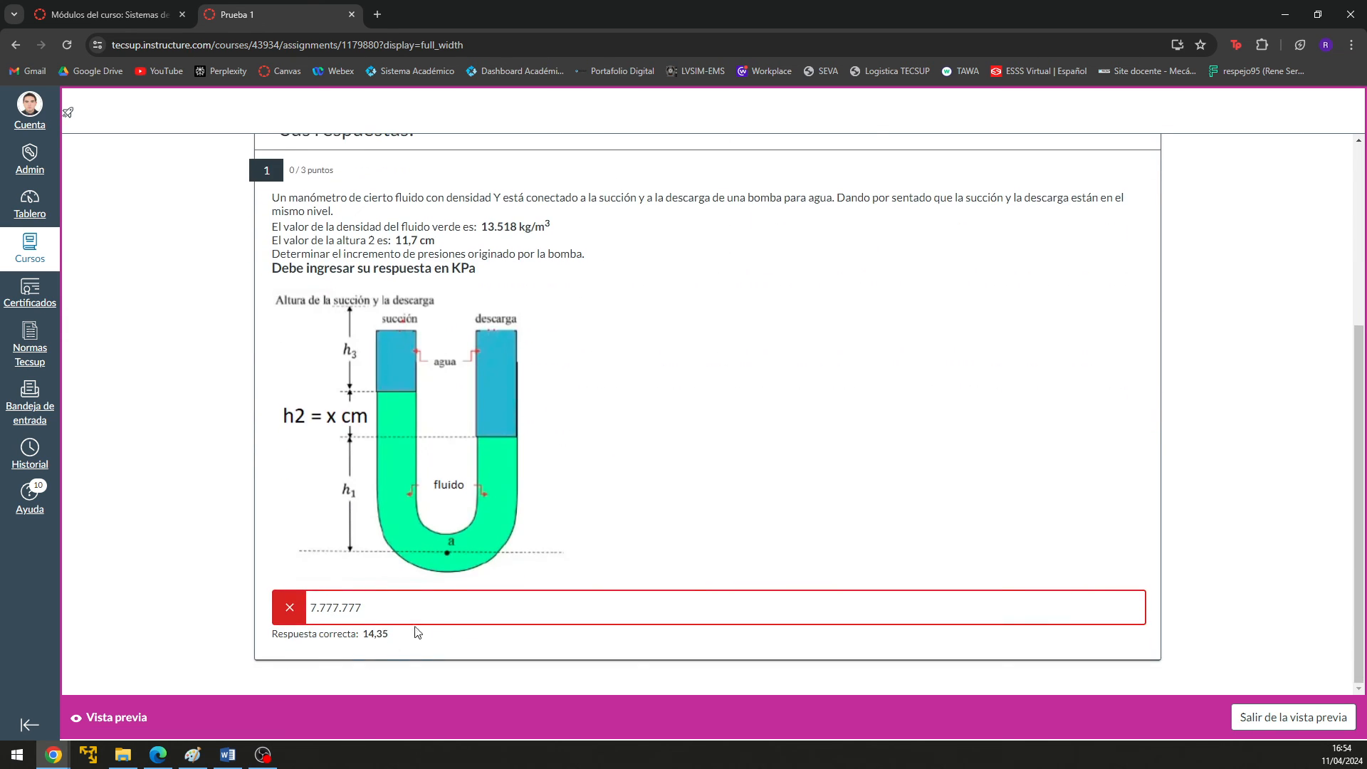
scroll(908, 504, up, 4)
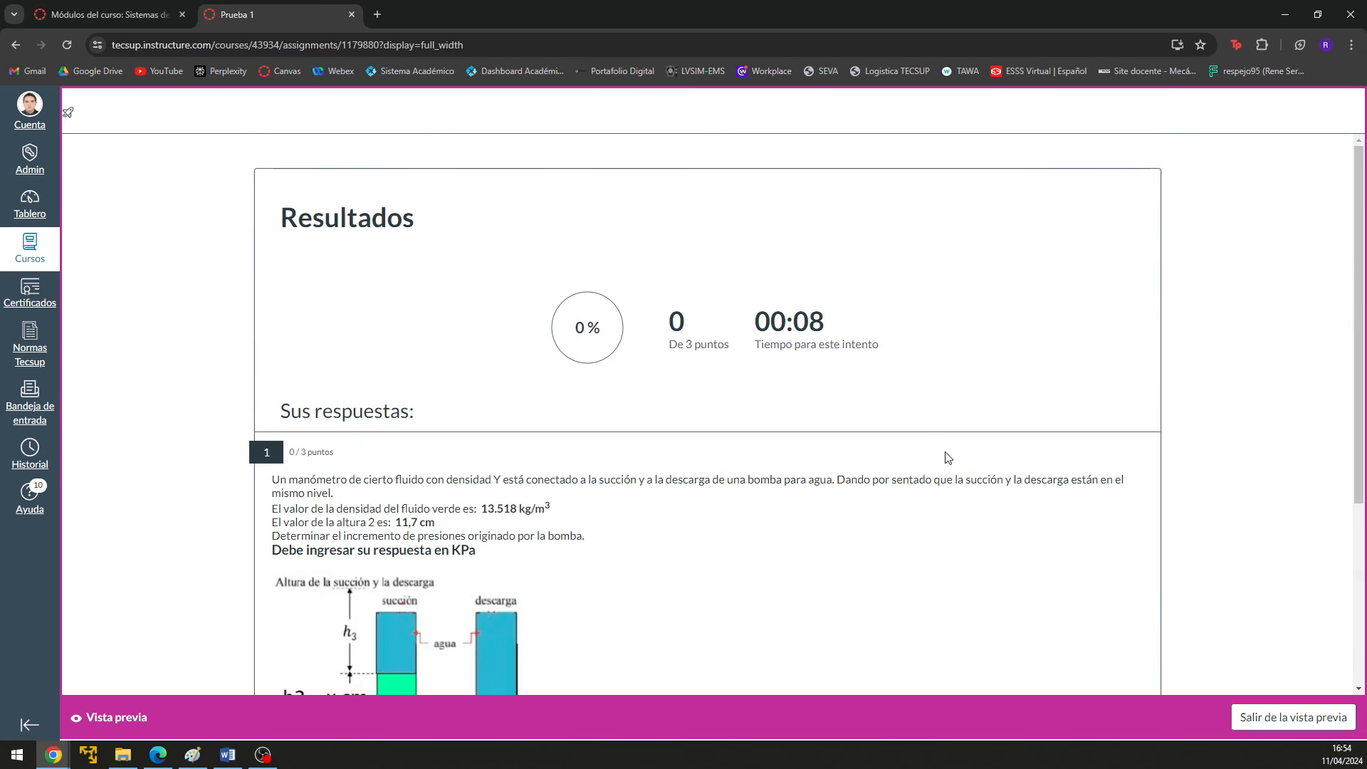
- Exit the preview and restrict the student results view in the quiz settings to show only points awarded and points possible
click(1257, 717)
click(271, 121)
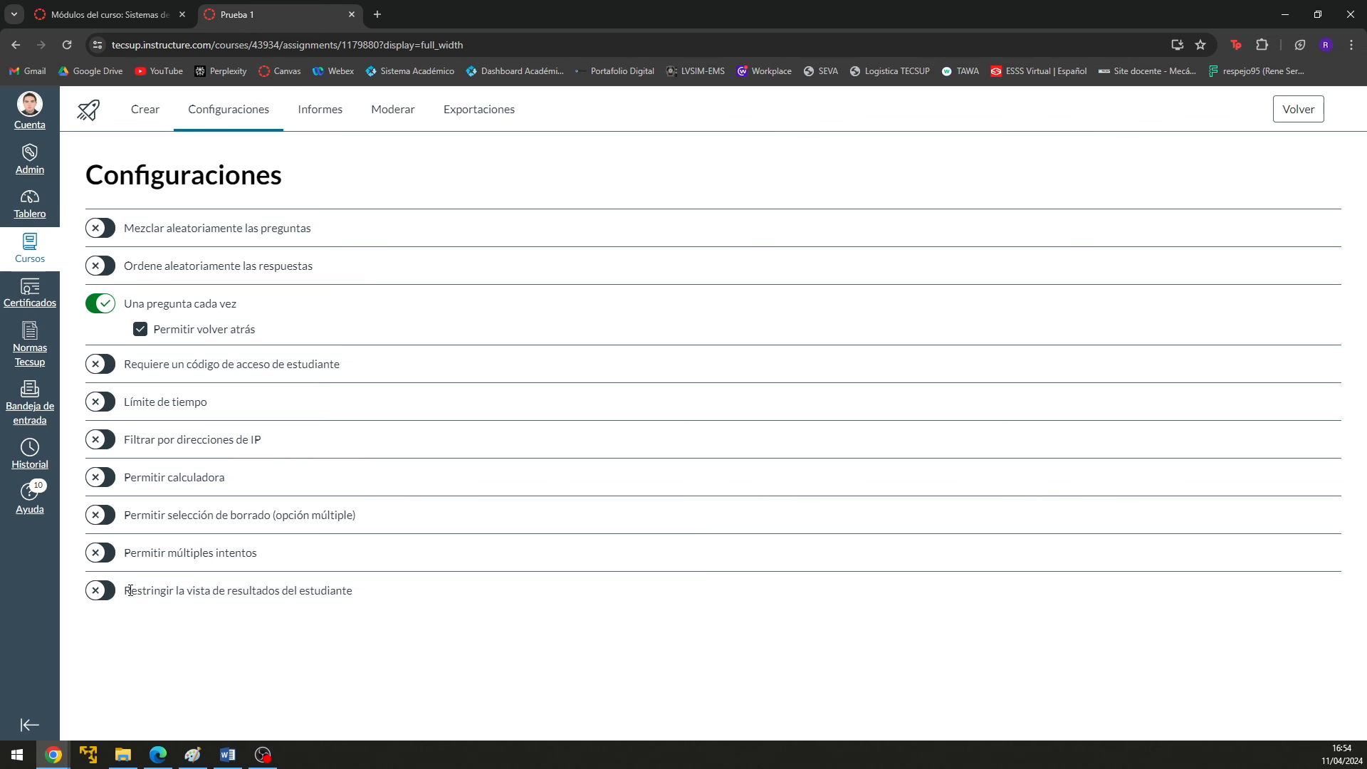
click(103, 591)
scroll(143, 584, down, 2)
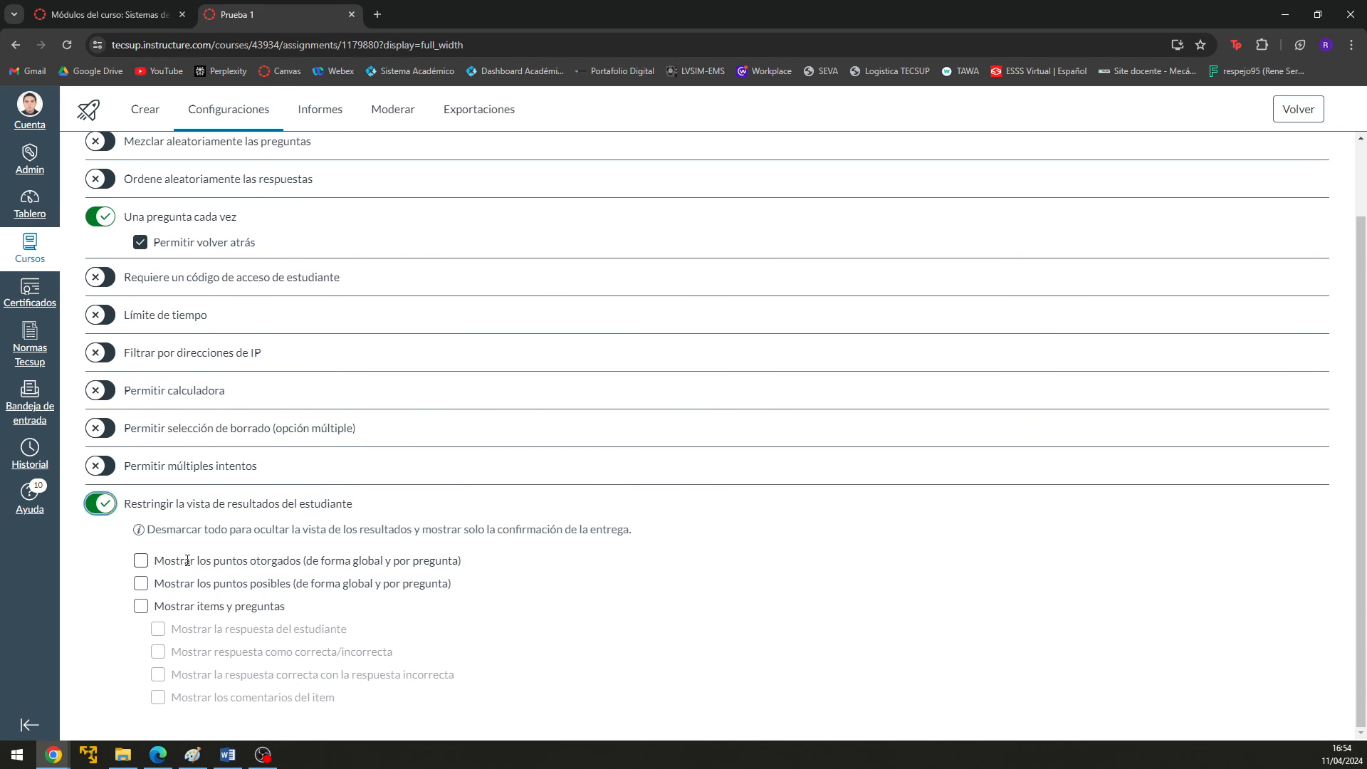
click(165, 580)
scroll(213, 448, up, 1)
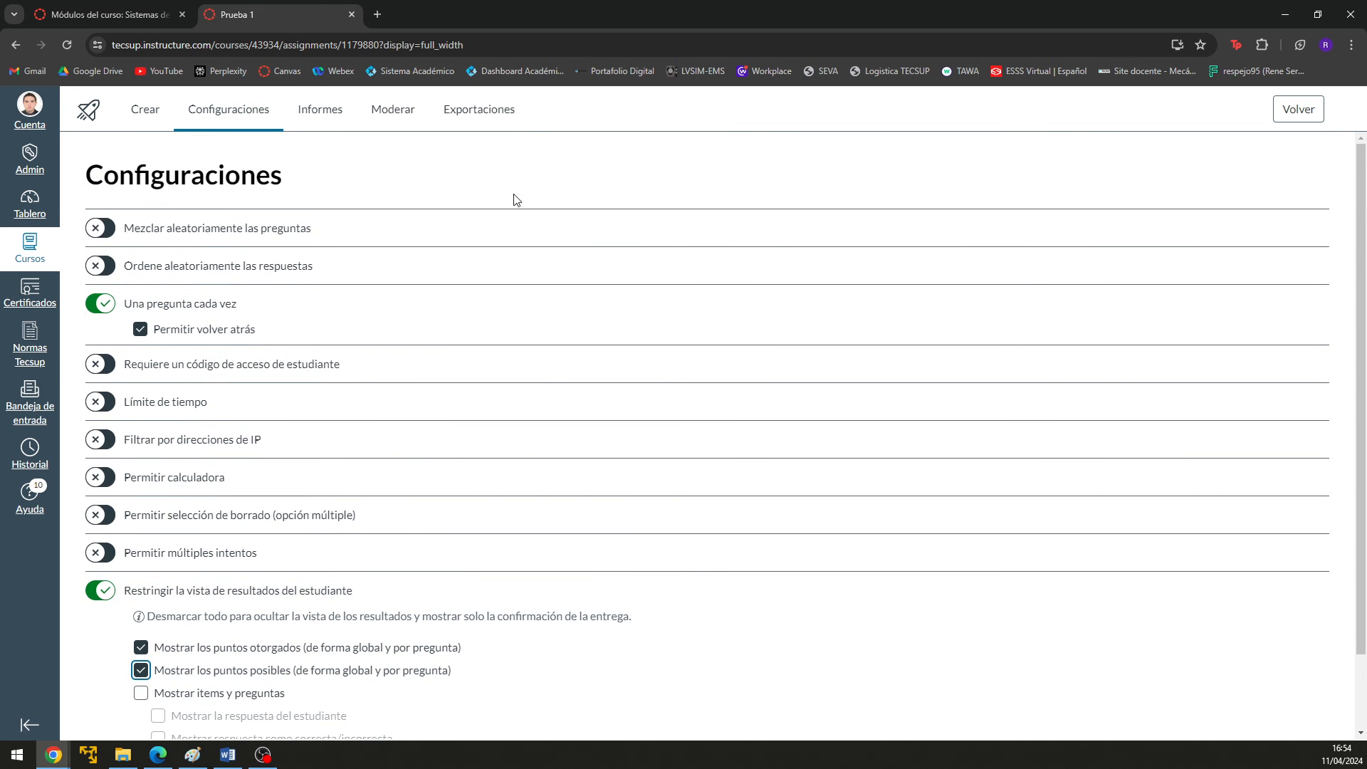
- Preview the quiz again with 556464 as the manometer answer, and submit and confirm the attempt
click(157, 108)
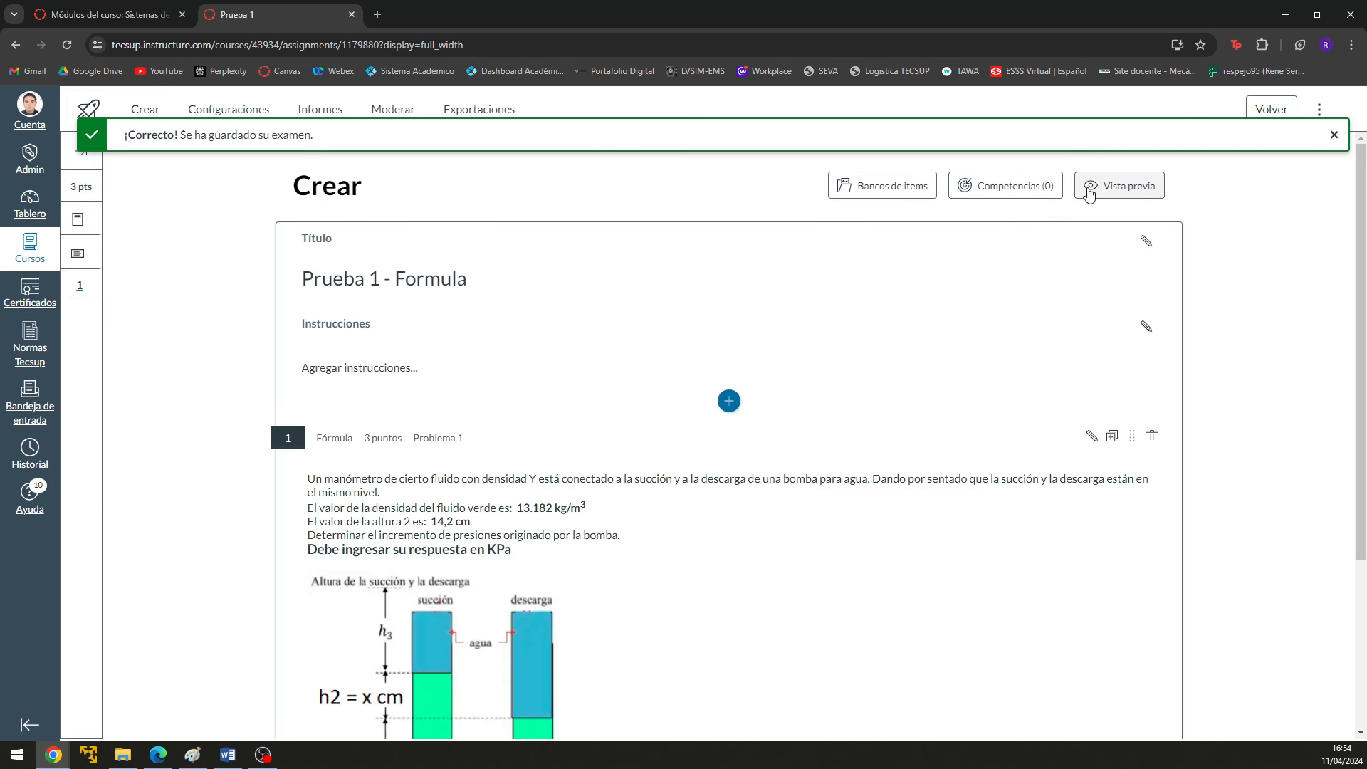
click(1096, 188)
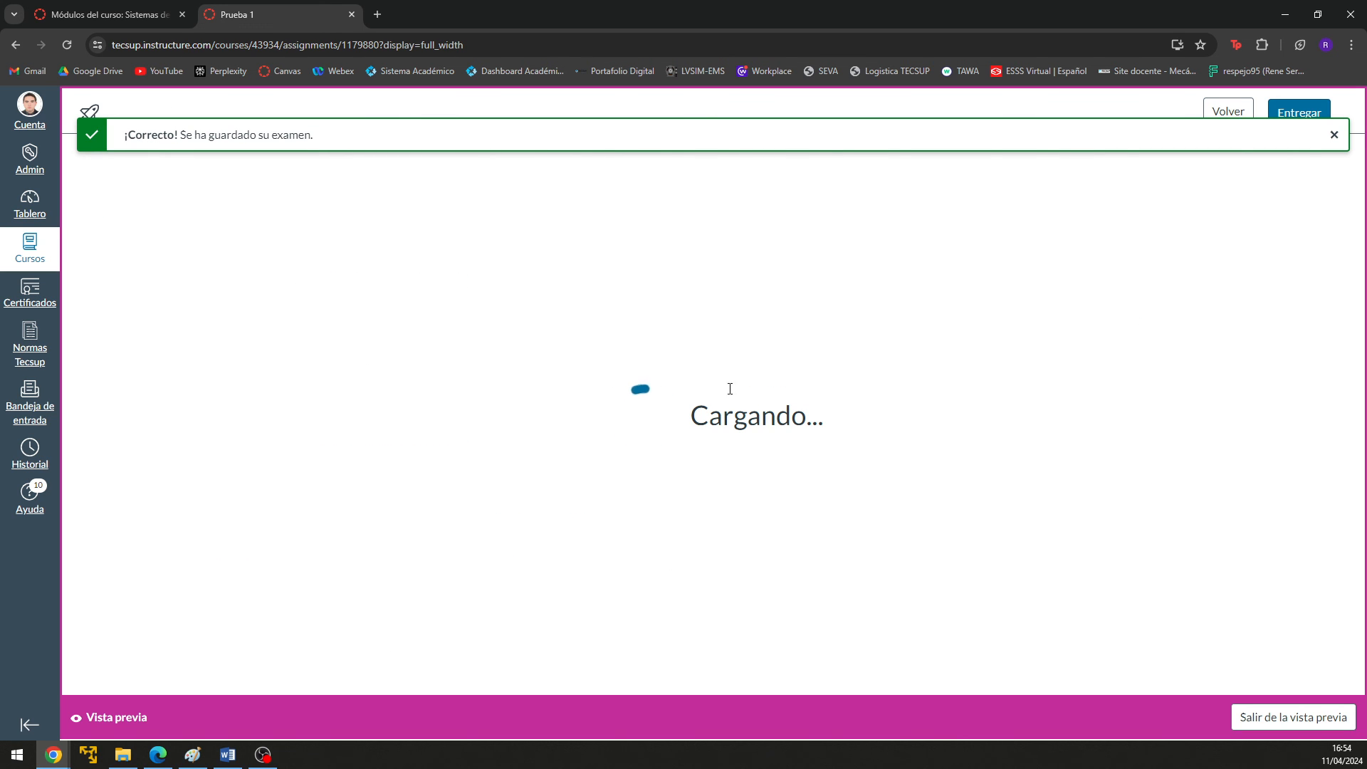
scroll(466, 470, down, 2)
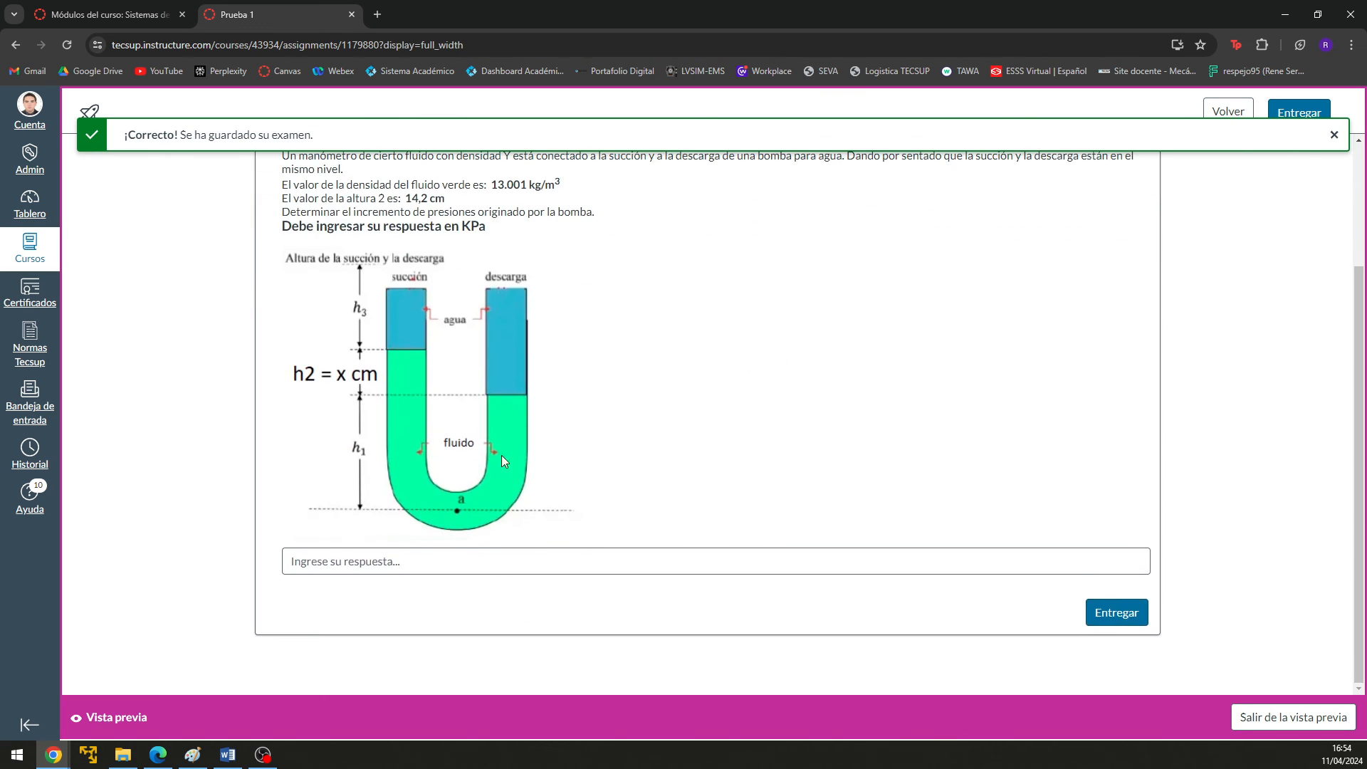
click(551, 555)
text(556464)
click(1100, 613)
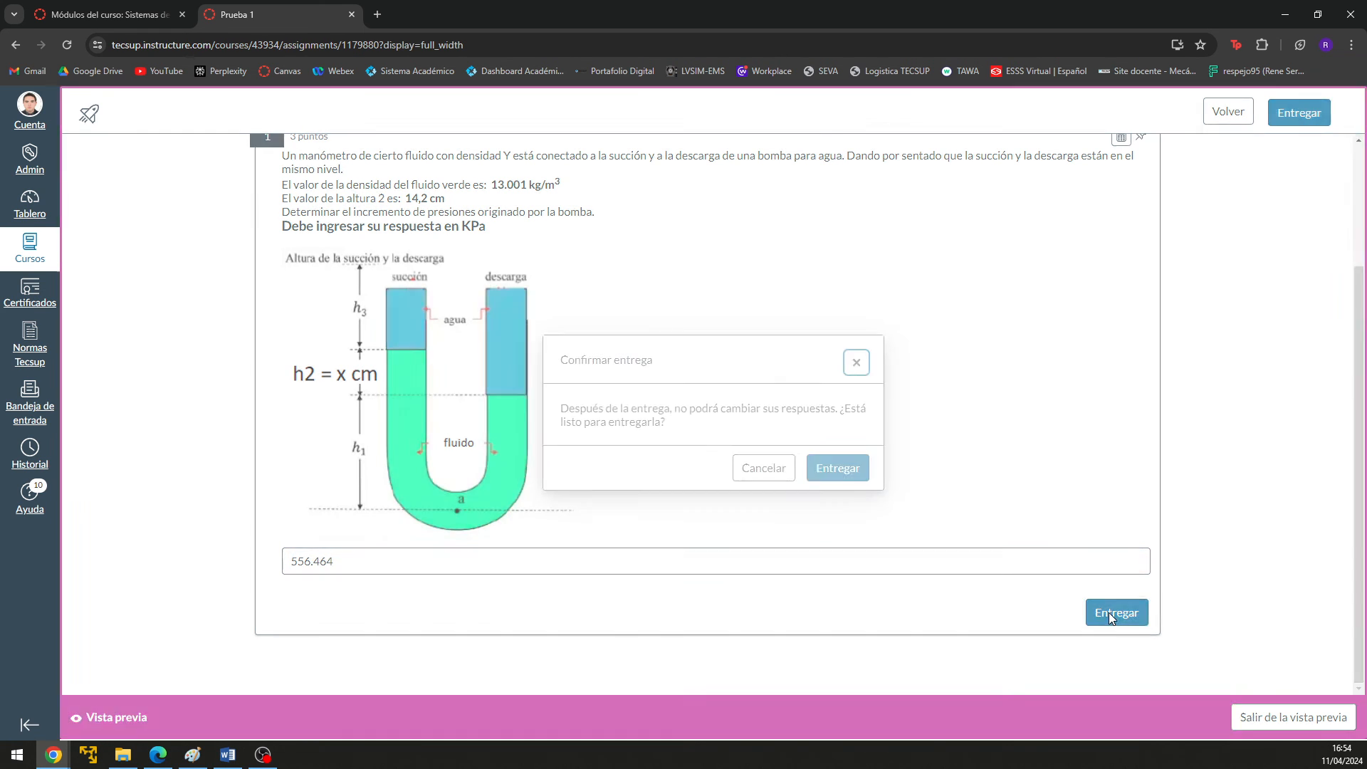
click(836, 467)
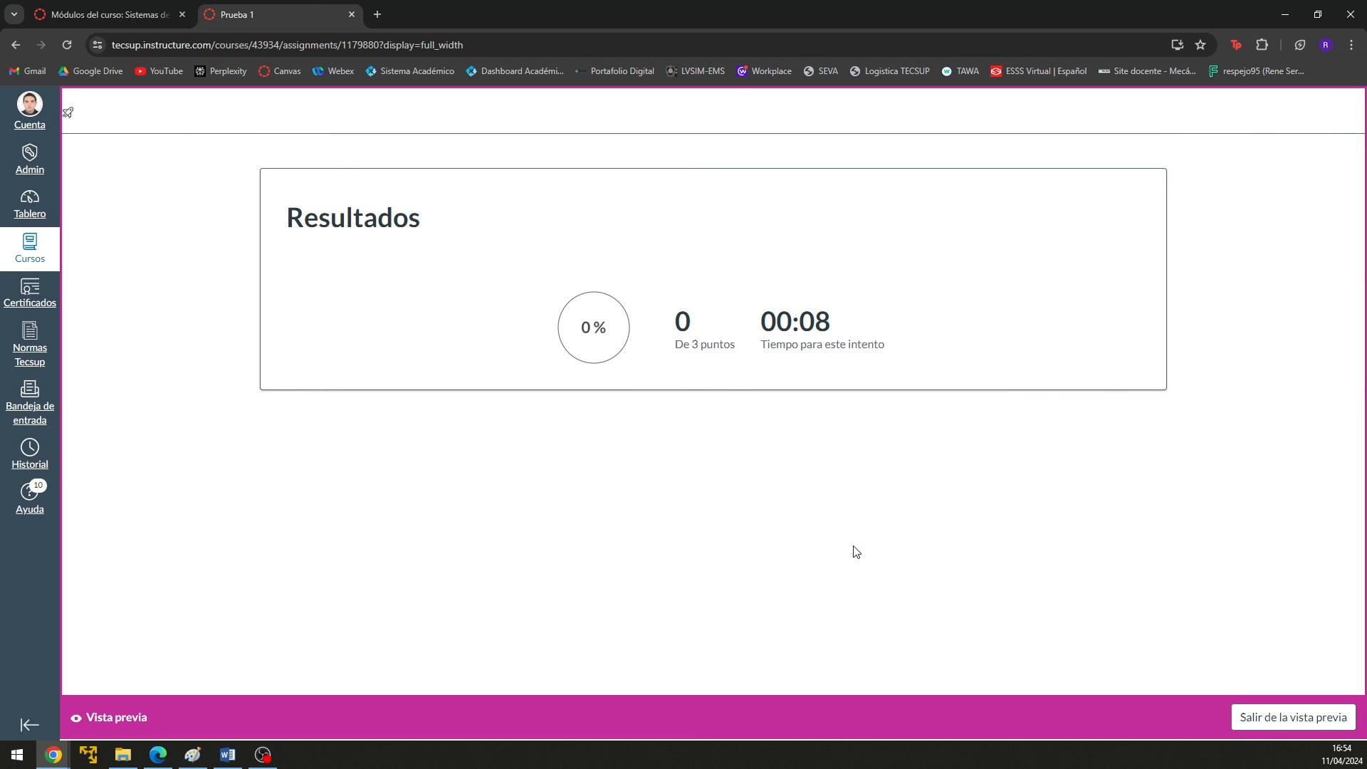
- Exit the preview and open the manometer question's statement in the full-screen editor
click(1259, 721)
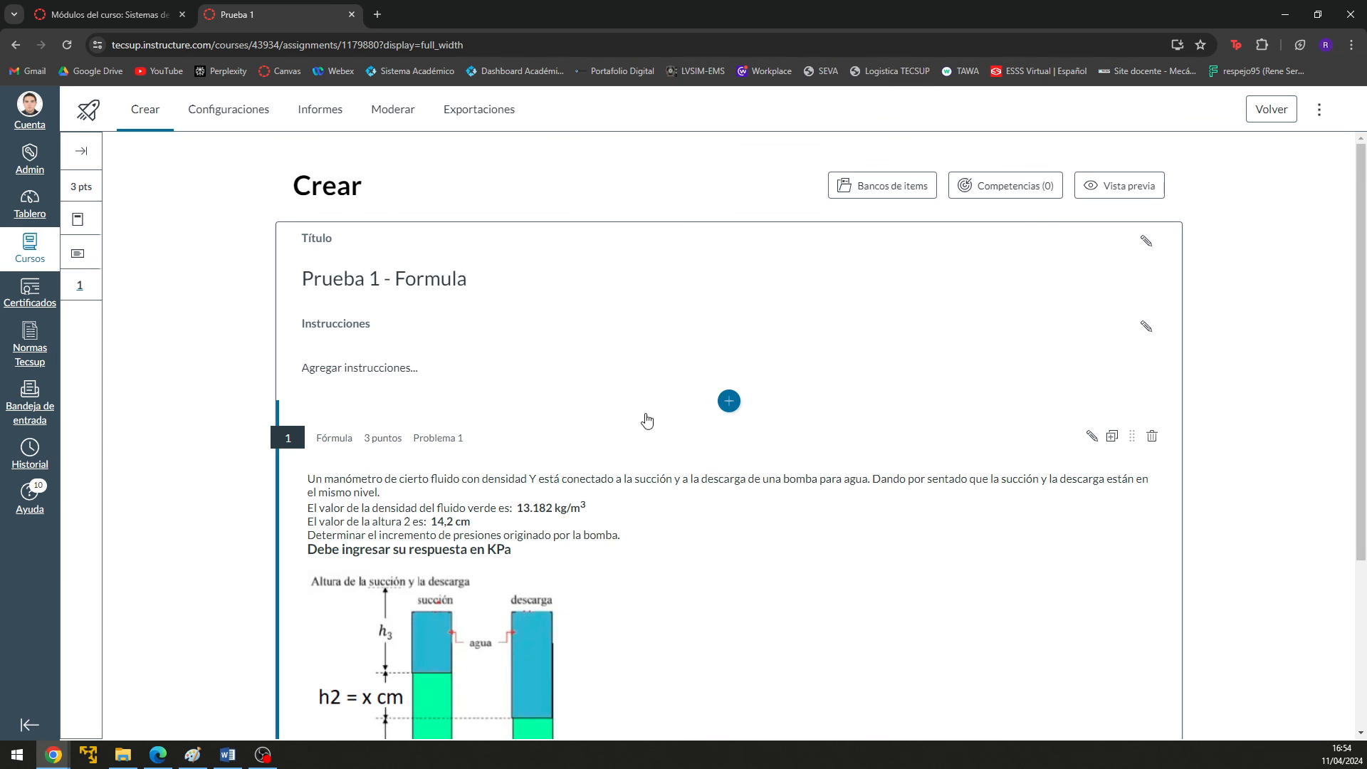
click(577, 482)
scroll(556, 456, down, 3)
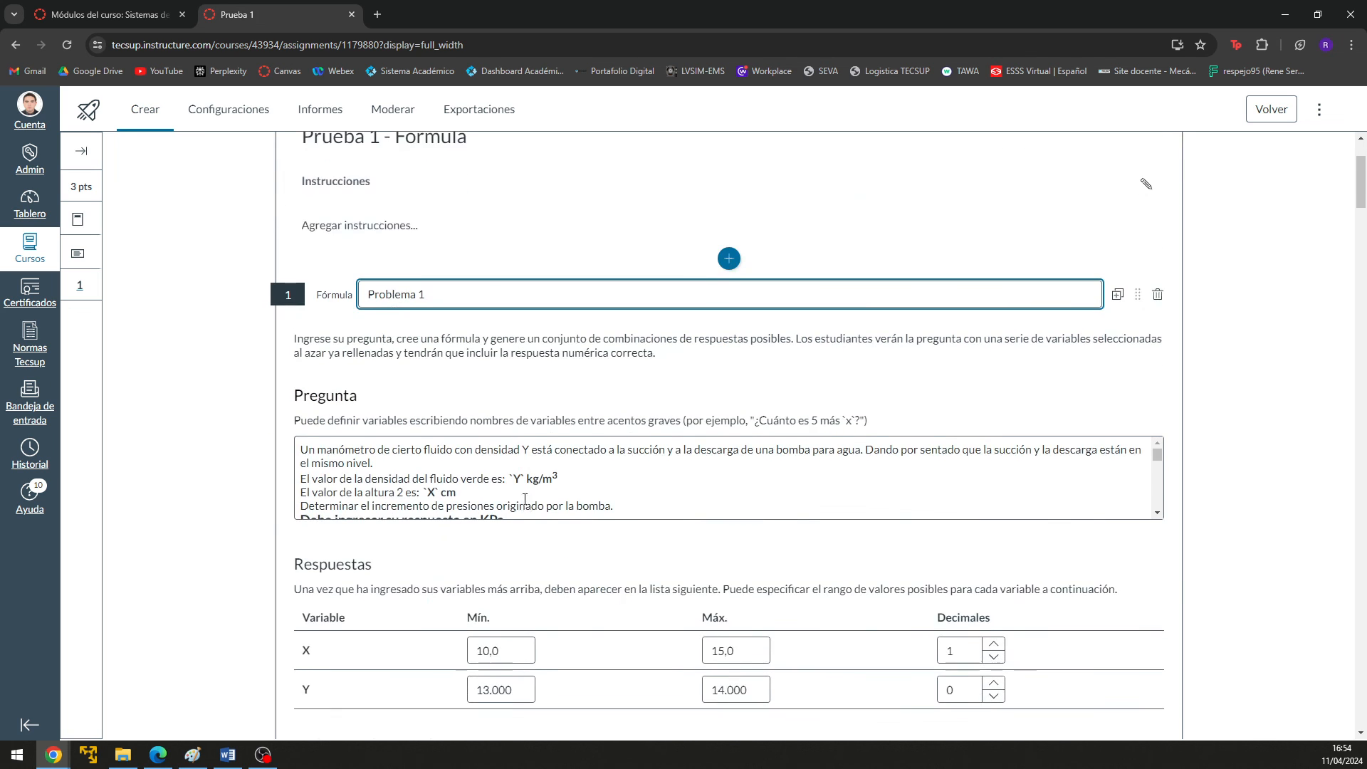
scroll(536, 427, down, 2)
scroll(537, 427, up, 2)
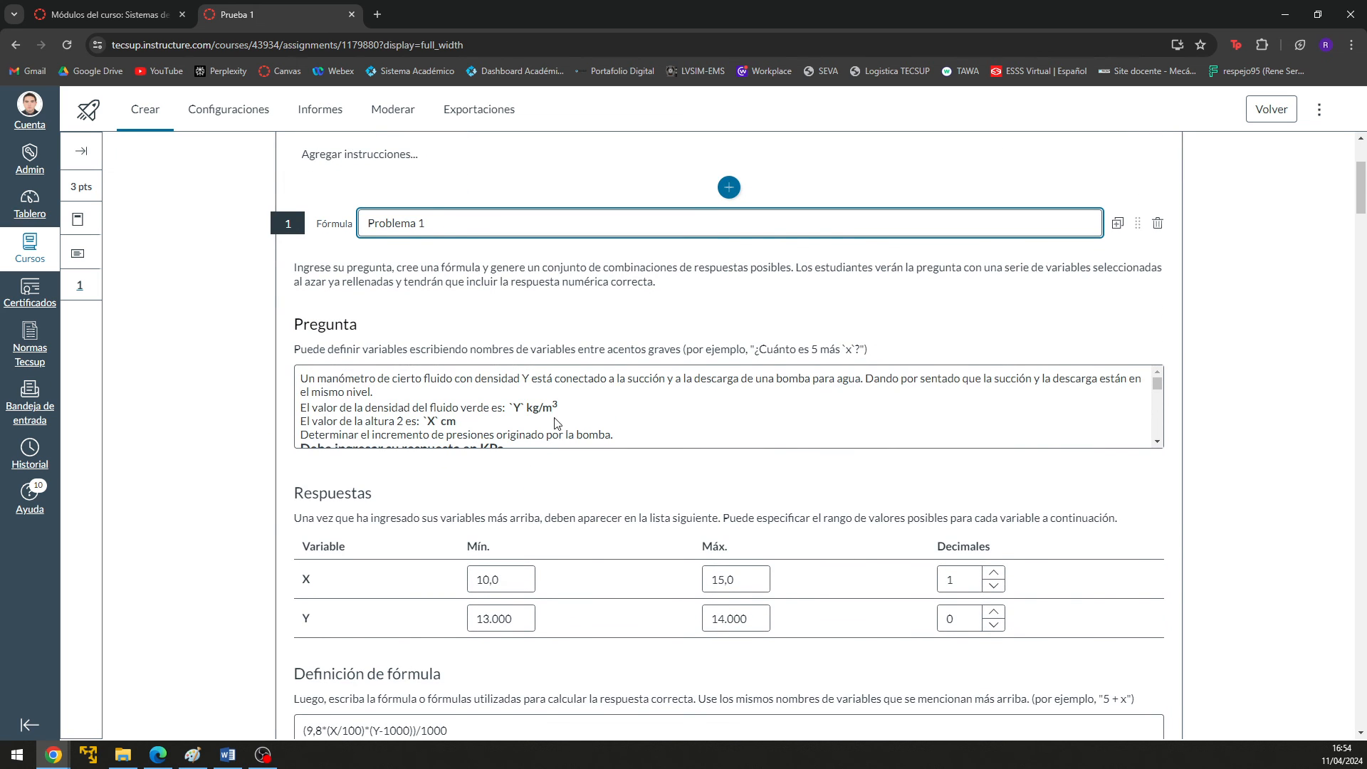
click(1089, 428)
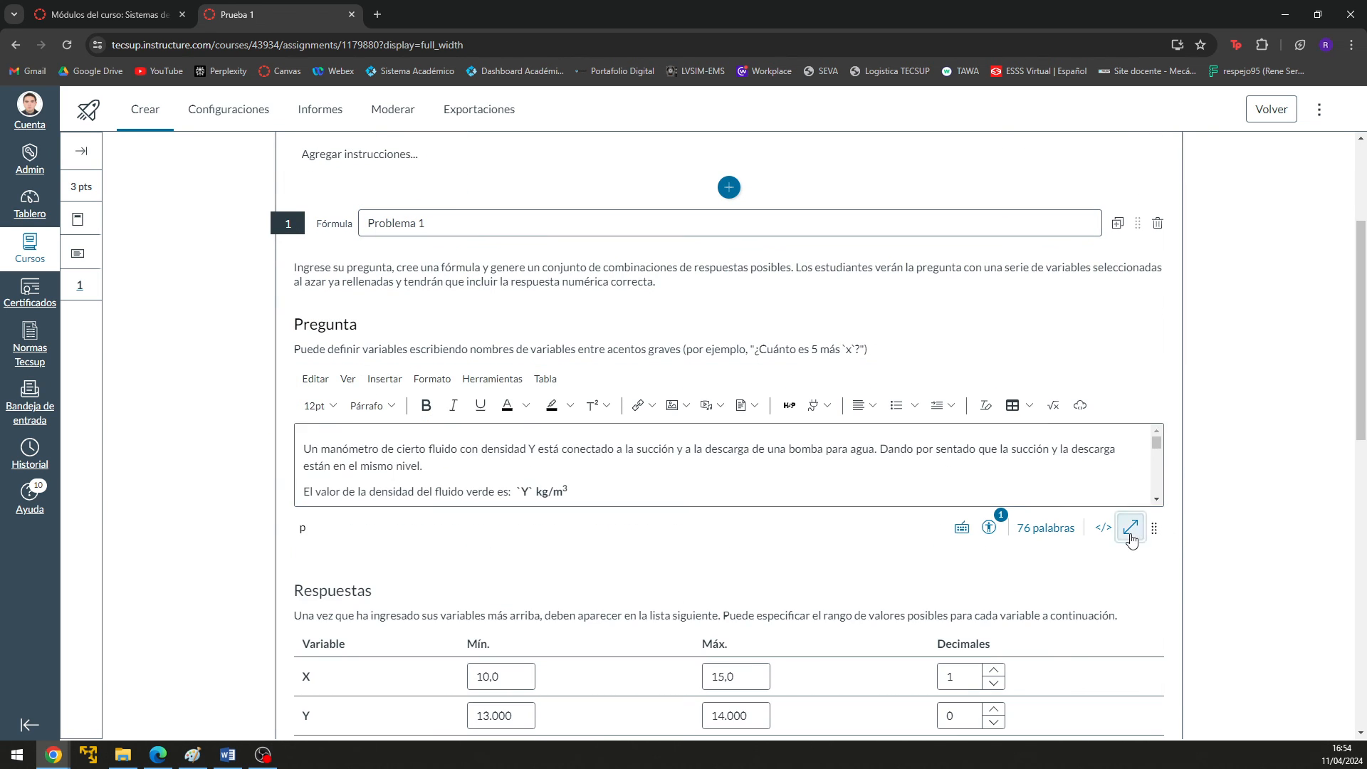
click(1131, 528)
- Append "Nota: La separación decimal debe estar indicada con coma (,)." to the KPa instruction, with a blank line above, and exit full screen
click(285, 191)
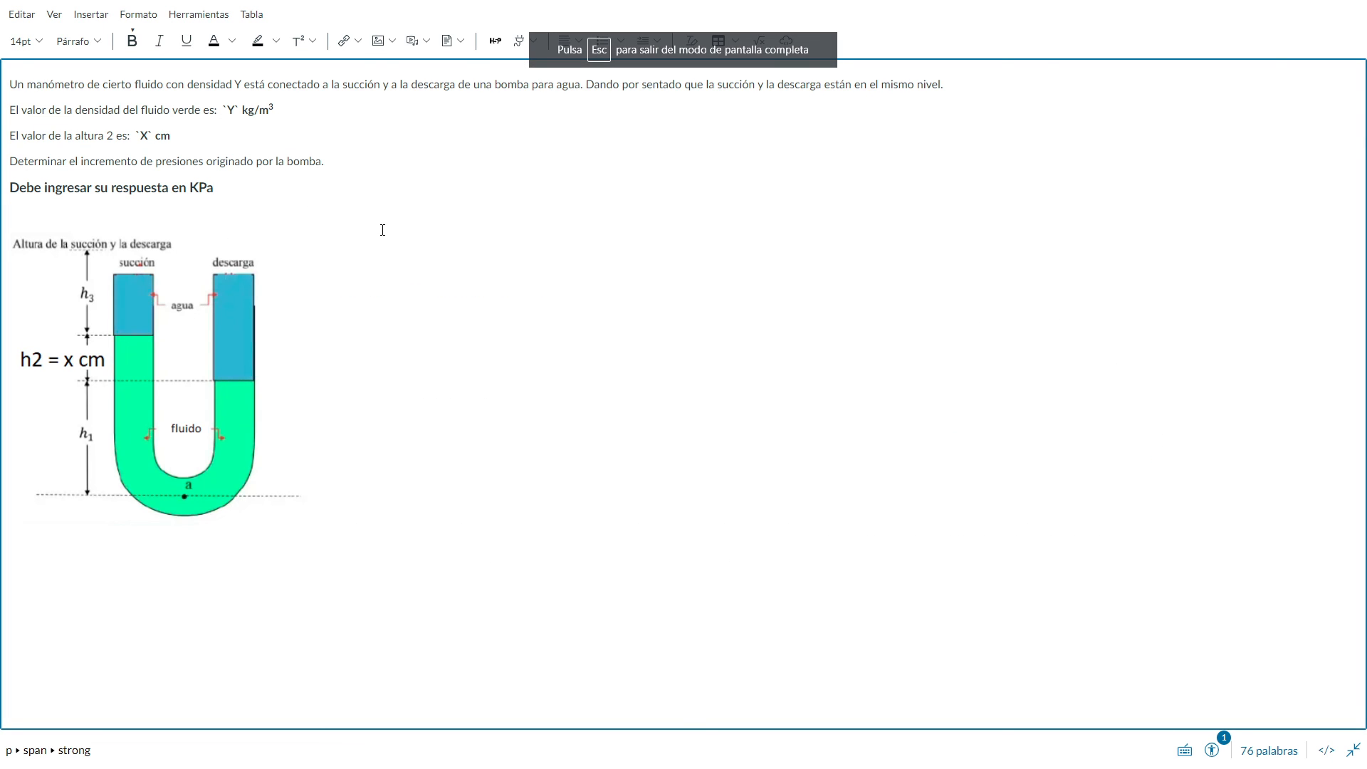
text(NOt)
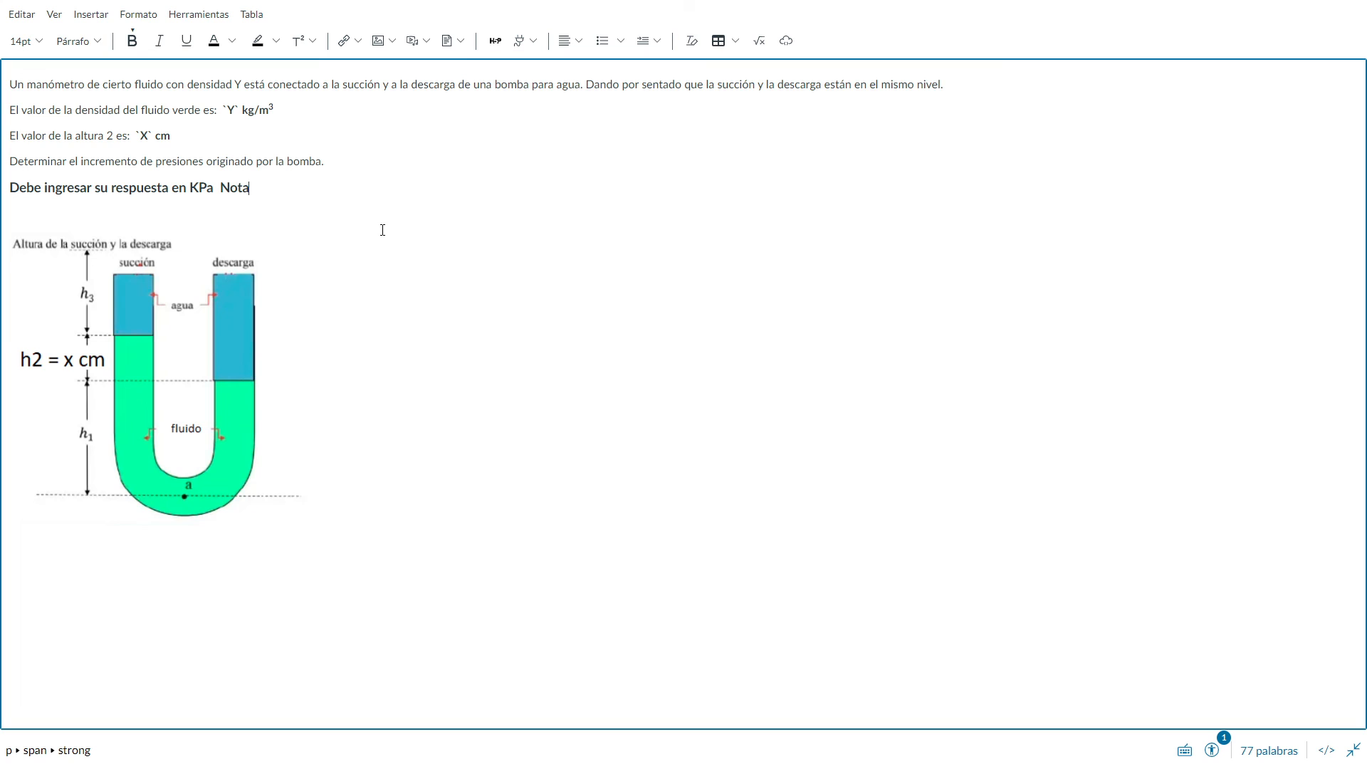
text(a: La separación decilm)
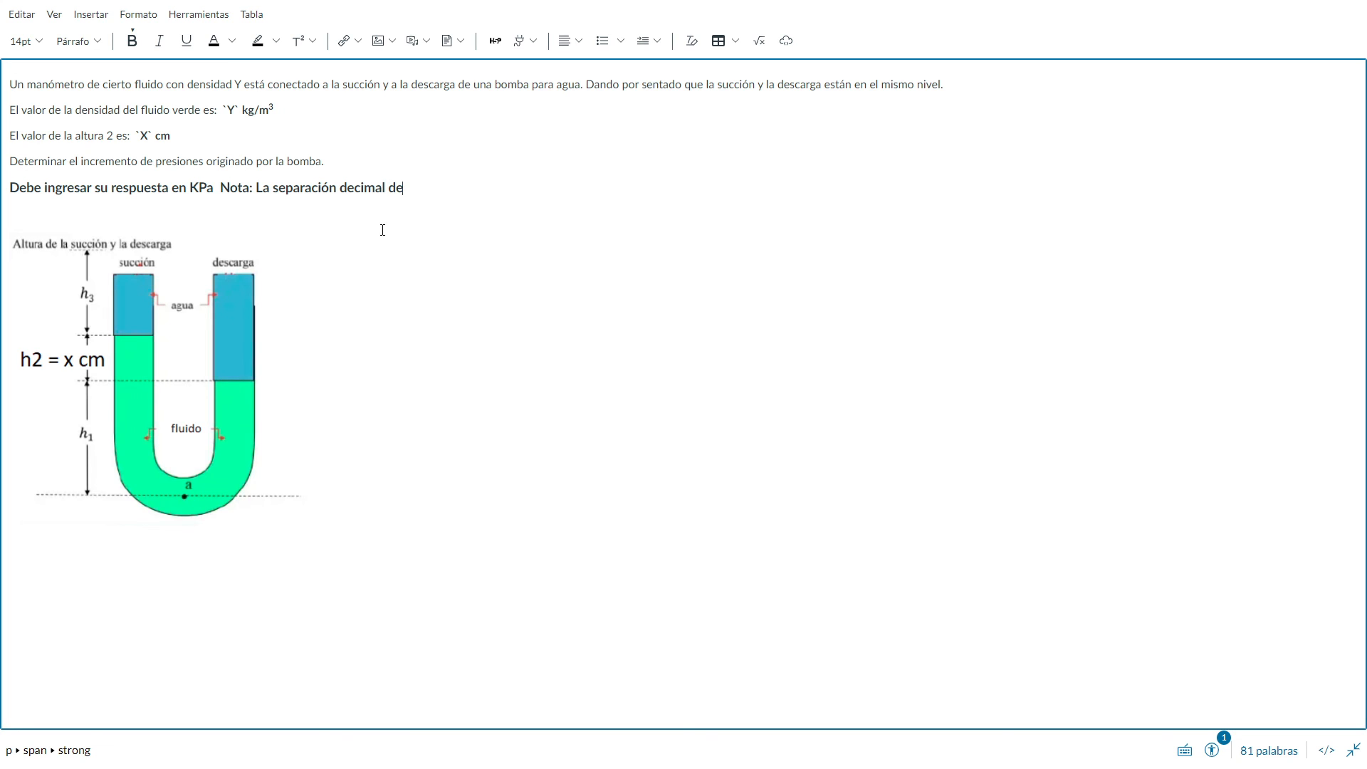
text( debe estar indicada con coma (,).)
key(Return)
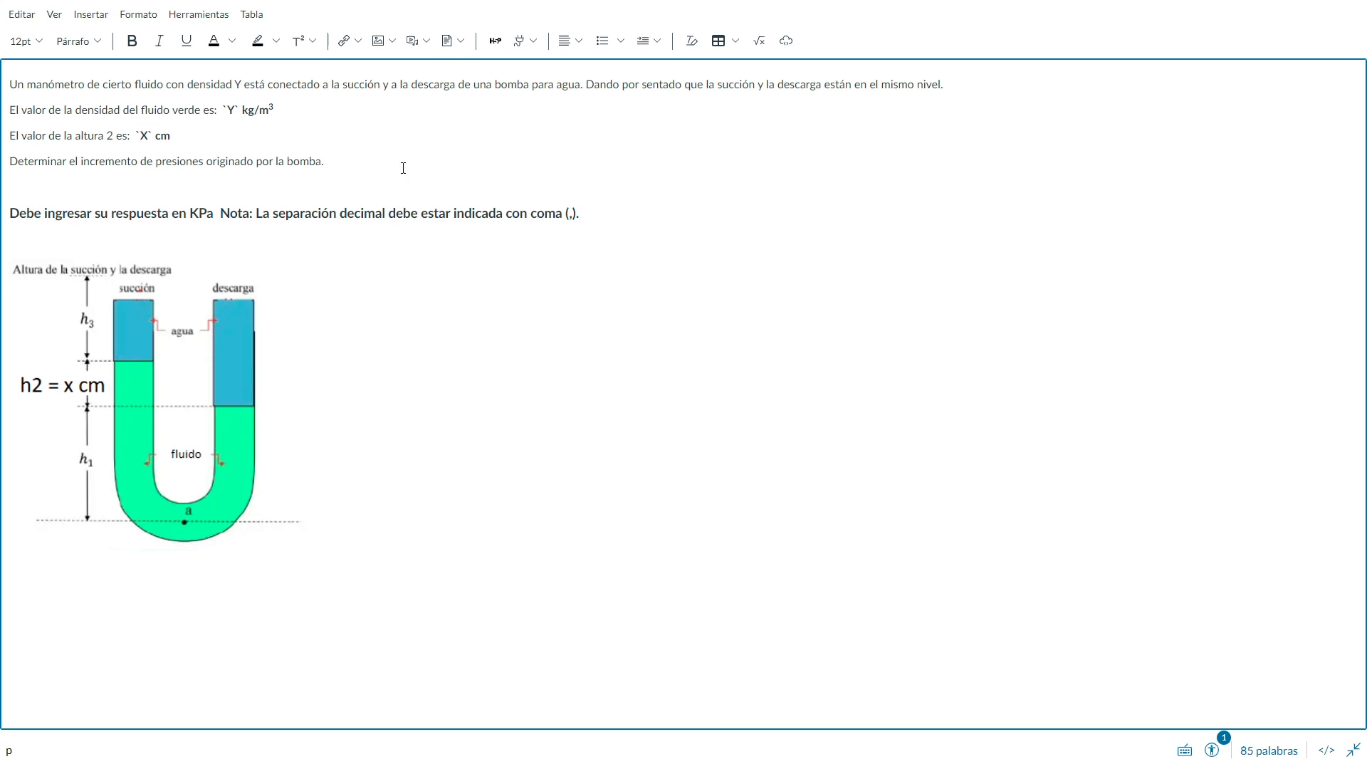
click(1356, 748)
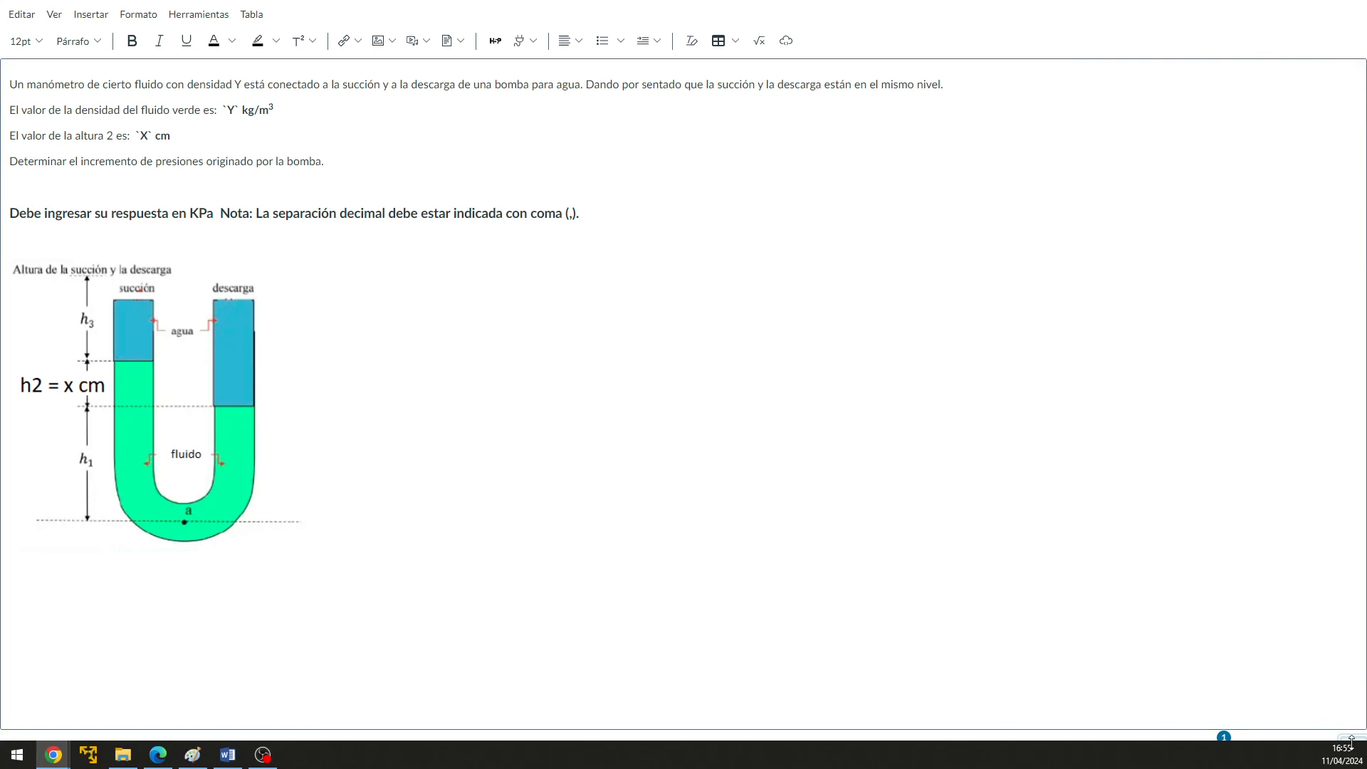
- Check the worked solution in Paint, then return to Canvas and review the question's variable ranges, formula, error margin and calculator options
scroll(601, 538, down, 3)
click(192, 755)
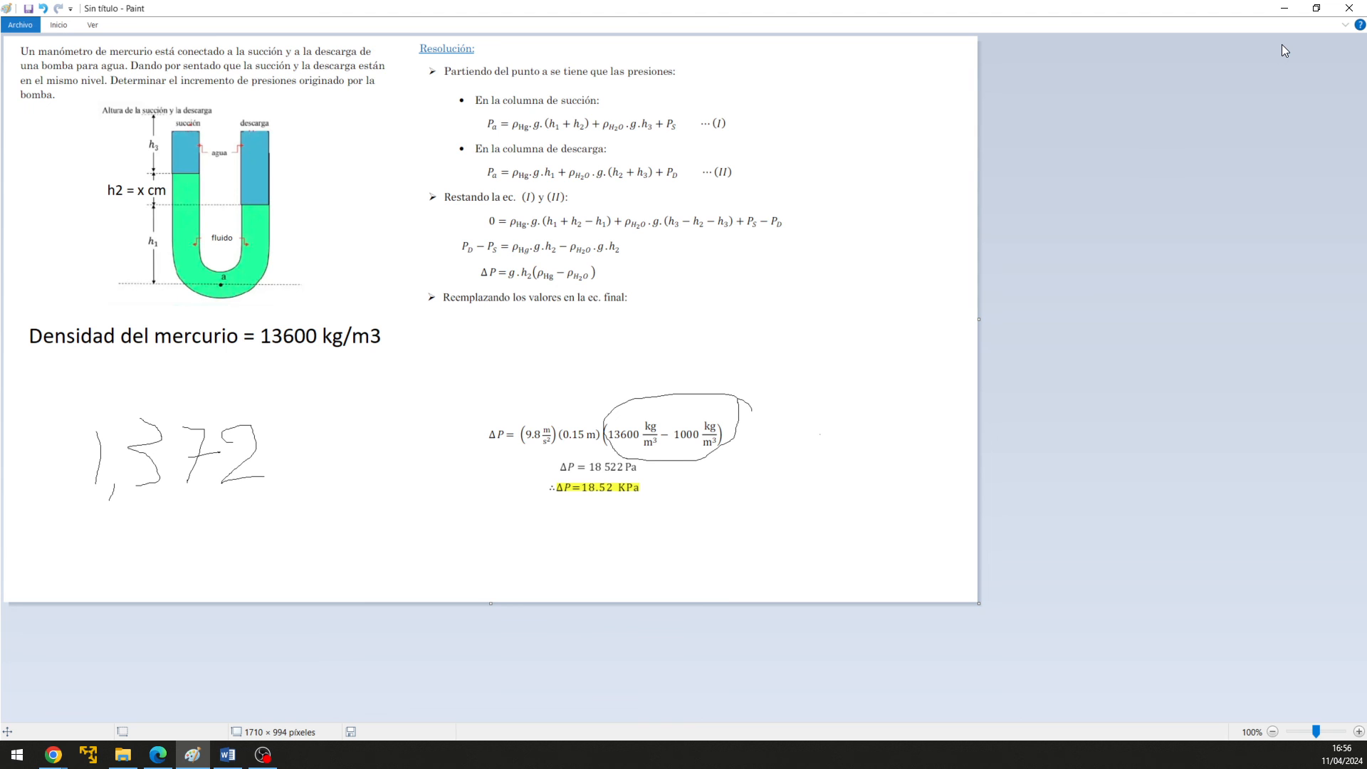
click(1284, 8)
scroll(730, 561, down, 8)
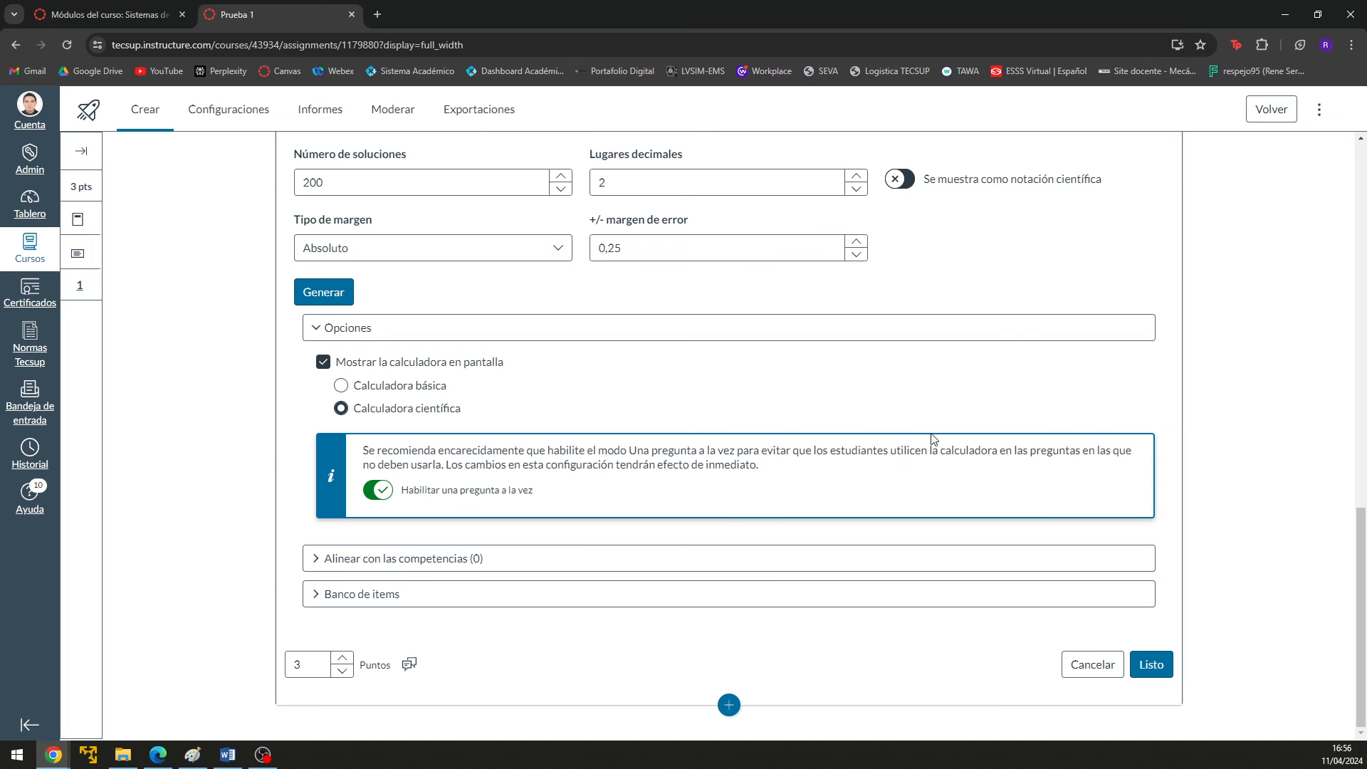
scroll(958, 428, up, 15)
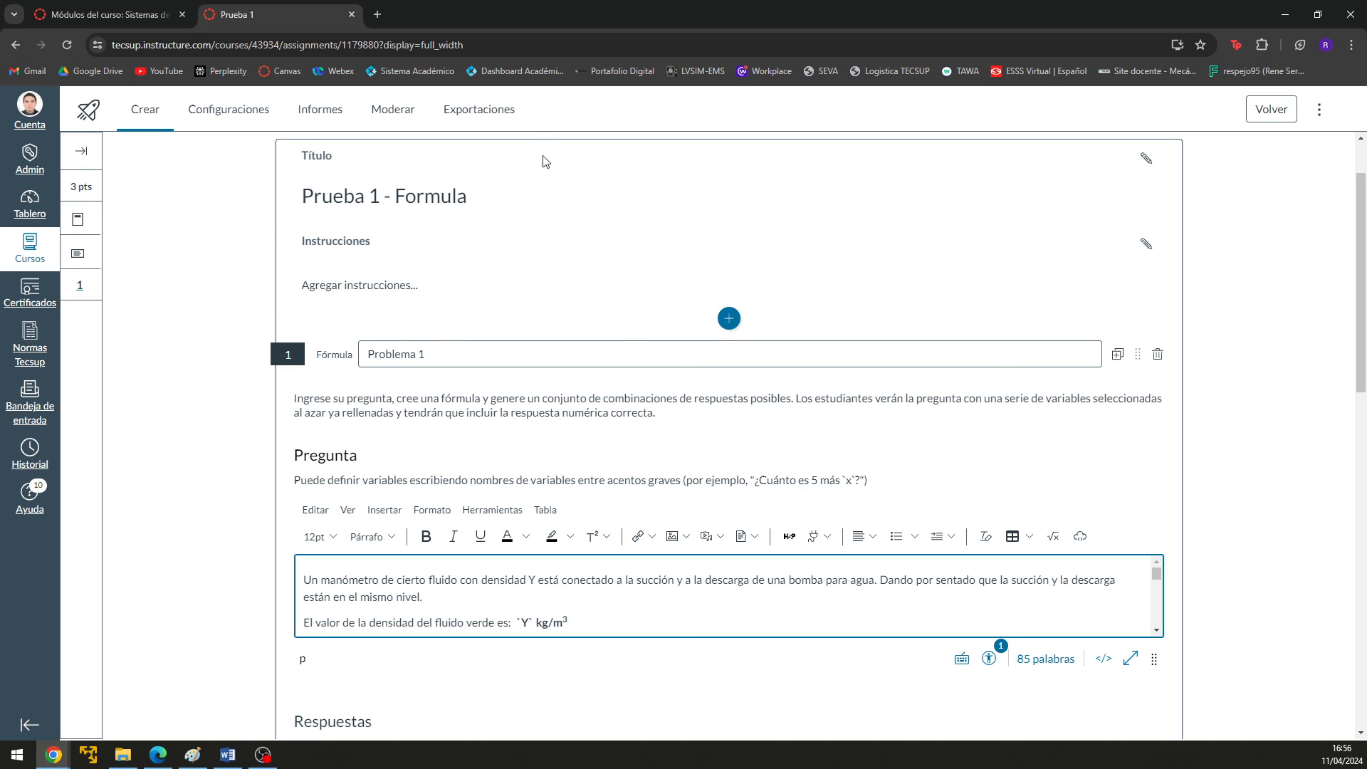
scroll(1034, 456, down, 12)
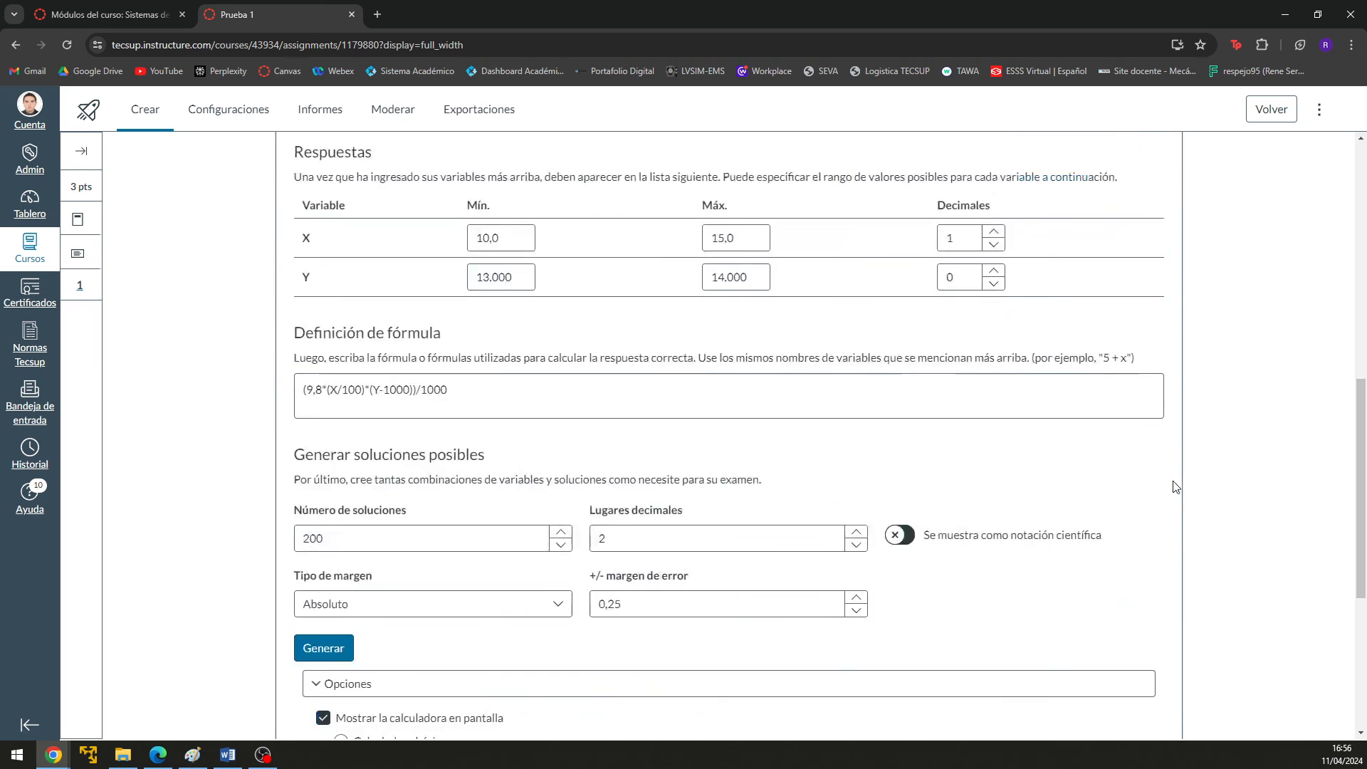
scroll(641, 525, up, 12)
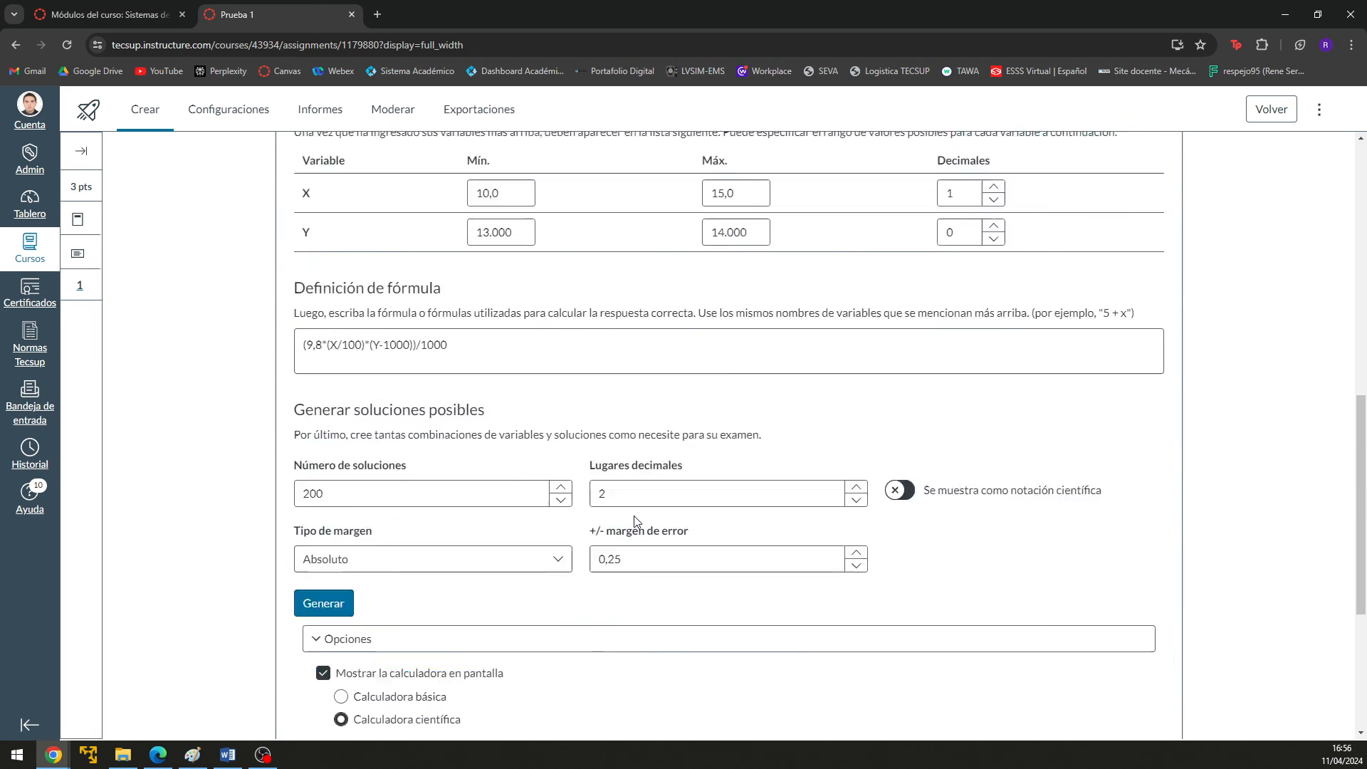
scroll(713, 285, up, 3)
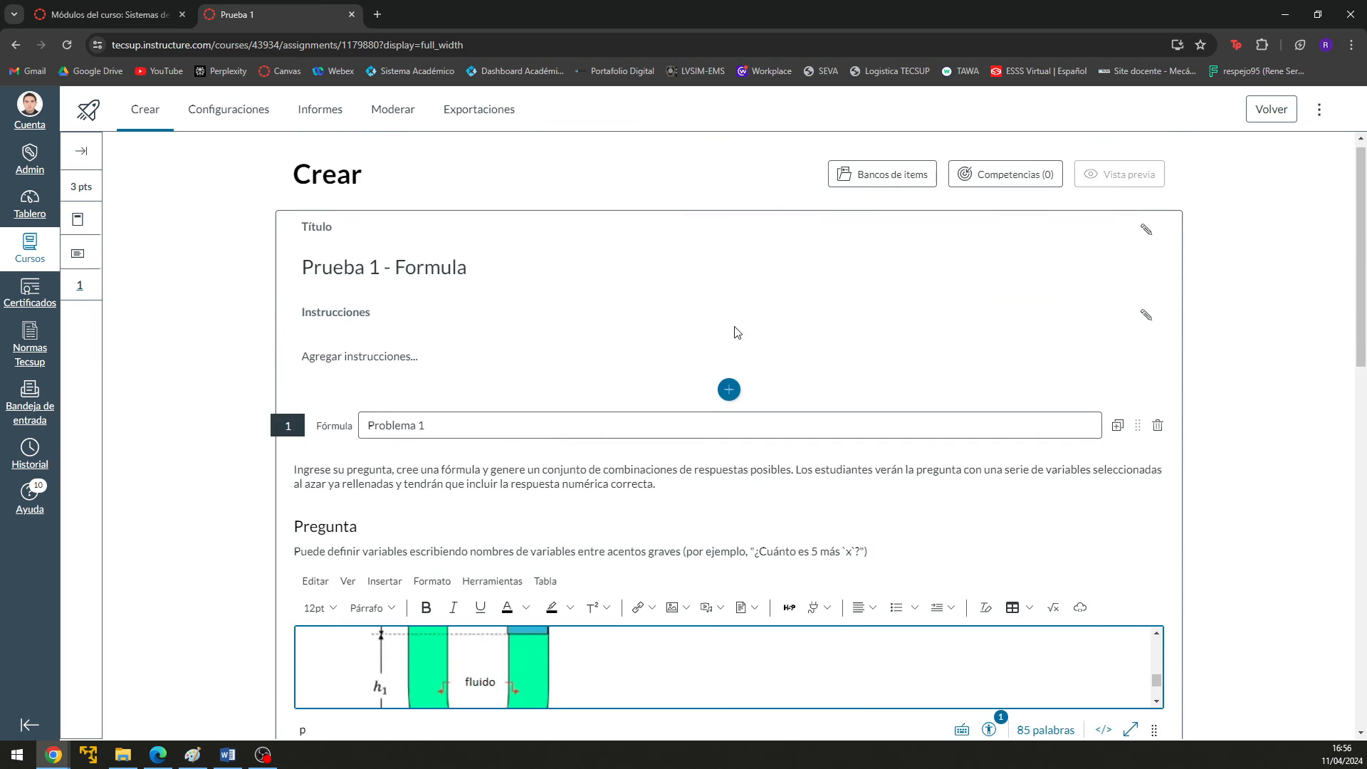
- Examine the available question types, the results view restrictions, the quiz reports and the student moderation list
click(728, 390)
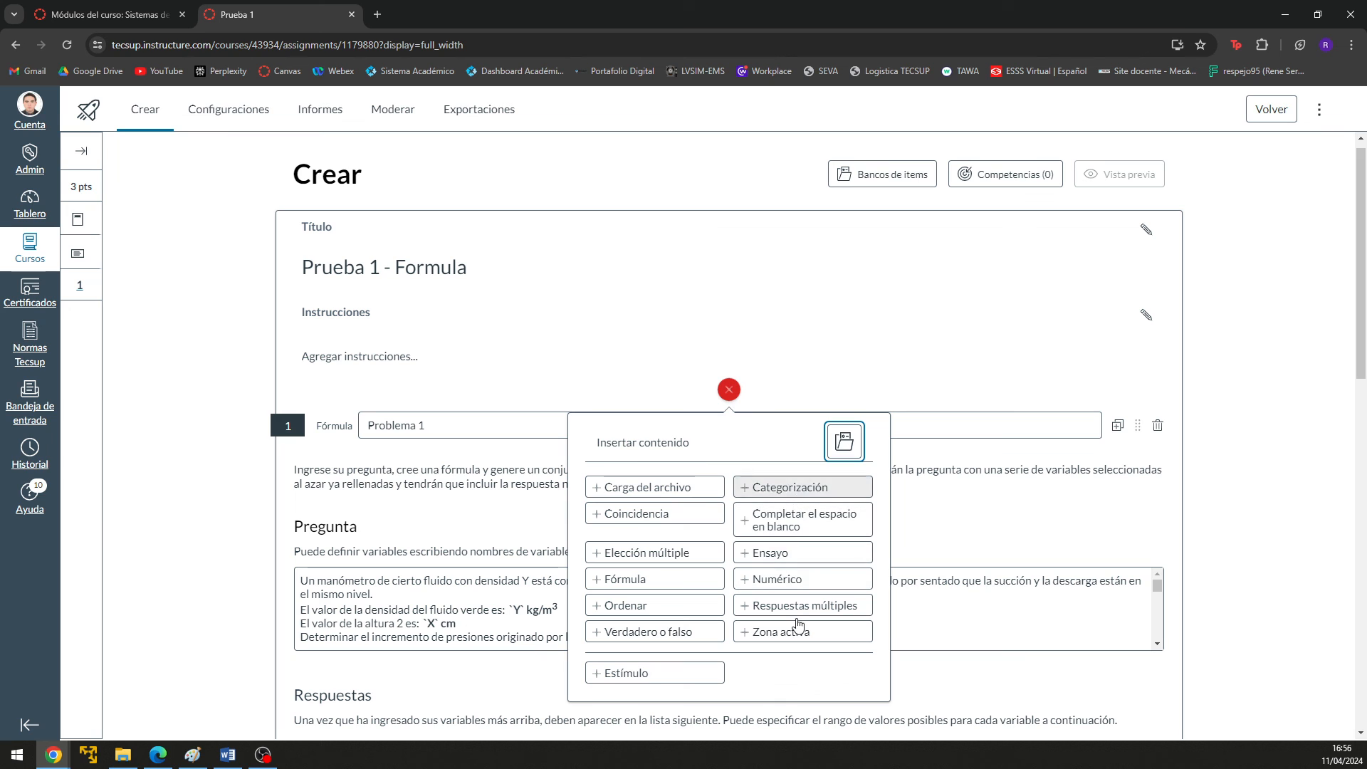
click(225, 109)
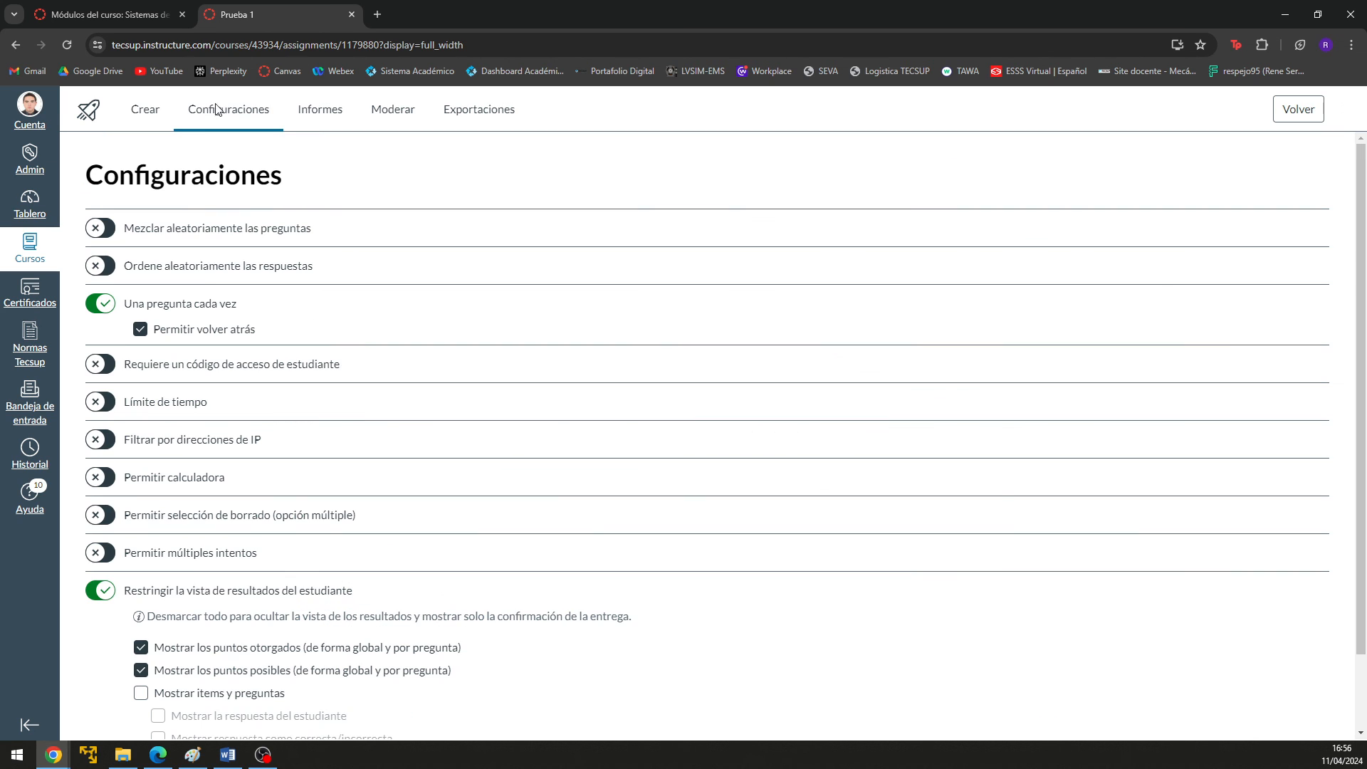
scroll(255, 382, down, 2)
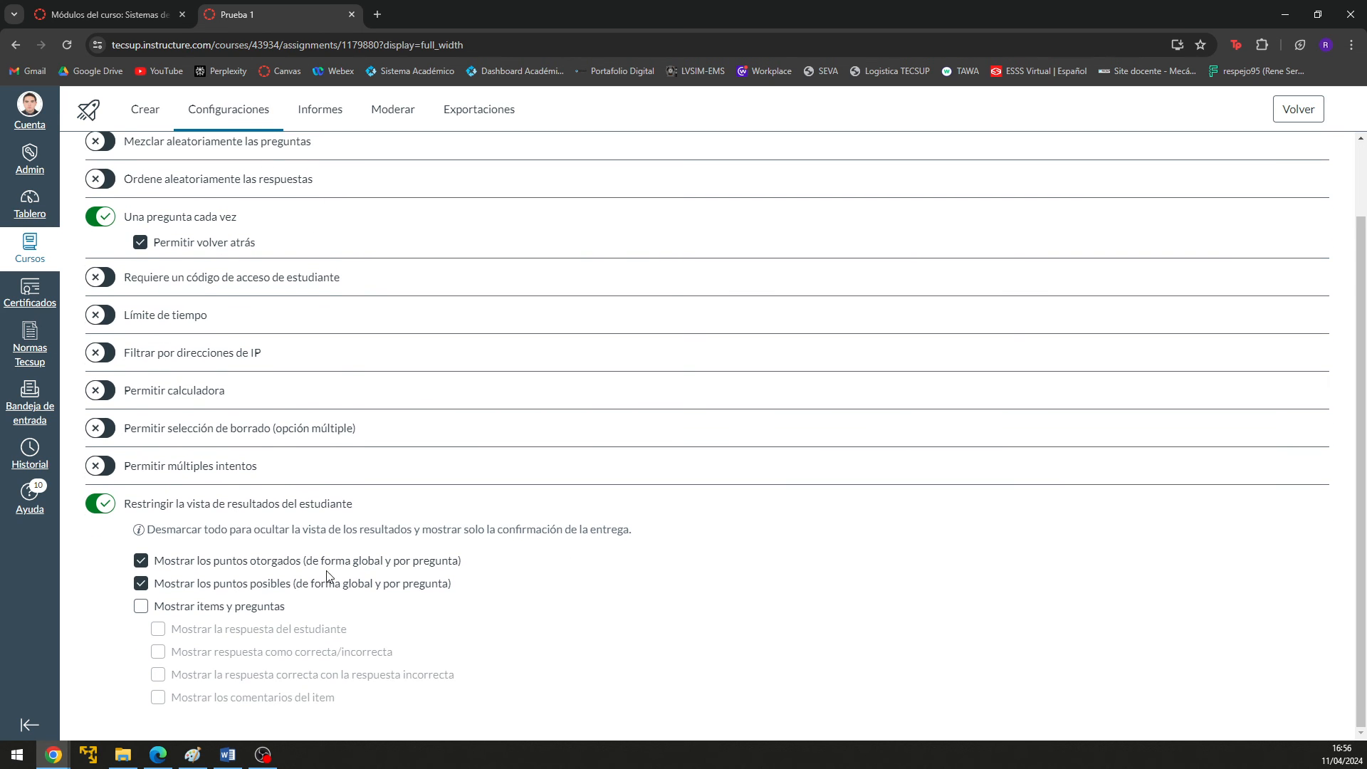
scroll(428, 567, up, 1)
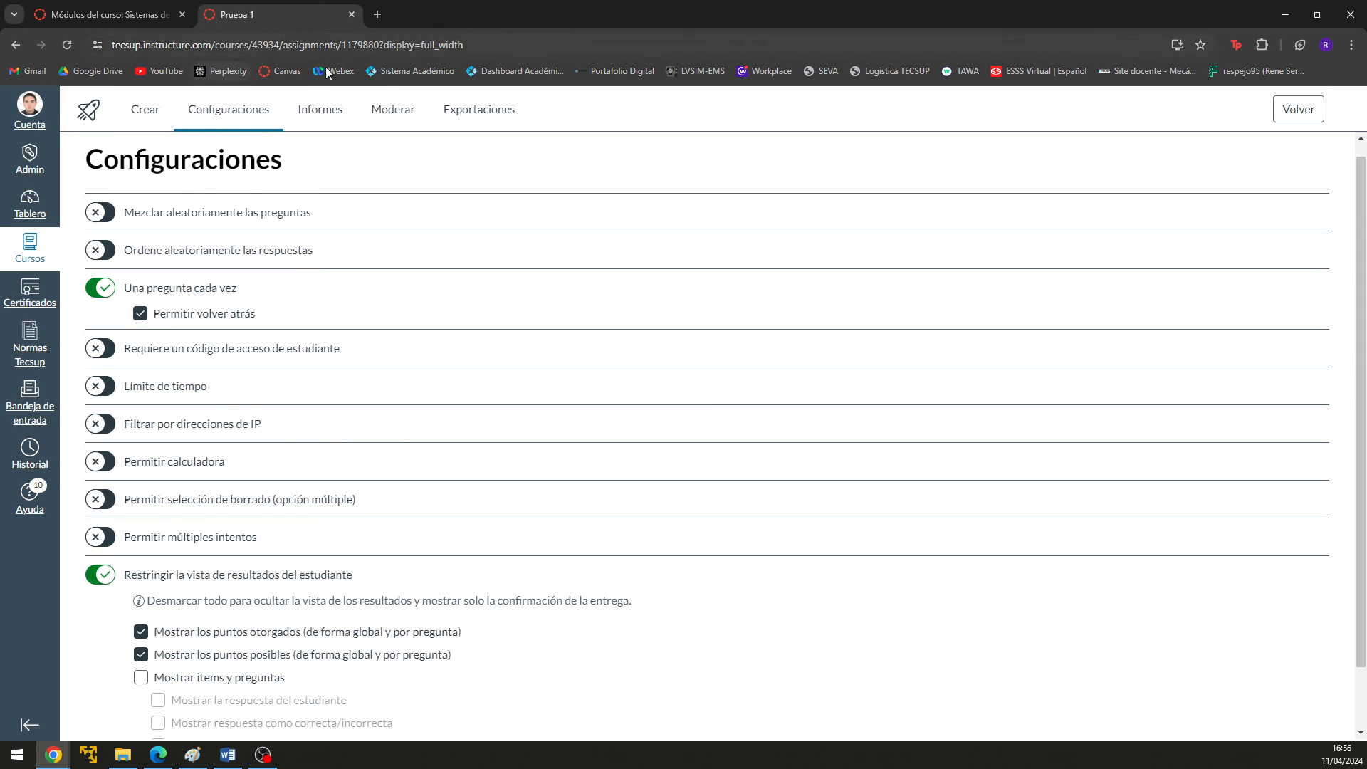
click(334, 113)
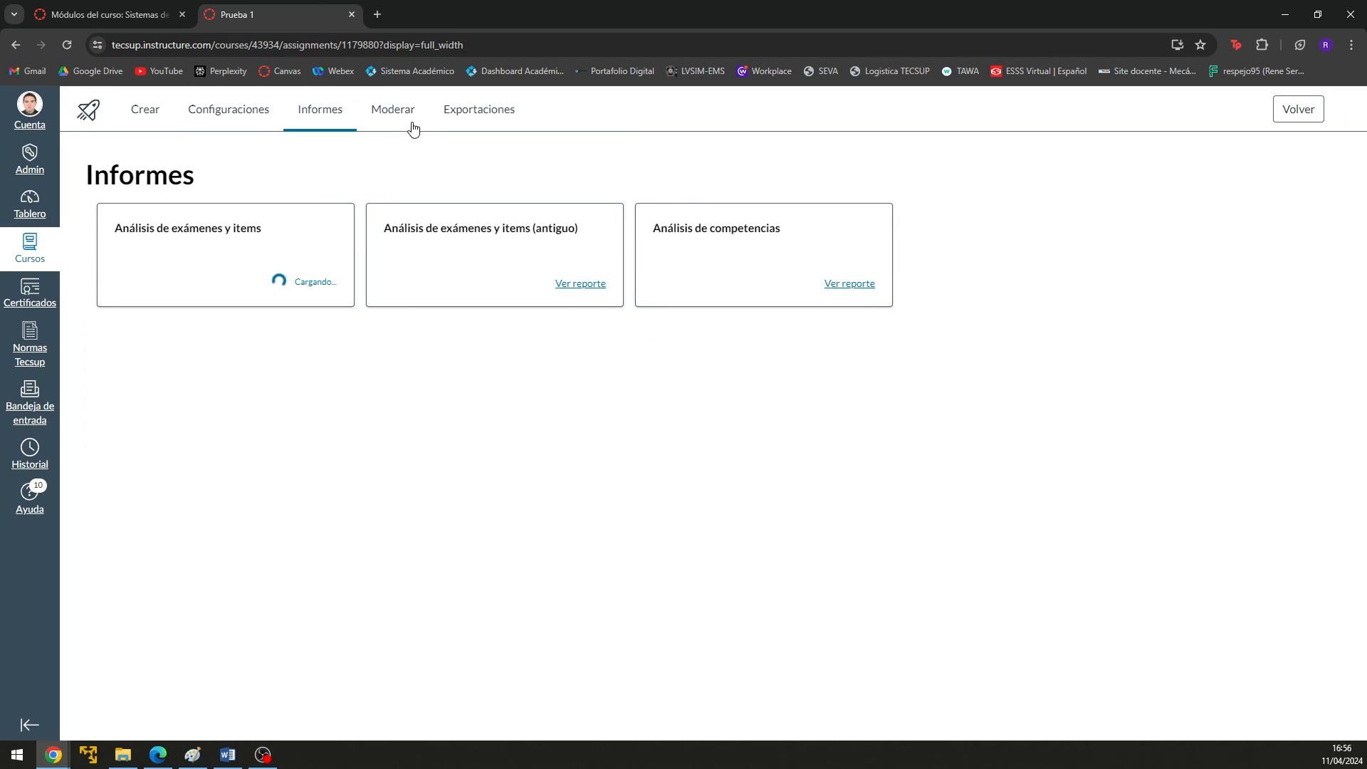
click(397, 114)
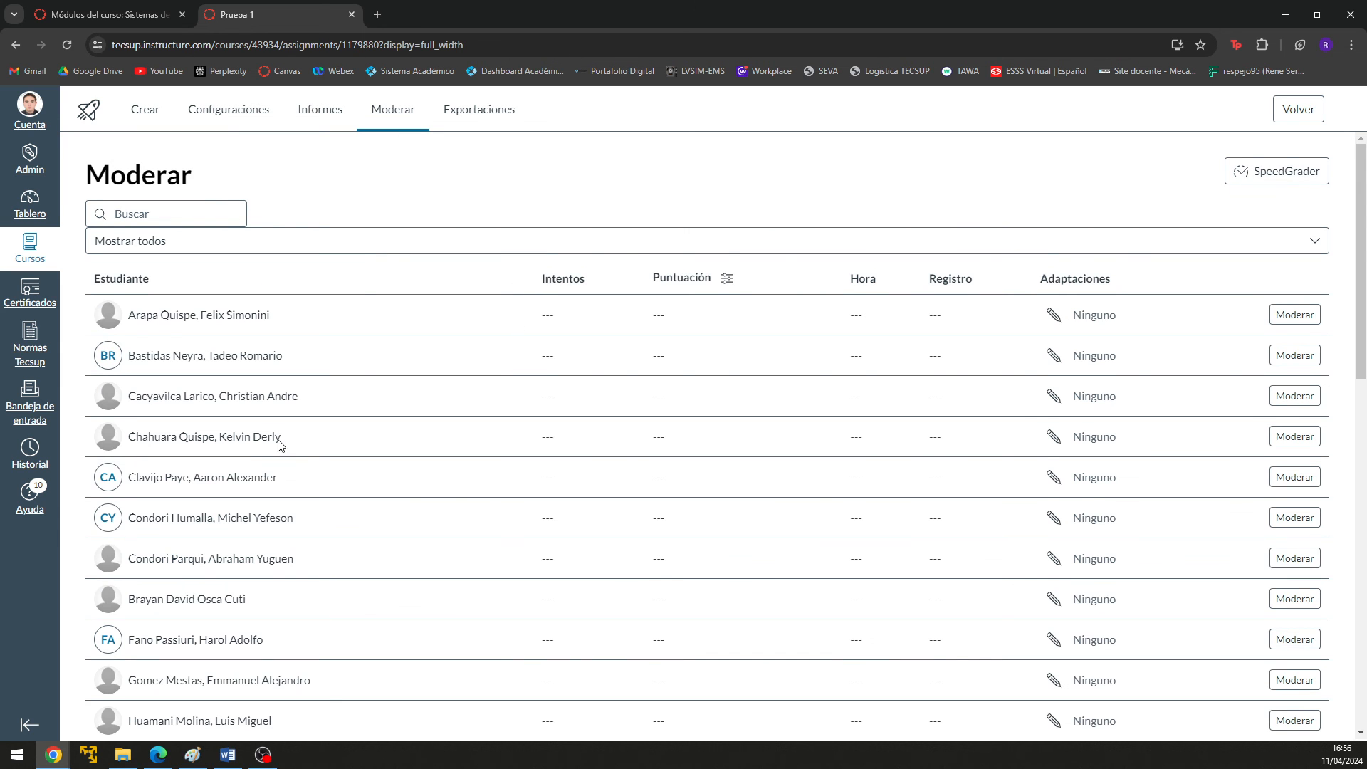
scroll(935, 463, down, 3)
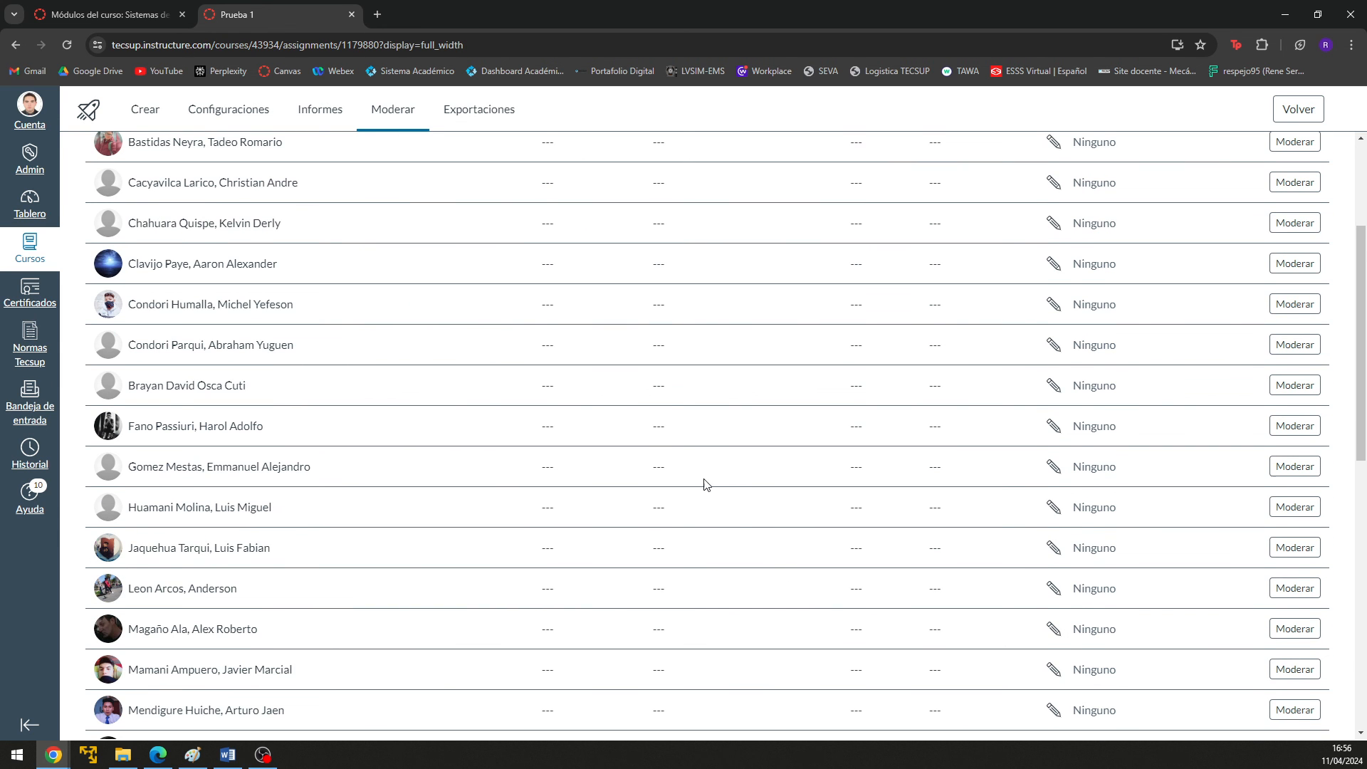
scroll(685, 434, up, 3)
- Return to the quiz builder and open the quiz instructions for editing
click(156, 121)
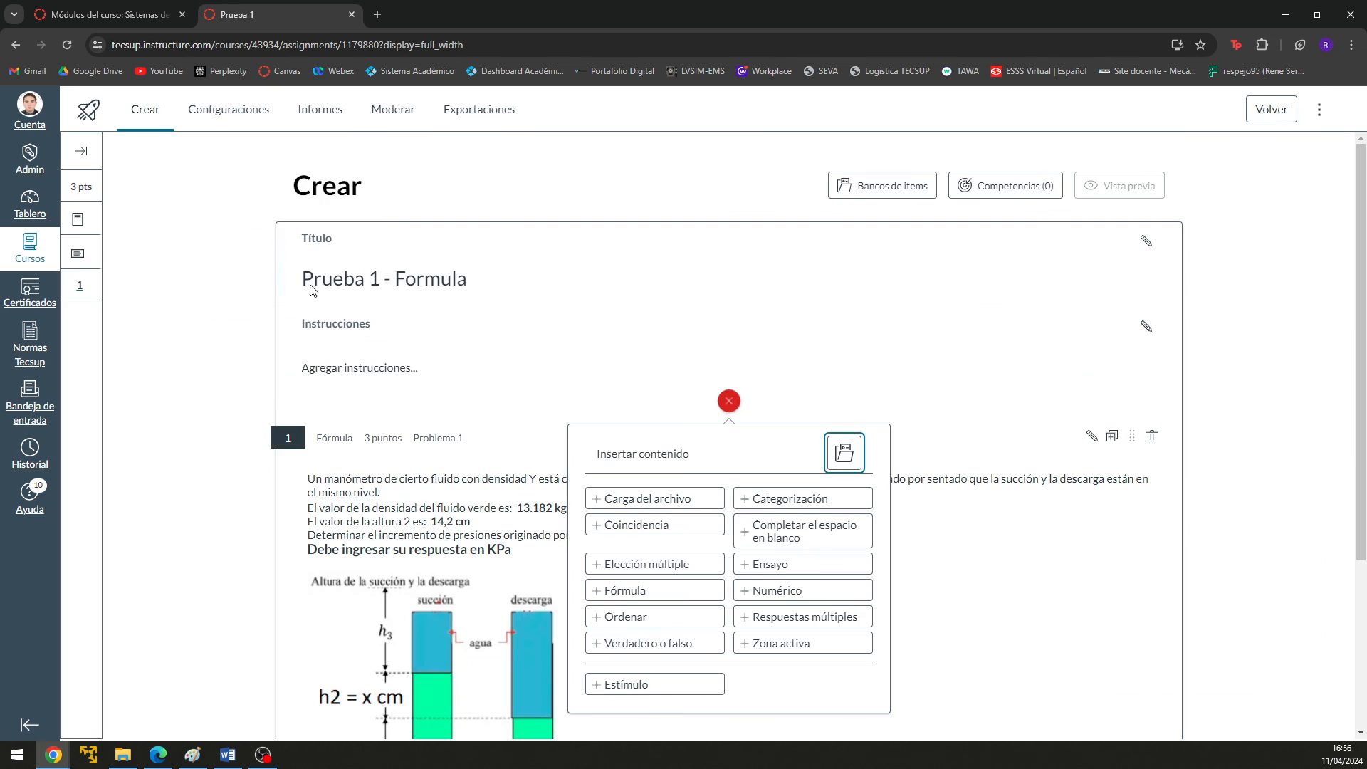
click(651, 314)
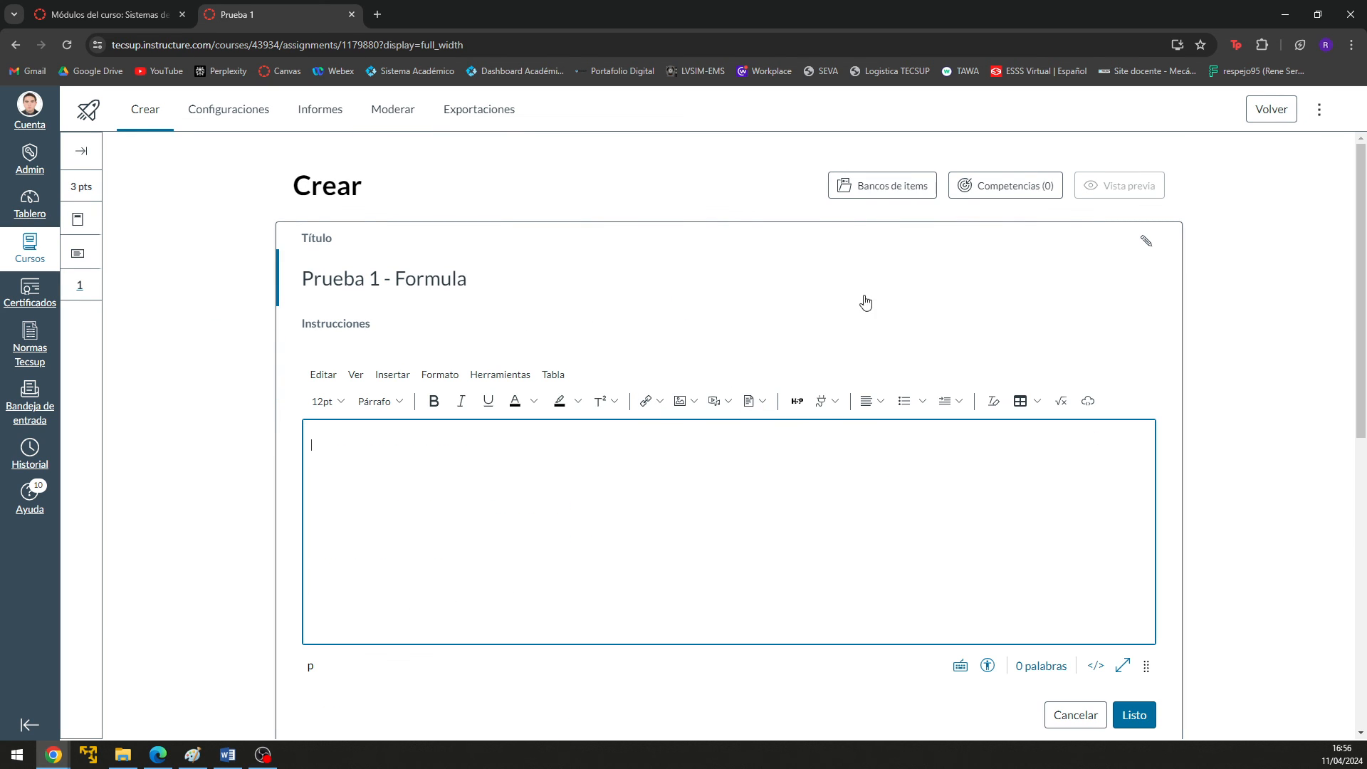